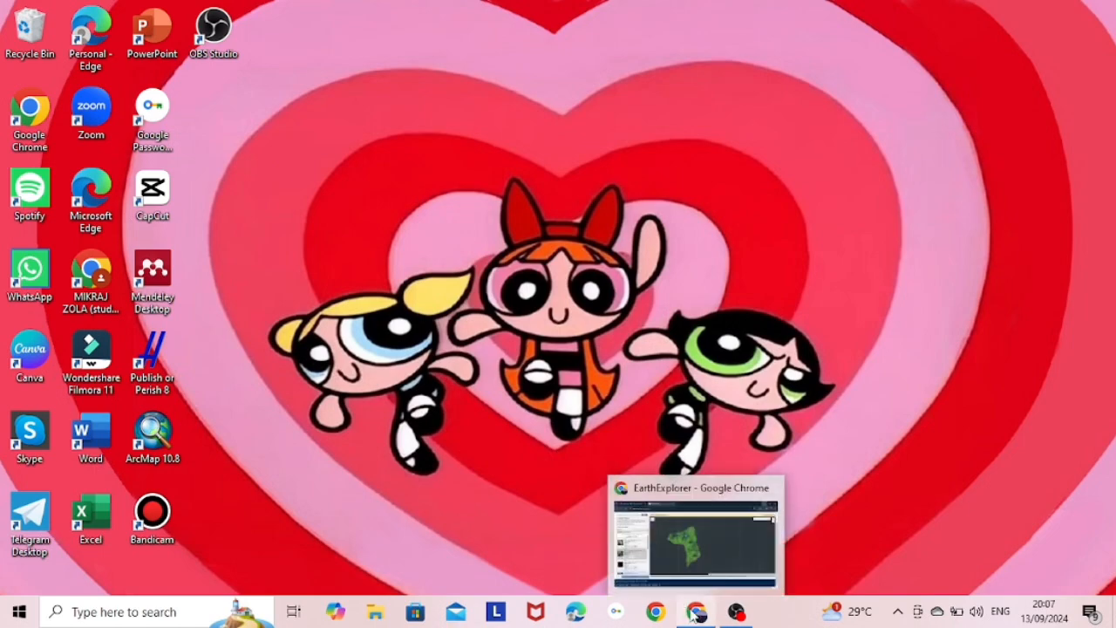
Step: Switch to EarthExplorer in Chrome and enter "Pulau Sangiang" as the feature name in the search criteria
left_click(695, 613)
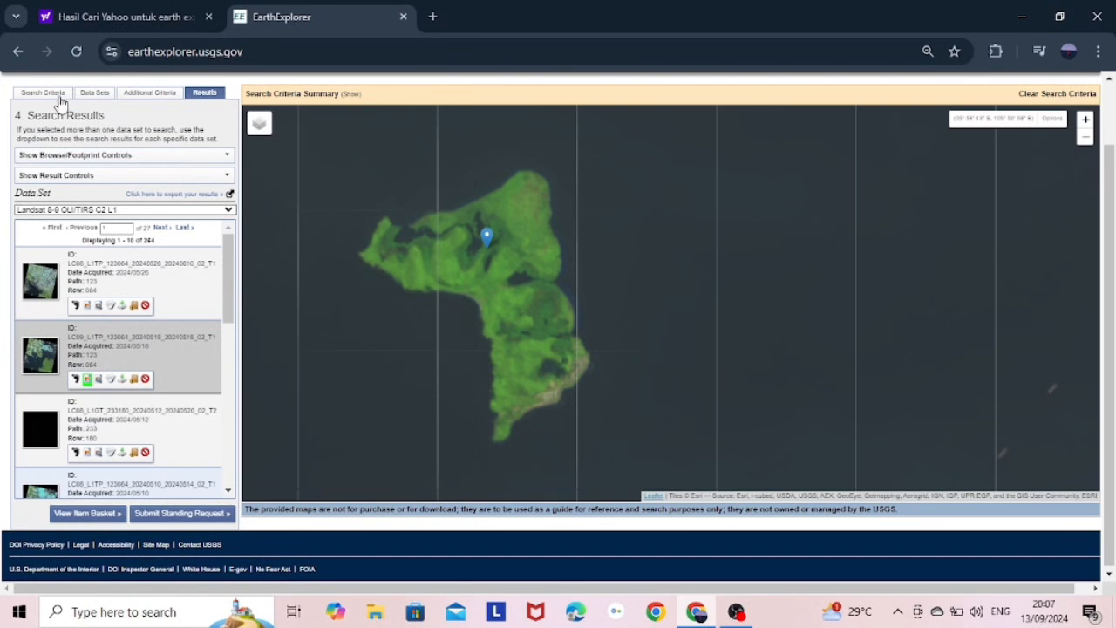
left_click(59, 98)
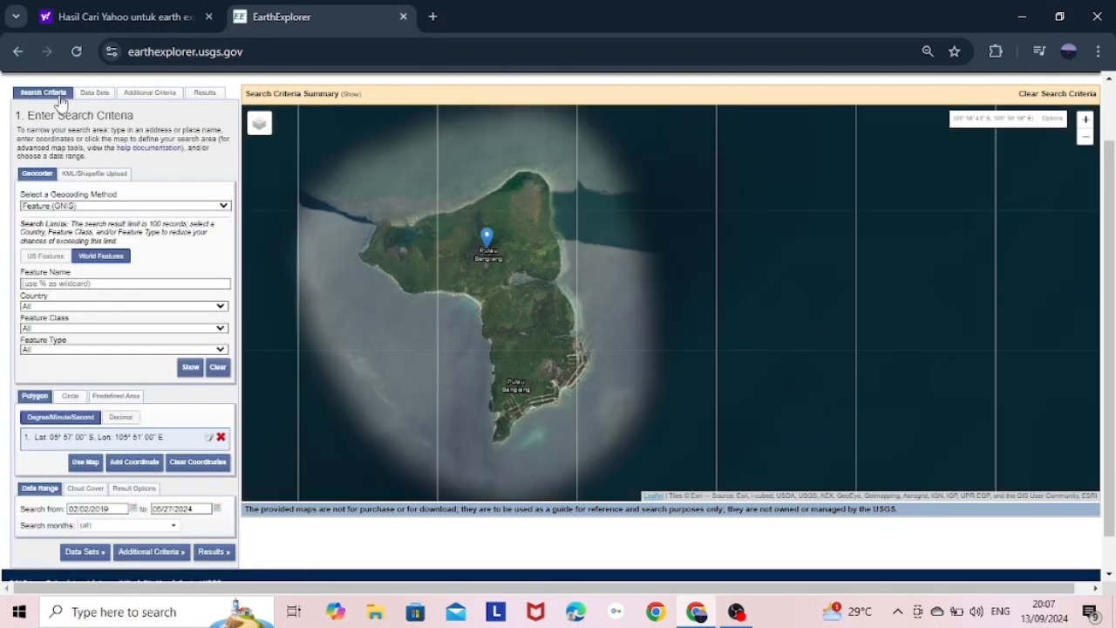
left_click(84, 283)
key("Caps_Lock")
type("P")
key("Caps_Lock")
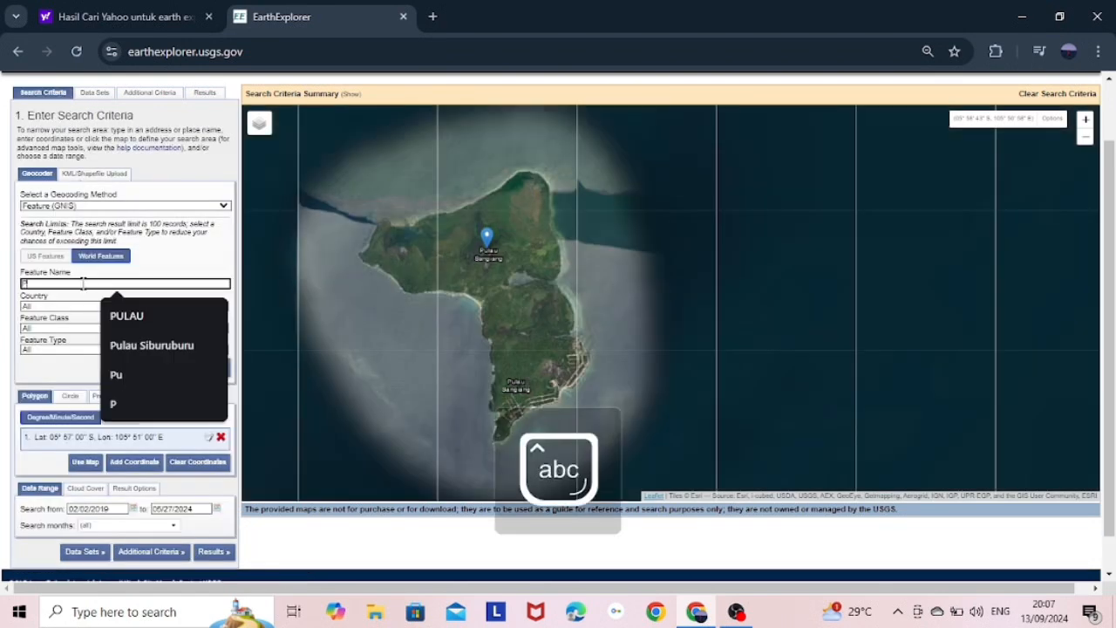
type("ulau")
key("Caps_Lock")
type("S")
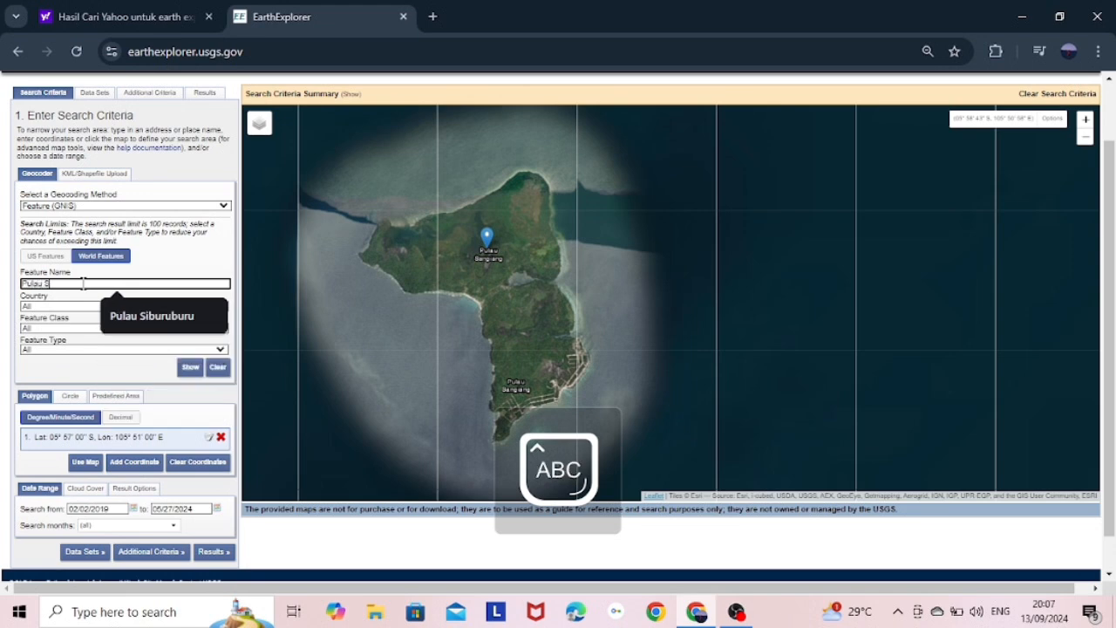
key("Caps_Lock")
type("ari")
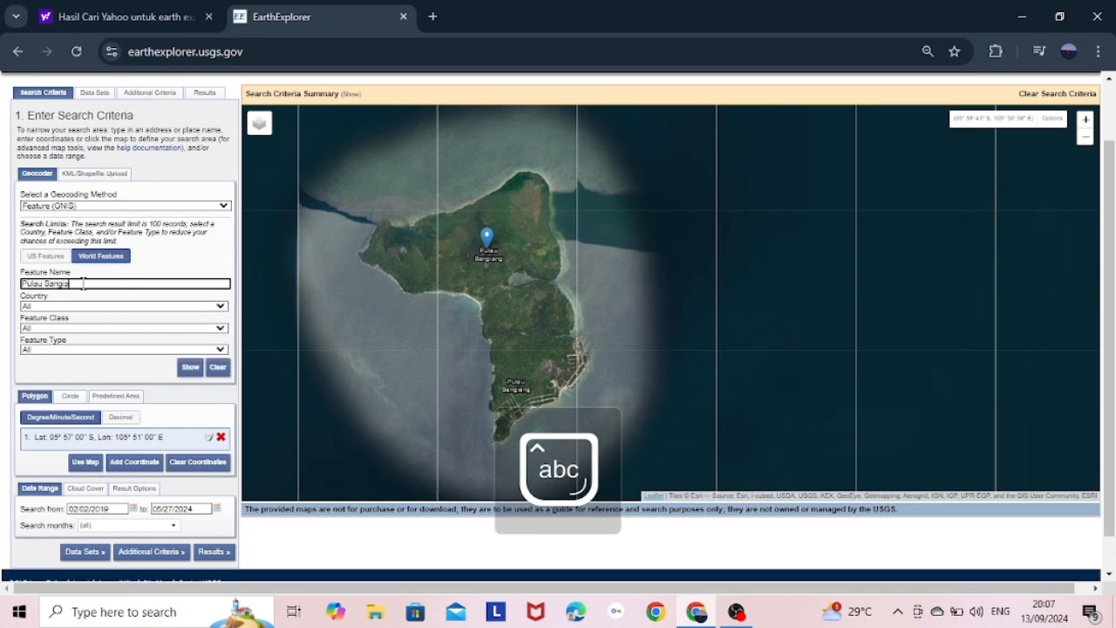
Step: Limit the feature search to Indonesia, run it, and set the Pulau Sangiang island result as the area of interest
left_click(105, 307)
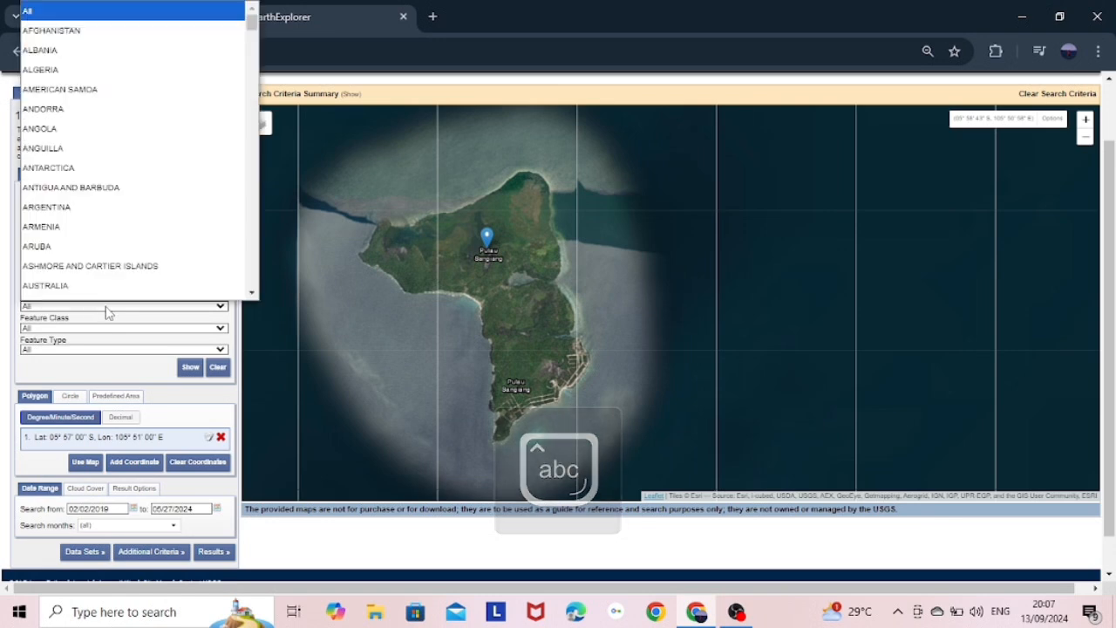
scroll(132, 252, "down", 15)
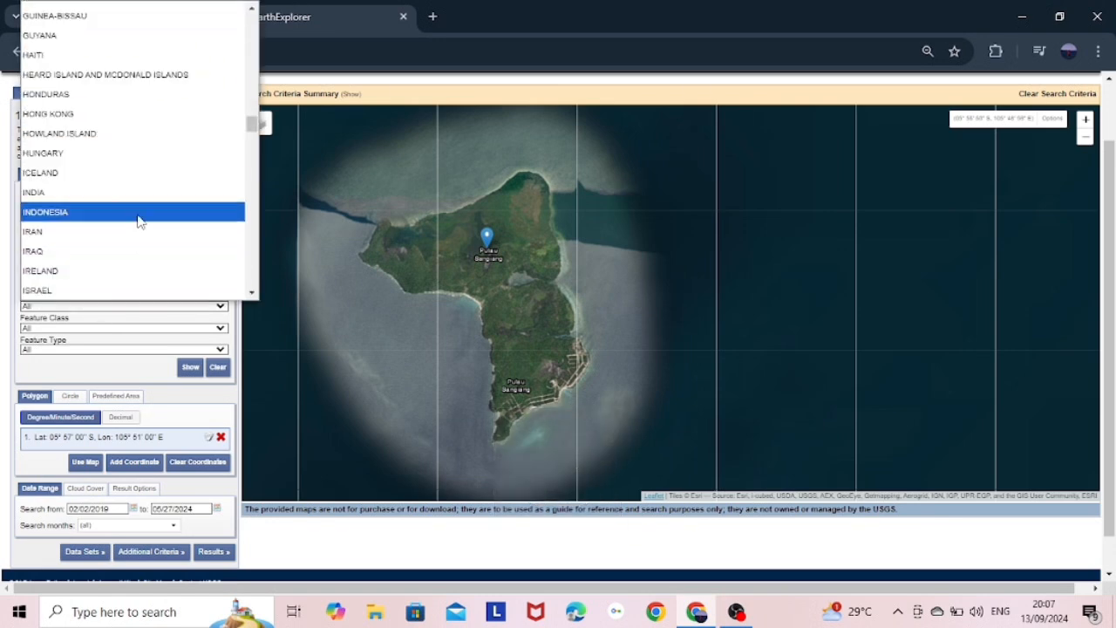
left_click(137, 212)
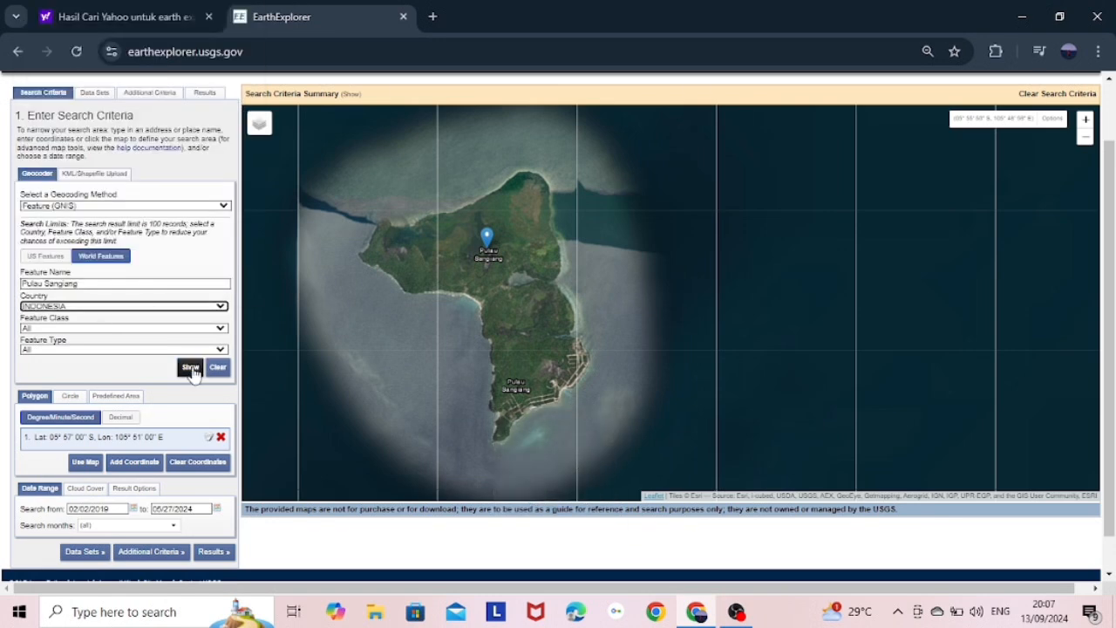
left_click(191, 368)
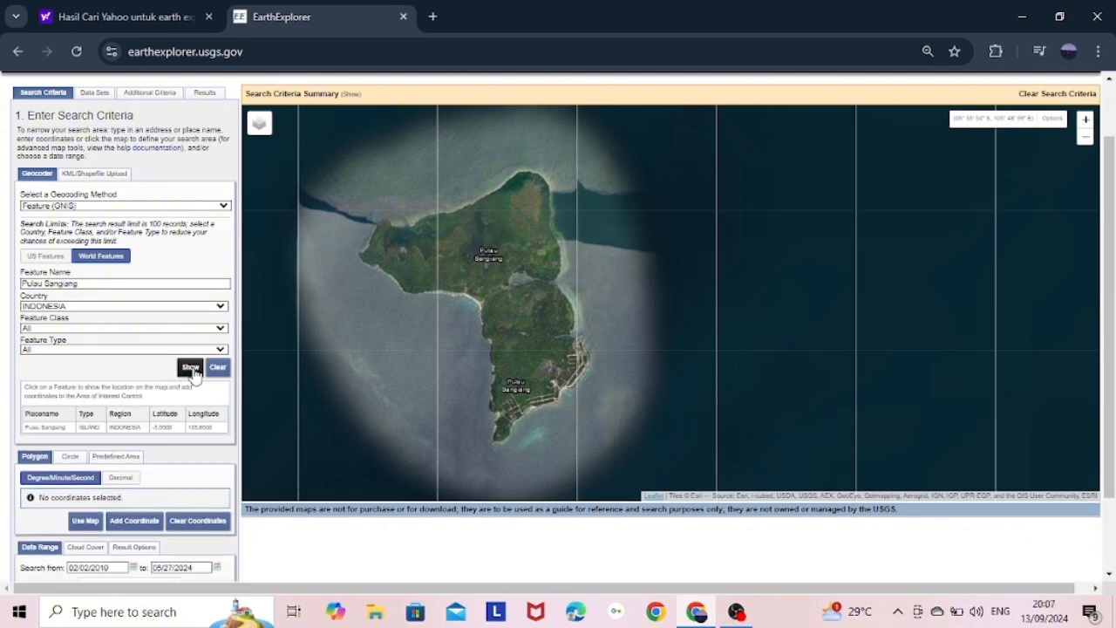
left_click(47, 426)
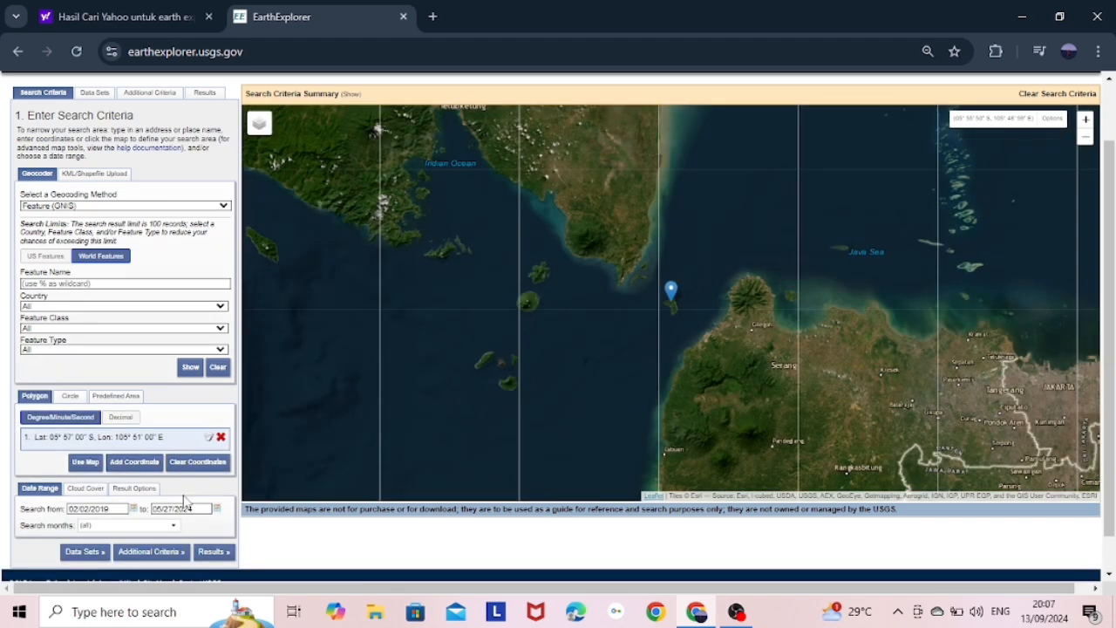
Step: List the results for the Landsat 8-9 OLI/TIRS C2 L1 data set and overlay the 2024/05/18 scene on the map
left_click(91, 552)
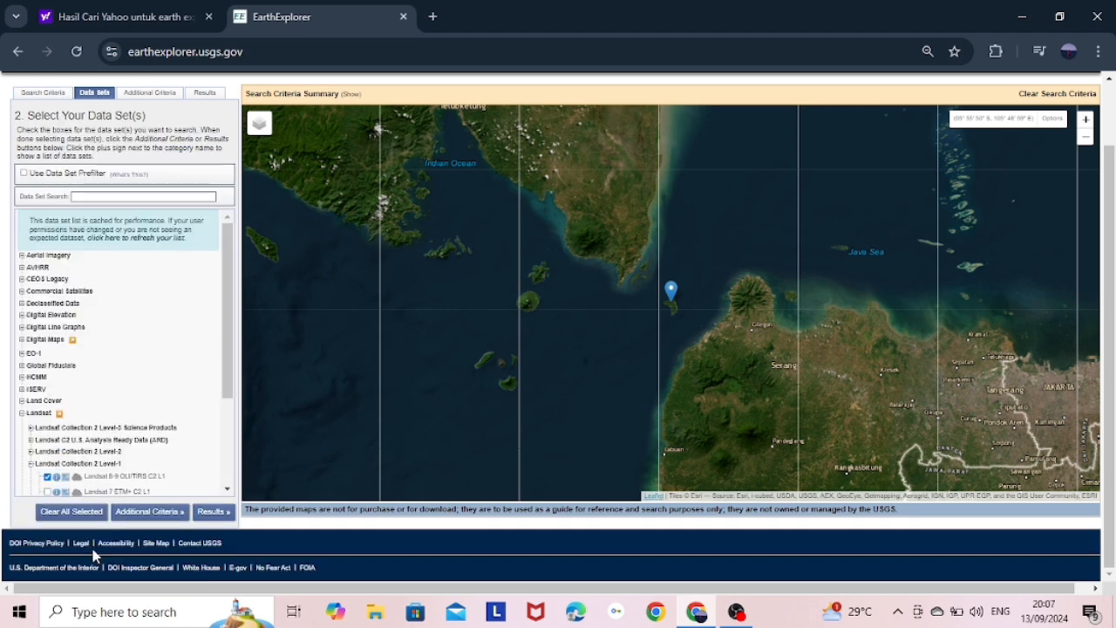
left_click(212, 513)
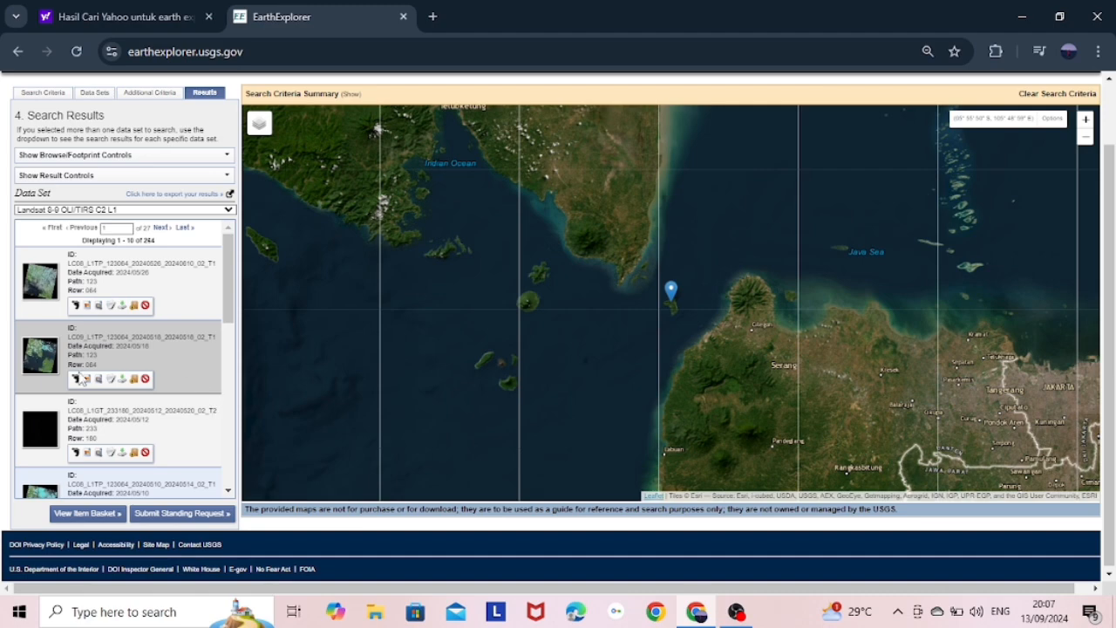
left_click(88, 381)
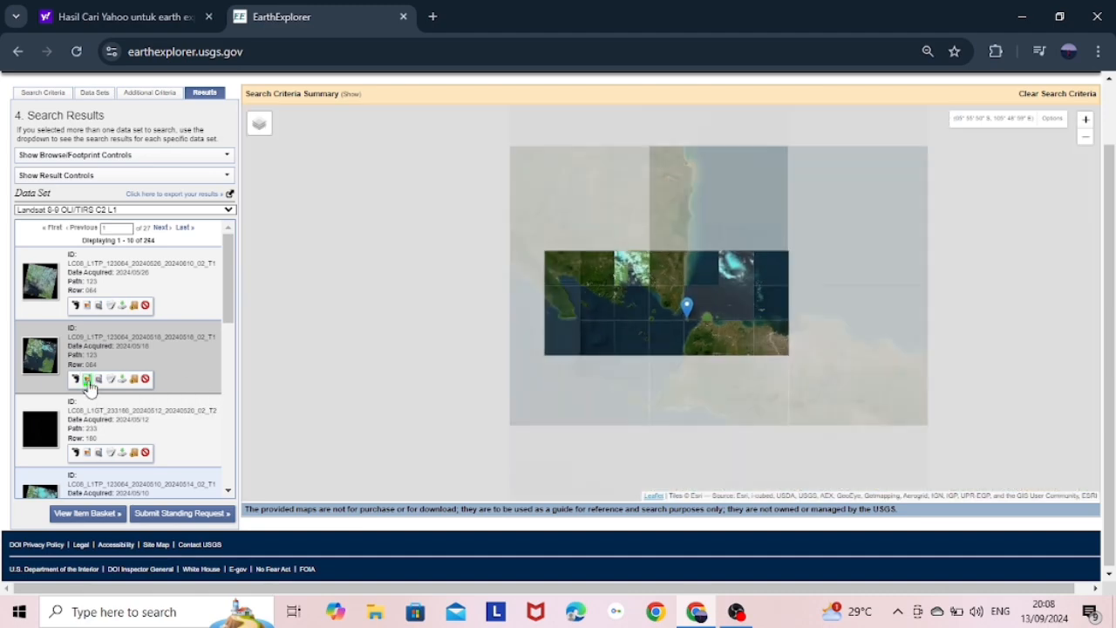
Step: Examine the scene overlay around Pulau Sangiang up close to check how clearly the island's coastline is visible
scroll(678, 324, "up", 3)
left_click_drag(777, 305, 620, 403)
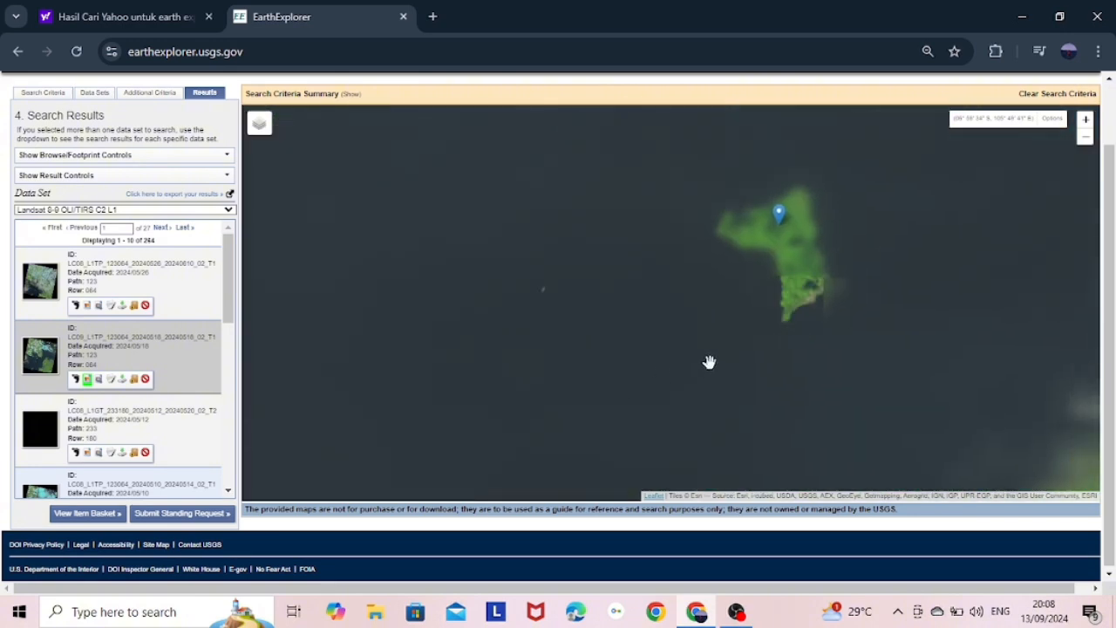
left_click_drag(718, 346, 653, 424)
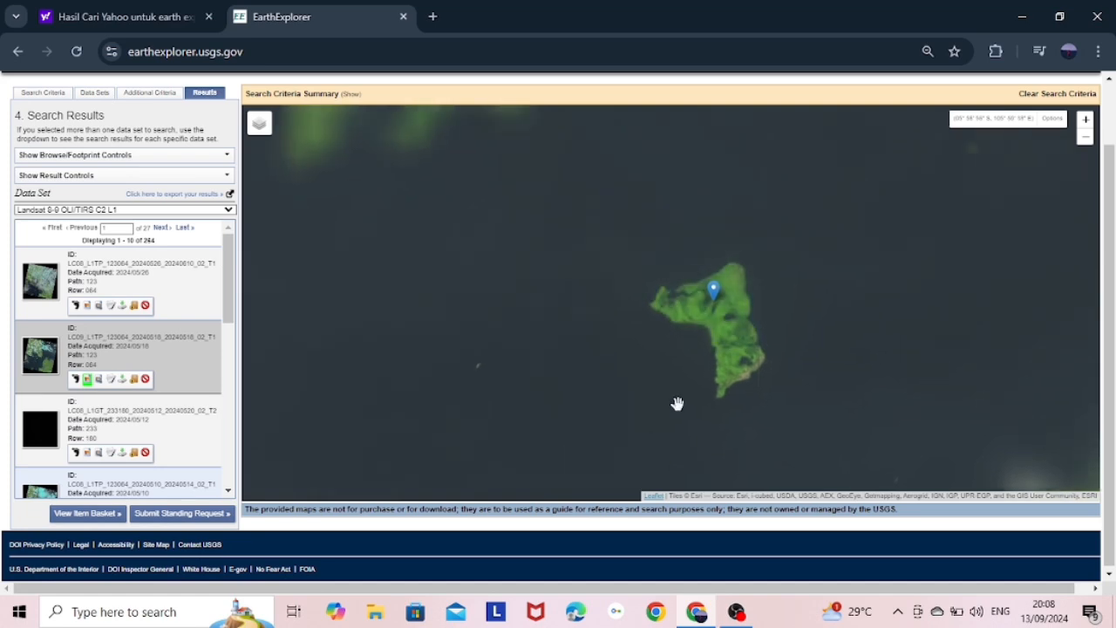
scroll(683, 393, "up", 3)
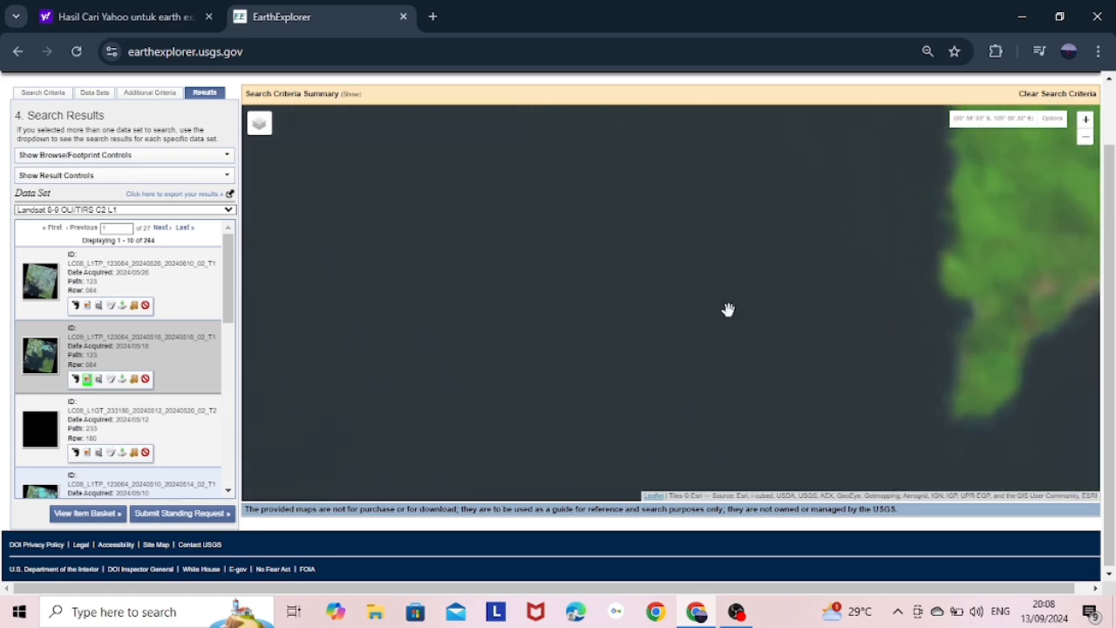
left_click_drag(728, 310, 544, 548)
left_click_drag(766, 277, 623, 347)
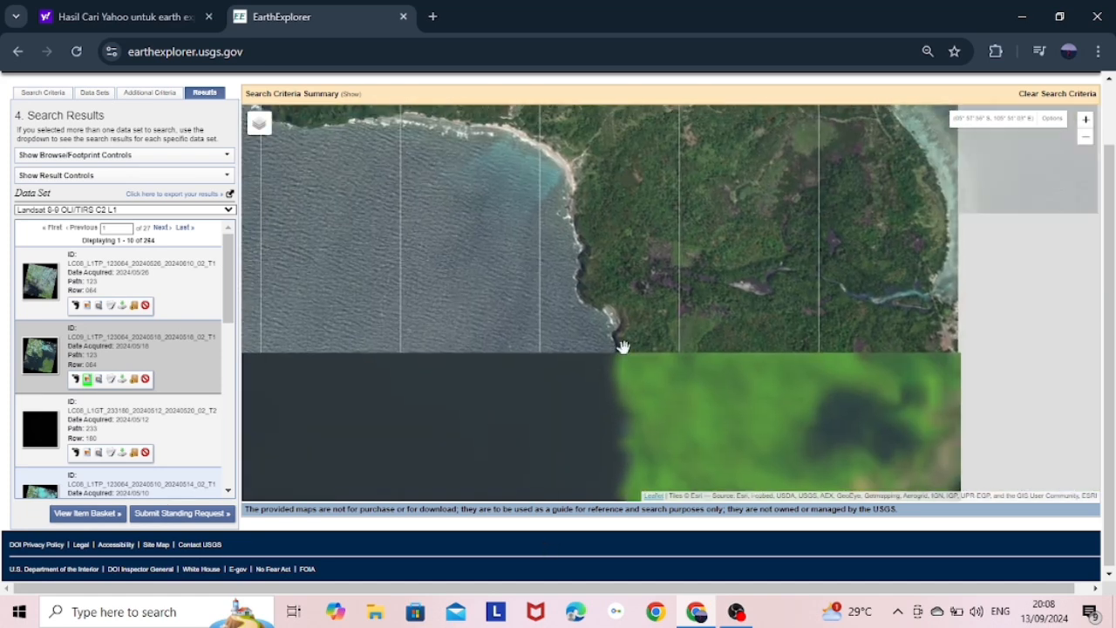
scroll(622, 346, "down", 2)
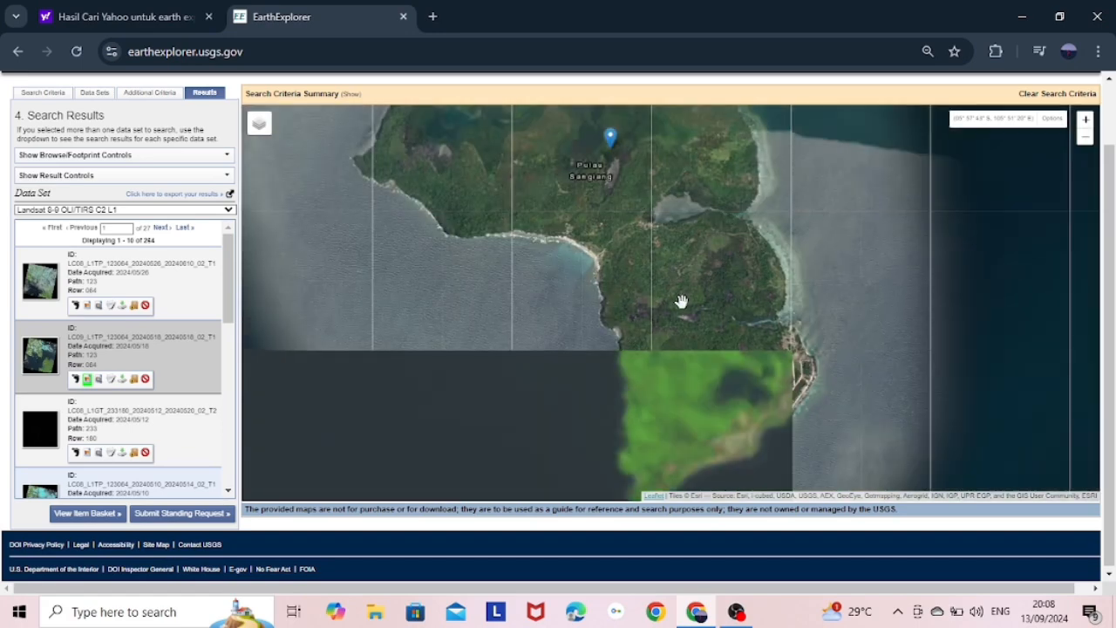
left_click_drag(682, 302, 678, 435)
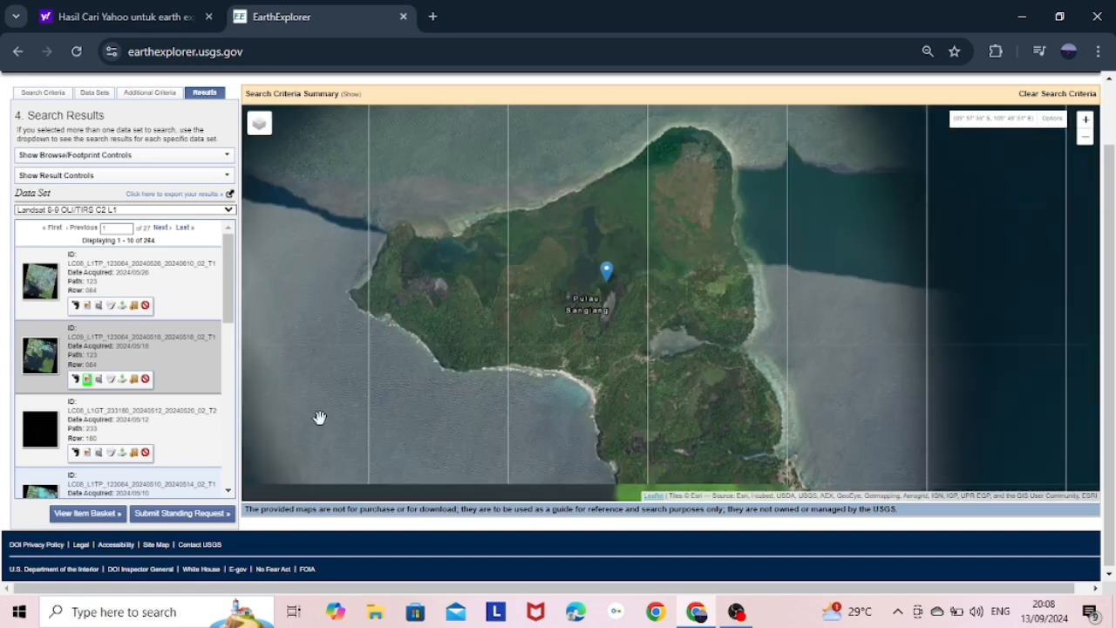
Step: Download the 2024/05/18 scene's Landsat Collection 2 Level-1 Product Bundle to Downloads as "pulau sangiang 2024"
left_click(123, 381)
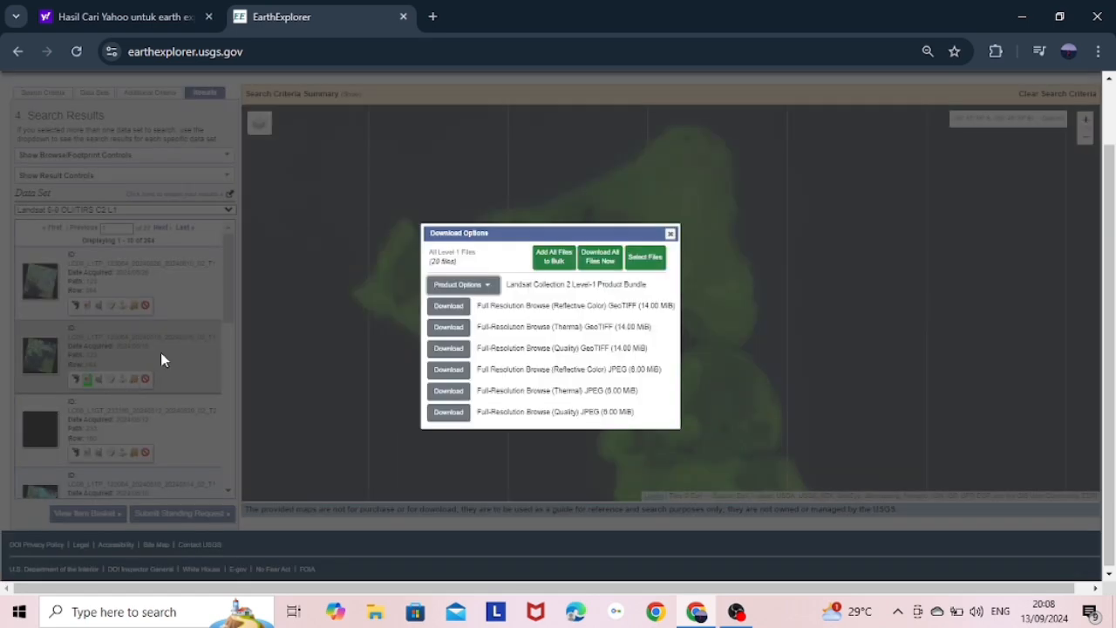
left_click(463, 285)
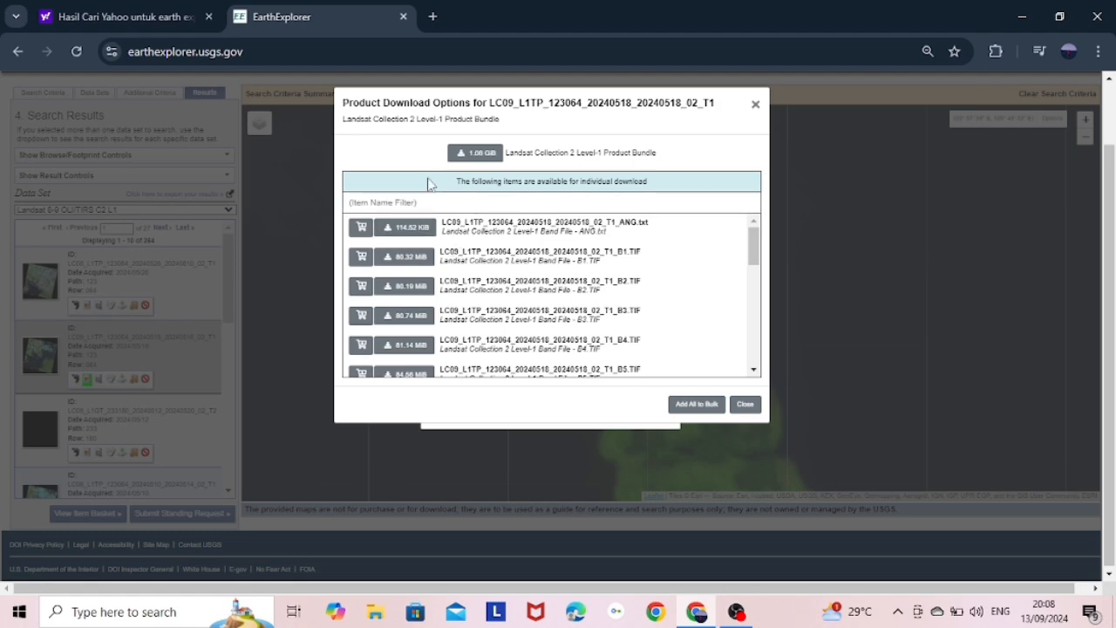
left_click(476, 153)
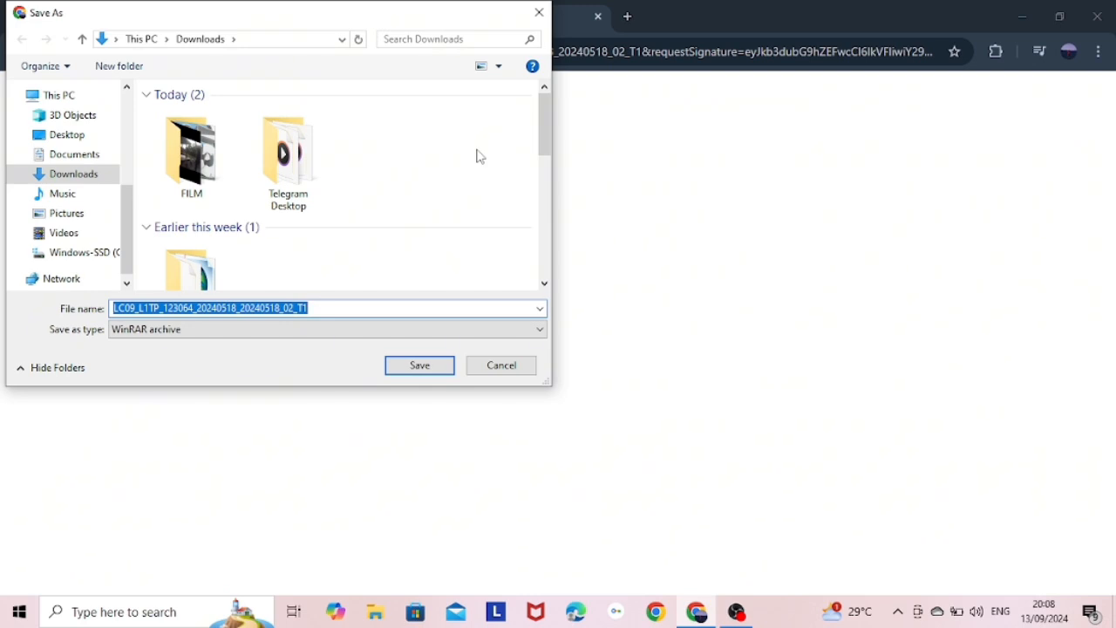
type("pulau sangiang 2024")
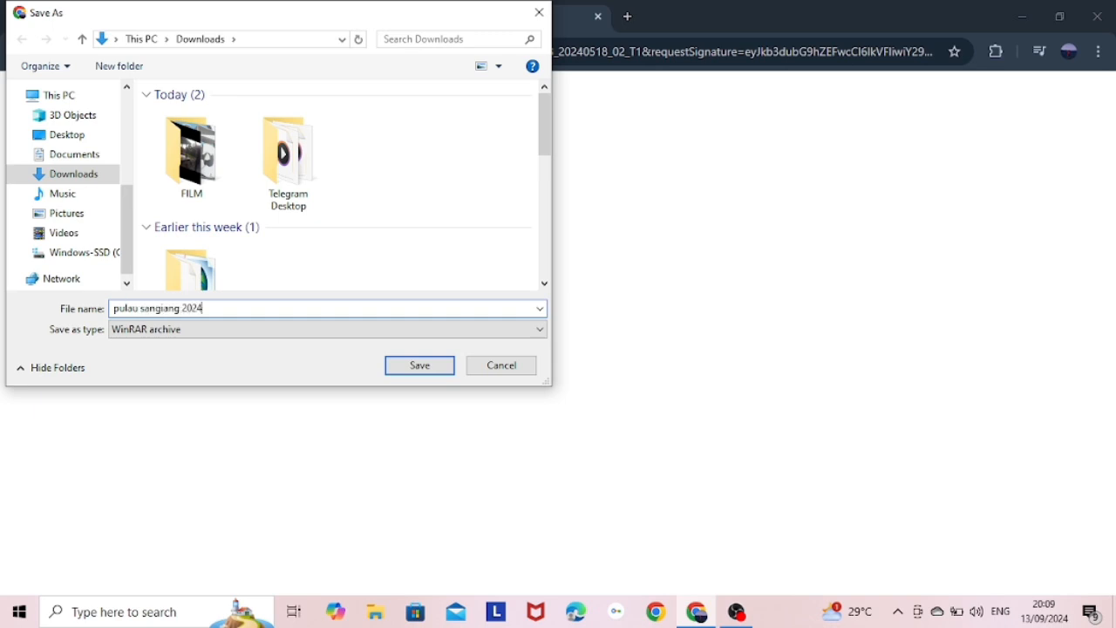
left_click(419, 366)
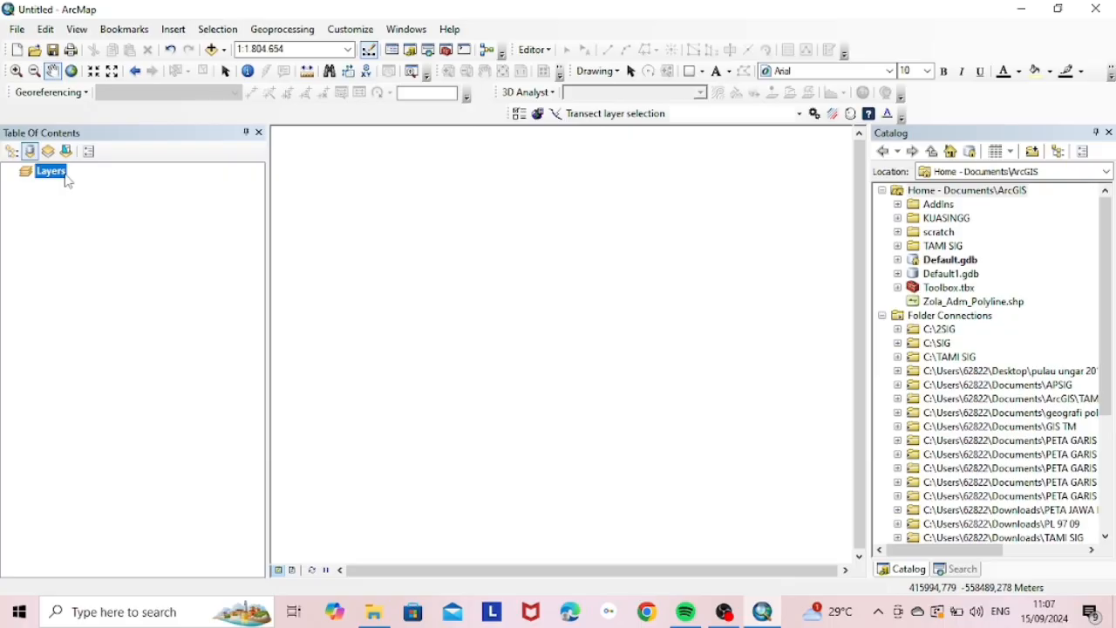
Step: In ArcMap, add the B4, B5 and B6 TIF bands from the "pulau sangiang 2019" folder to the Layers data frame
right_click(69, 181)
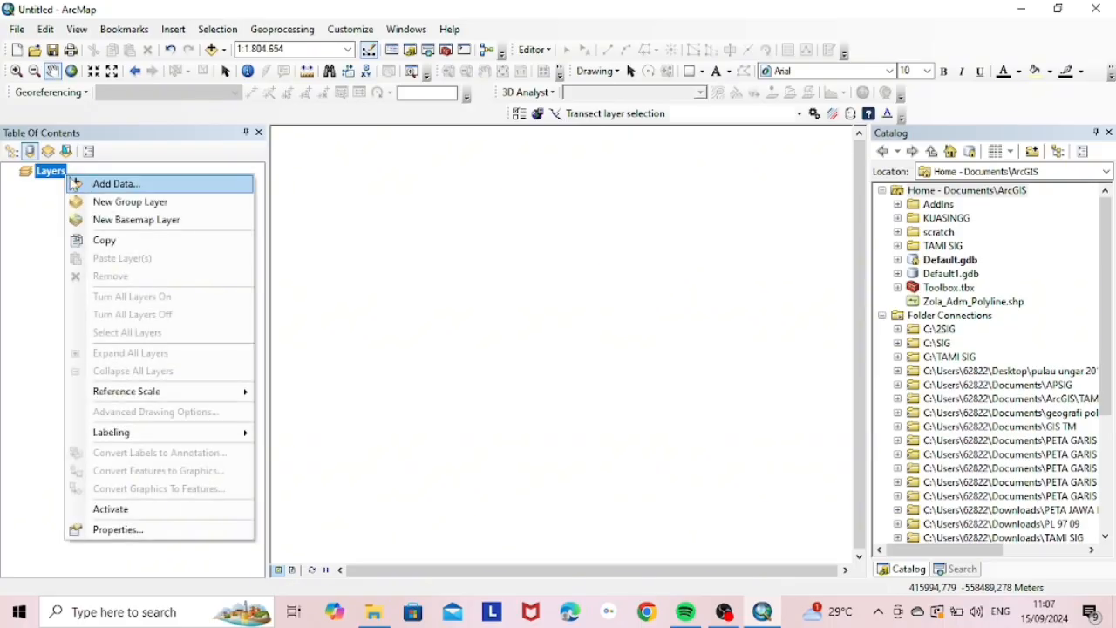
left_click(87, 184)
left_click(561, 198)
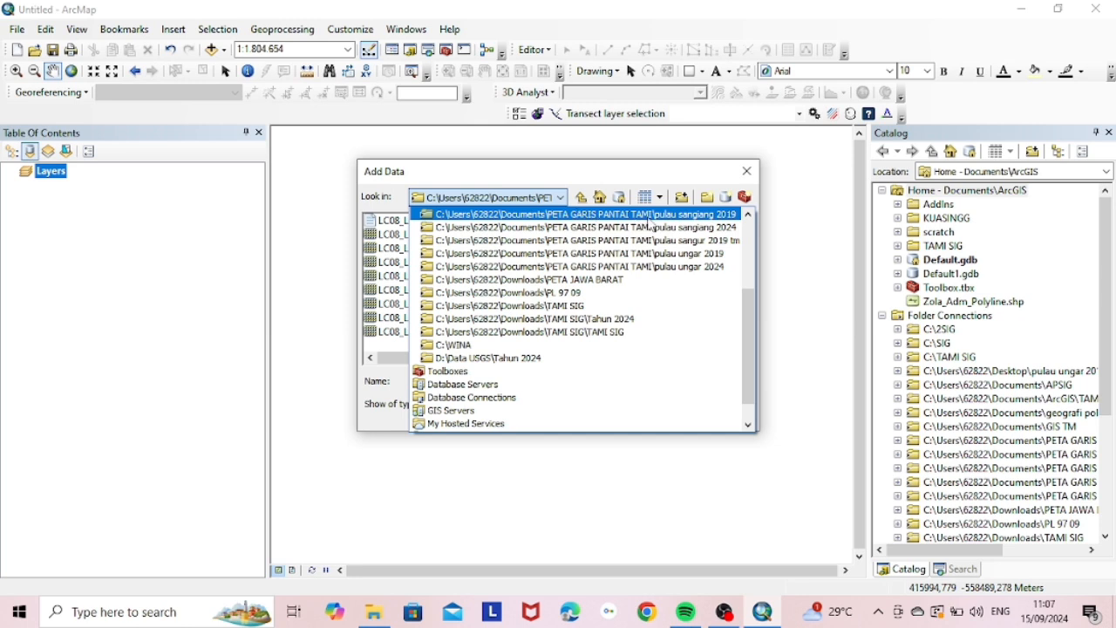
left_click(649, 222)
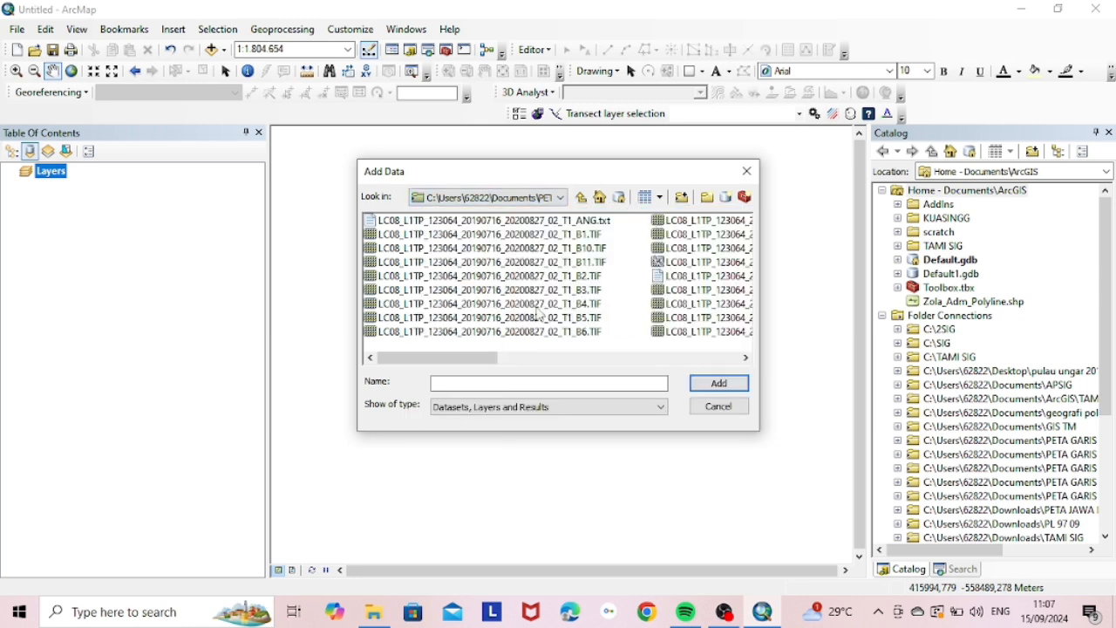
left_click(539, 305)
left_click(541, 320, "shift")
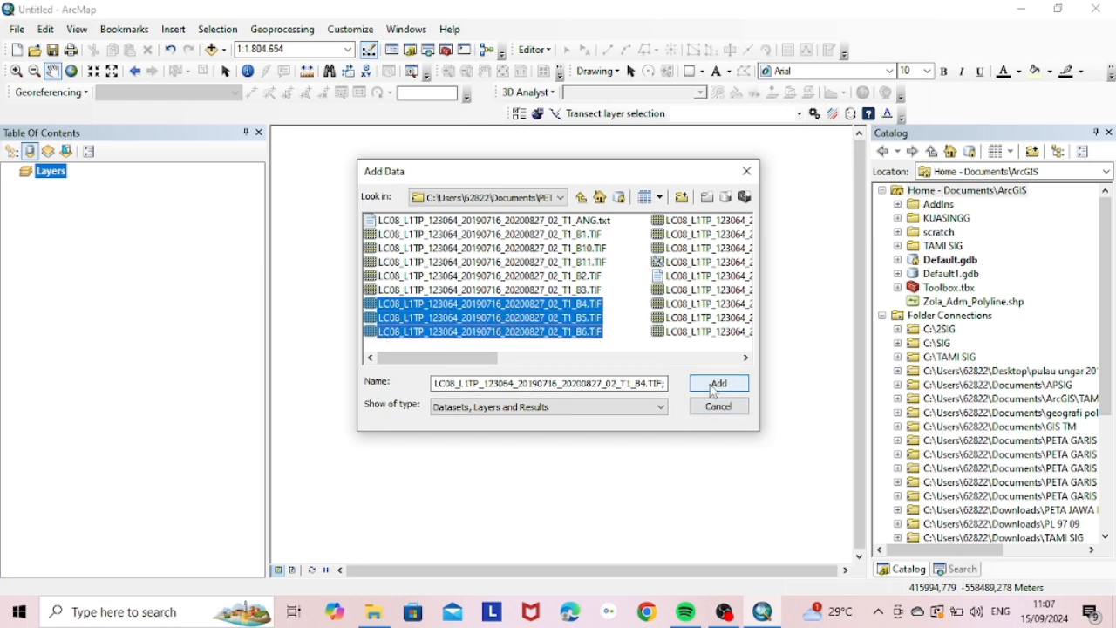
left_click(713, 383)
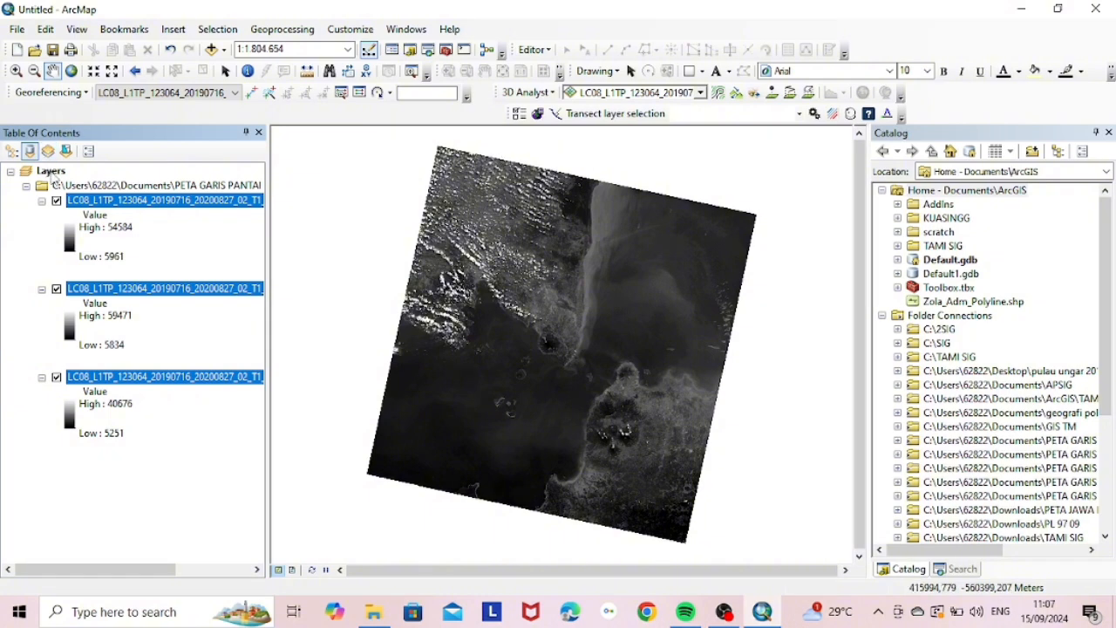
Step: Add the B4, B5 and B6 TIF bands from the "pulau sangiang 2024" folder to the Layers data frame
left_click(51, 172)
right_click(55, 175)
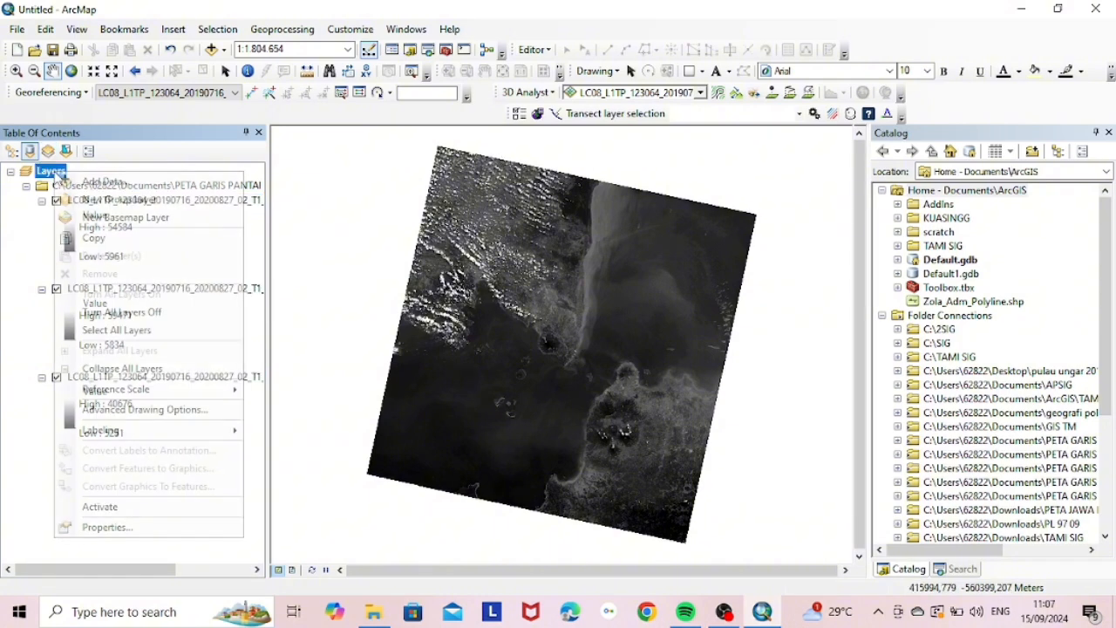
left_click(104, 181)
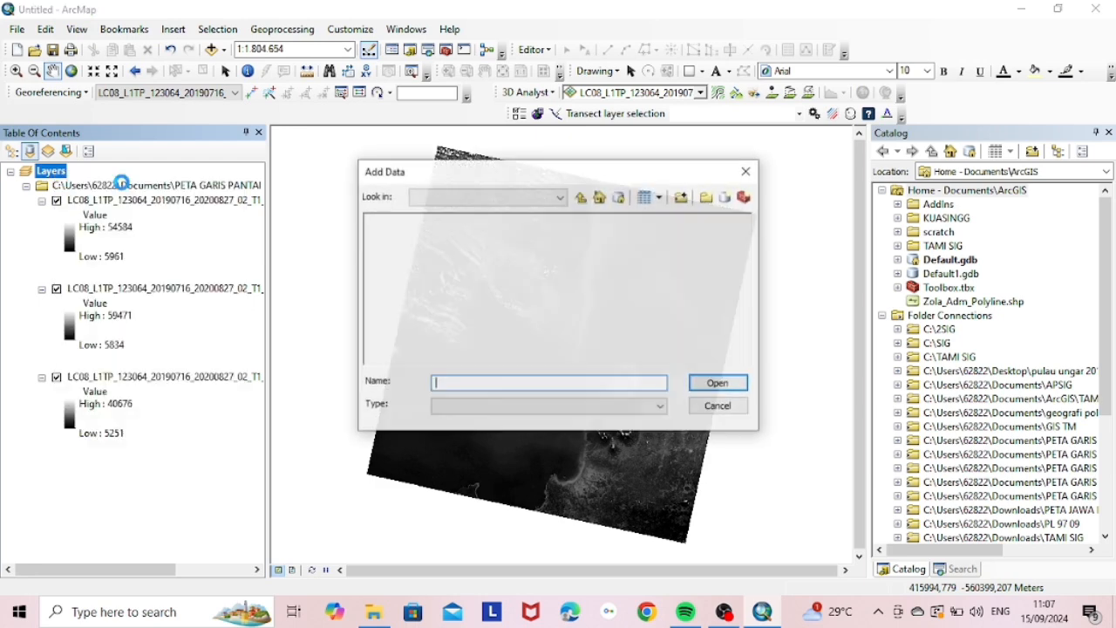
left_click(560, 198)
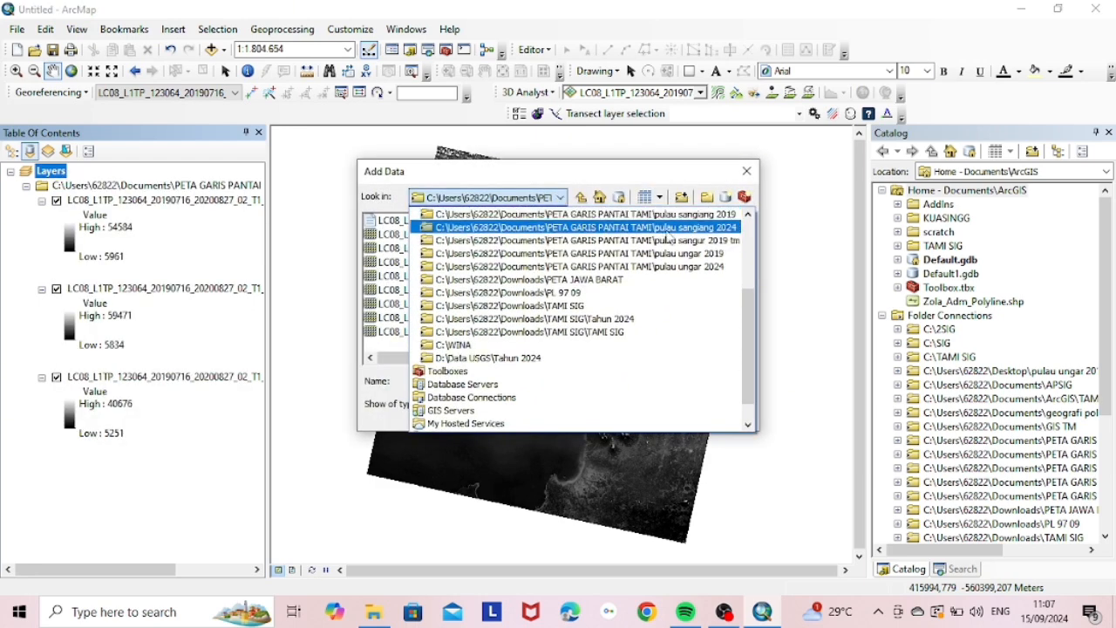
left_click(668, 232)
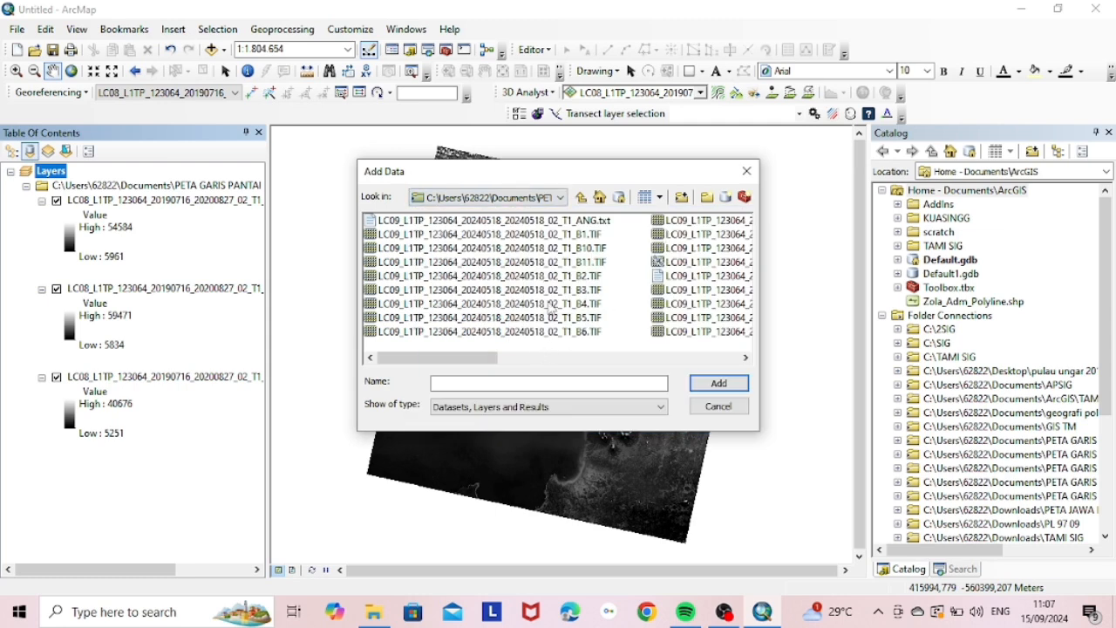
left_click(552, 305)
left_click(553, 318, "shift")
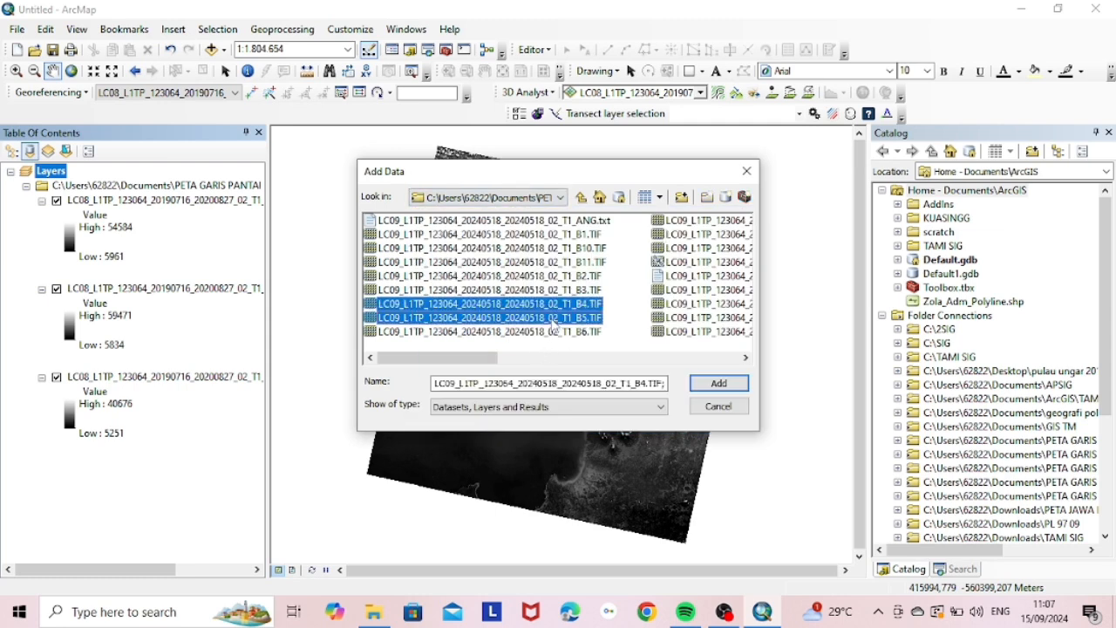
left_click(557, 333, "shift")
left_click(712, 390)
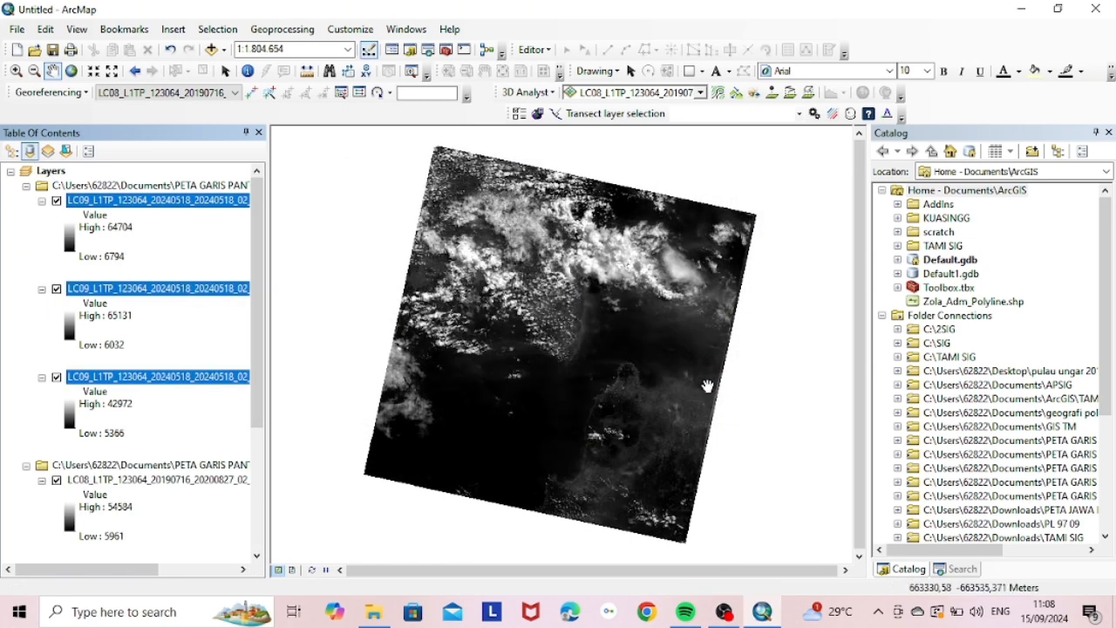
Step: Start the Composite Bands tool and add the 2019 LC08 B4, B5 and B6 TIF bands as input rasters
left_click(448, 52)
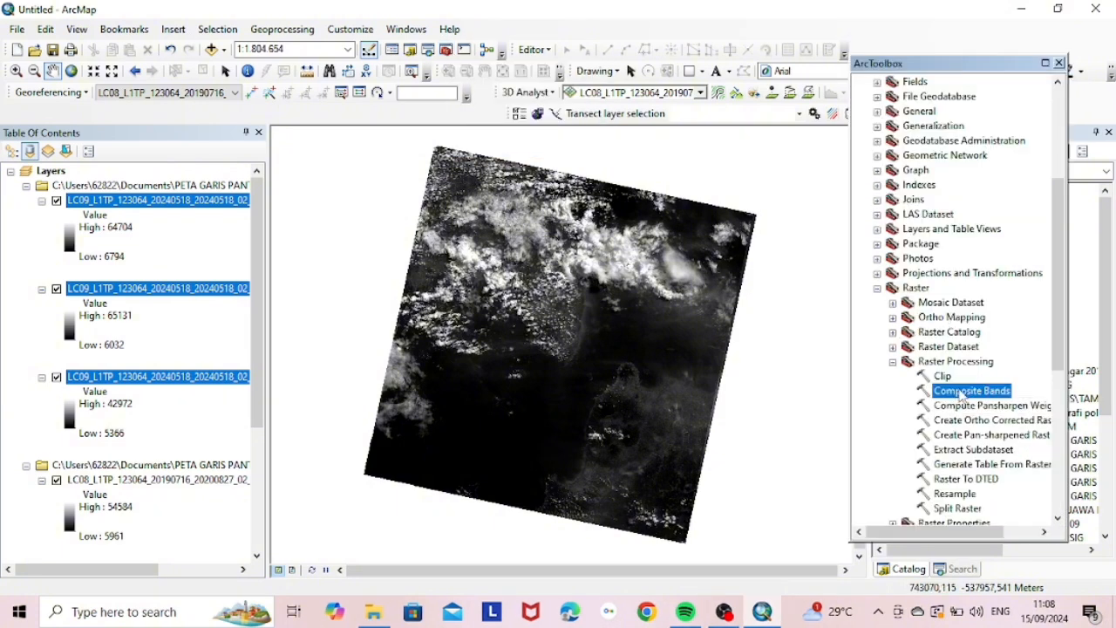
double_click(963, 393)
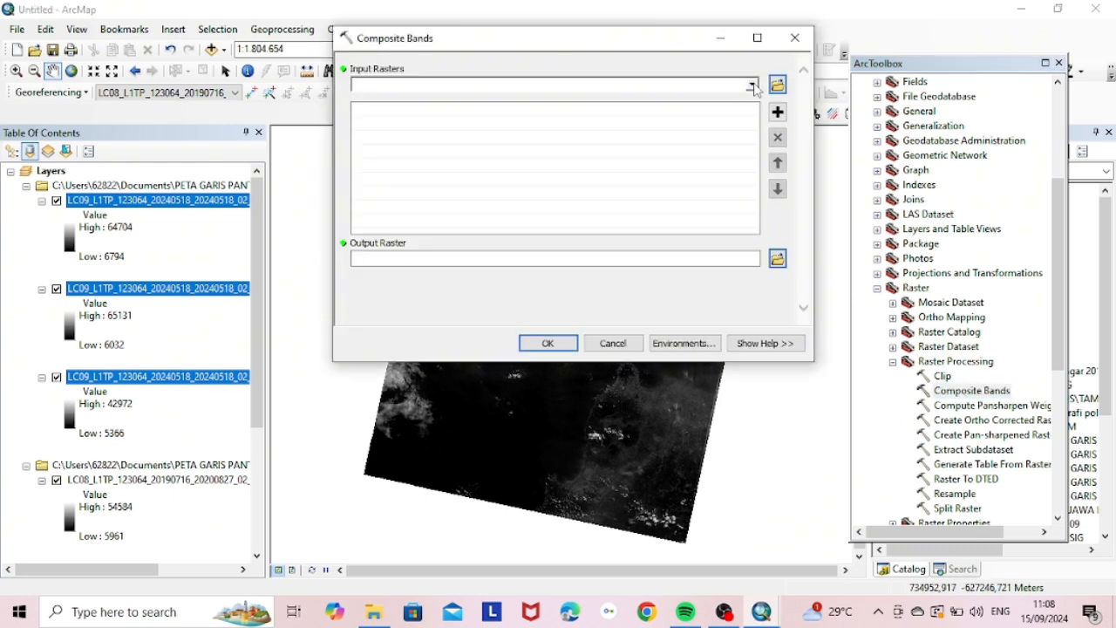
left_click(752, 85)
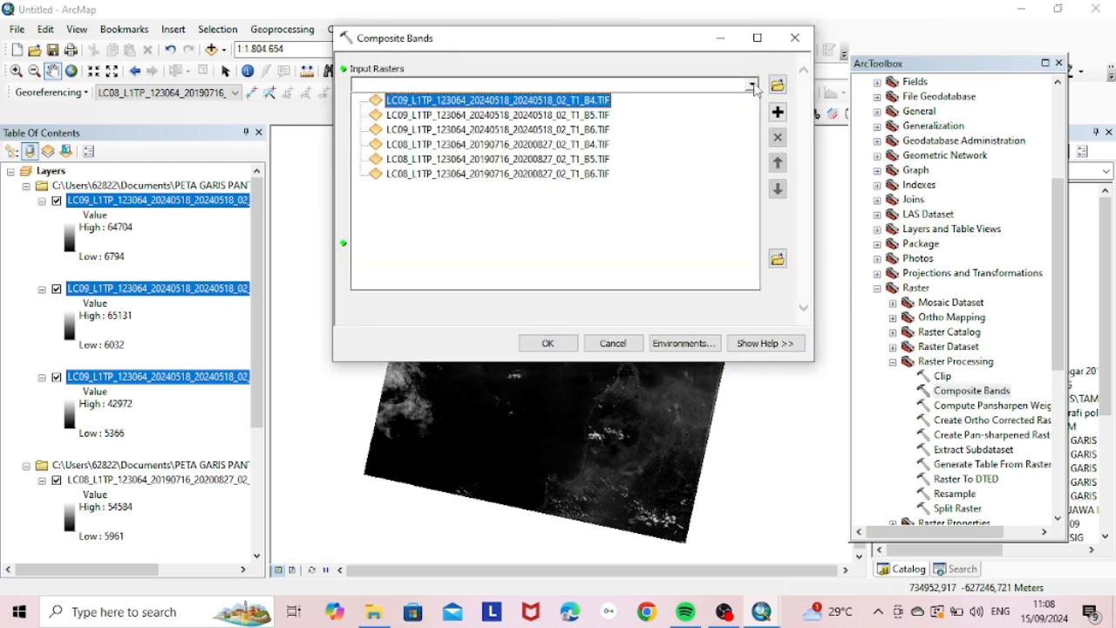
left_click(558, 150)
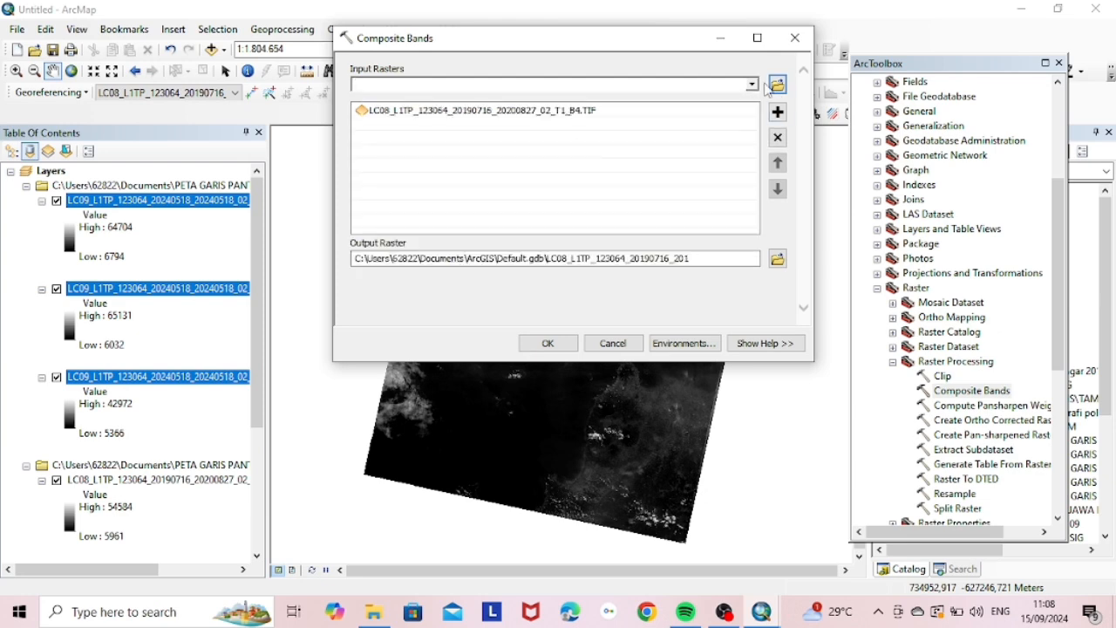
left_click(752, 85)
left_click(608, 160)
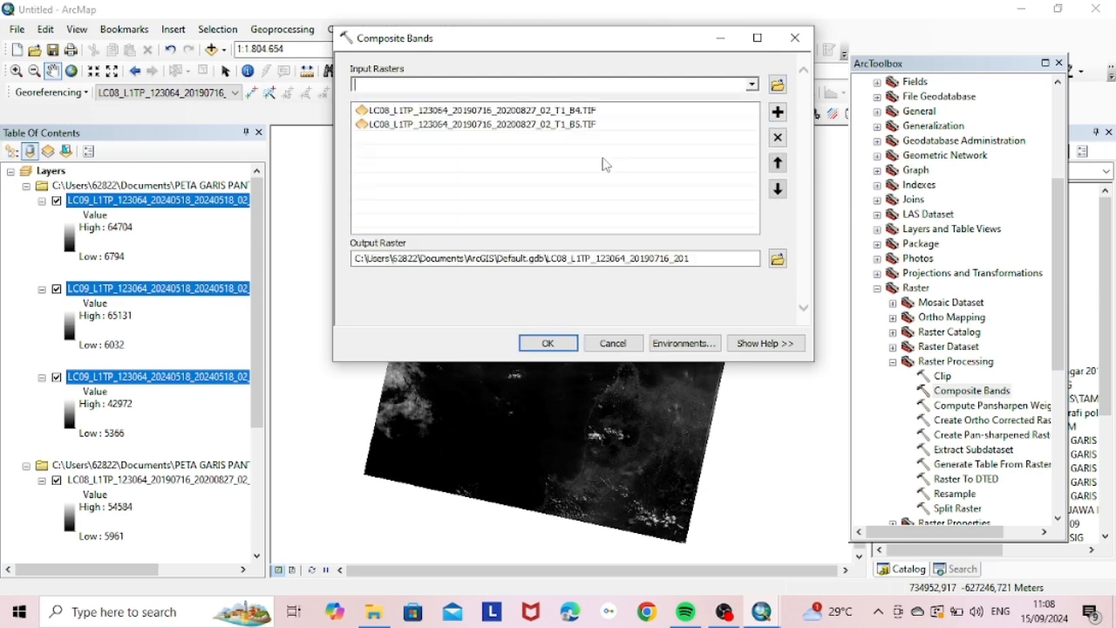
left_click(751, 84)
left_click(603, 174)
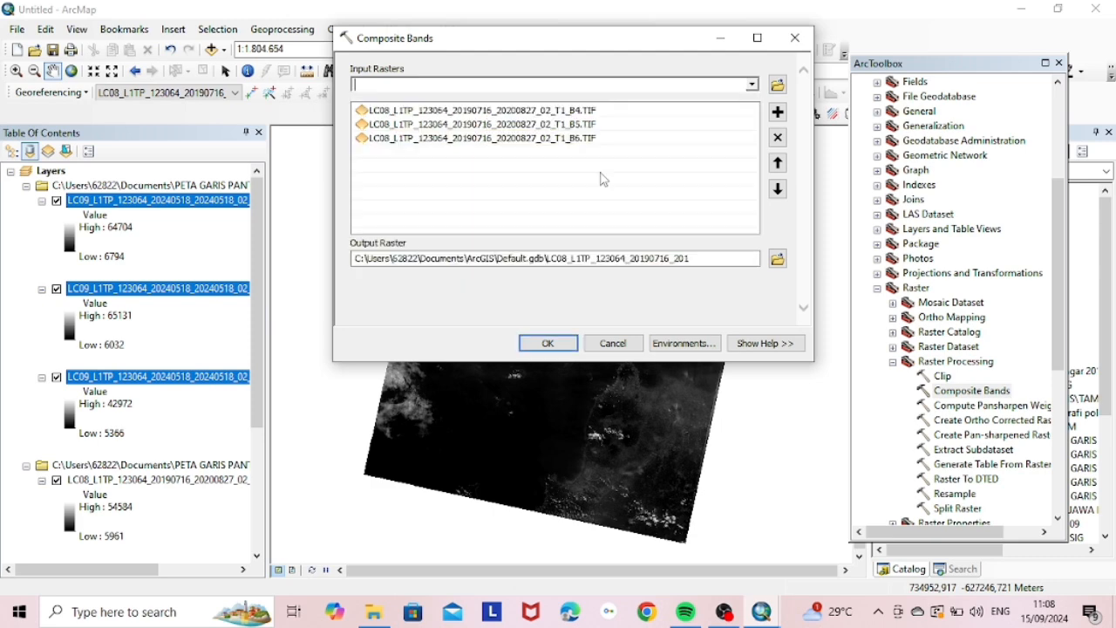
Step: Set the 2019 composite's output coordinate system to Same as Display and run Composite Bands
left_click(667, 344)
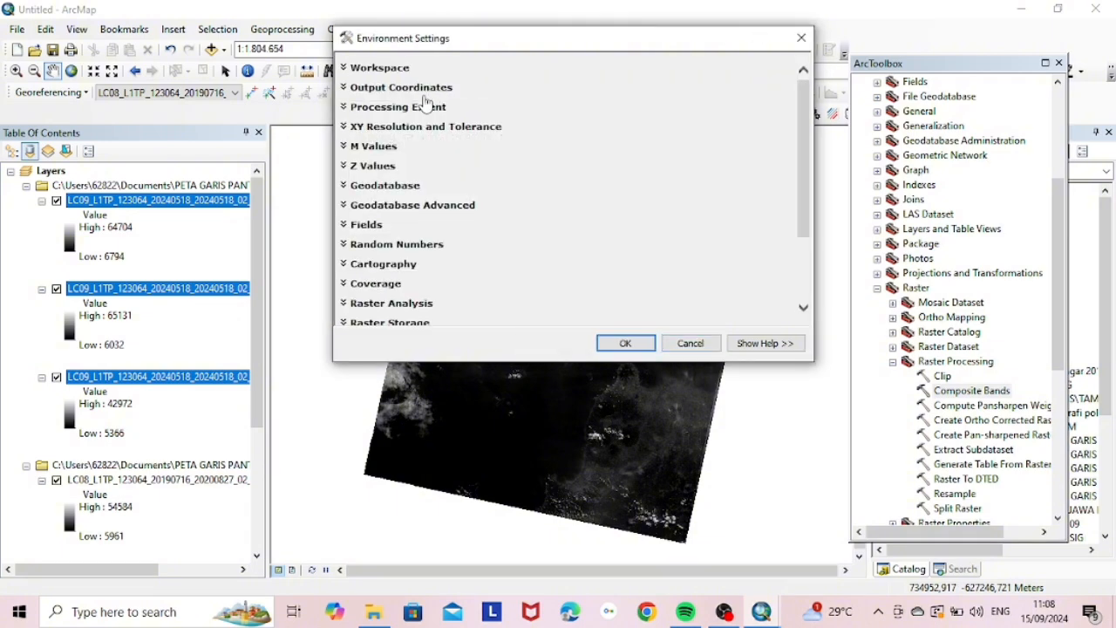
left_click(412, 87)
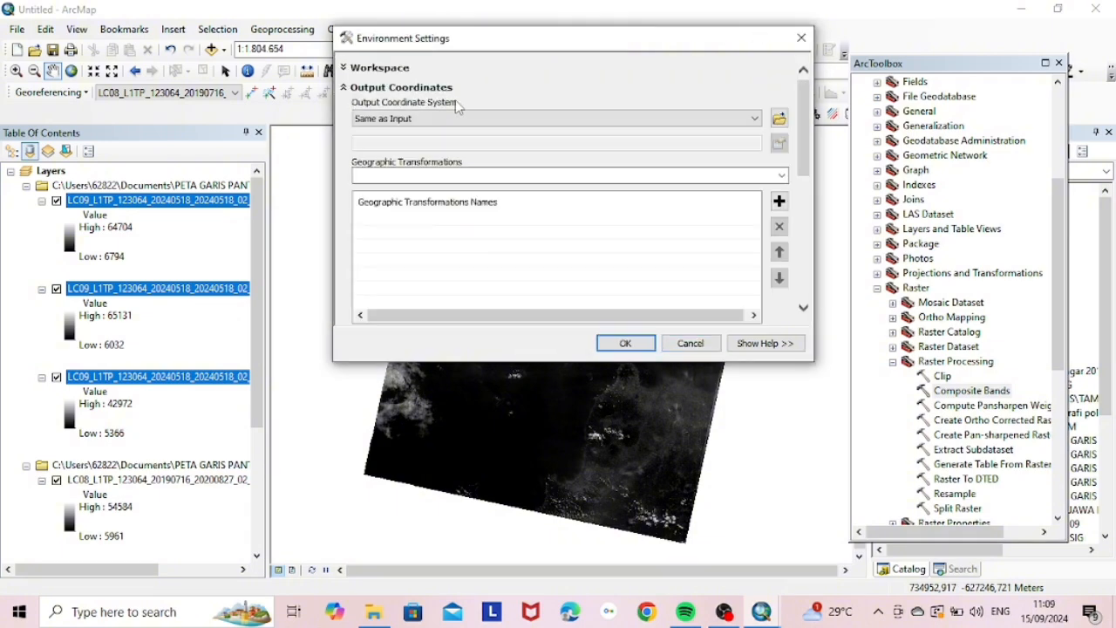
left_click(461, 122)
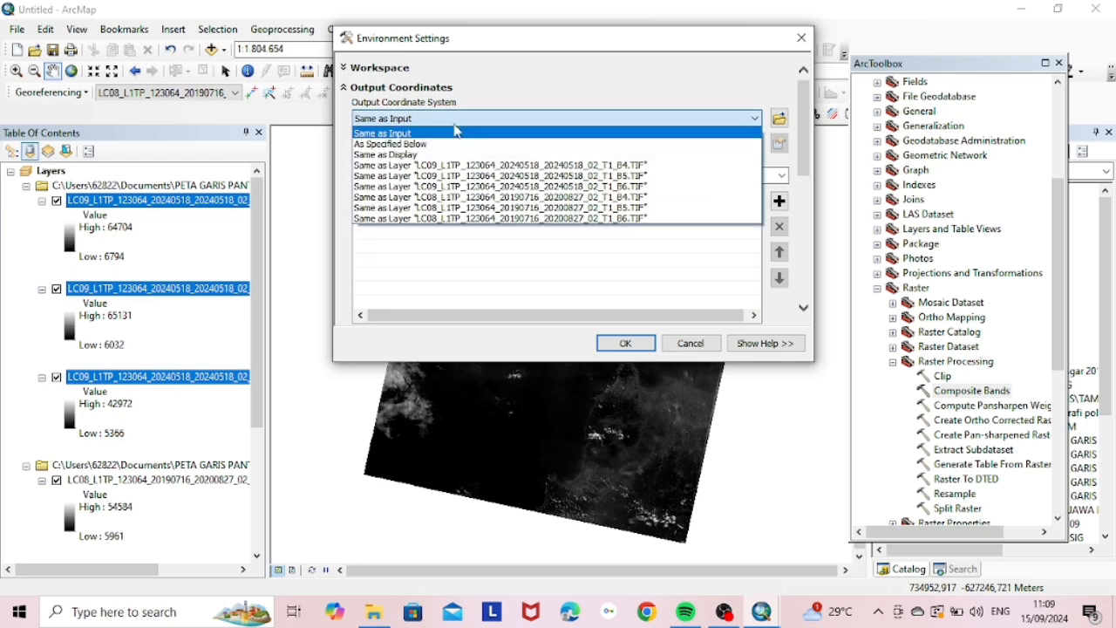
left_click(422, 156)
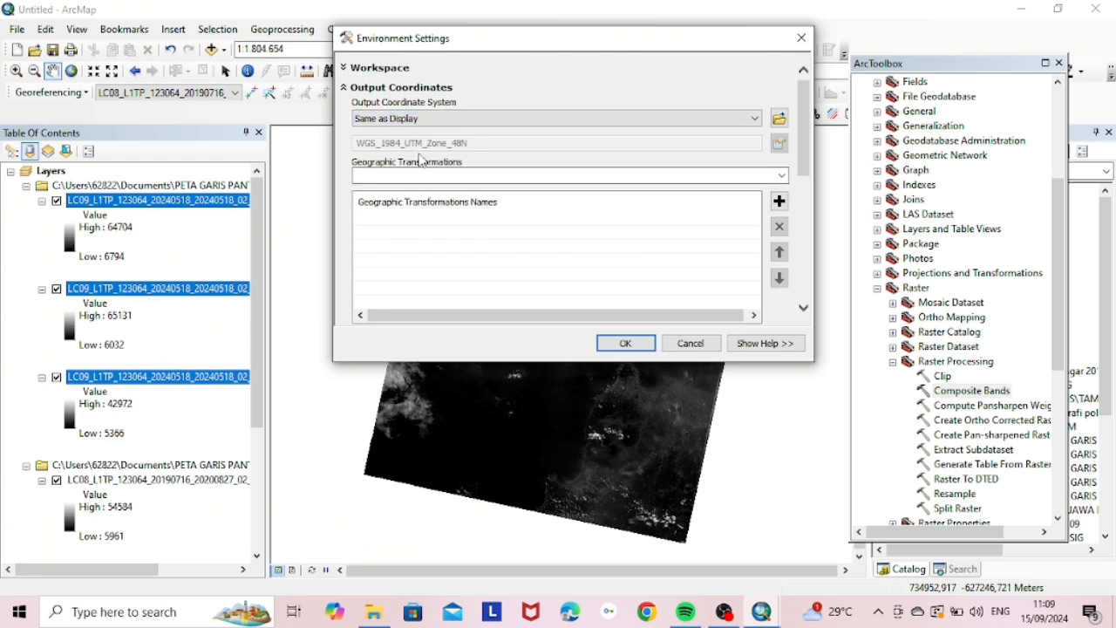
left_click(627, 344)
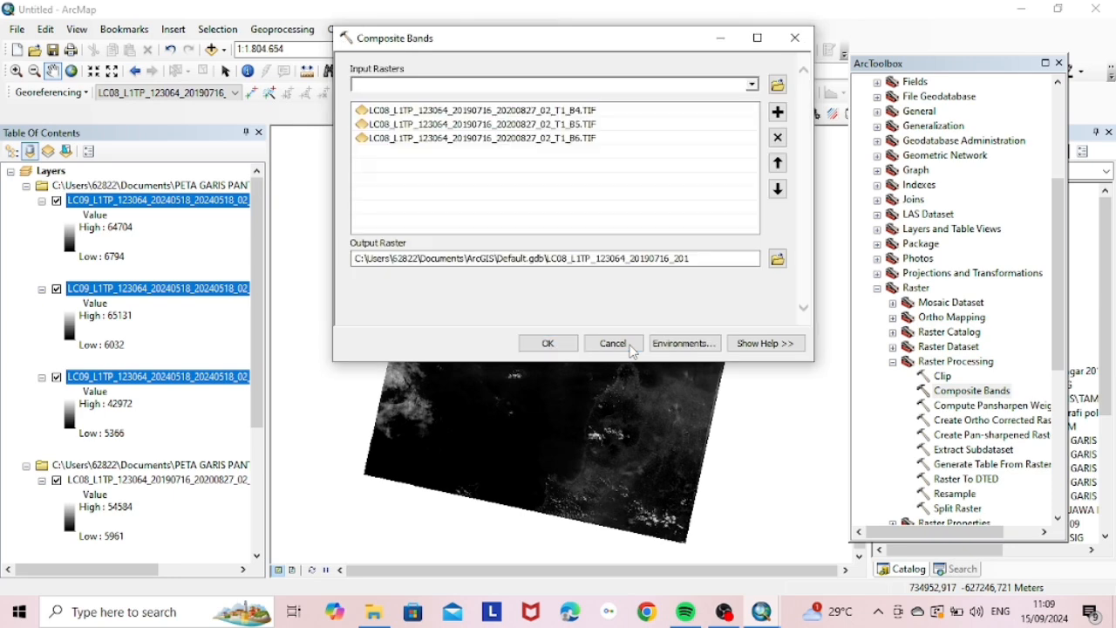
left_click(567, 350)
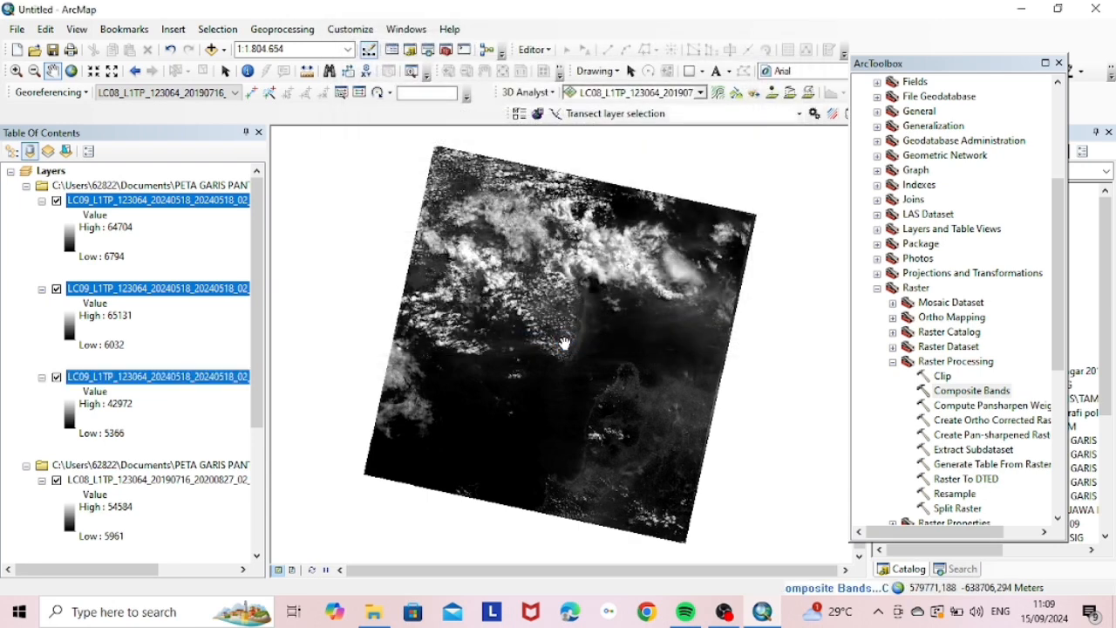
Step: Start Composite Bands again with the 2024 LC09 B4, B5 and B6 TIF bands as input rasters
double_click(964, 391)
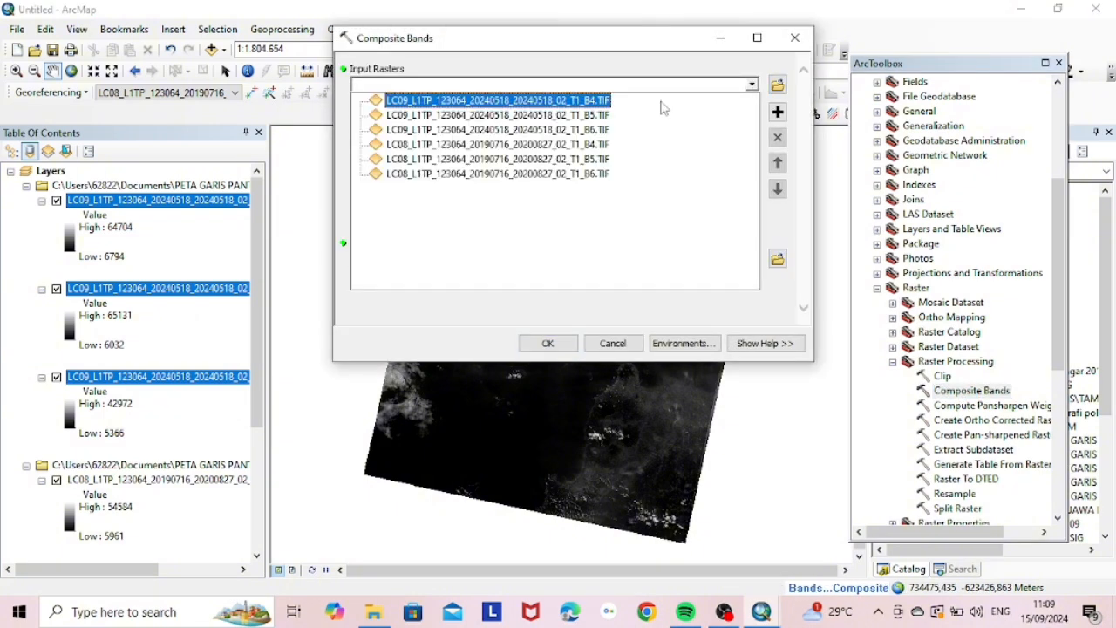
left_click(594, 100)
left_click(752, 84)
left_click(624, 116)
left_click(752, 85)
left_click(610, 130)
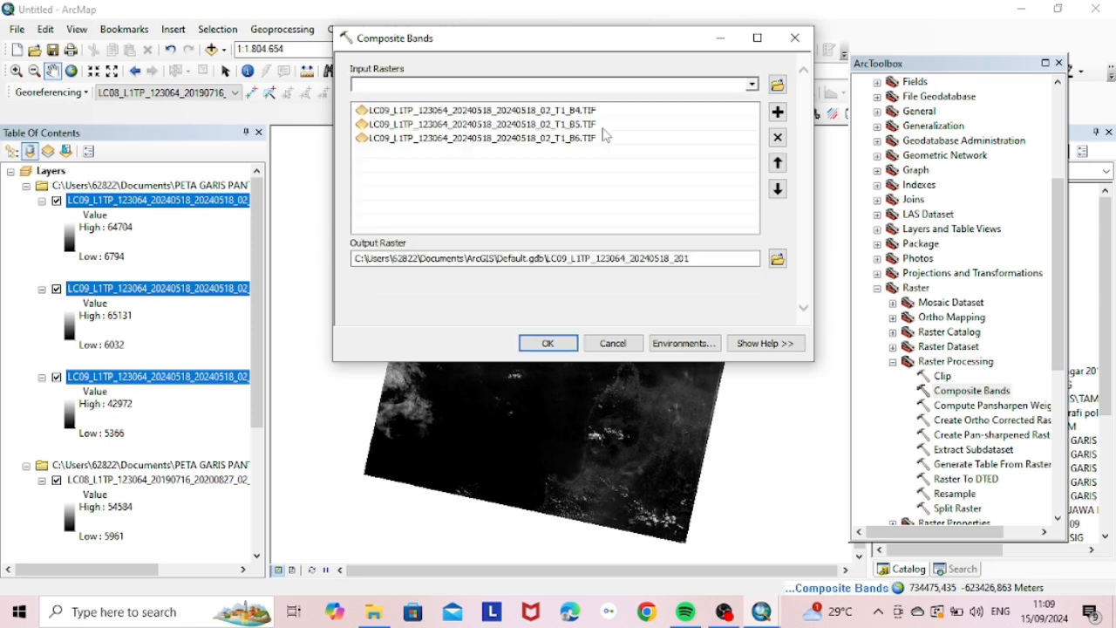
Step: Set the 2024 composite's output coordinate system to Same as Display and run the tool
left_click(685, 344)
left_click(403, 88)
left_click(409, 119)
left_click(396, 157)
left_click(625, 343)
left_click(562, 343)
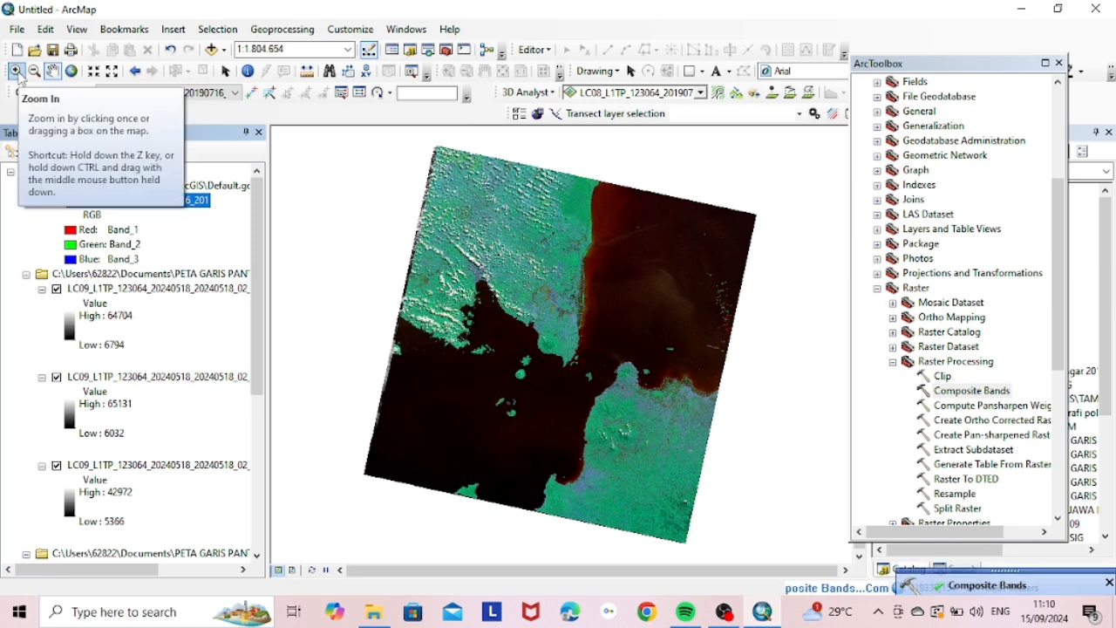
Step: Create a folder named "Pulau sangiang 2019" inside the C:\2SIG folder connection
left_click(16, 71)
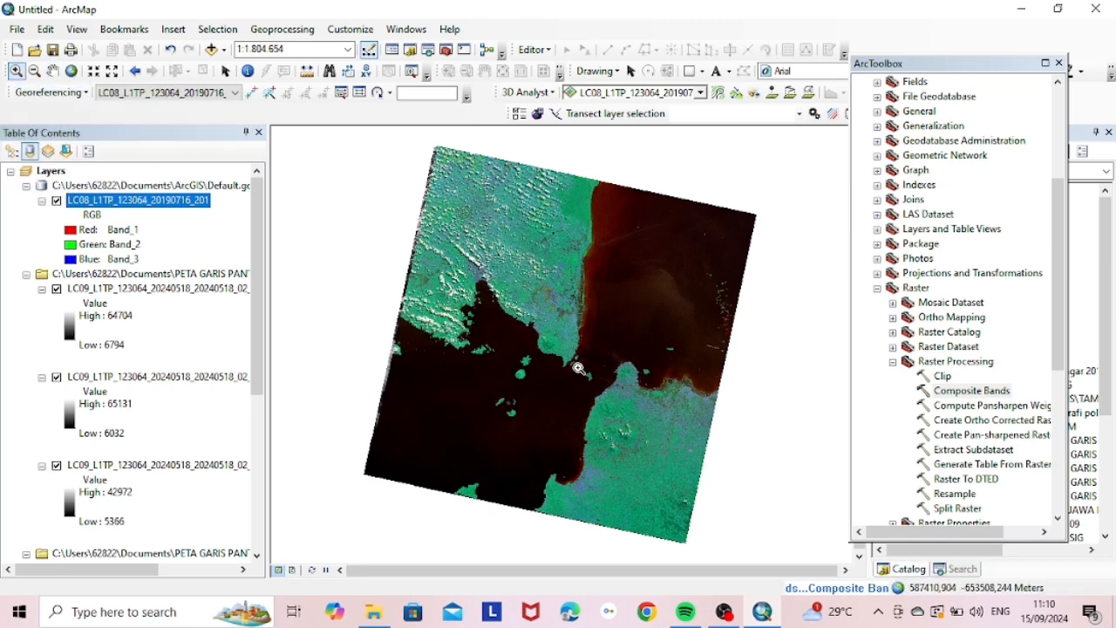
left_click(604, 391)
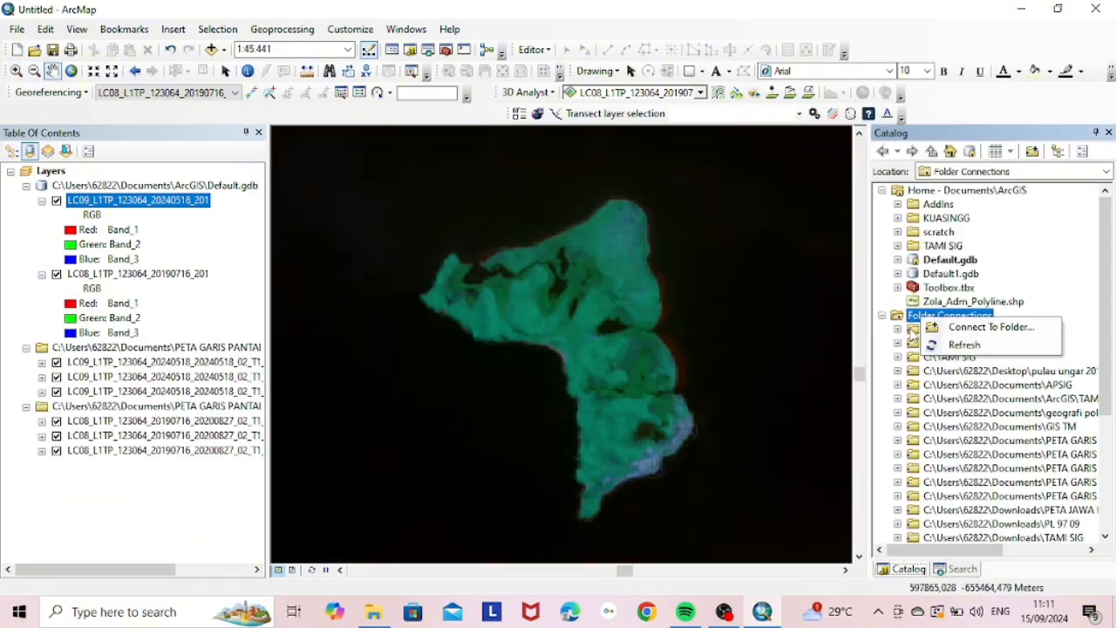
left_click(939, 329)
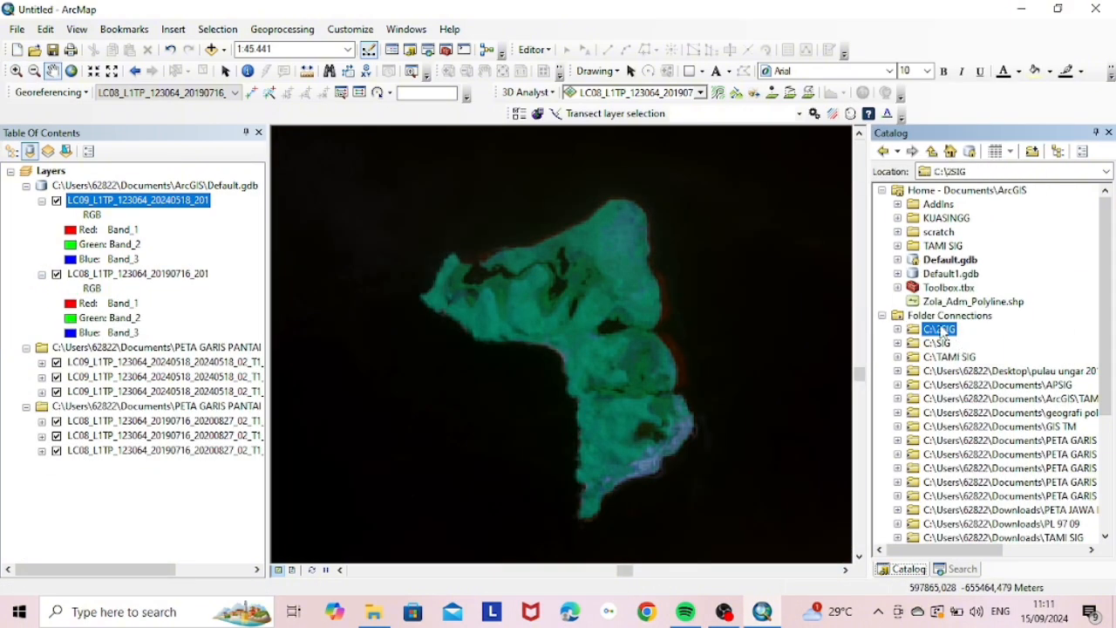
right_click(942, 332)
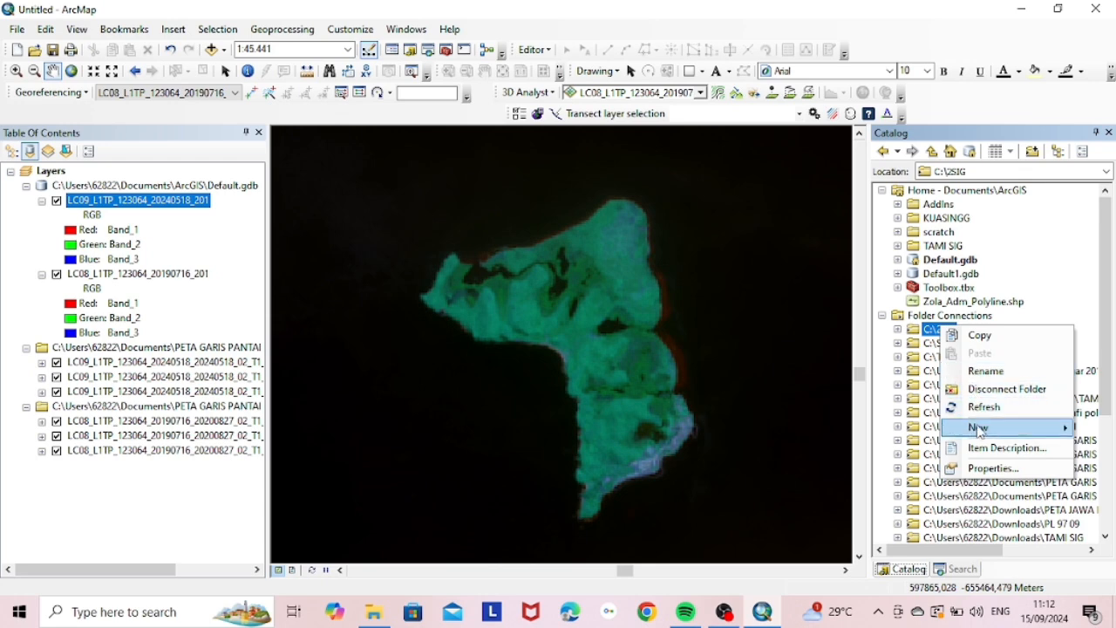
mouse_move(981, 434)
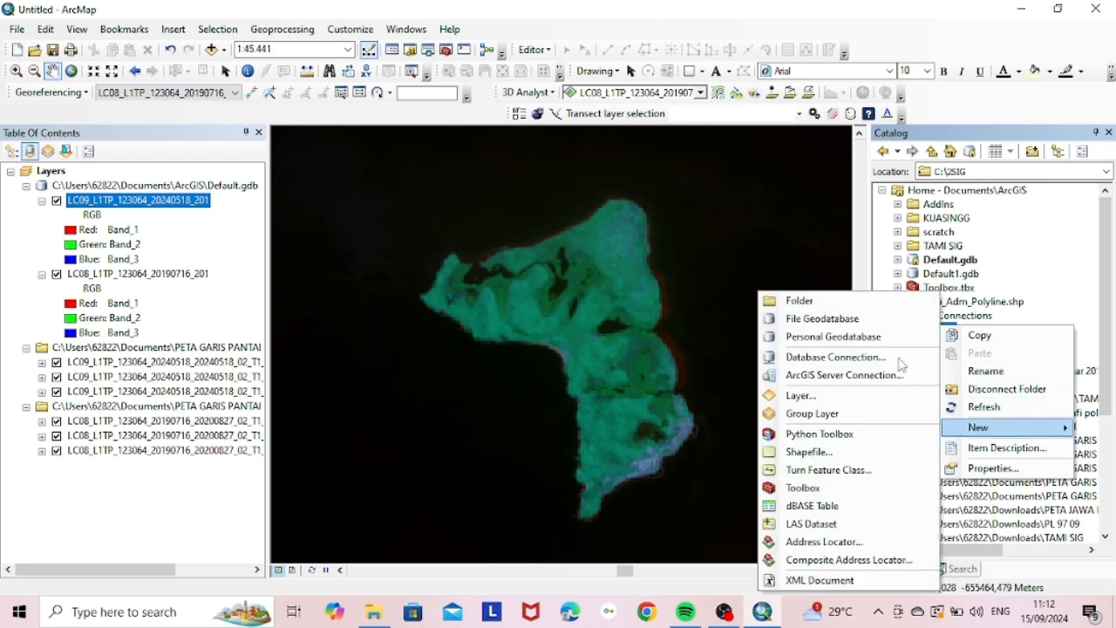
left_click(824, 301)
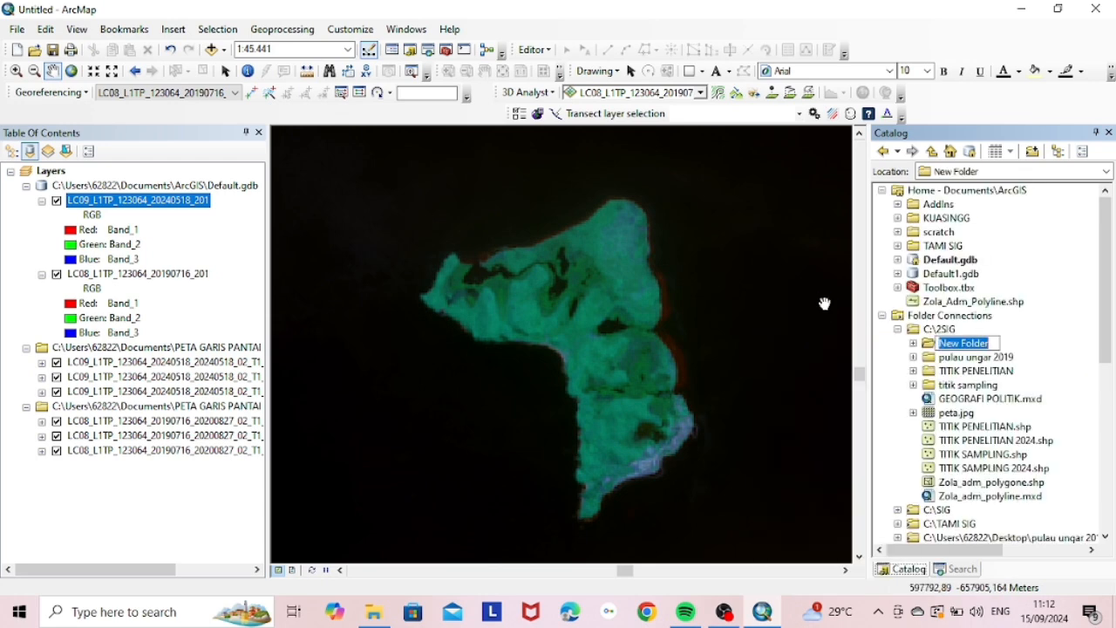
key("Caps_Lock")
type("P")
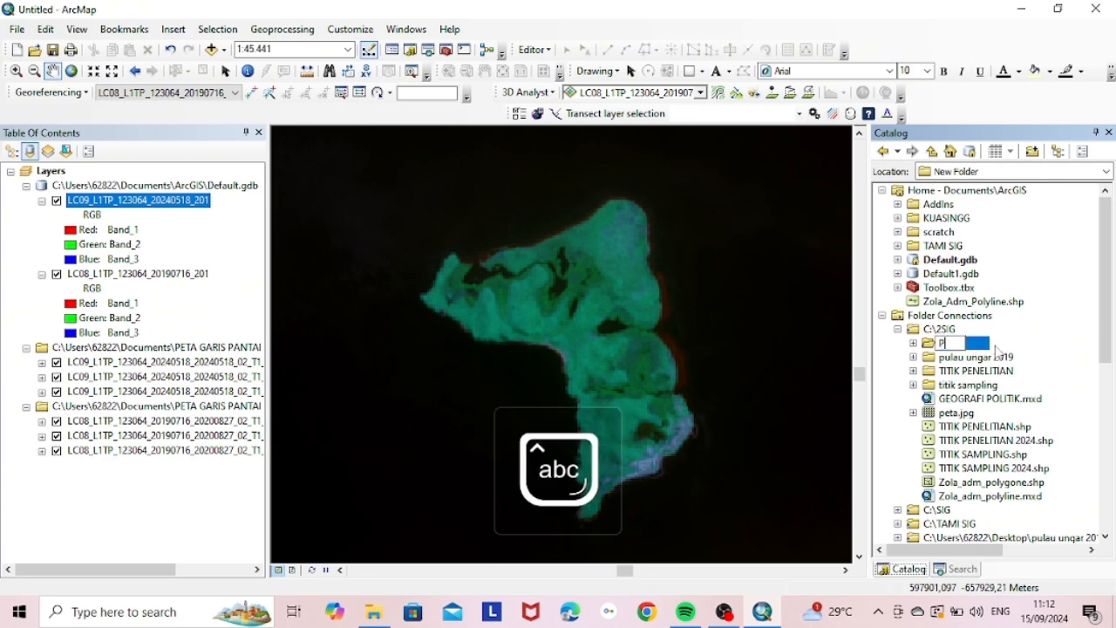
type("ulau sangiang 2019")
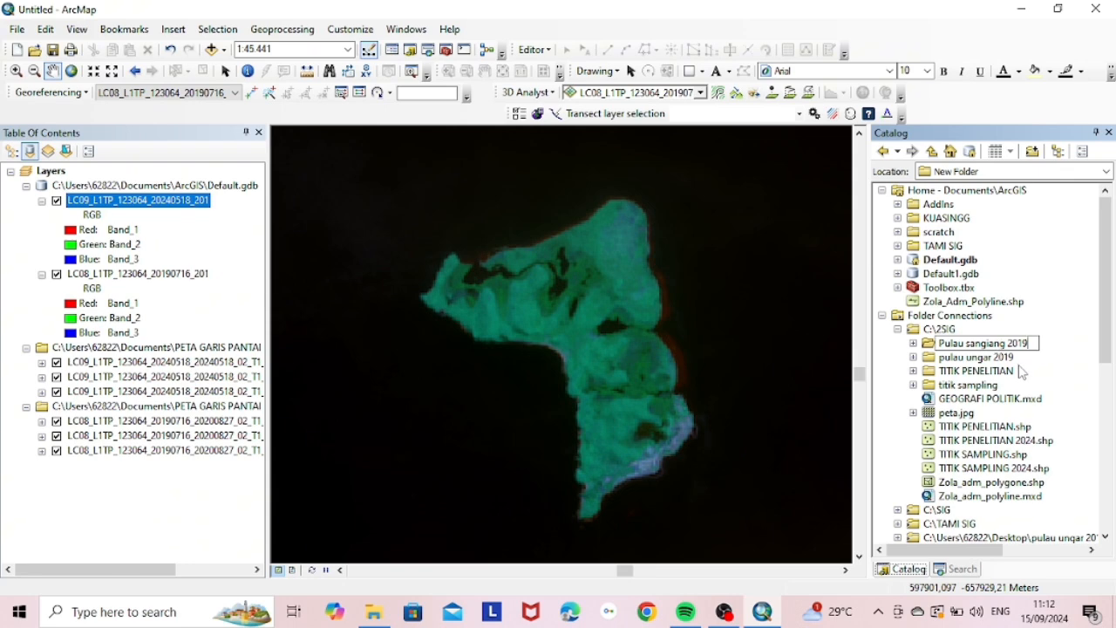
key("Return")
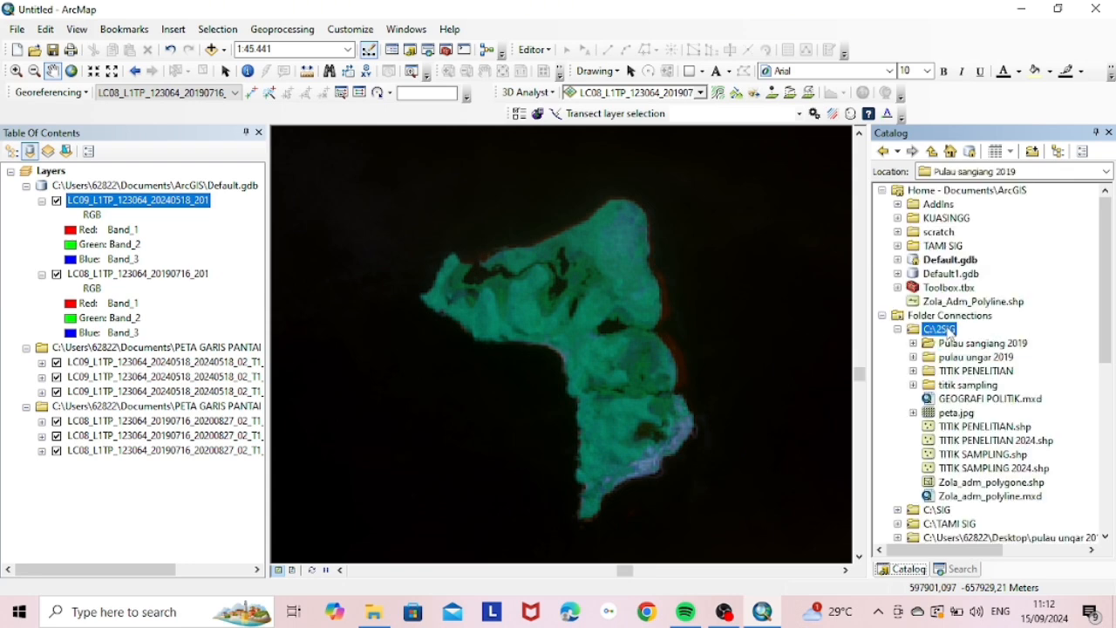
Step: Create a second folder in C:\2SIG named "Pulau sangiang 2024"
right_click(951, 331)
mouse_move(985, 428)
key("Caps_Lock")
type("P")
key("Caps_Lock")
type("ulau sangiang ")
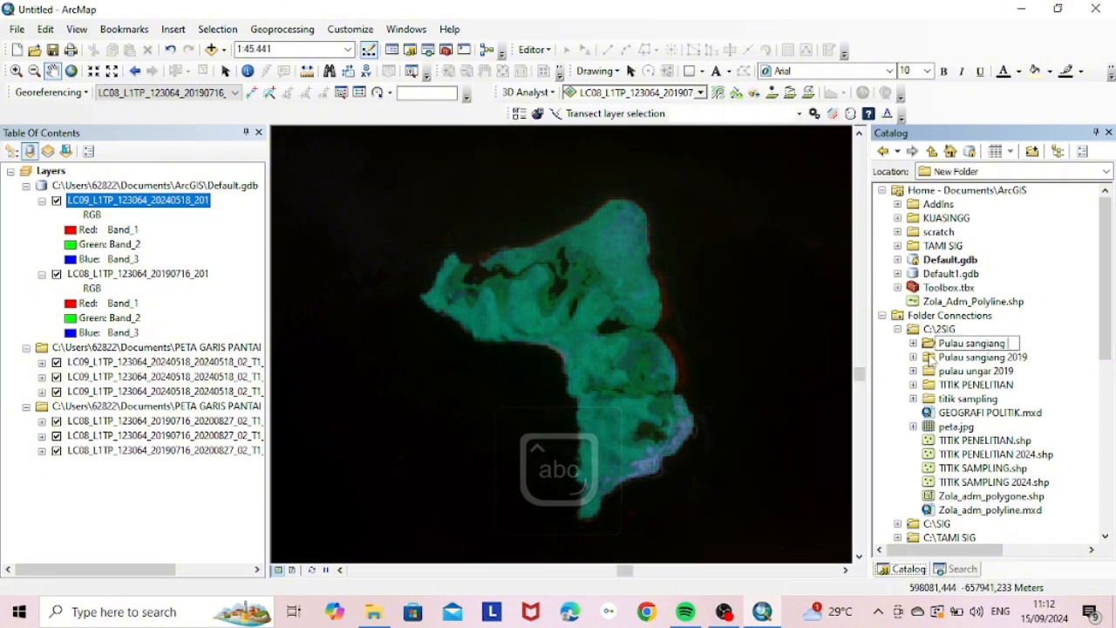
type("2024")
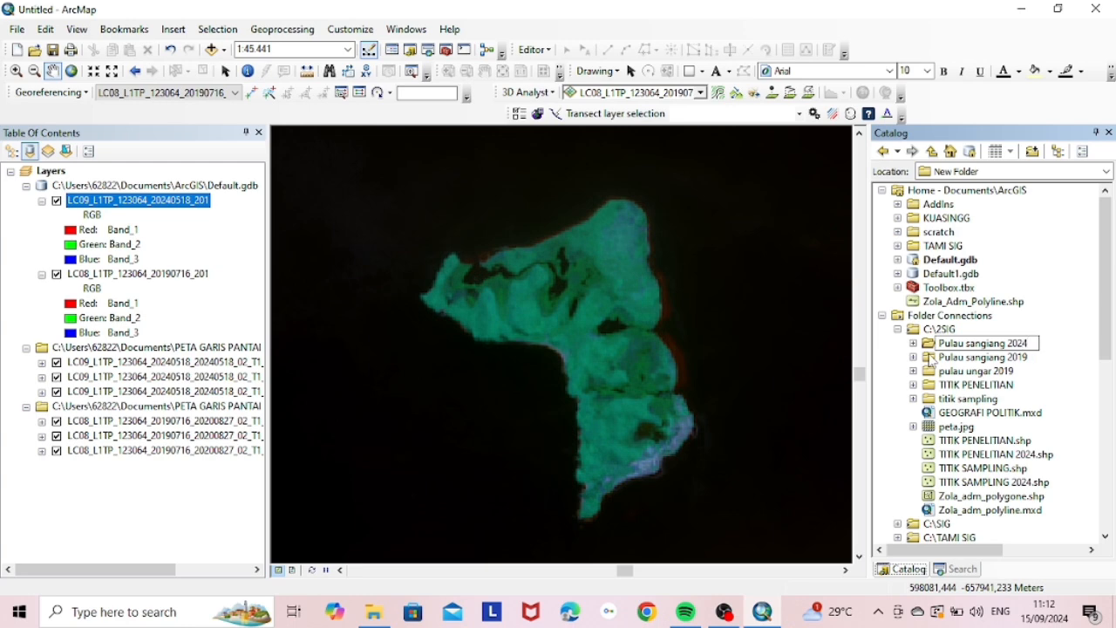
key("Return")
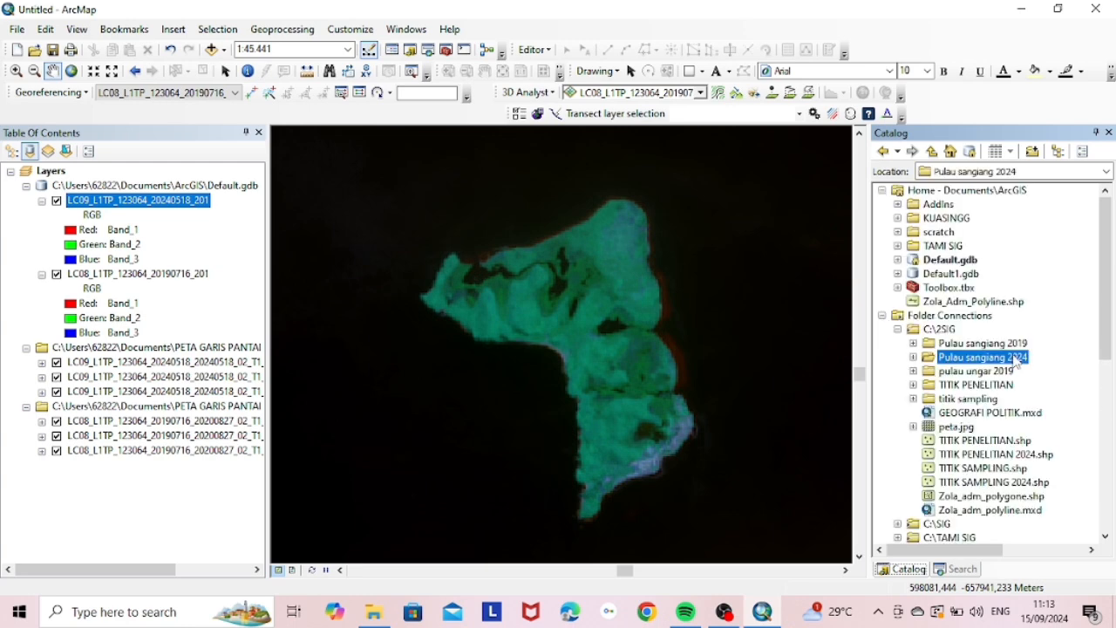
Step: Start a new polygon shapefile named "pulau sangiang2019" in the Pulau sangiang 2019 folder
left_click(997, 343)
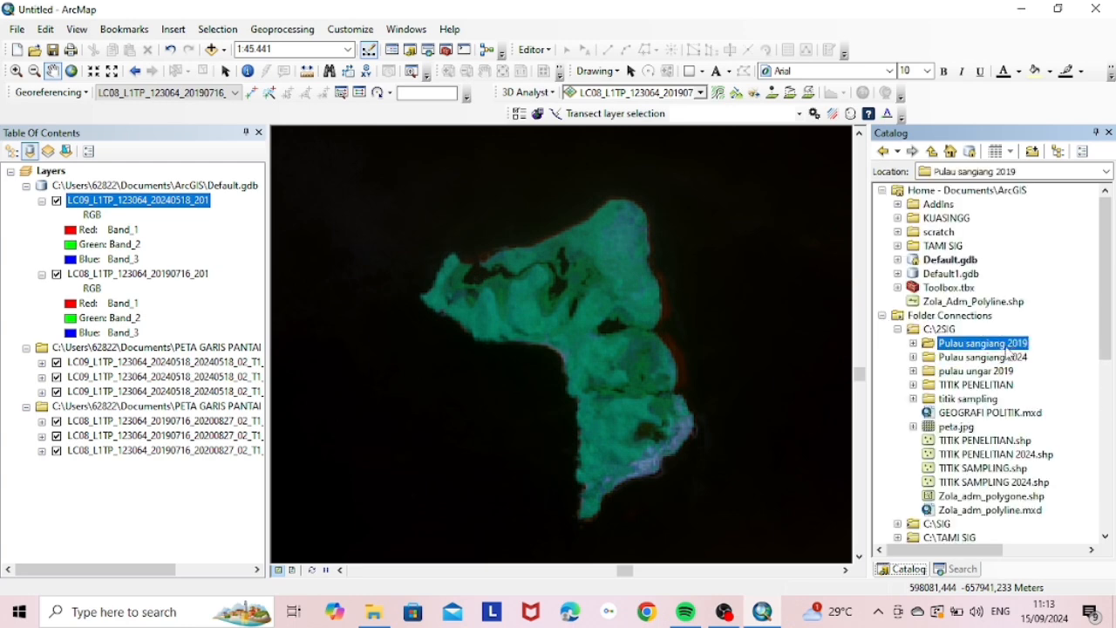
right_click(1007, 353)
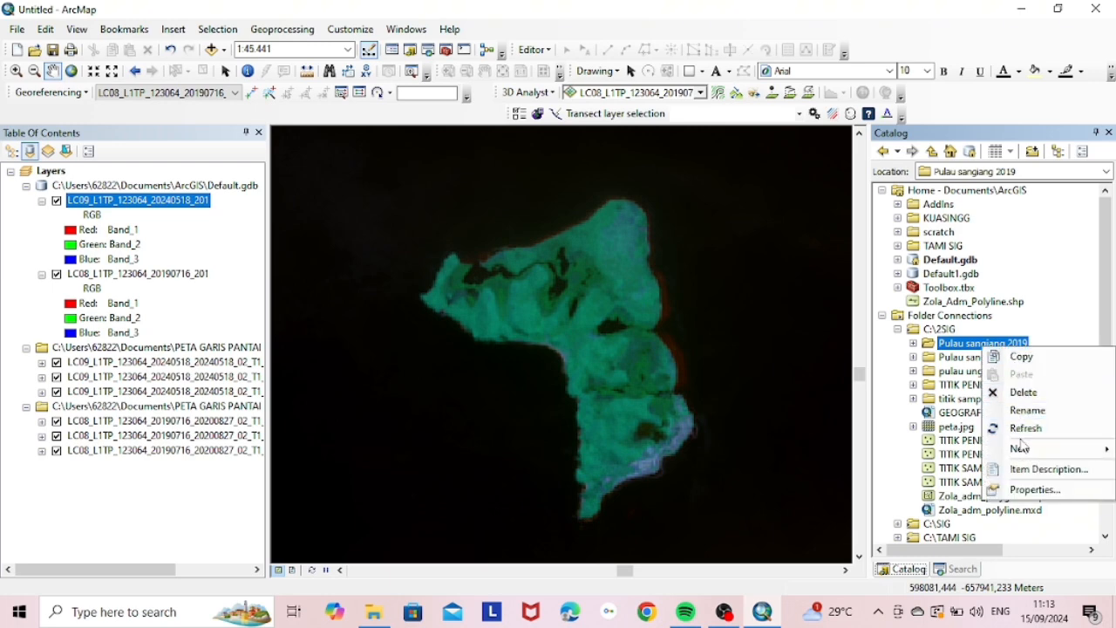
mouse_move(1023, 450)
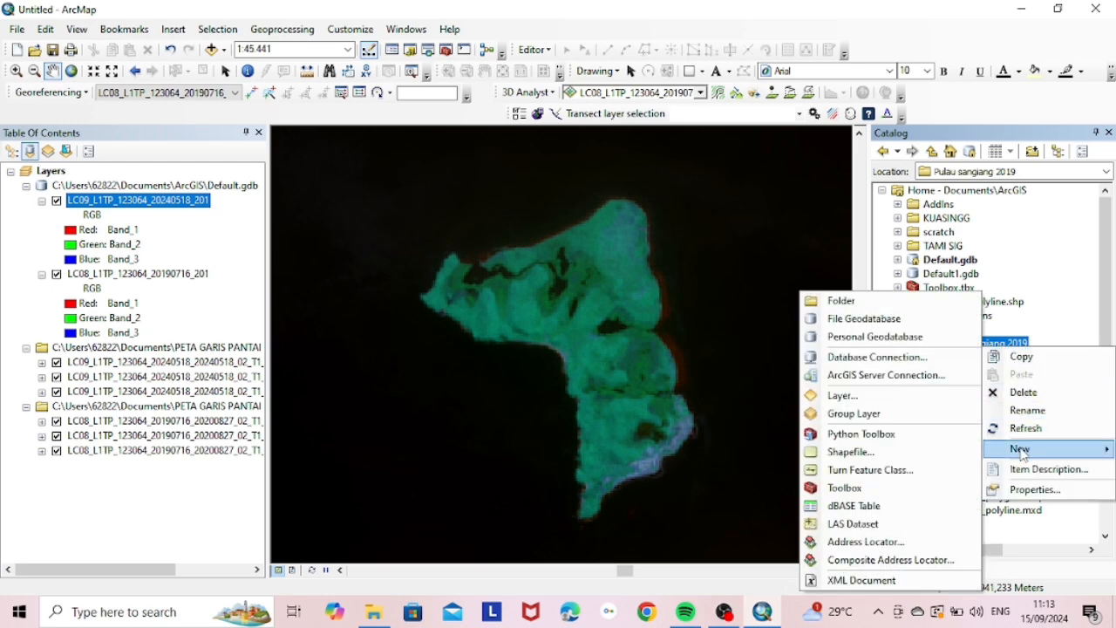
left_click(909, 457)
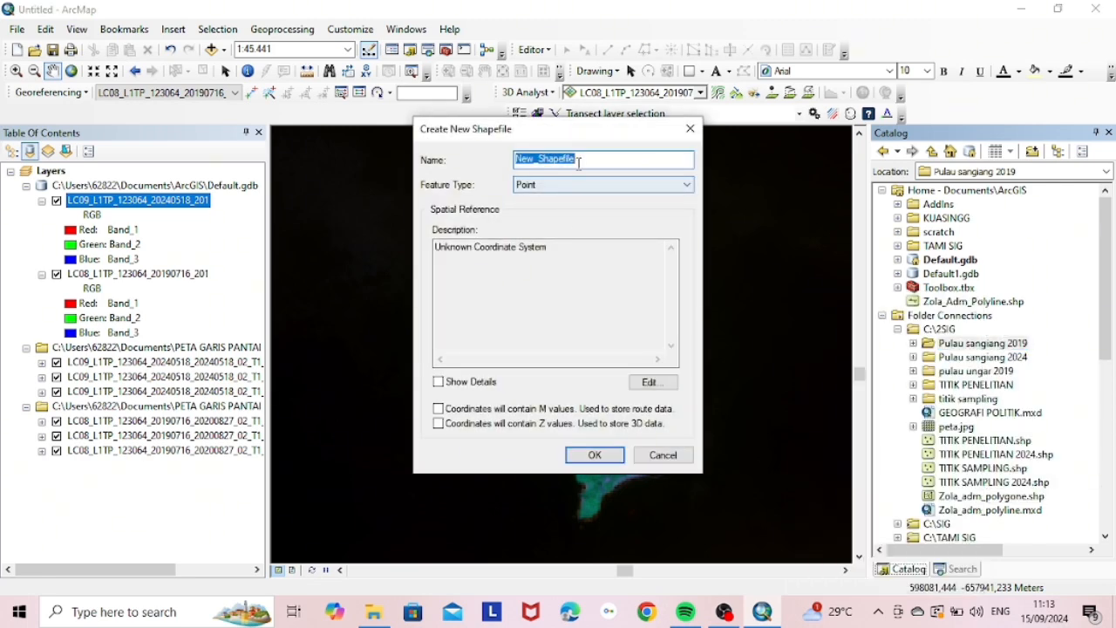
type("pu")
type("lauu")
key("BackSpace")
type("sangiang2019")
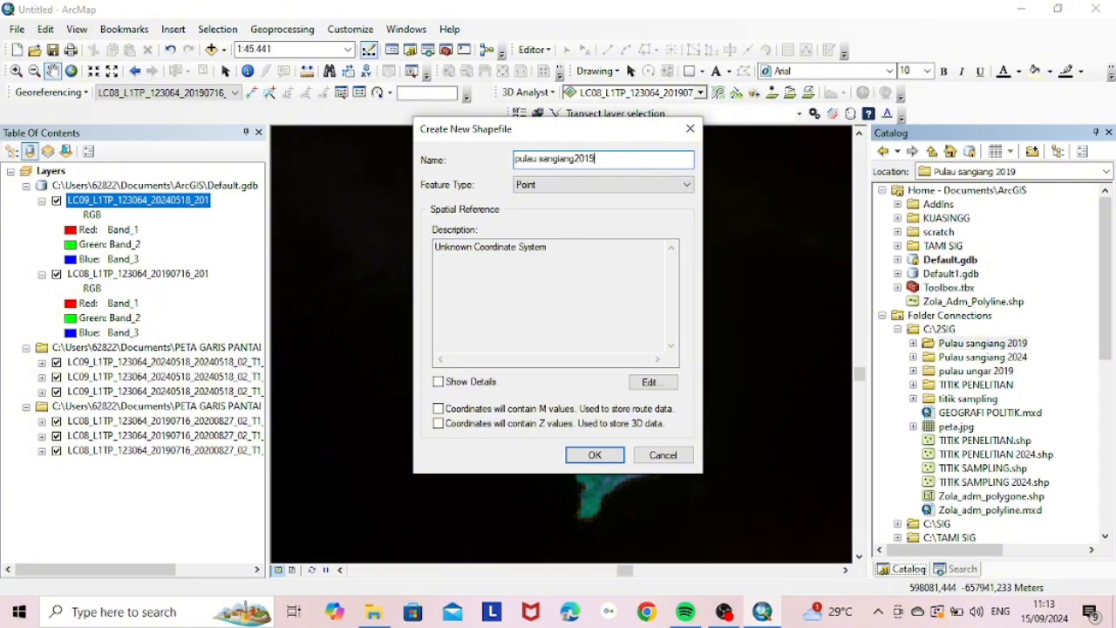
left_click(606, 185)
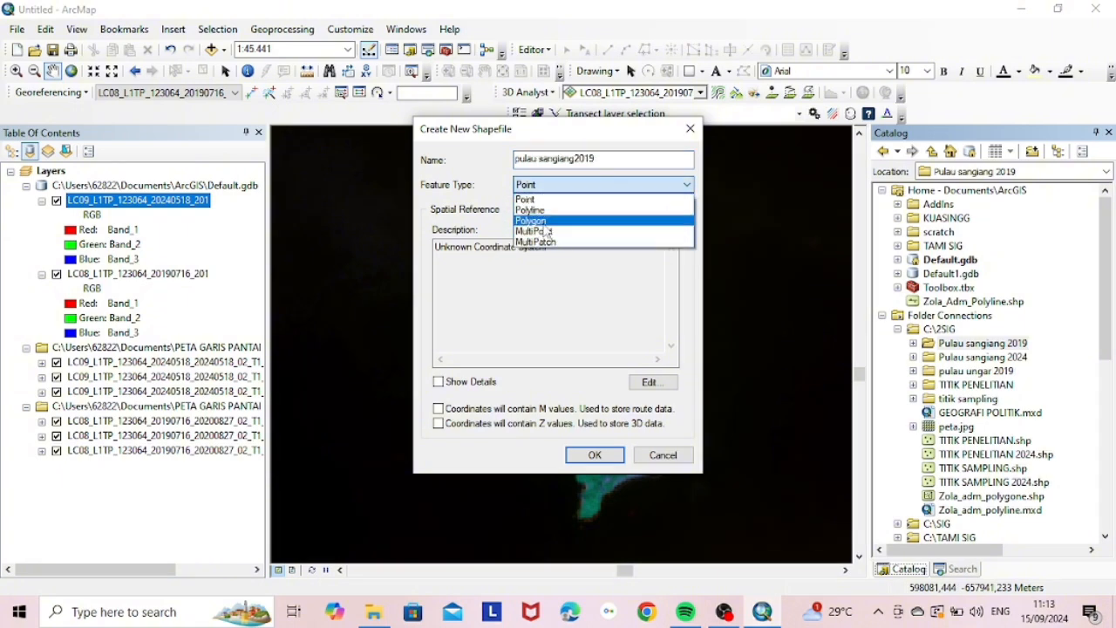
left_click(544, 223)
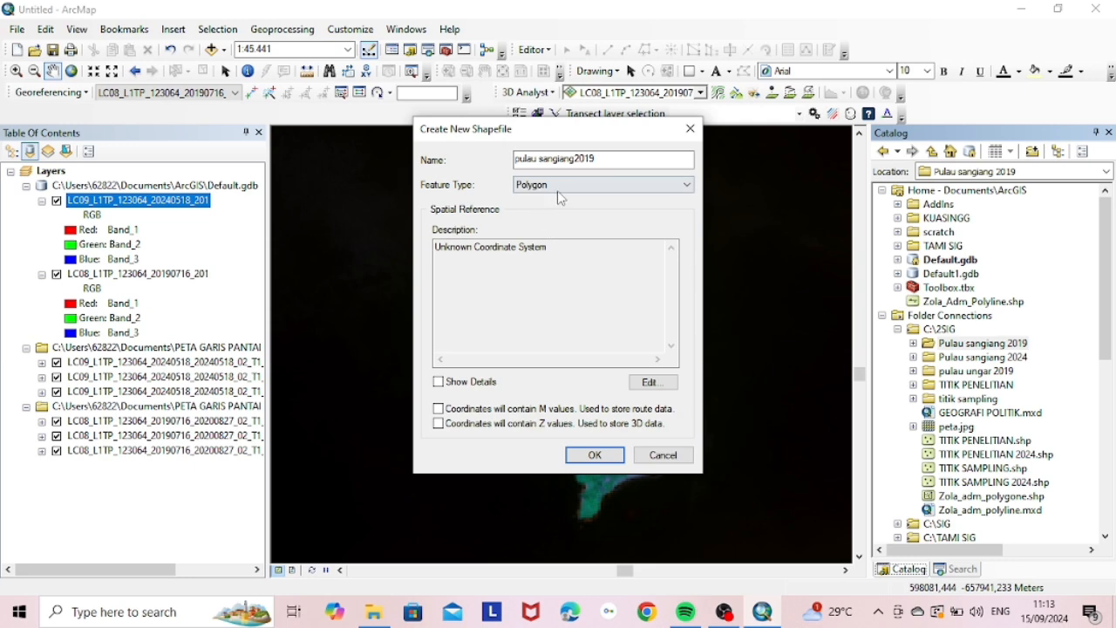
Step: Assign the projected coordinate system WGS 1984 UTM Zone 48N to the 2019 shapefile and create it
left_click(644, 385)
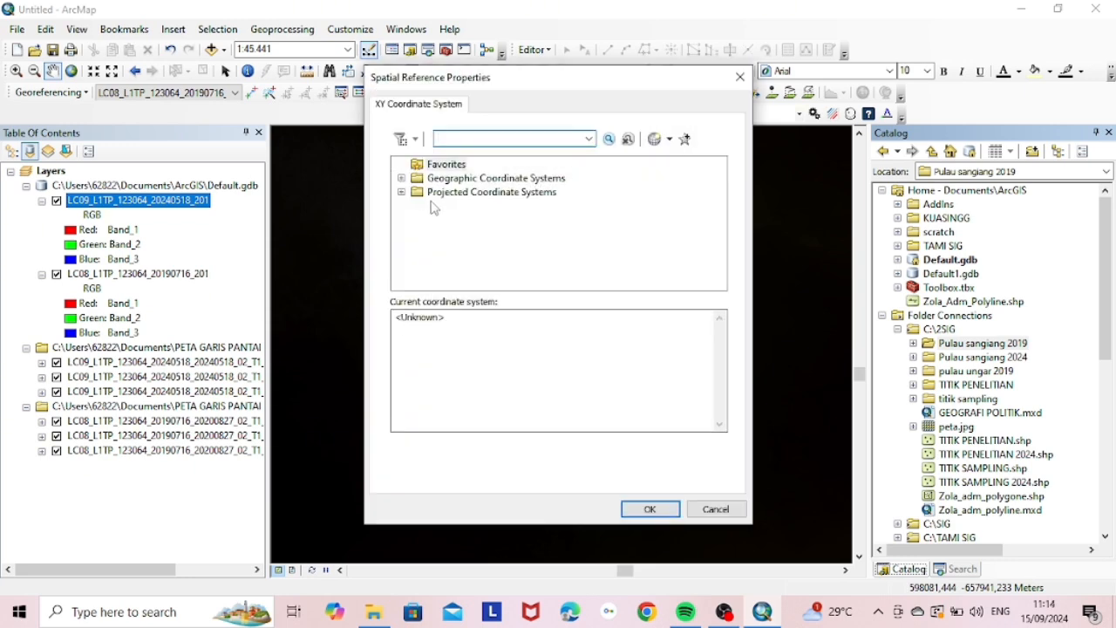
left_click(401, 192)
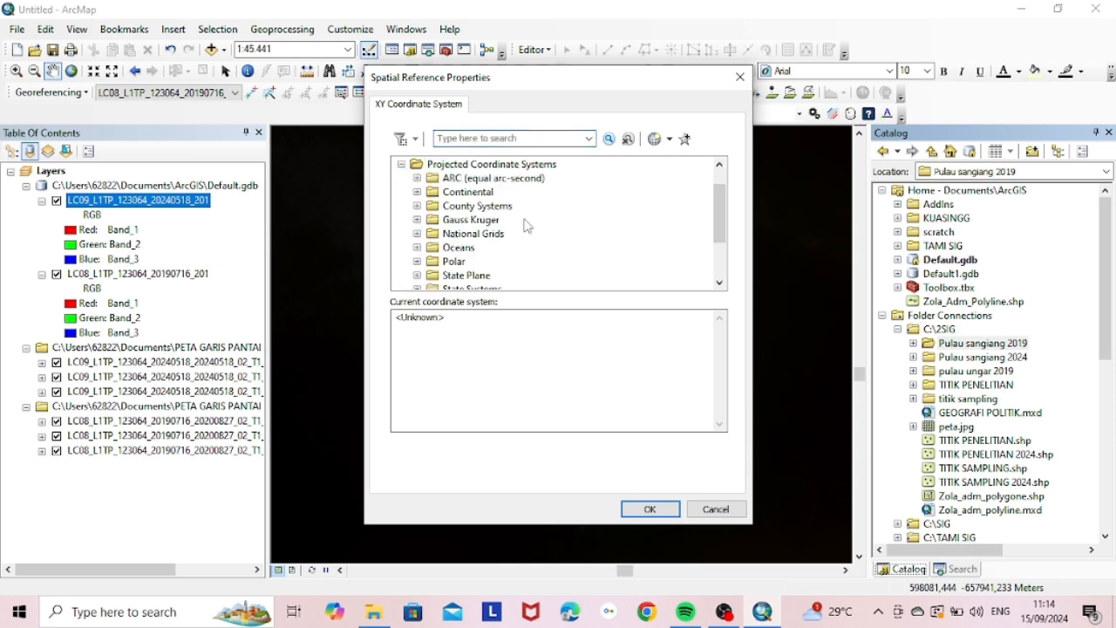
left_click(722, 260)
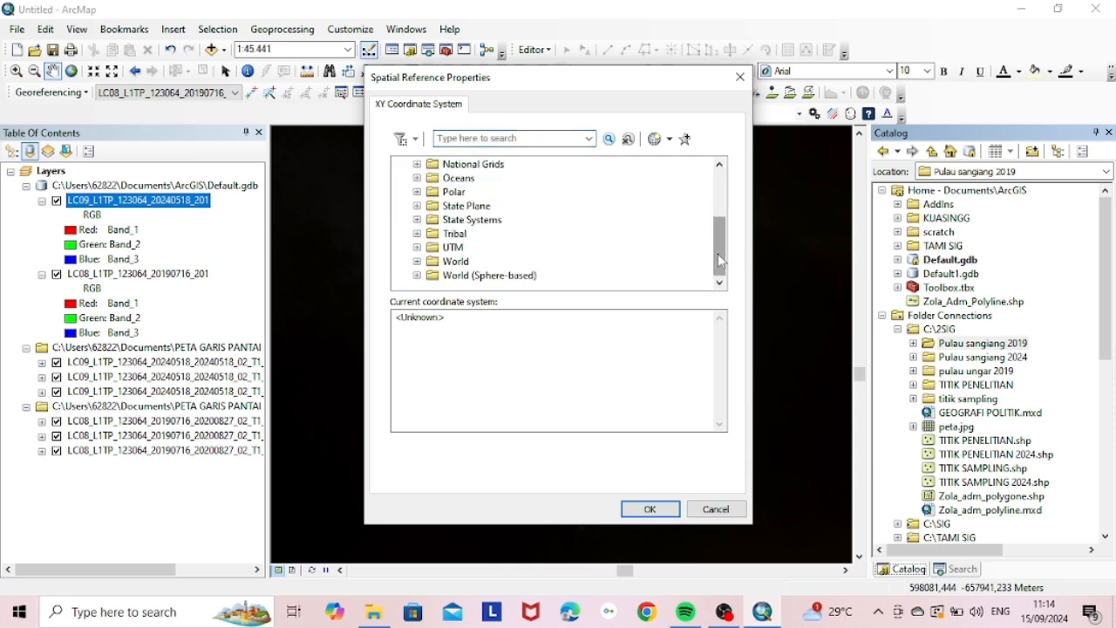
left_click(417, 248)
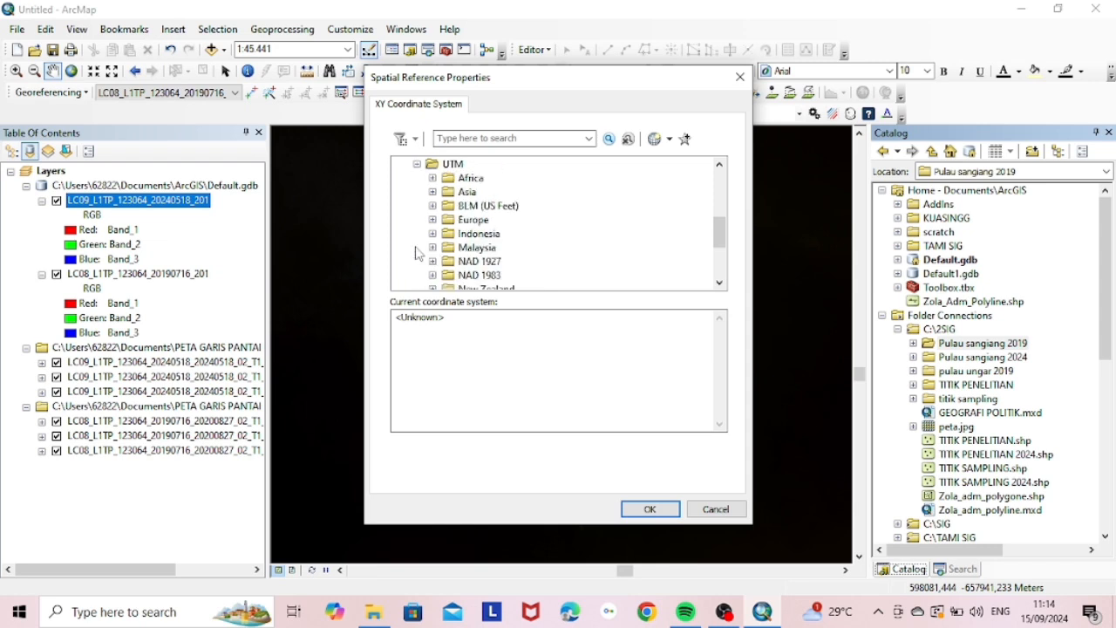
left_click(721, 267)
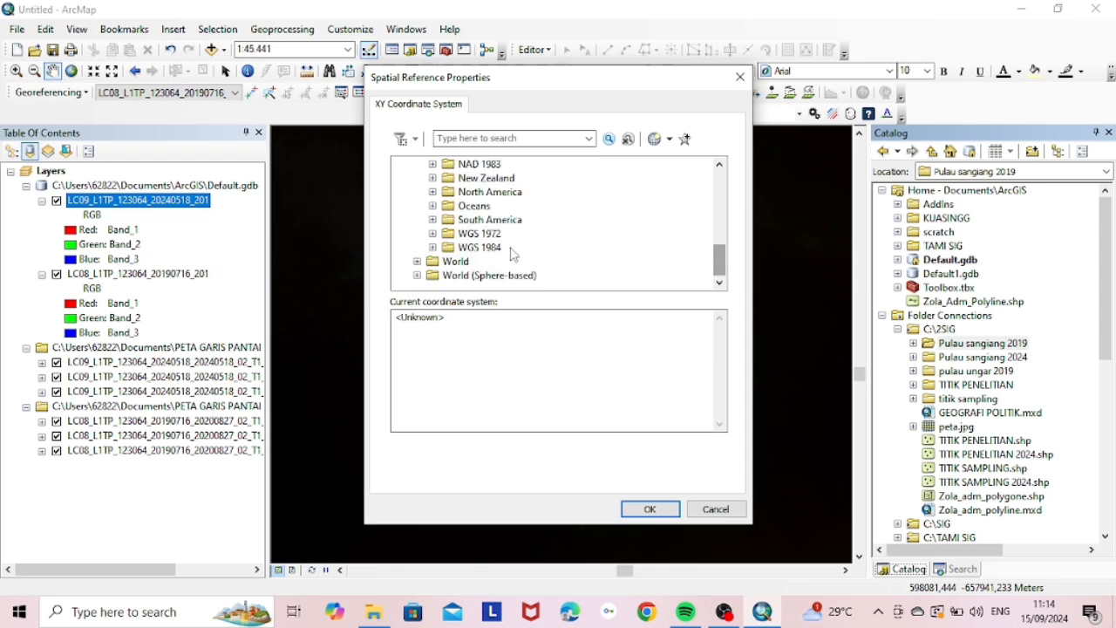
left_click(433, 248)
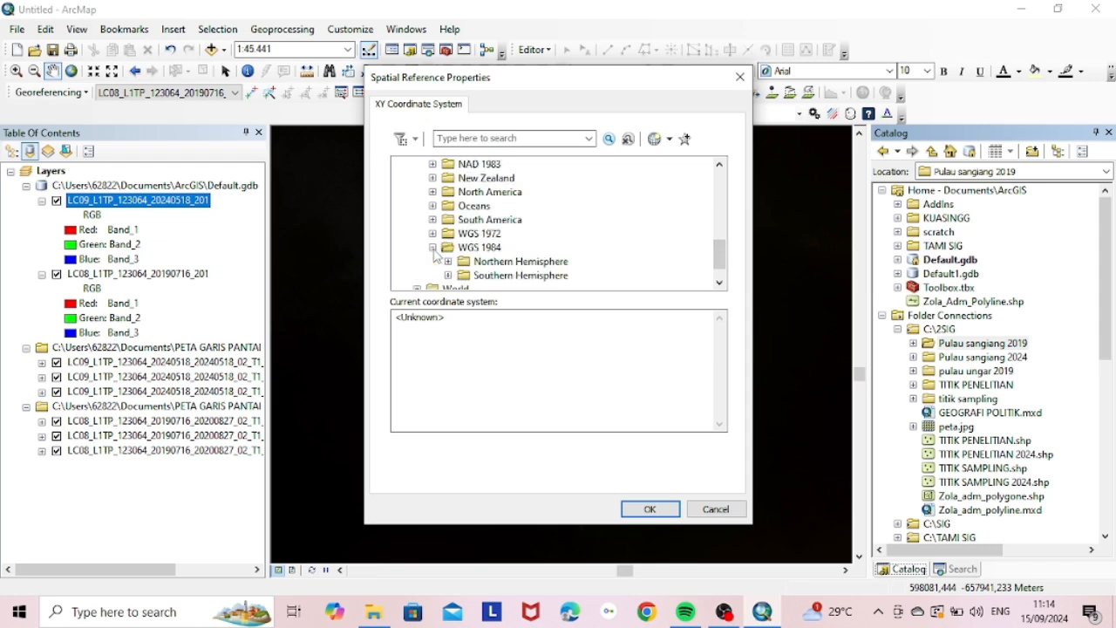
left_click(448, 262)
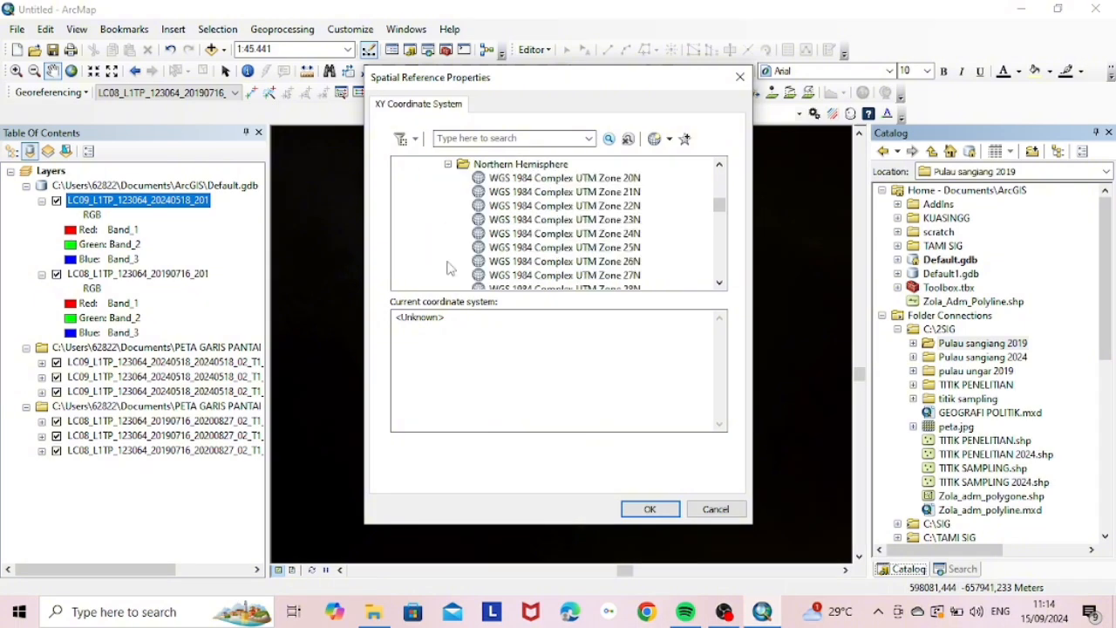
left_click(723, 265)
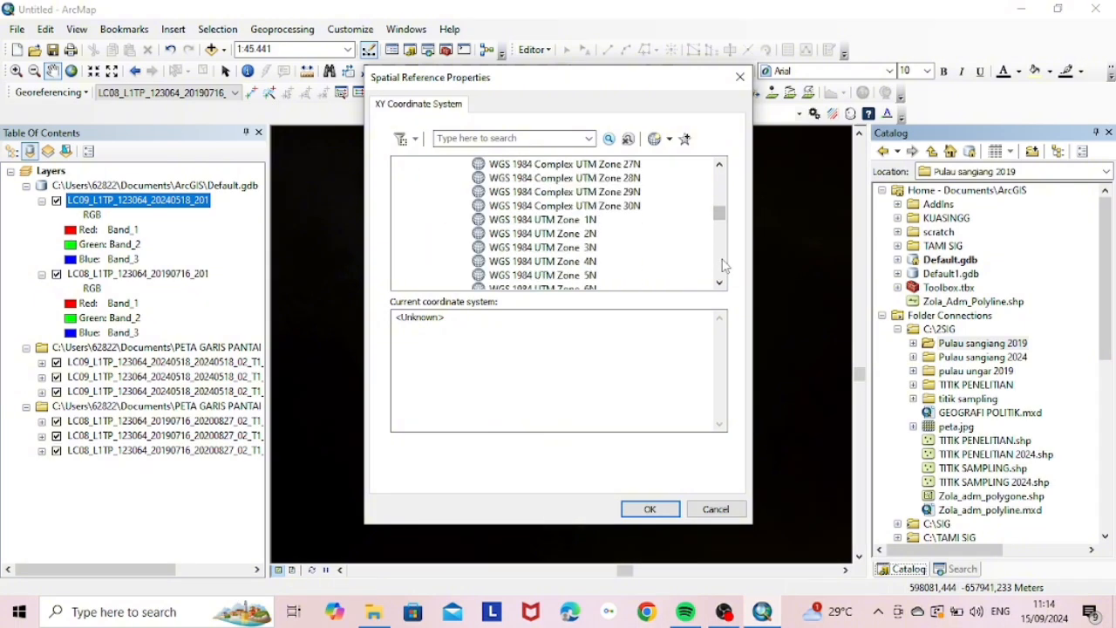
left_click(723, 265)
left_click(722, 265)
left_click(722, 266)
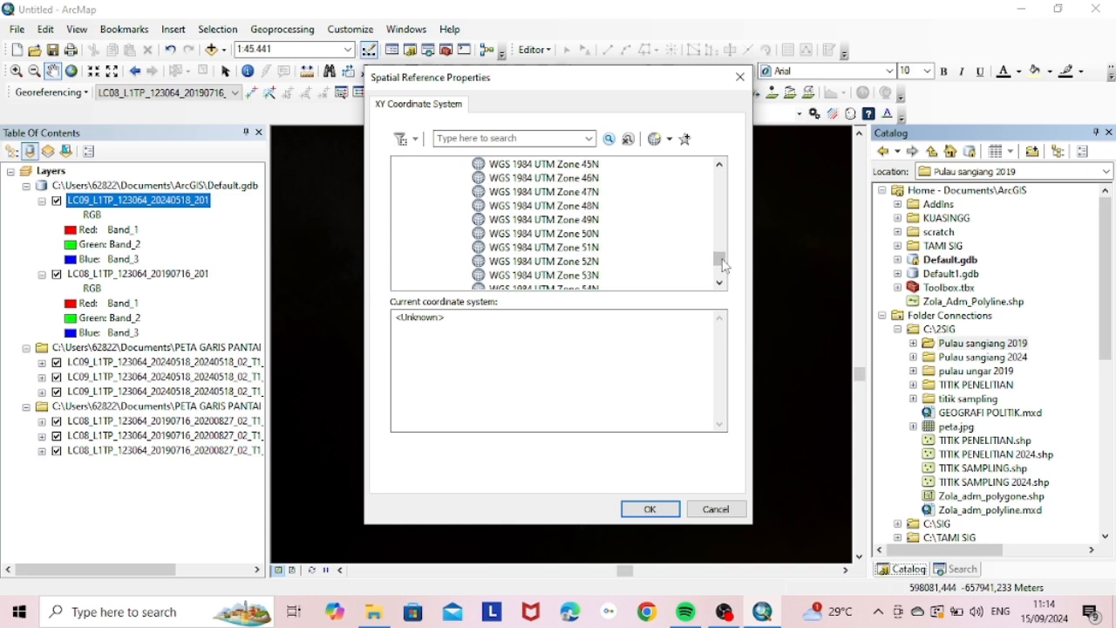
left_click(585, 210)
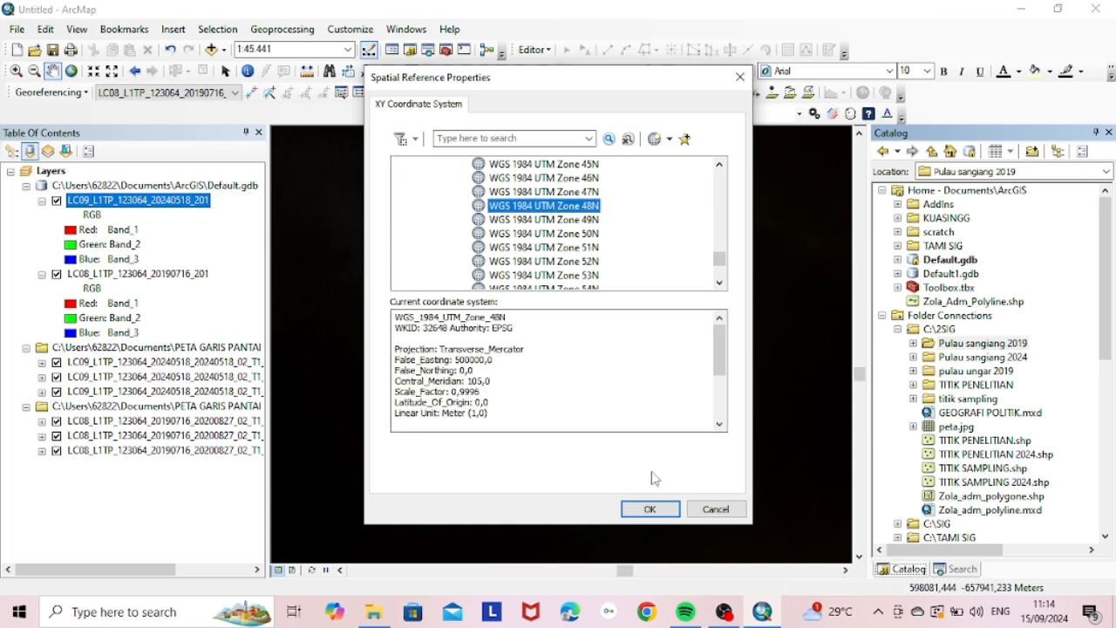
left_click(650, 512)
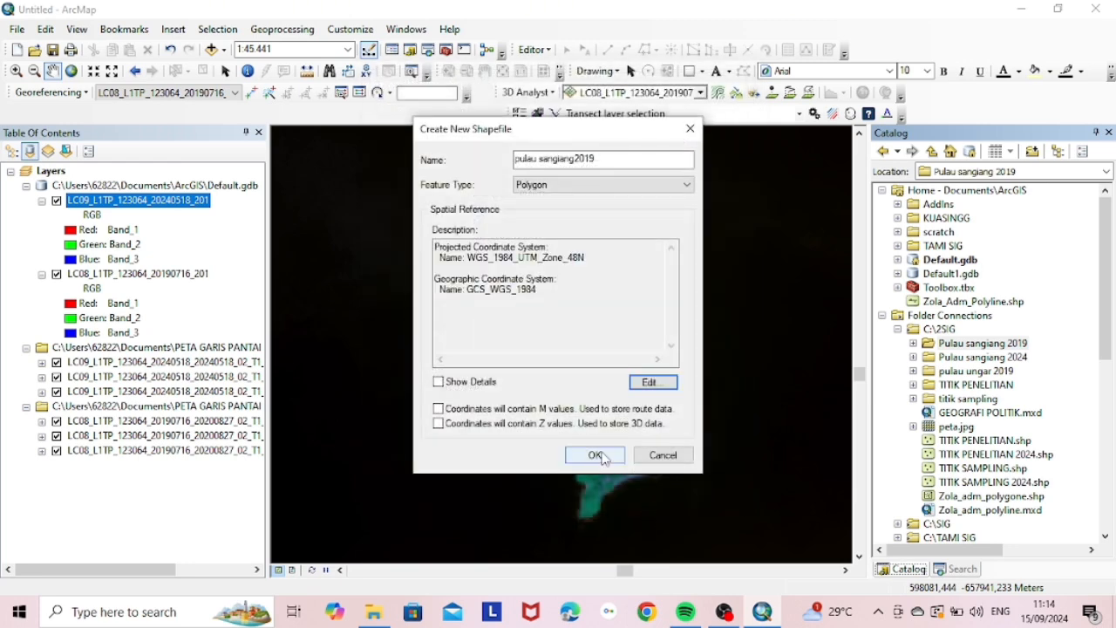
left_click(594, 456)
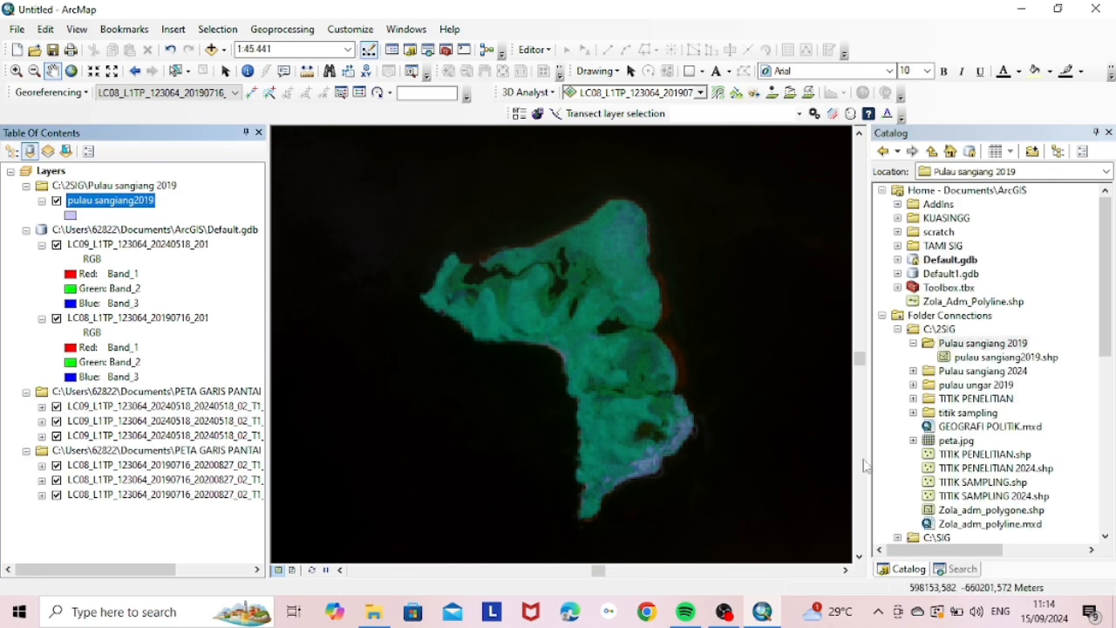
Step: Start another new shapefile in the Pulau sangiang 2024 folder, named "pulau sangiang2014" with feature type Polygon
left_click(990, 373)
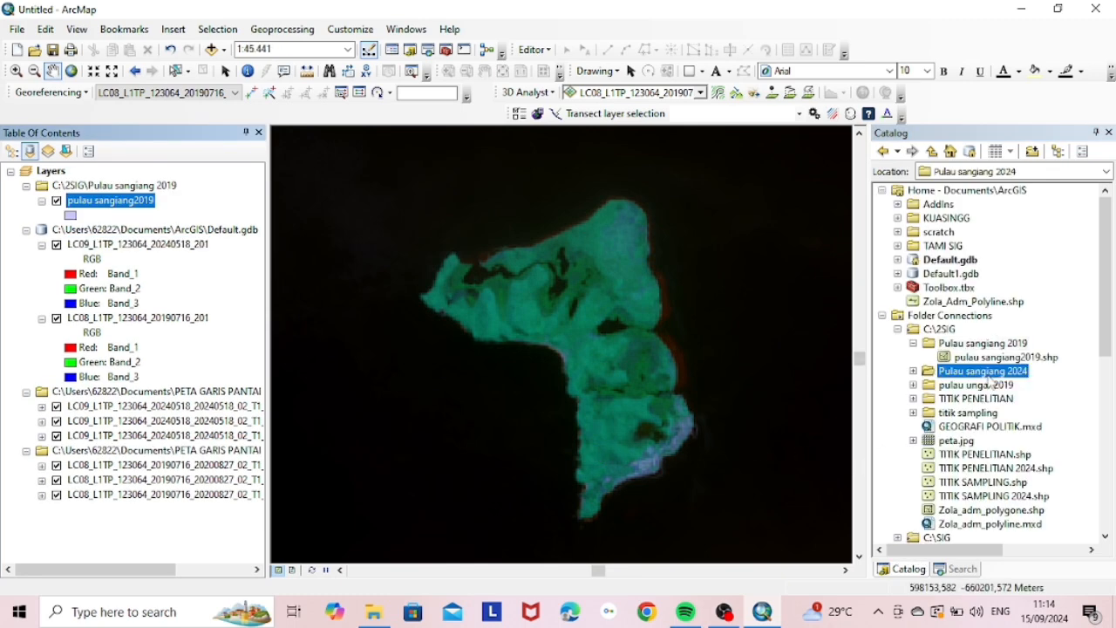
right_click(989, 378)
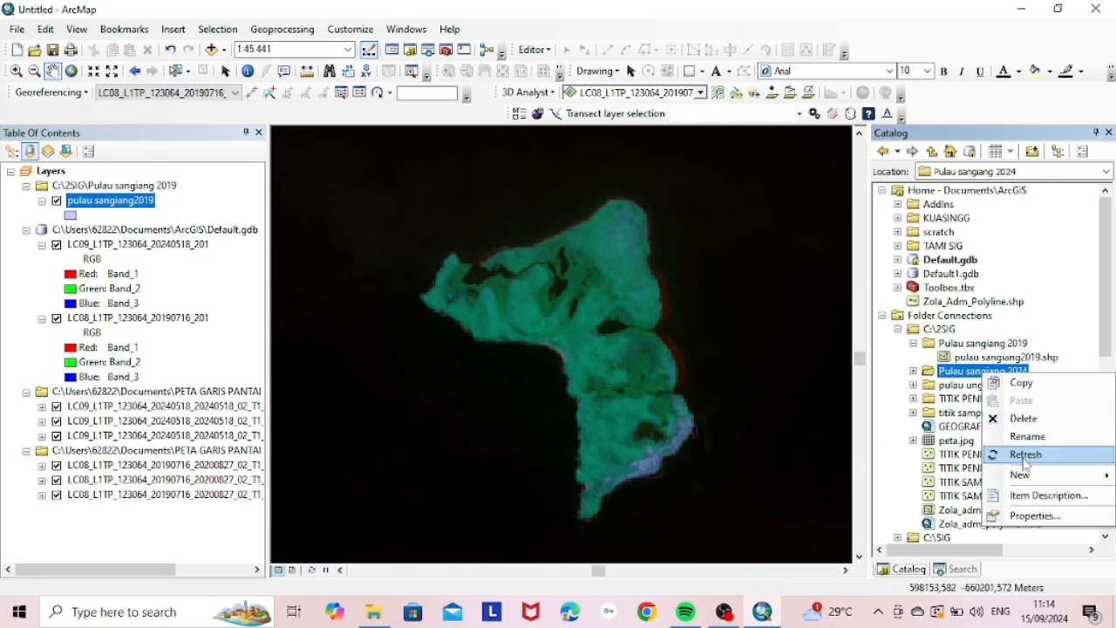
mouse_move(1020, 475)
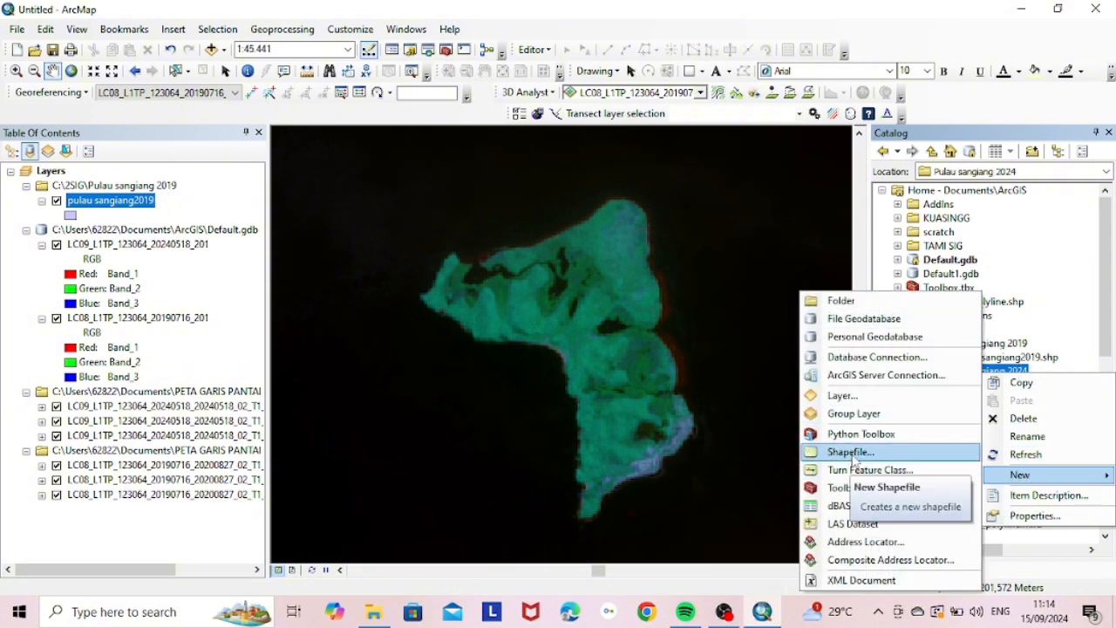
left_click(851, 452)
type("pulau sangiang2014")
left_click(658, 186)
left_click(575, 219)
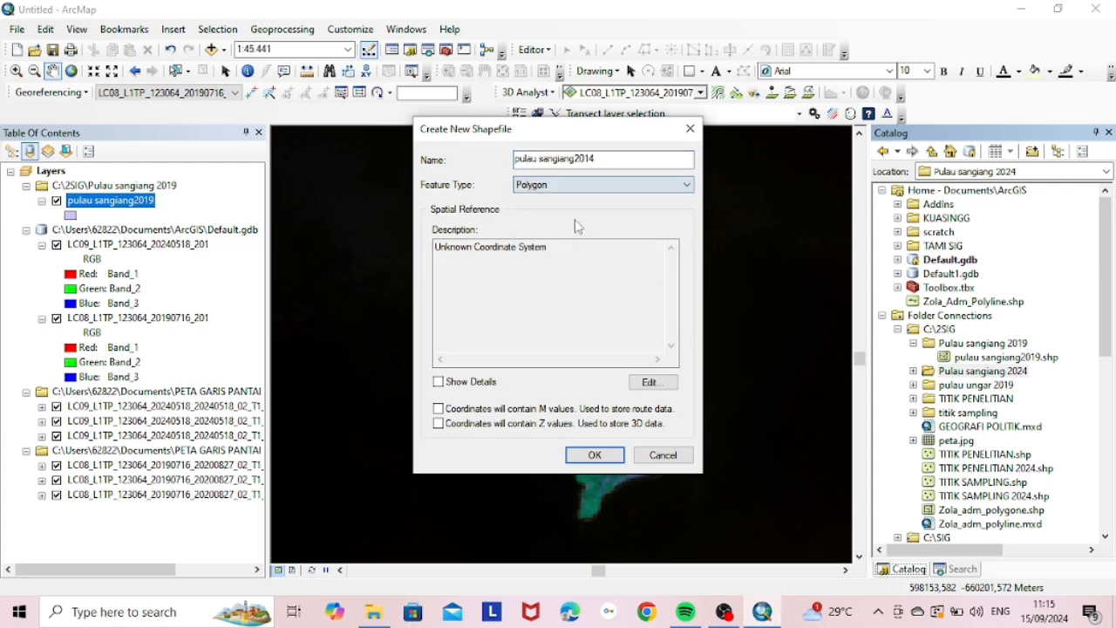
Step: Dismiss the spatial reference settings and correct the new shapefile's name to "pulau sangiang2024"
left_click(654, 384)
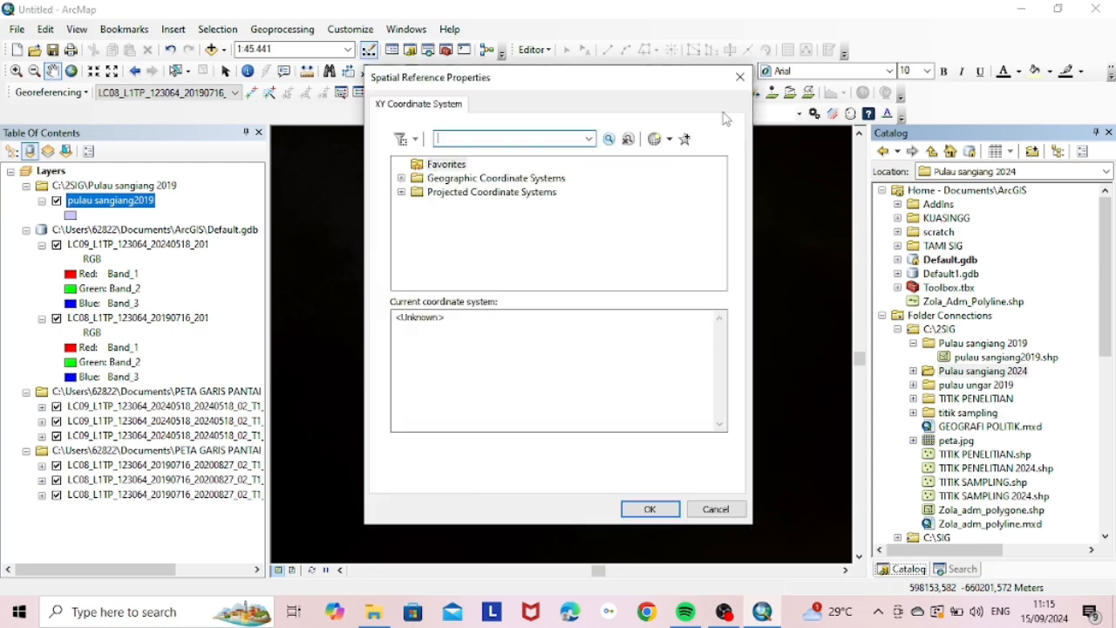
left_click(739, 81)
left_click(604, 158)
key("BackSpace")
key("BackSpace")
type("24")
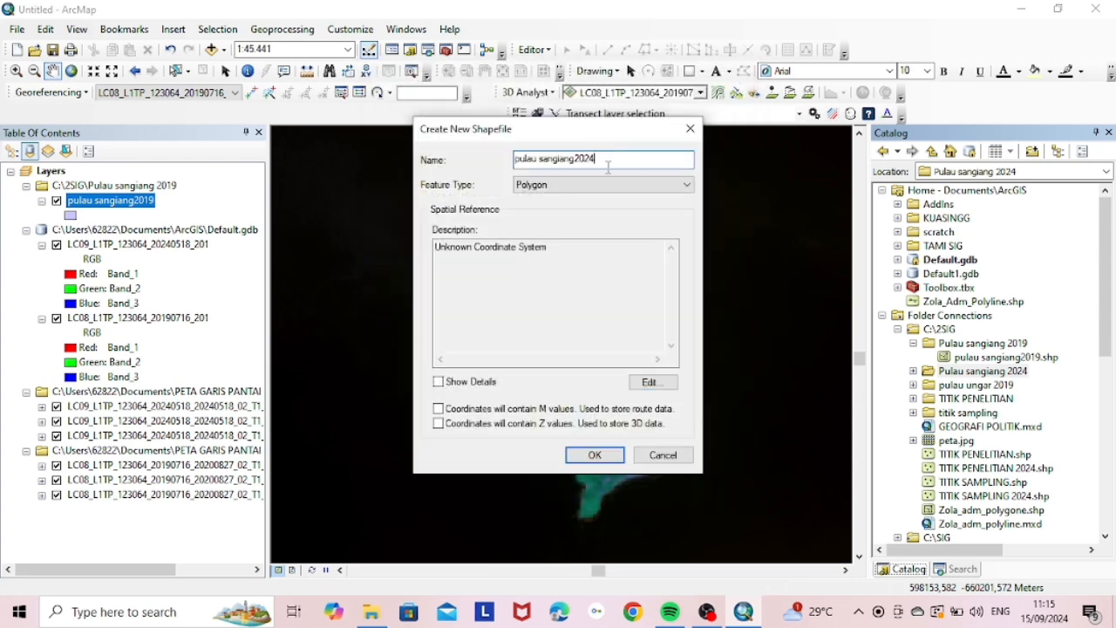
Step: Assign WGS 1984 UTM Zone 48N to the 2024 shapefile as its coordinate system and create it
left_click(658, 387)
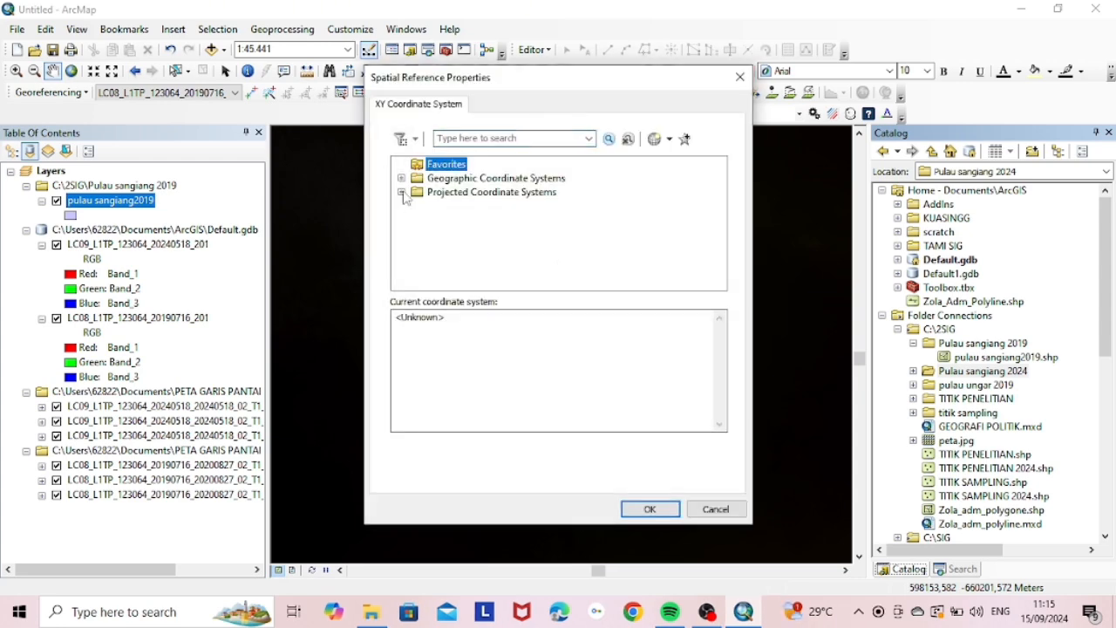
left_click(401, 193)
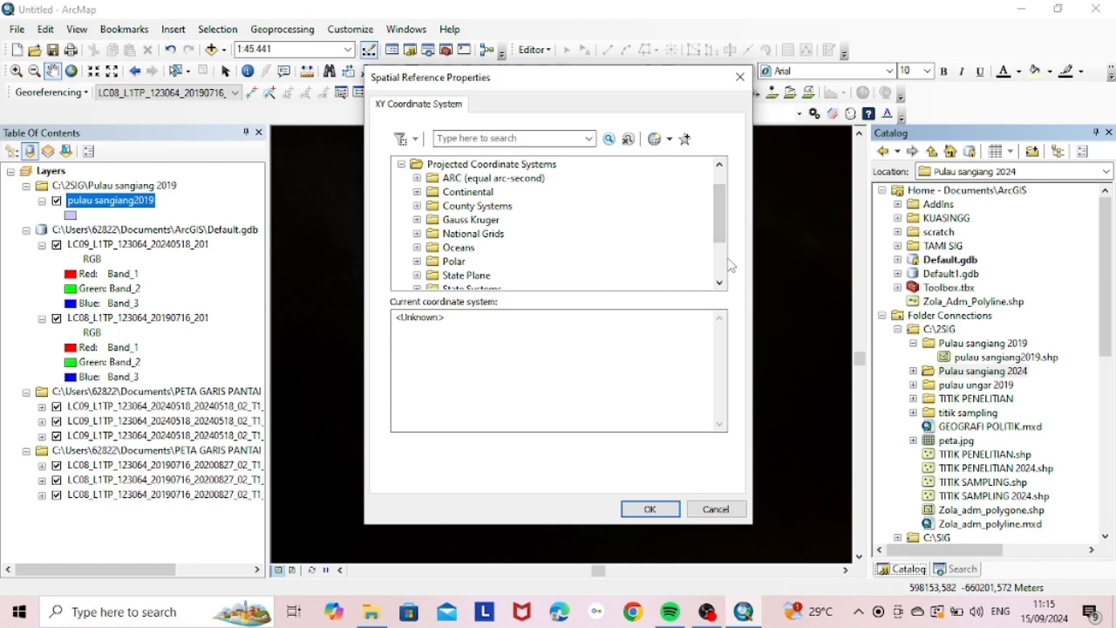
scroll(720, 218, "down", 2)
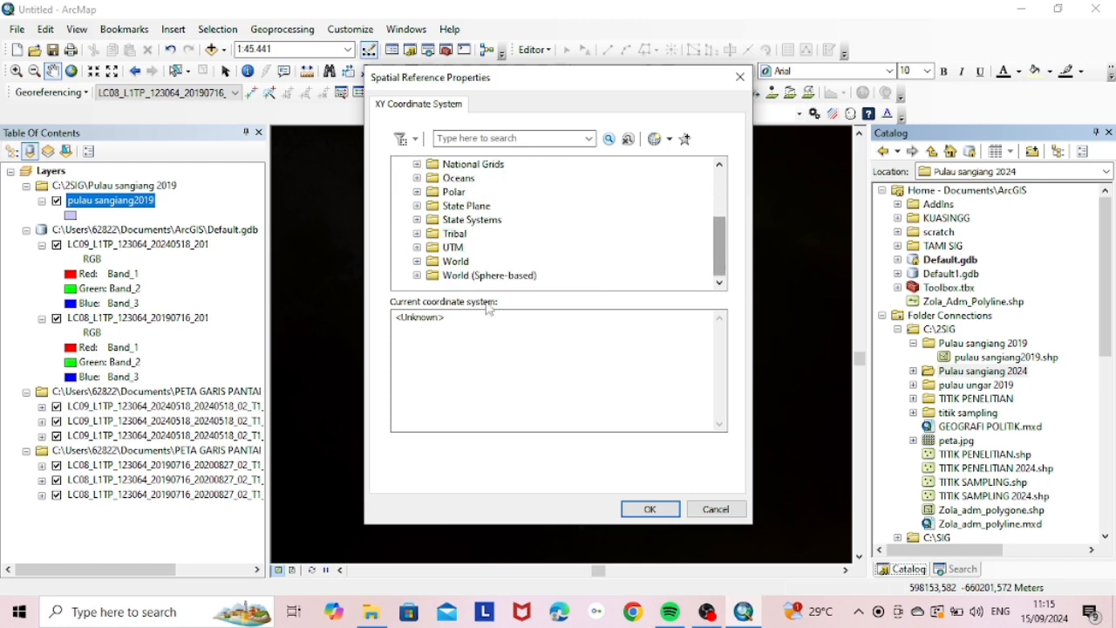
left_click(417, 247)
scroll(715, 270, "down", 3)
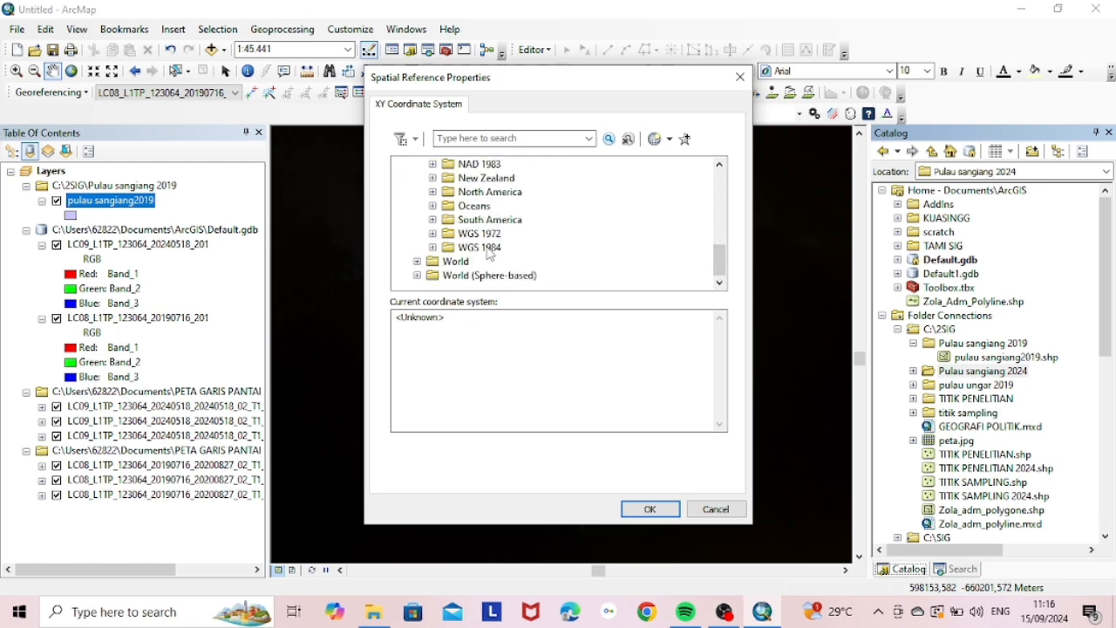
left_click(432, 247)
left_click(448, 262)
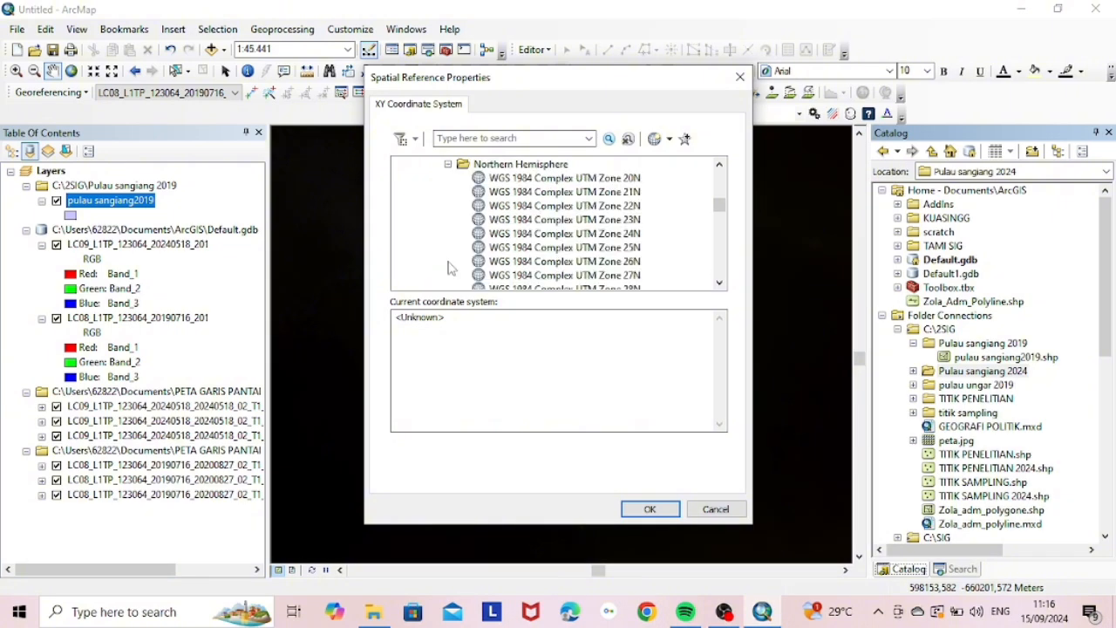
left_click(721, 259)
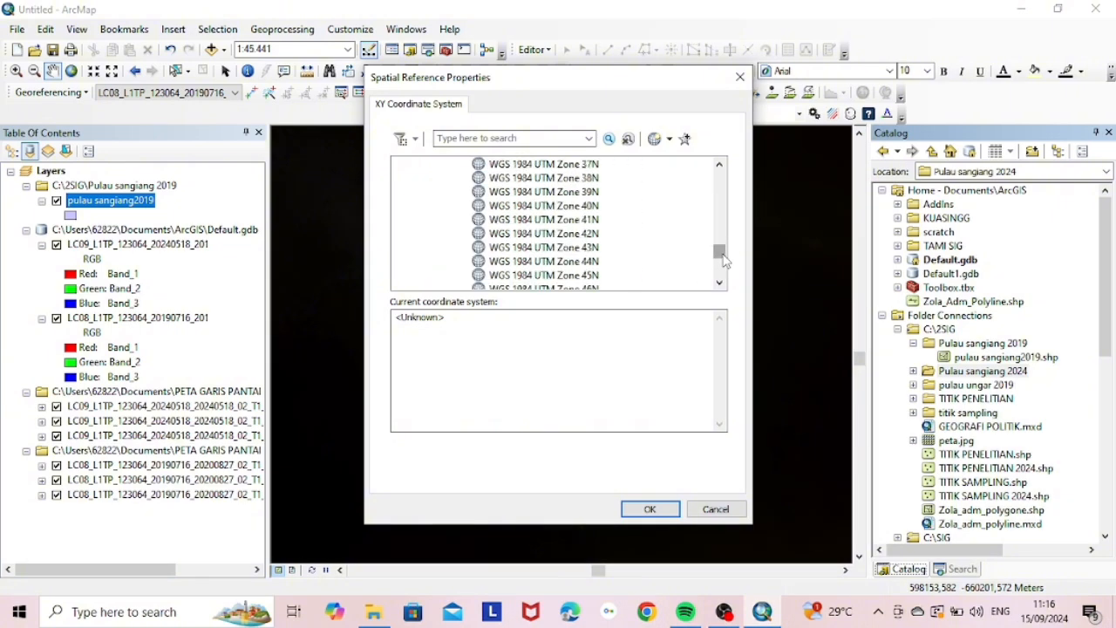
left_click(722, 268)
left_click(583, 206)
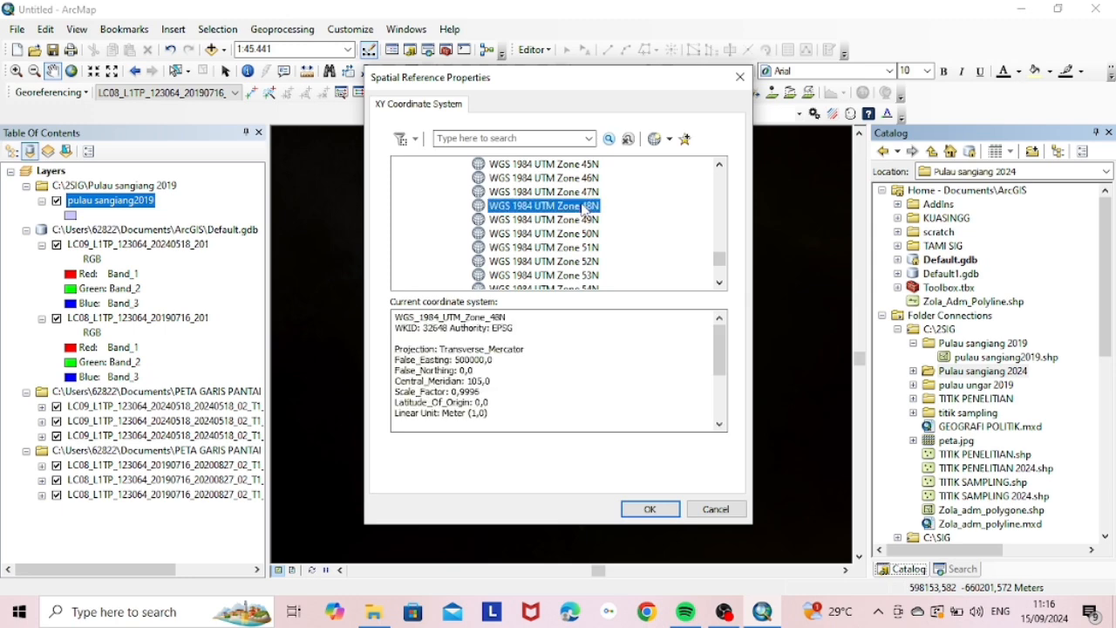
left_click(651, 509)
left_click(594, 454)
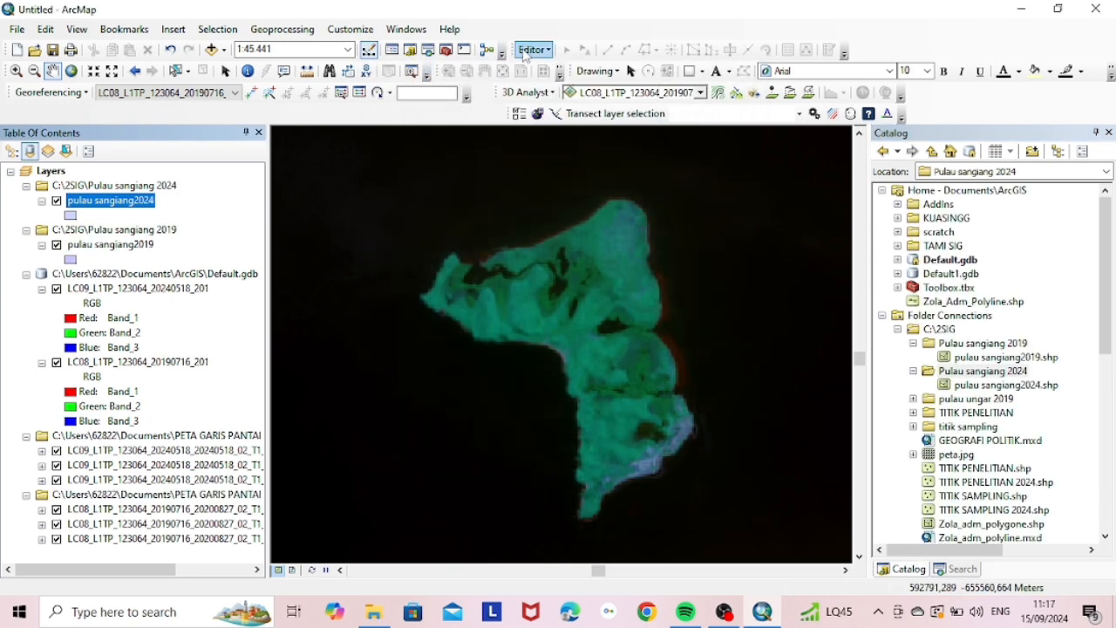
Step: Start an edit session on the pulau sangiang2019 shapefile
left_click(533, 52)
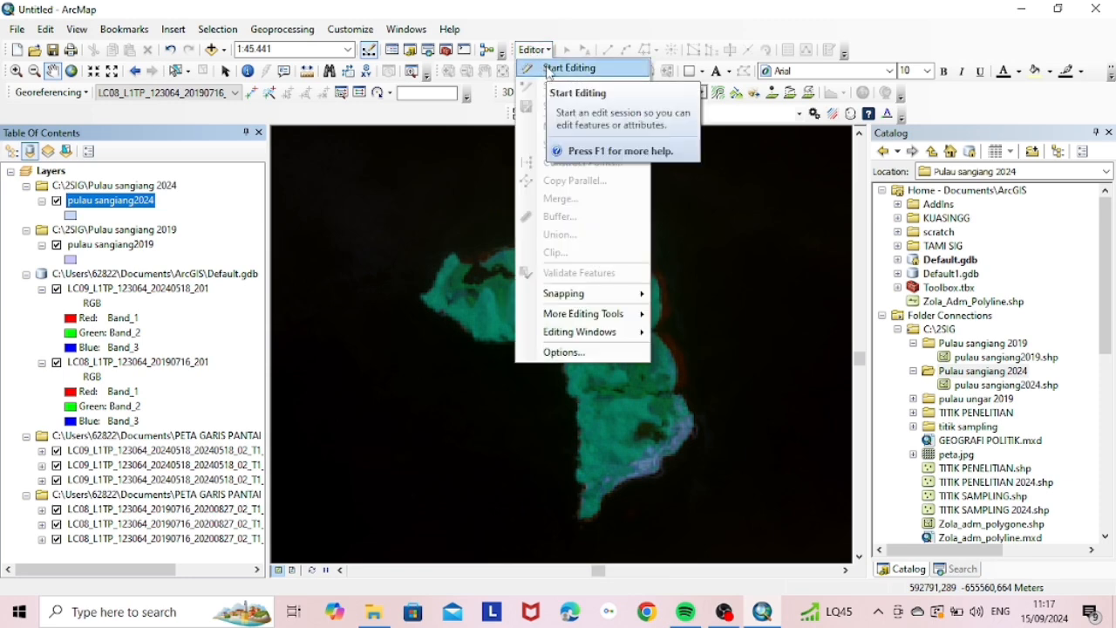
left_click(567, 68)
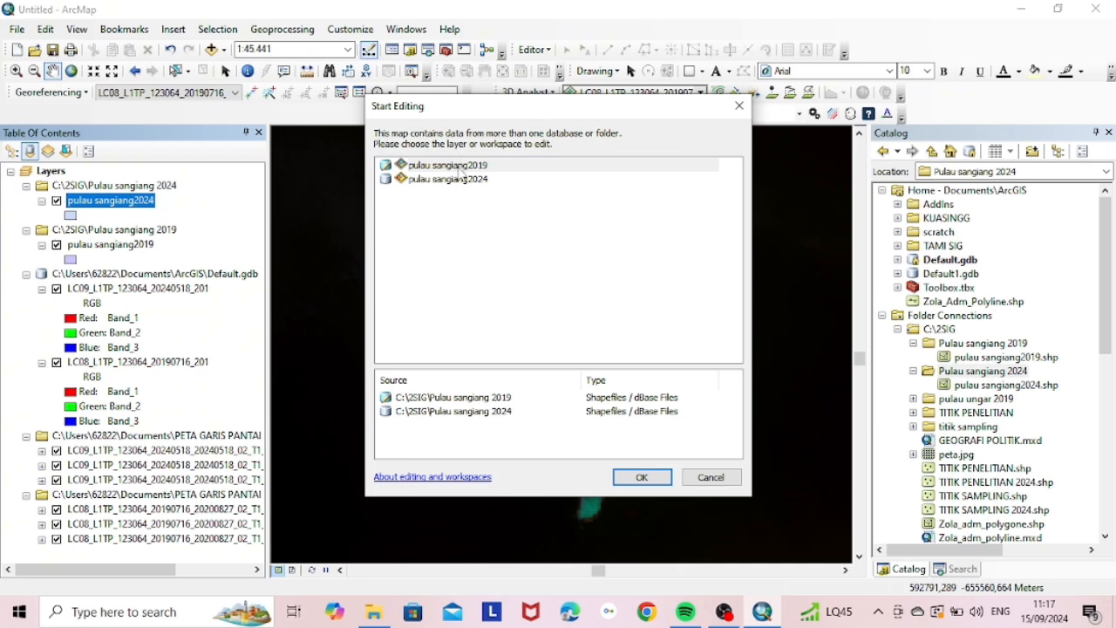
left_click(459, 168)
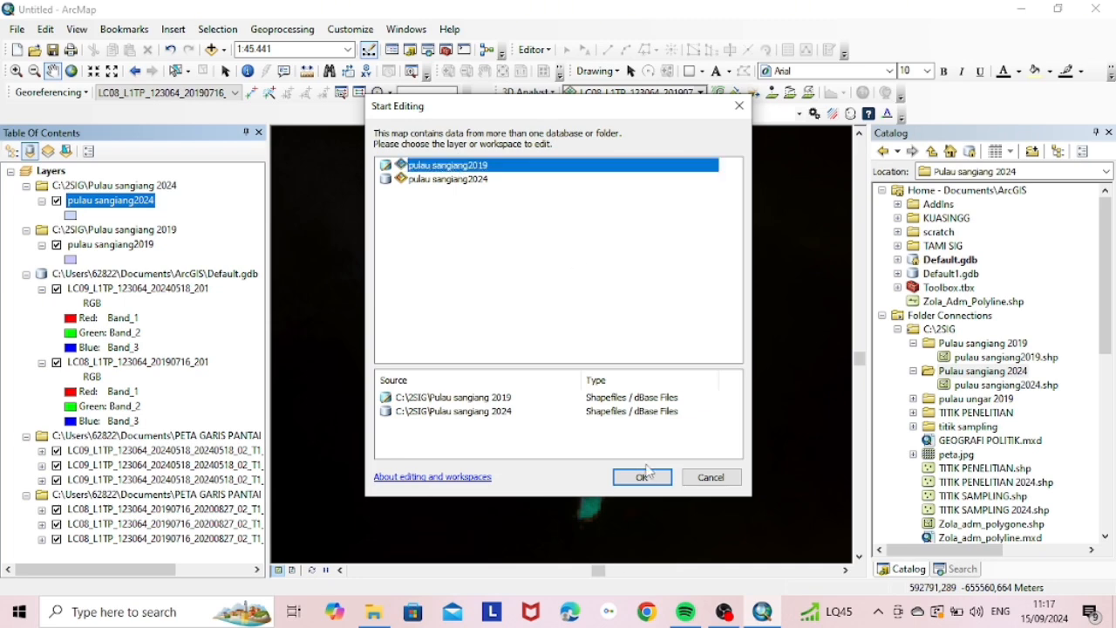
left_click(644, 475)
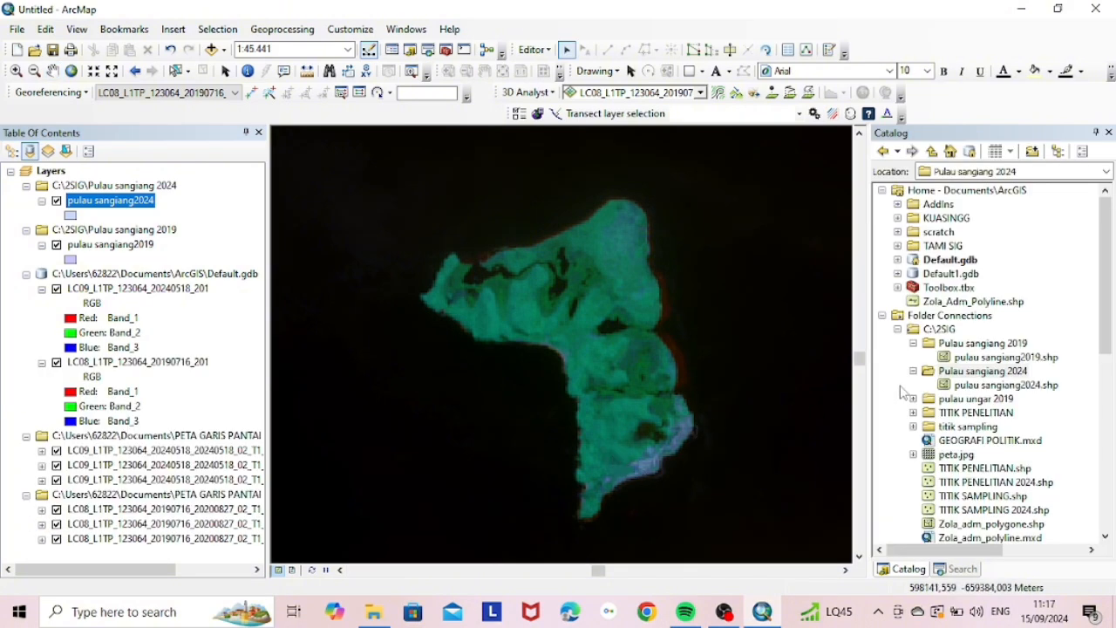
Step: Open the feature creation window, choose the pulau sangiang2019 template with the Polygon construction tool, and close the Catalog
left_click(767, 73)
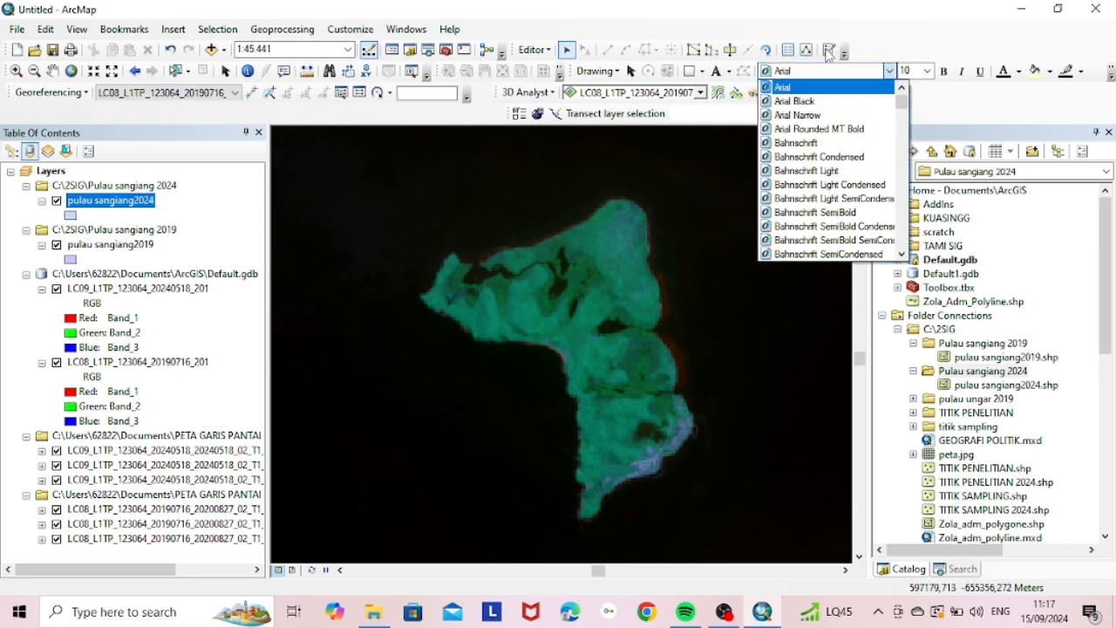
left_click(830, 52)
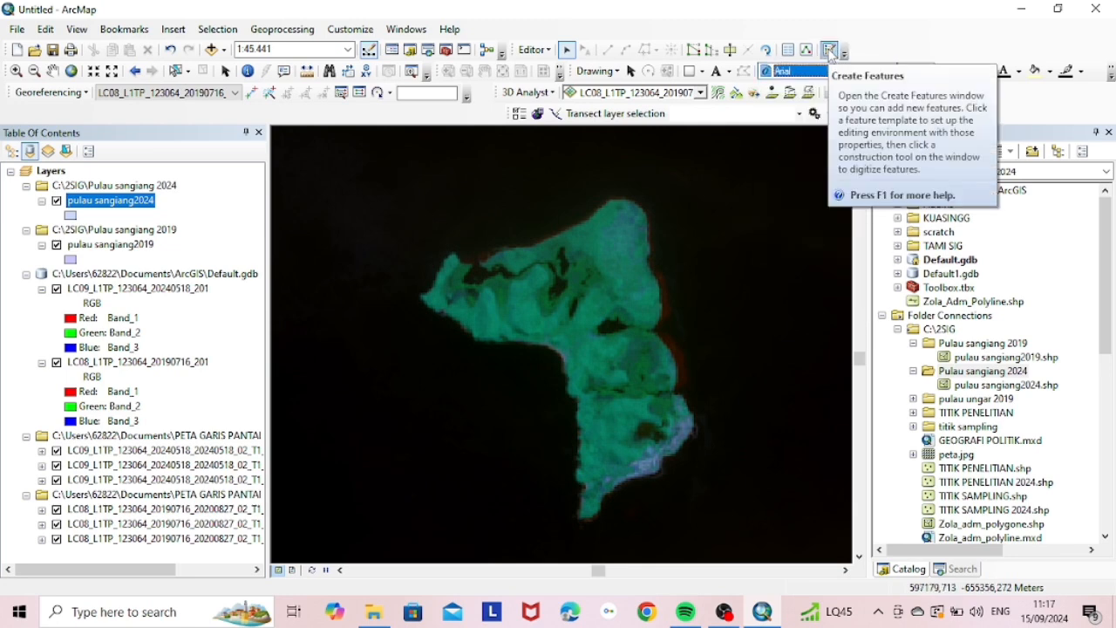
left_click(830, 52)
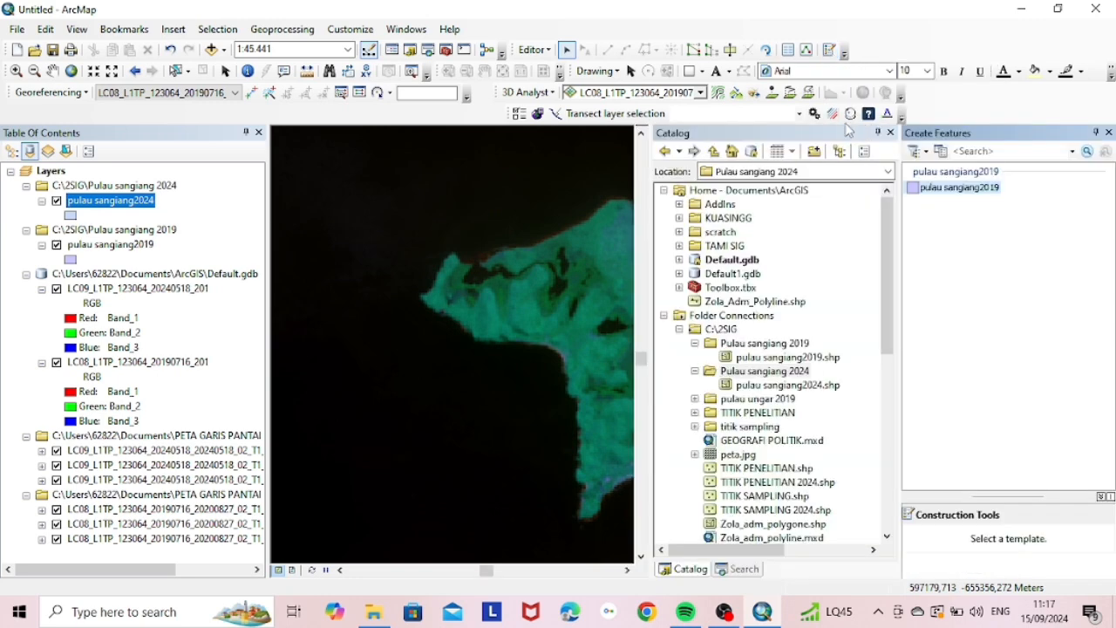
left_click(969, 195)
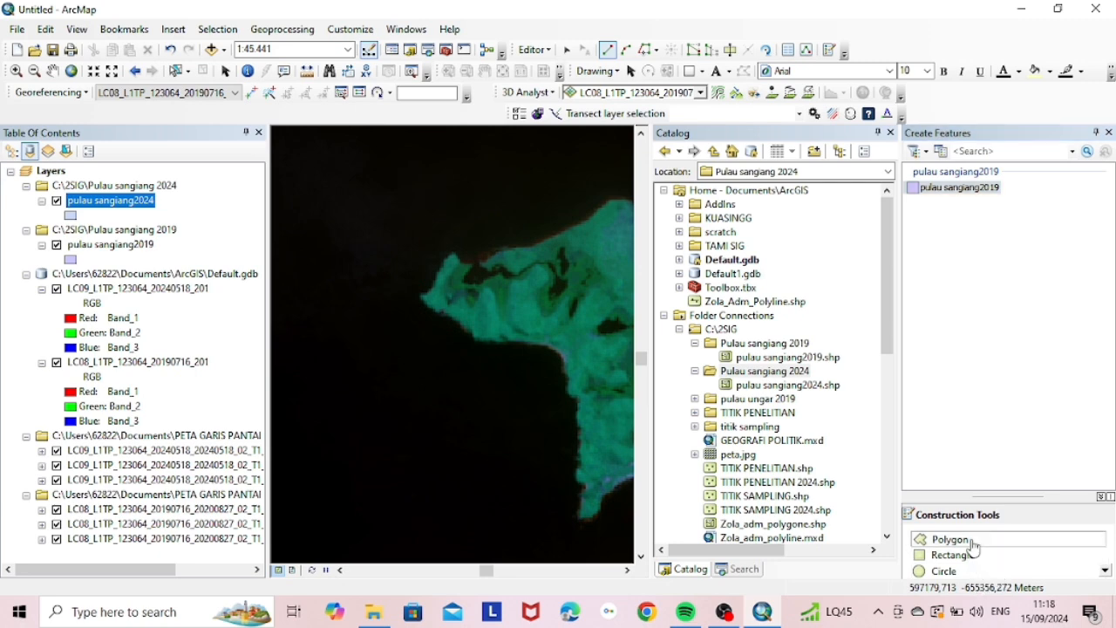
left_click(973, 546)
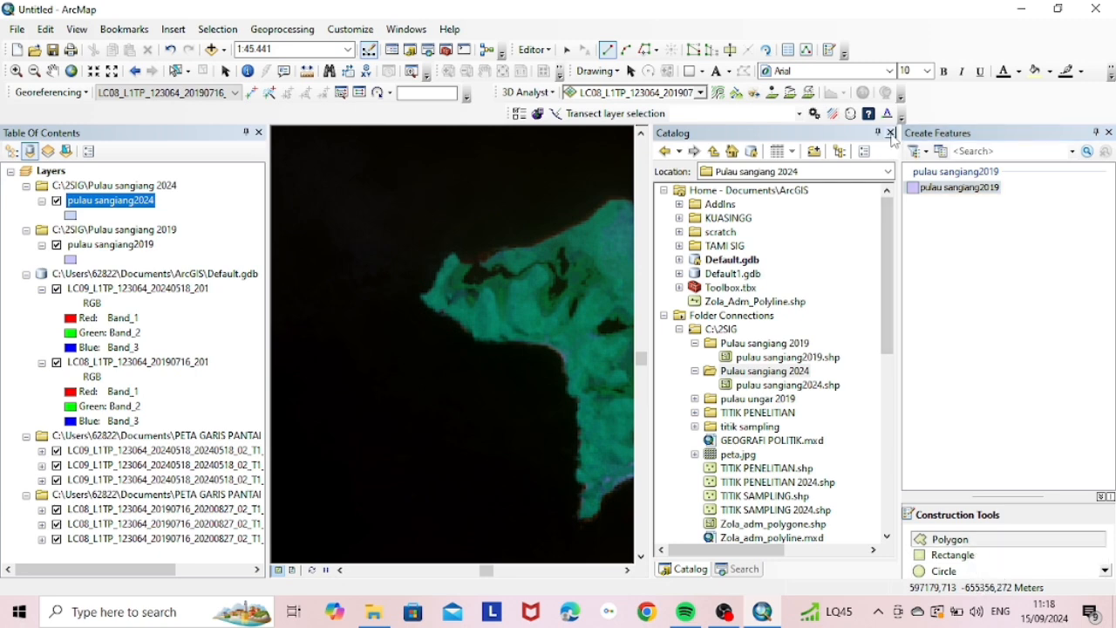
left_click(940, 541)
left_click(891, 133)
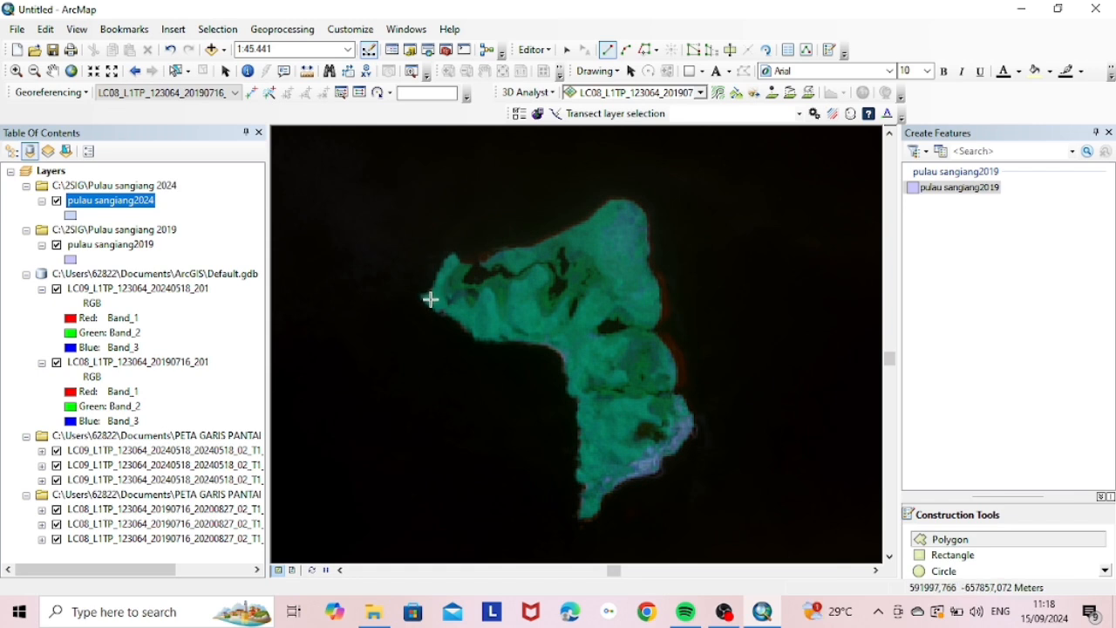
Step: Digitize the whole coastline of the island as a closed pulau sangiang2019 polygon, starting and ending at its western tip
left_click(434, 294)
left_click(456, 257)
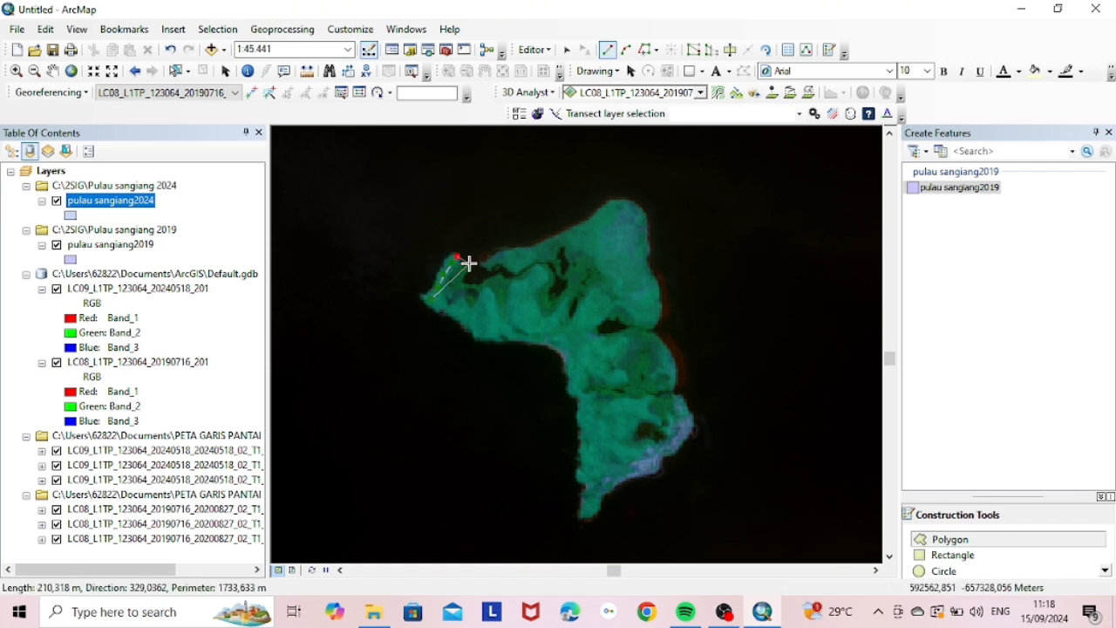
left_click(469, 263)
left_click(482, 263)
left_click(497, 253)
left_click(515, 251)
left_click(537, 244)
left_click(556, 235)
left_click(572, 227)
left_click(586, 214)
left_click(602, 202)
left_click(624, 197)
left_click(639, 204)
left_click(651, 221)
left_click(653, 235)
left_click(652, 254)
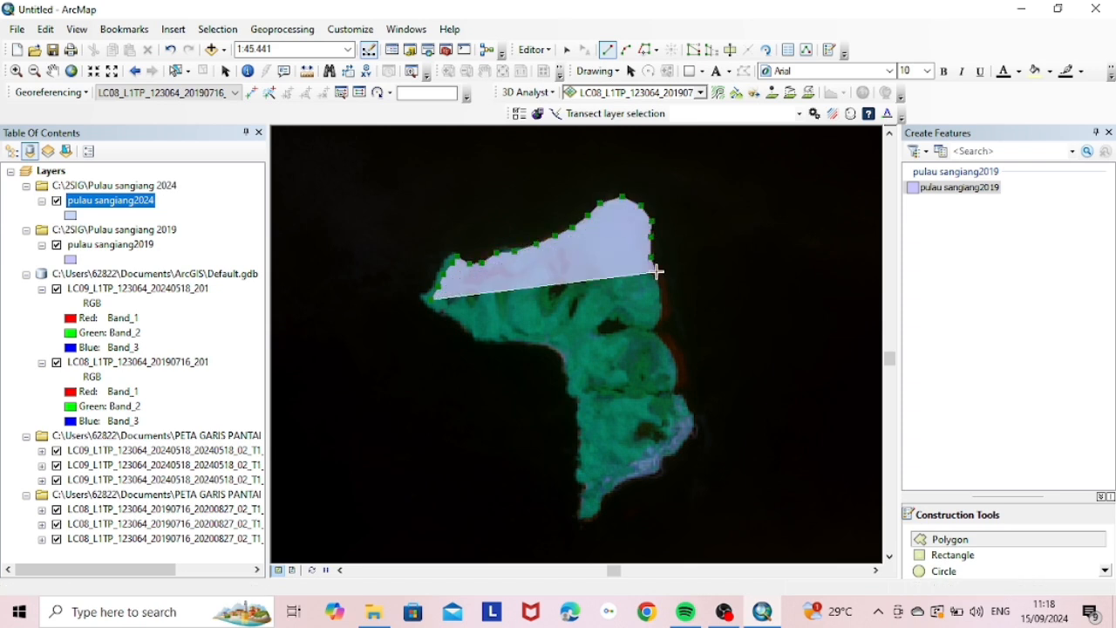
left_click(659, 273)
left_click(665, 291)
left_click(665, 306)
left_click(653, 327)
left_click(665, 341)
left_click(675, 357)
left_click(678, 375)
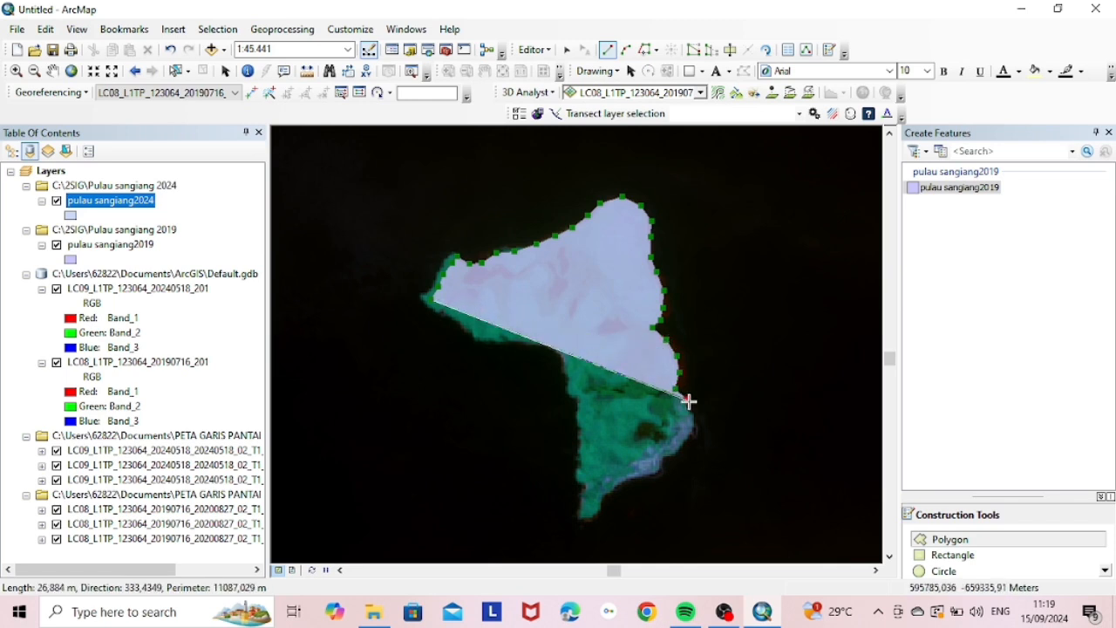
left_click(686, 399)
left_click(694, 416)
left_click(695, 434)
left_click(682, 452)
left_click(665, 468)
left_click(645, 475)
left_click(622, 484)
left_click(608, 495)
left_click(593, 519)
left_click(580, 511)
left_click(581, 489)
left_click(578, 462)
left_click(579, 440)
left_click(577, 426)
left_click(574, 405)
left_click(570, 389)
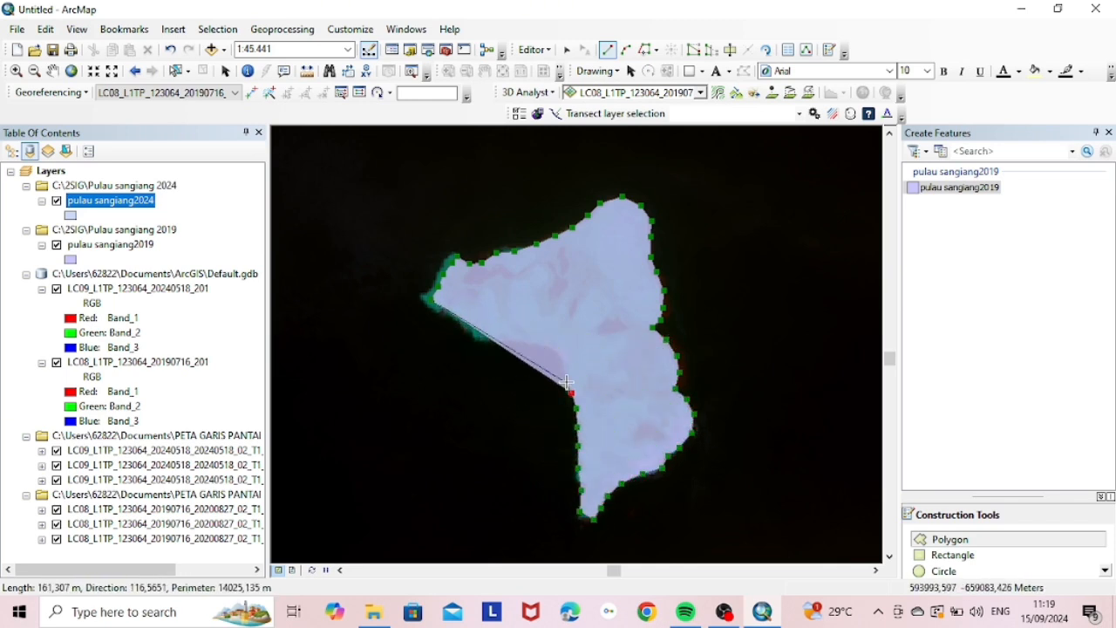
left_click(564, 365)
left_click(552, 349)
left_click(535, 341)
left_click(514, 338)
left_click(494, 338)
left_click(476, 335)
left_click(464, 326)
left_click(455, 316)
left_click(428, 308)
left_click(425, 295)
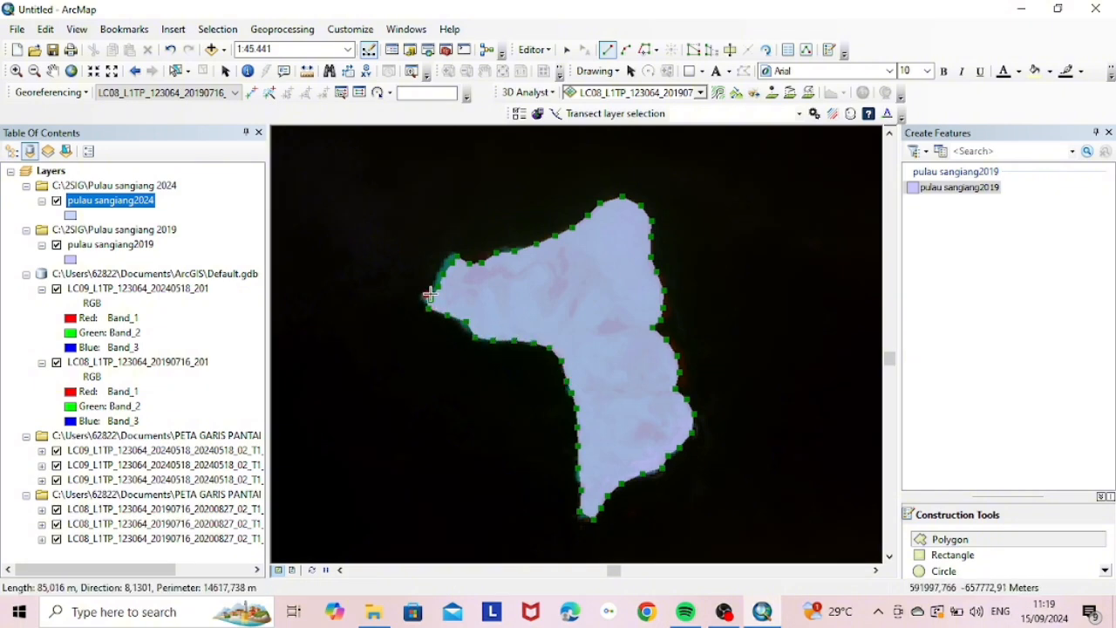
double_click(430, 296)
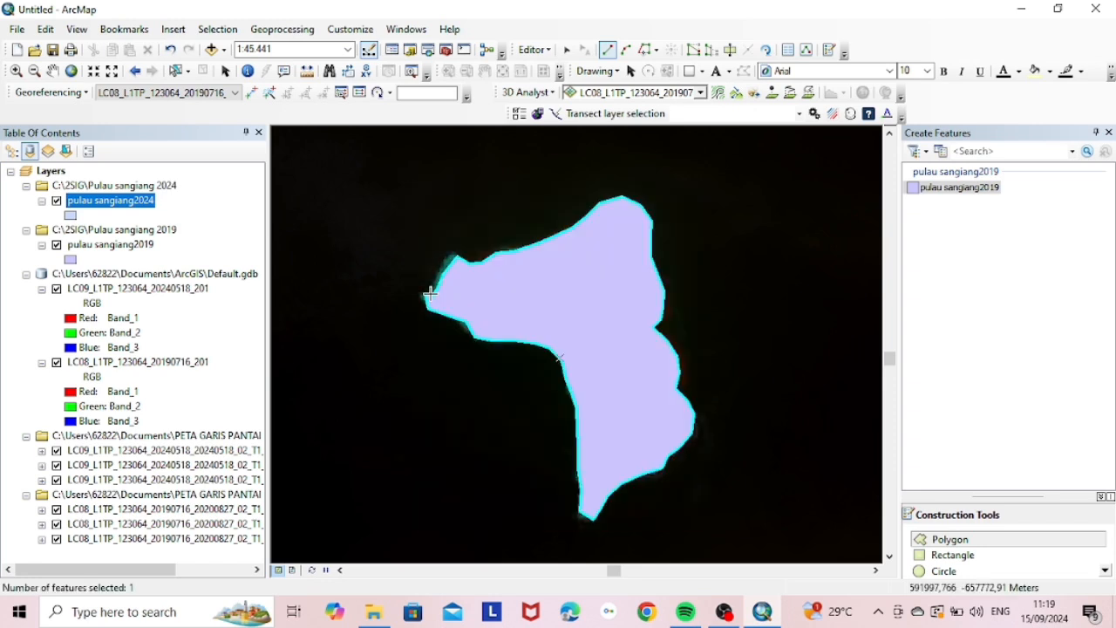
Step: Save the edits to the 2019 island polygon and stop the edit session
left_click(547, 50)
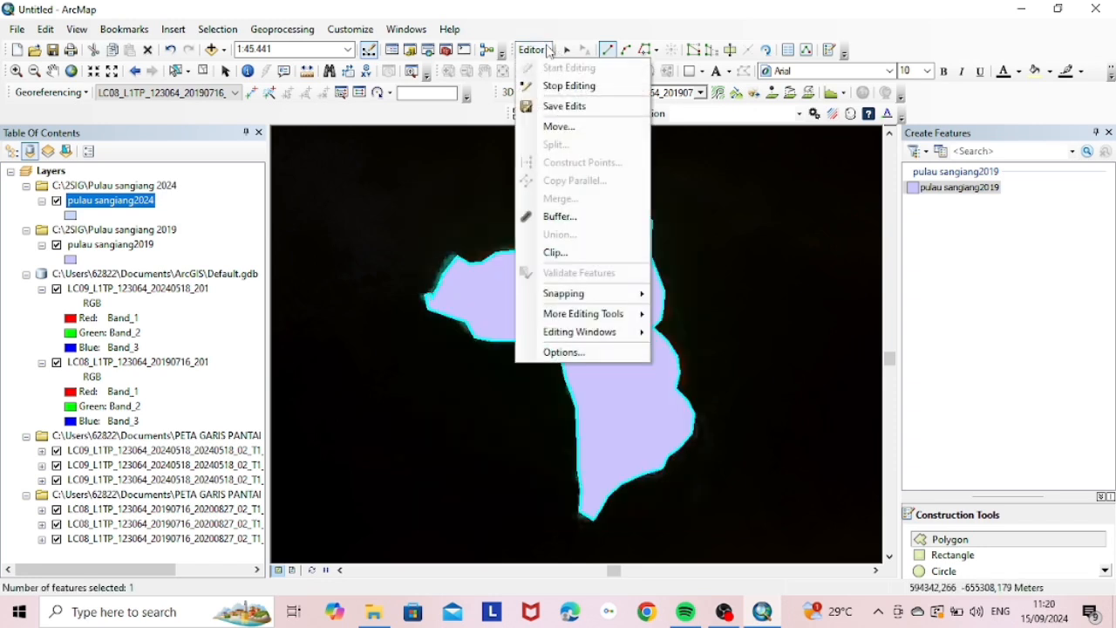
left_click(562, 106)
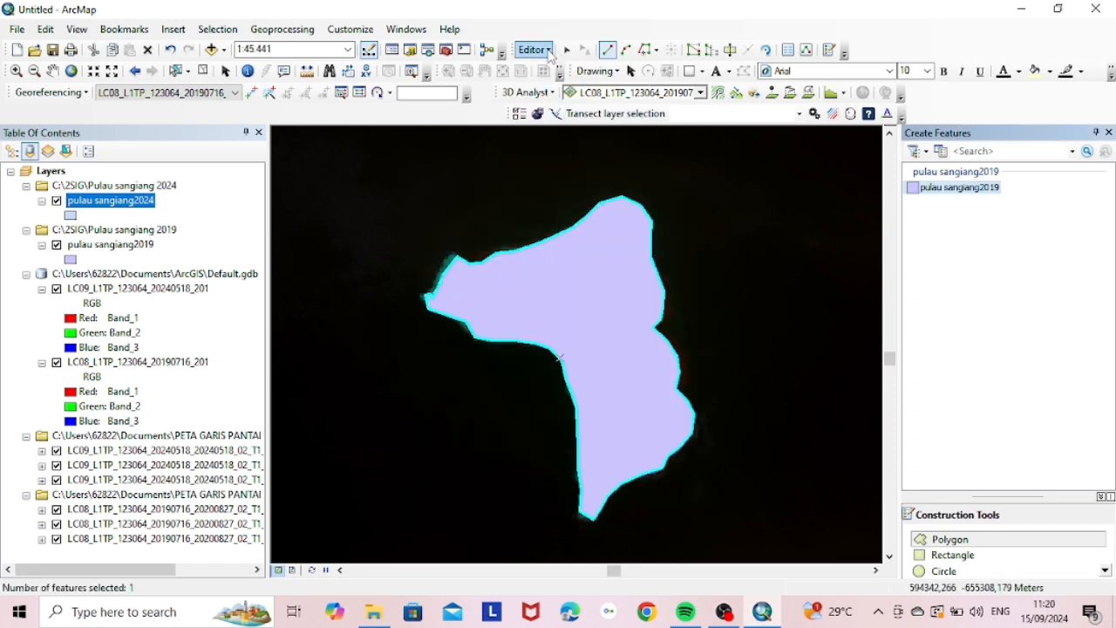
left_click(549, 50)
left_click(555, 86)
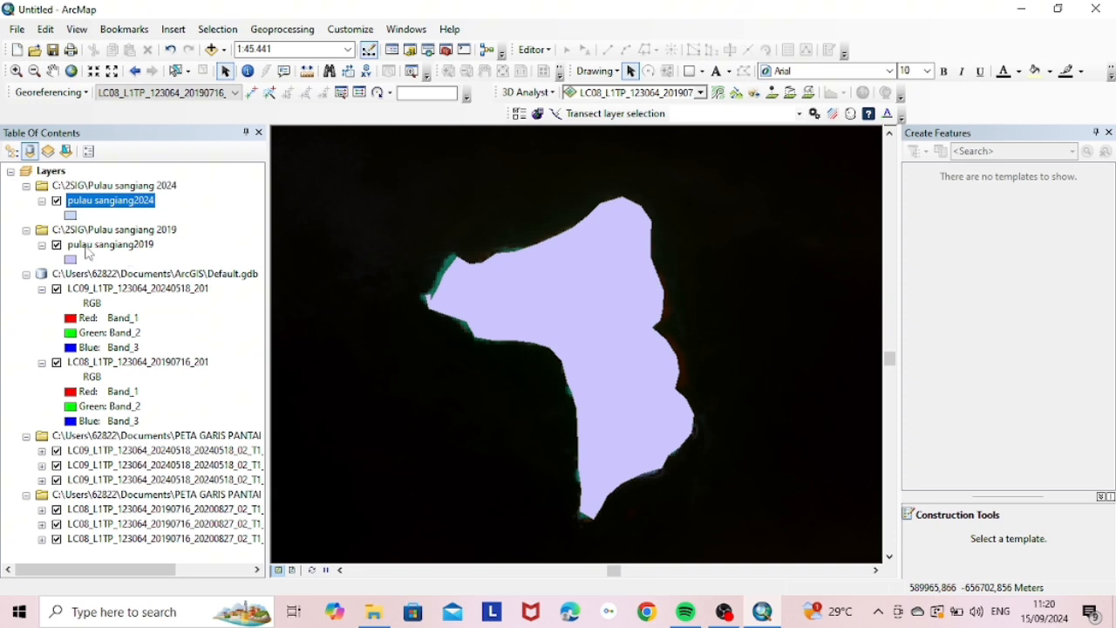
Step: Hide the pulau sangiang2019 layer and start an edit session on the pulau sangiang2024 shapefile
left_click(56, 245)
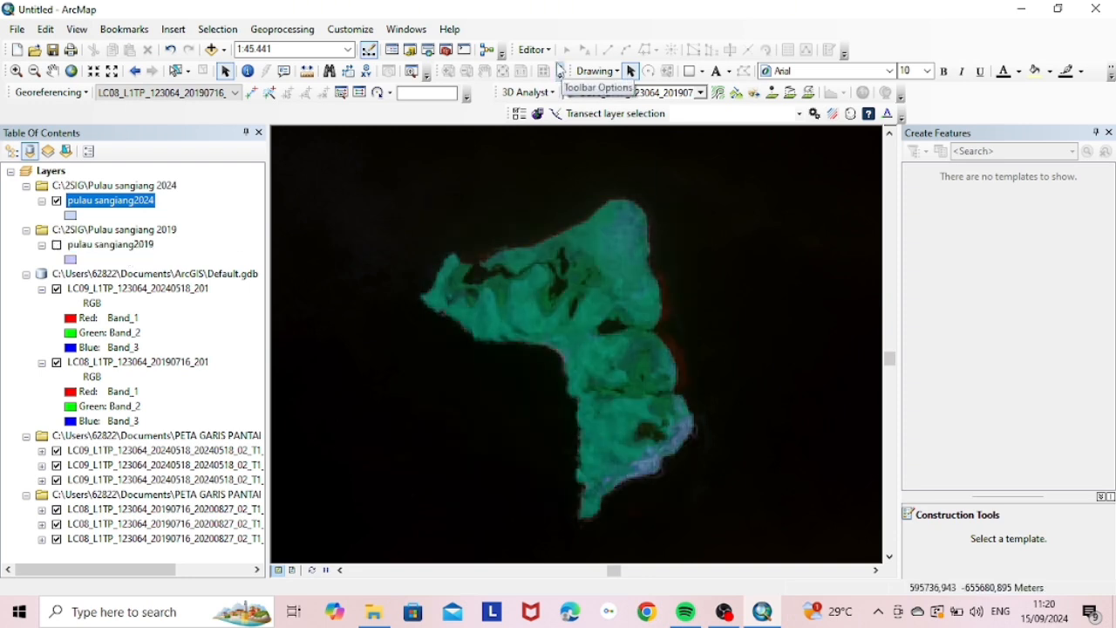
left_click(549, 51)
left_click(552, 67)
left_click(463, 179)
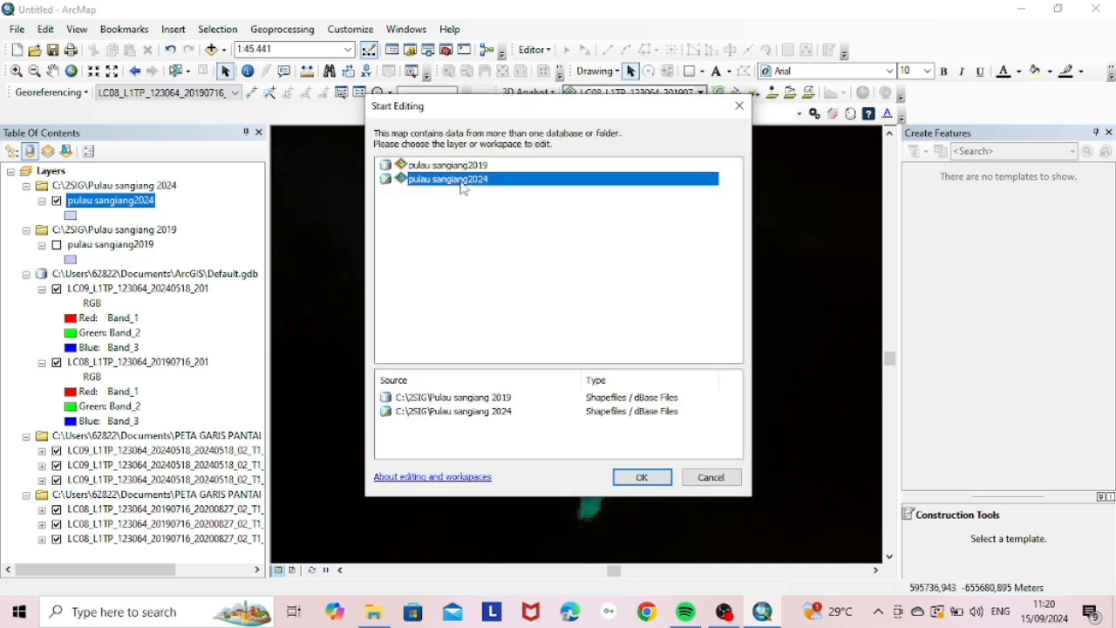
left_click(641, 478)
Step: Digitize the island's coastline as a closed polygon with the pulau sangiang2024 template, tracing around from the western tip
left_click(960, 187)
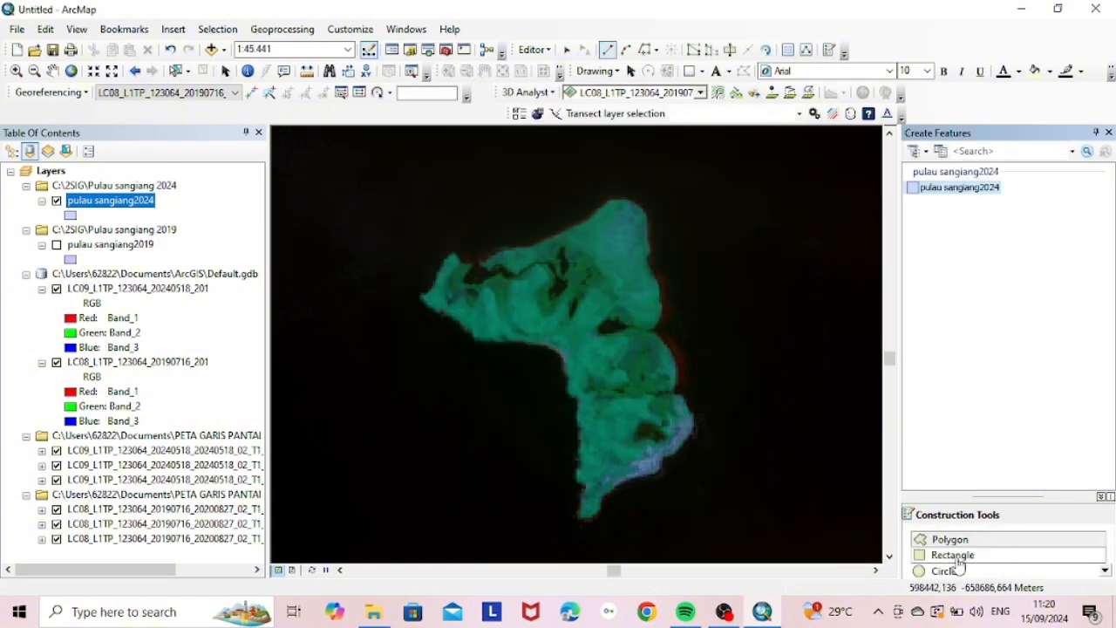
left_click(950, 540)
left_click(428, 296)
left_click(435, 285)
left_click(445, 272)
left_click(454, 257)
left_click(469, 265)
left_click(486, 266)
left_click(505, 254)
left_click(525, 252)
left_click(546, 247)
left_click(567, 236)
left_click(583, 227)
left_click(600, 218)
left_click(618, 204)
left_click(632, 207)
left_click(643, 224)
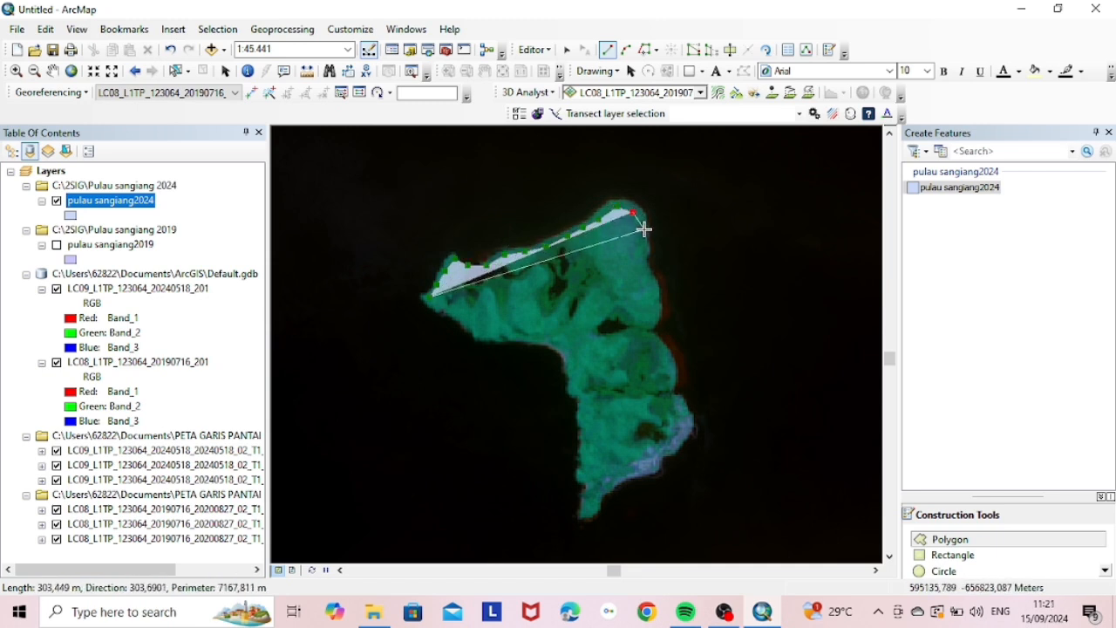
left_click(646, 252)
left_click(651, 280)
left_click(652, 301)
left_click(655, 319)
left_click(658, 331)
left_click(664, 347)
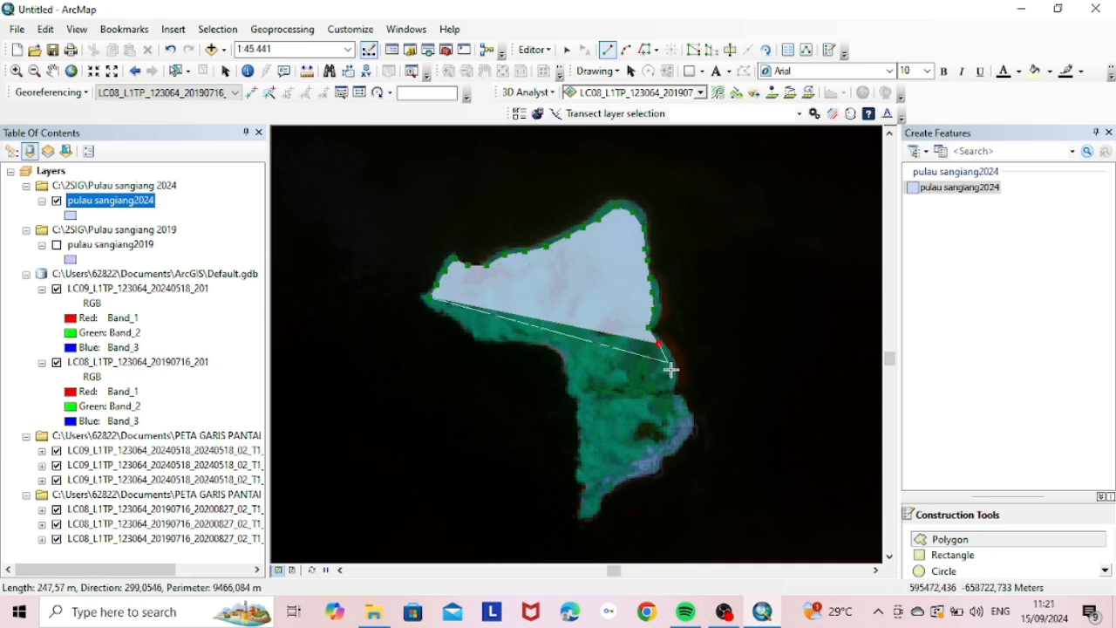
left_click(668, 367)
left_click(671, 388)
left_click(677, 405)
left_click(685, 421)
left_click(682, 437)
left_click(669, 449)
left_click(655, 459)
left_click(638, 470)
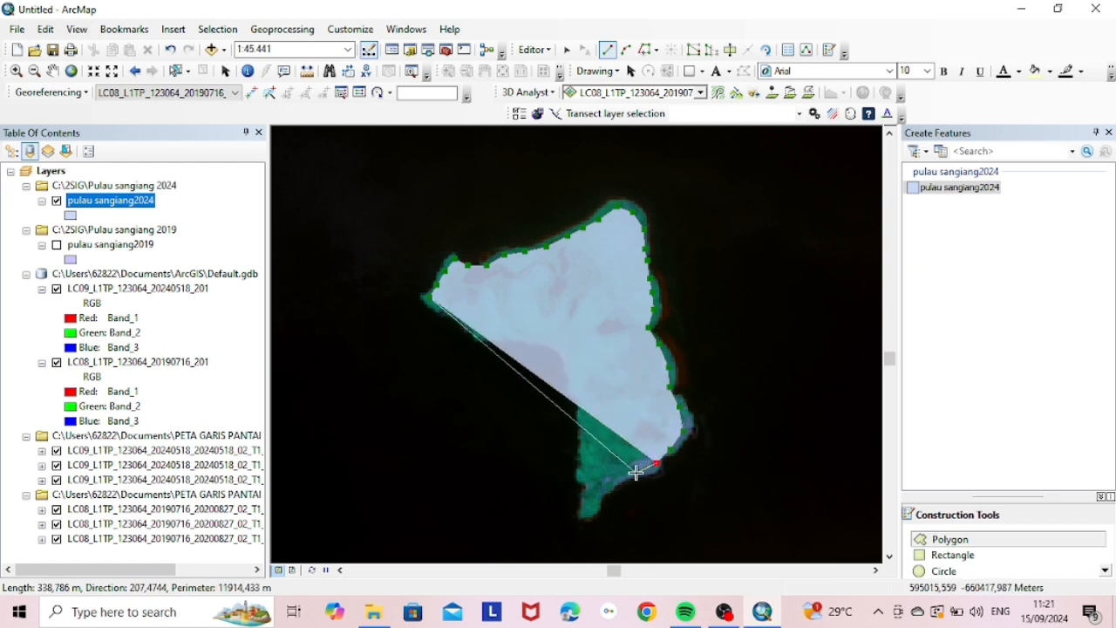
left_click(615, 480)
left_click(604, 494)
left_click(594, 510)
left_click(585, 500)
left_click(583, 480)
left_click(583, 458)
left_click(584, 436)
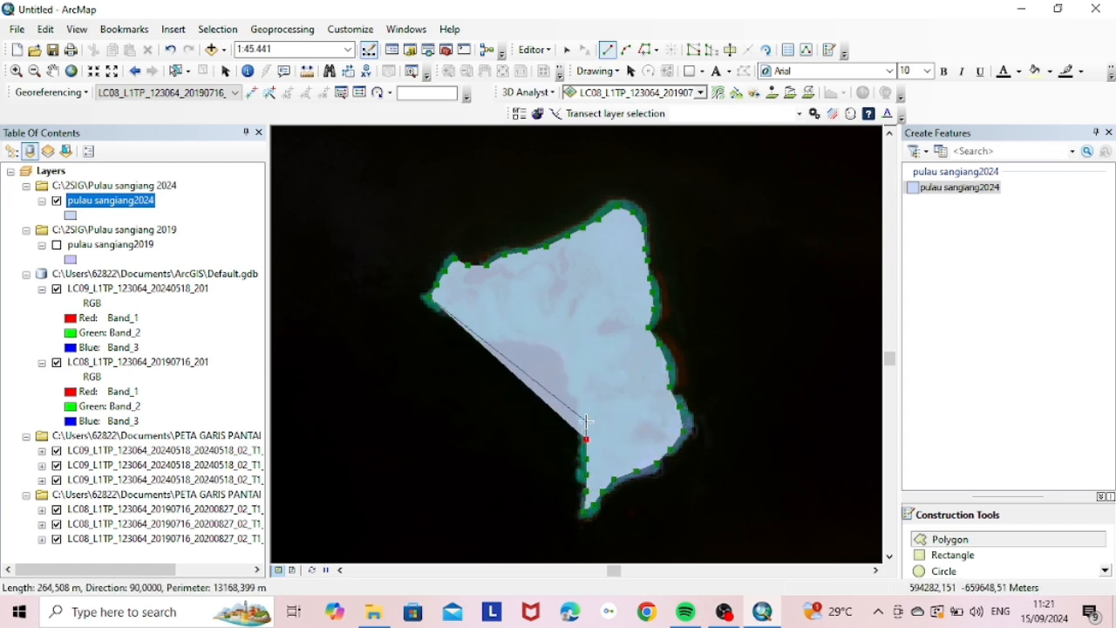
left_click(584, 416)
left_click(583, 401)
left_click(580, 381)
left_click(571, 363)
left_click(562, 349)
left_click(551, 339)
left_click(532, 335)
left_click(511, 334)
left_click(489, 328)
left_click(471, 320)
double_click(444, 309)
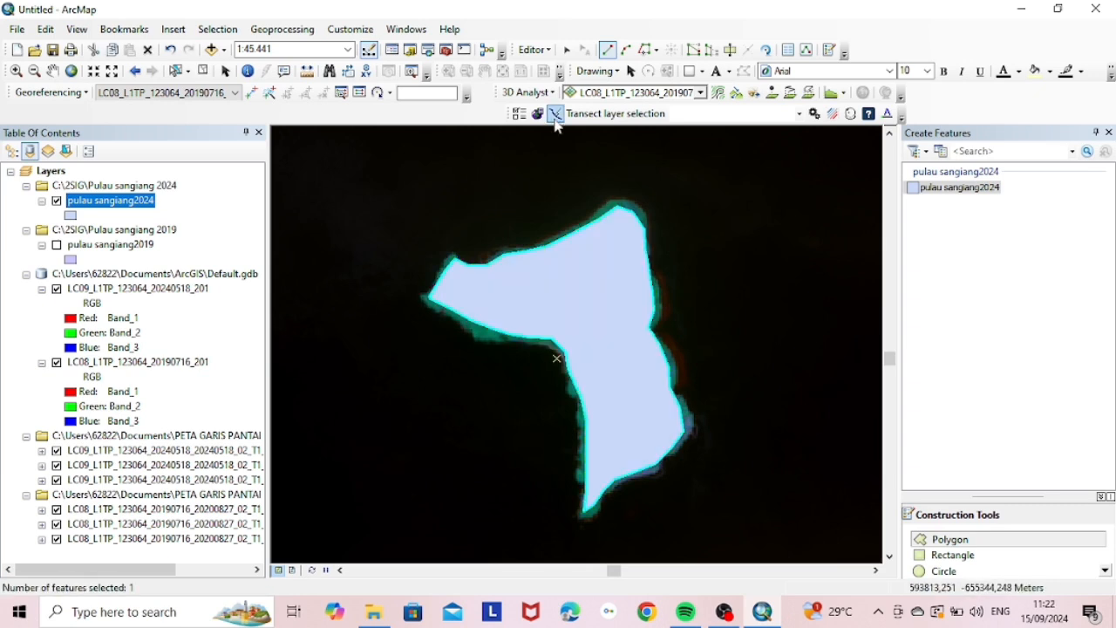
Step: Save the edits to the 2024 island polygon and stop the edit session
left_click(548, 50)
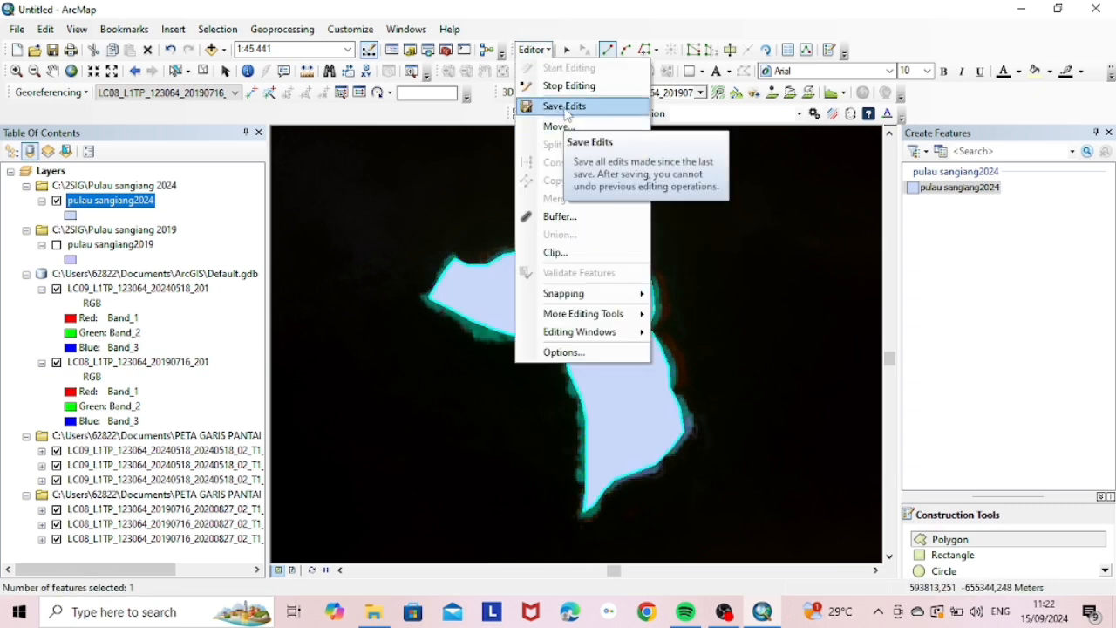
left_click(565, 105)
left_click(534, 50)
left_click(565, 85)
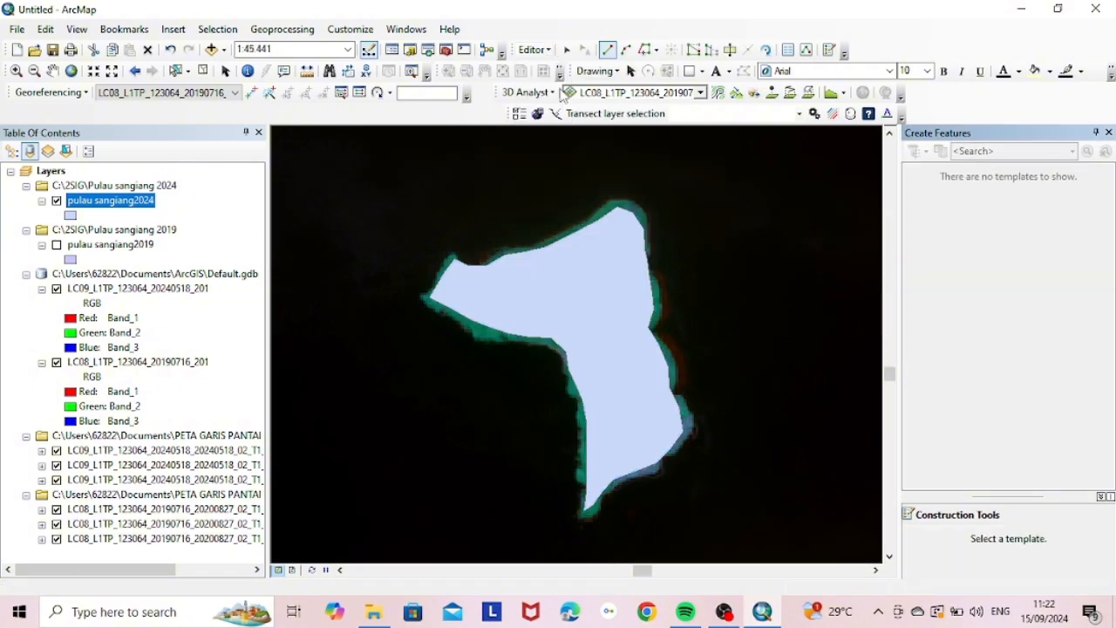
Step: Show the pulau sangiang2019 layer again and hide both composite images and the first two 2024 single-band rasters
left_click(57, 245)
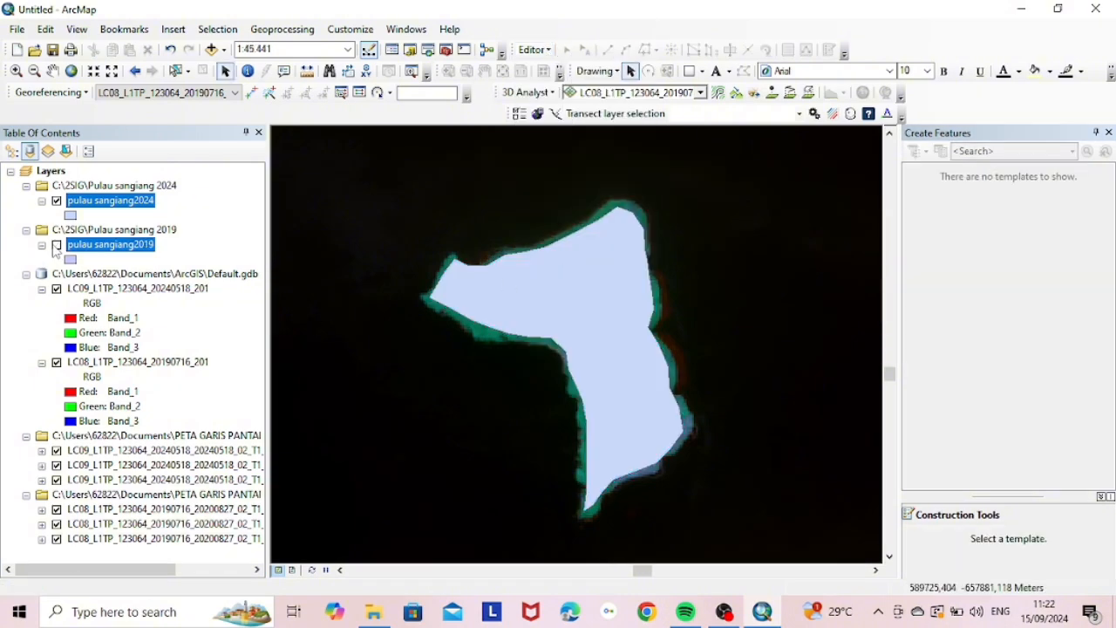
left_click(56, 361)
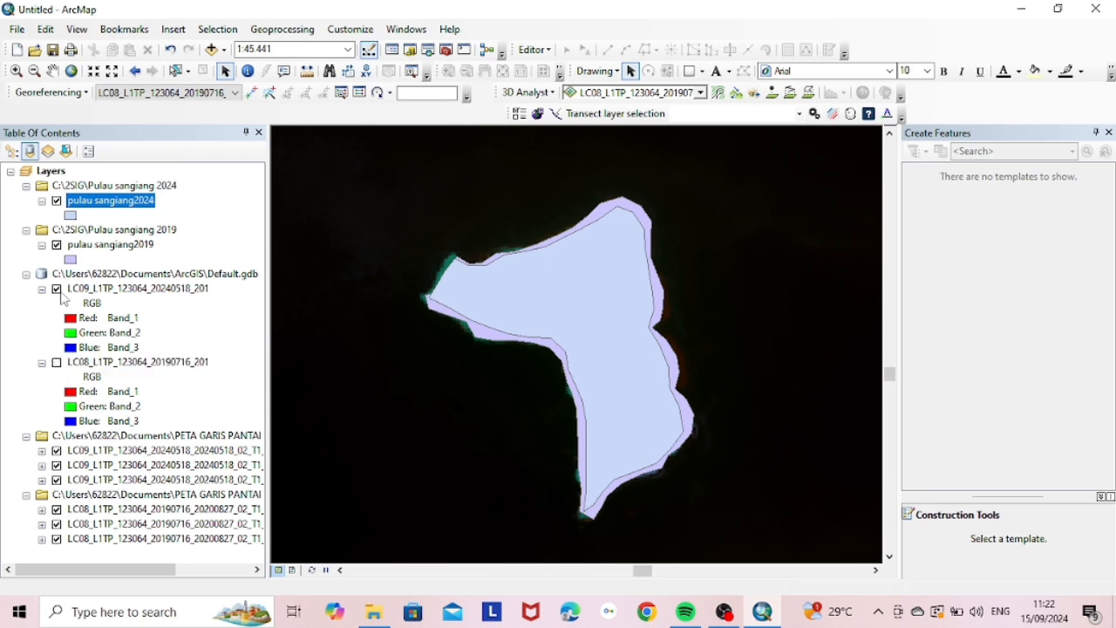
left_click(57, 451)
left_click(56, 465)
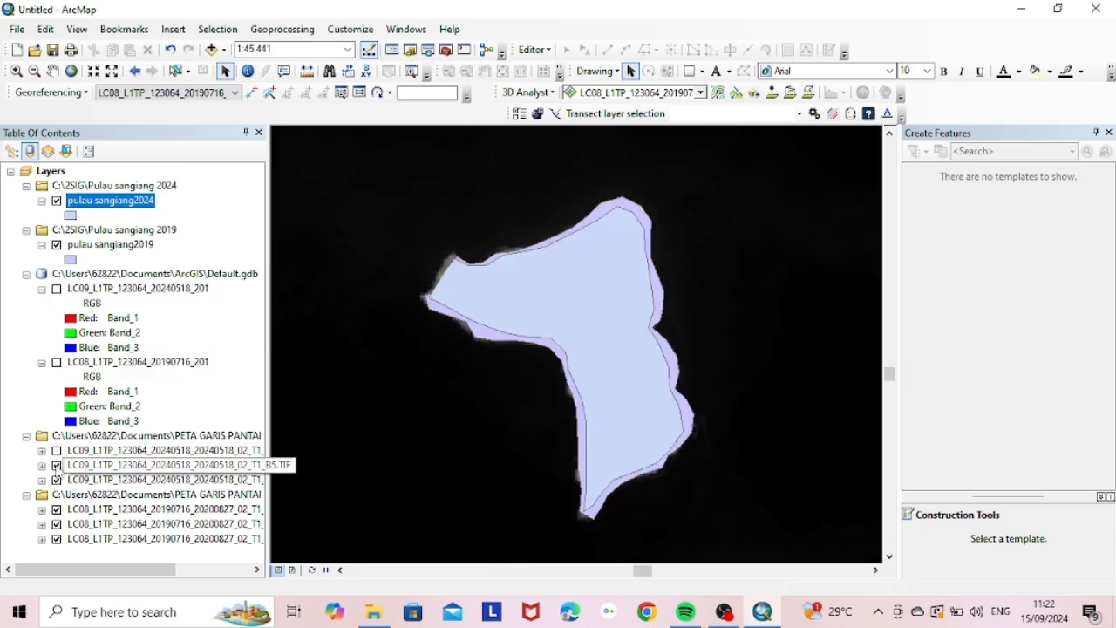
left_click_drag(59, 482, 118, 528)
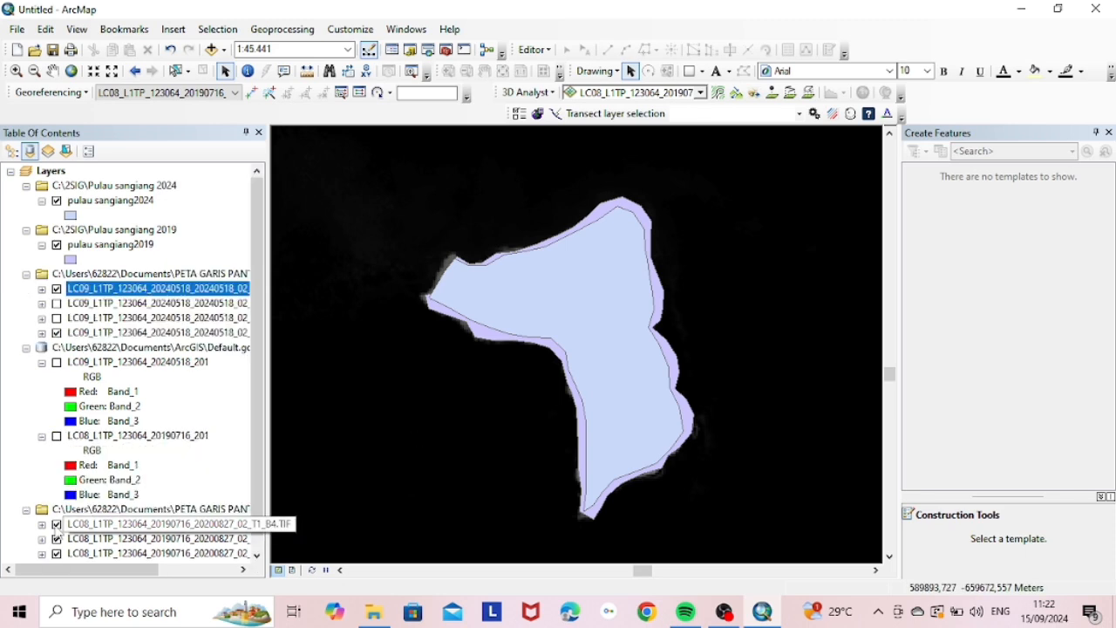
Step: Hide the three 2019 single-band rasters and collapse the legend of the LC09_L1TP_123064_20240518_201 composite
left_click(56, 524)
left_click(56, 539)
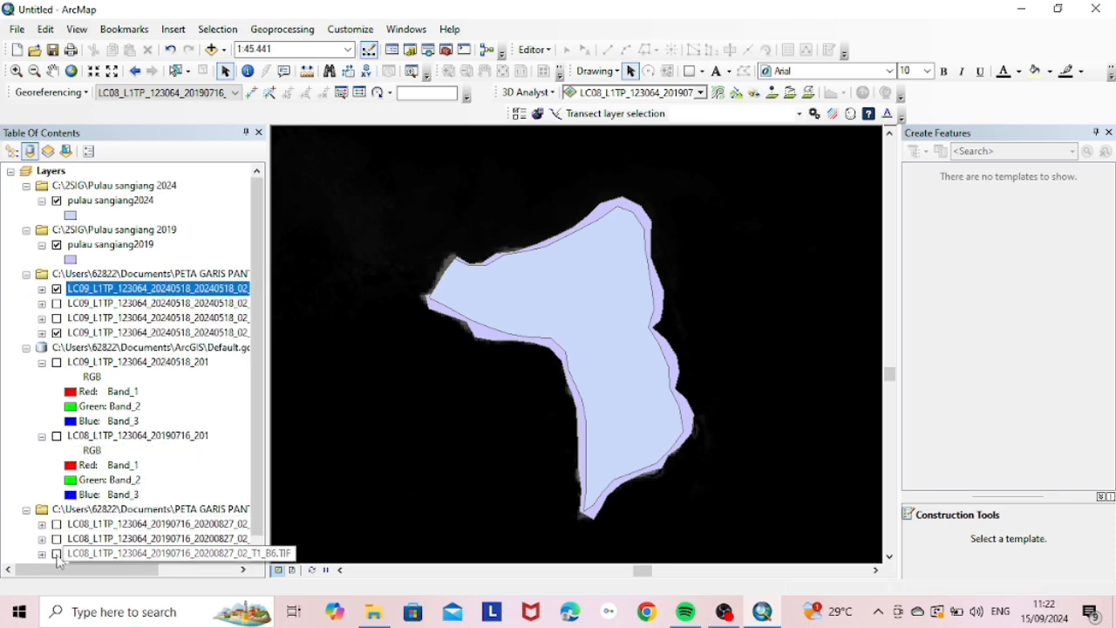
left_click(57, 553)
left_click(41, 362)
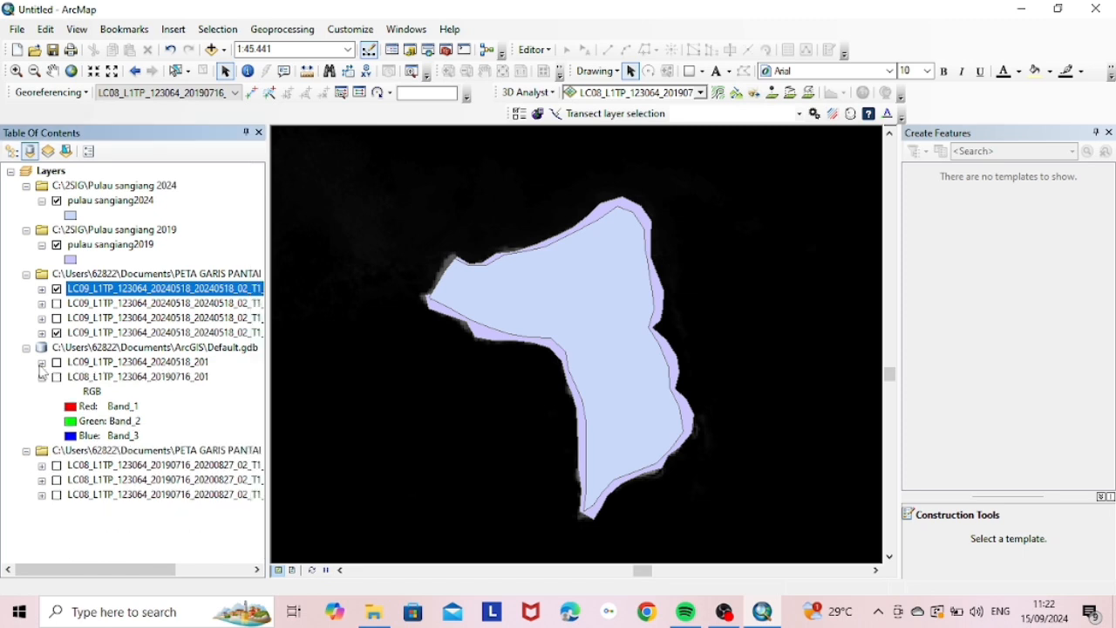
Step: Collapse the LC08_L1TP_123064_20190716_201 composite's legend and hide the remaining visible 2024 single-band rasters
left_click(41, 377)
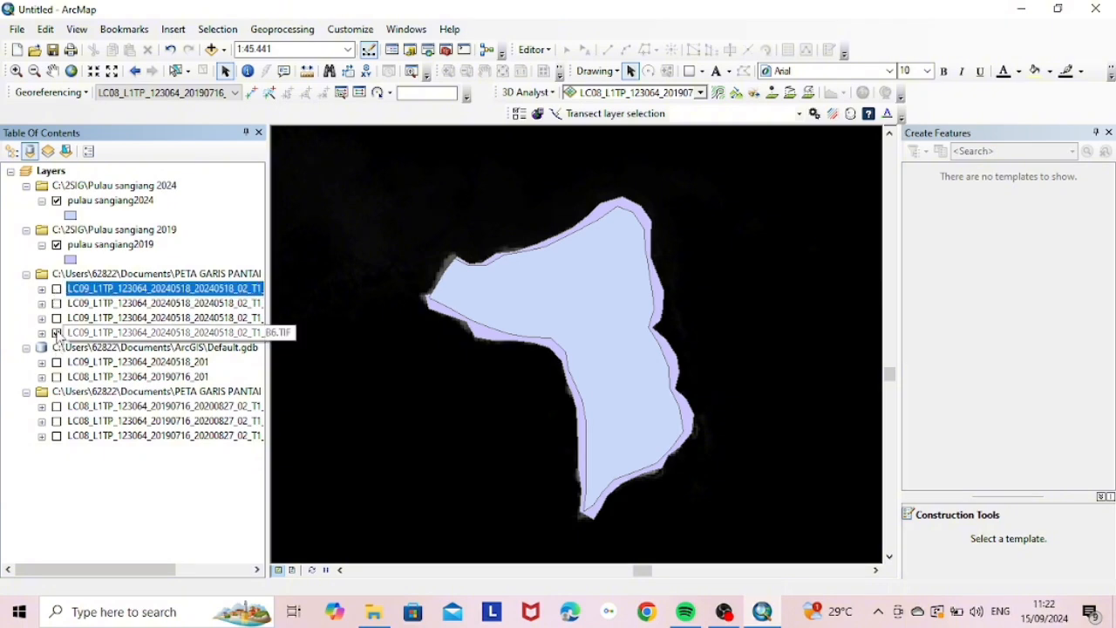
left_click(56, 333)
Step: Search for the polygon to line tool and convert the pulau sangiang2019 polygon to a line feature class in Default.gdb
left_click(401, 30)
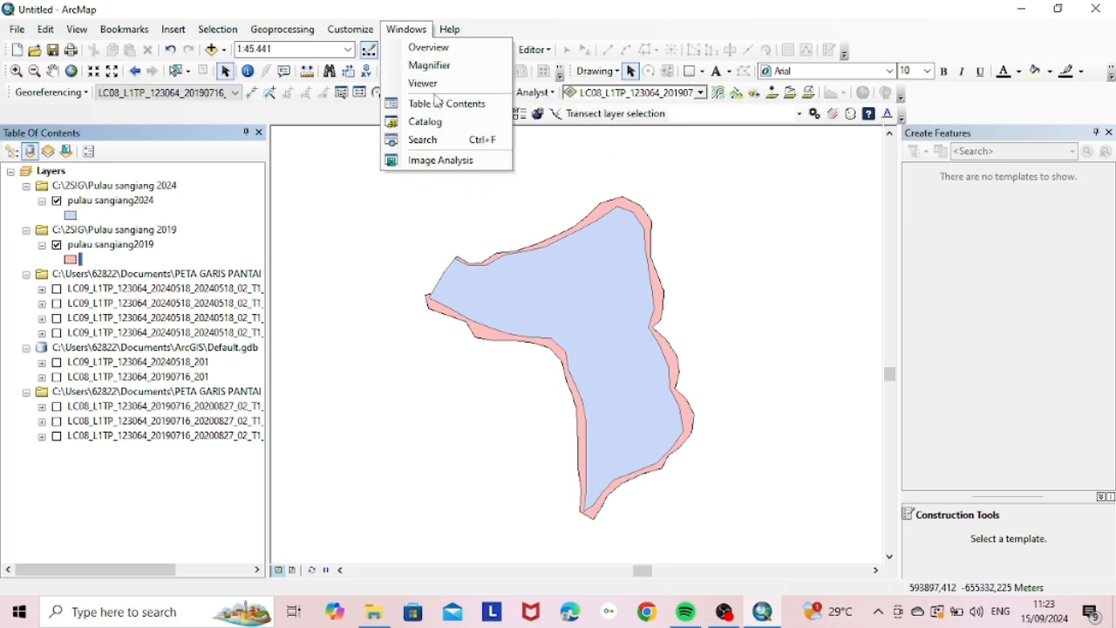
left_click(445, 141)
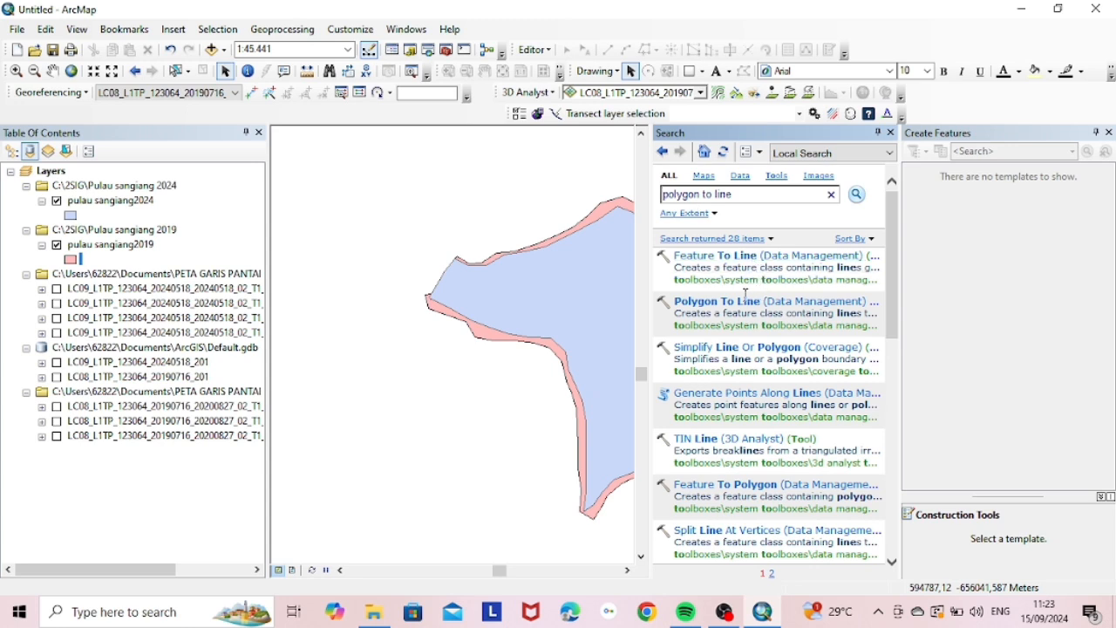
left_click(732, 304)
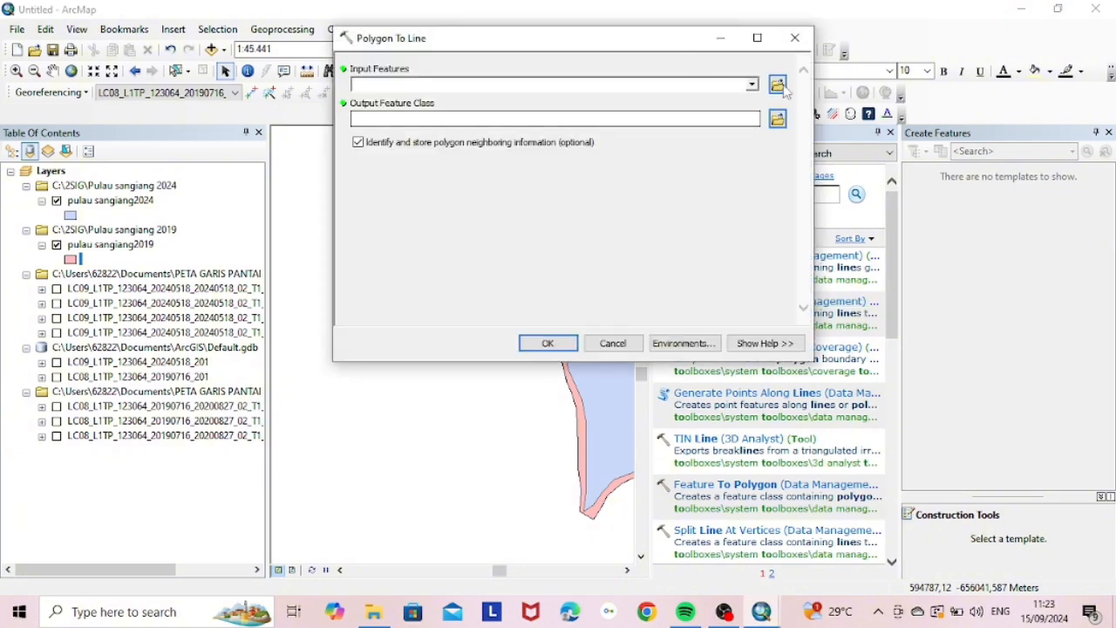
left_click(752, 85)
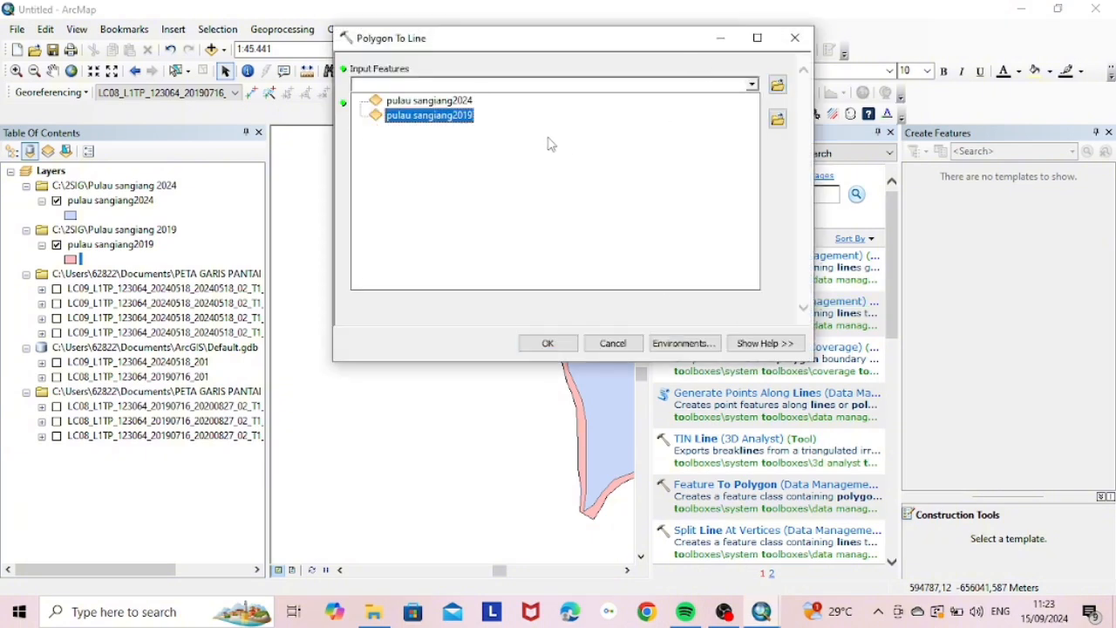
left_click(428, 117)
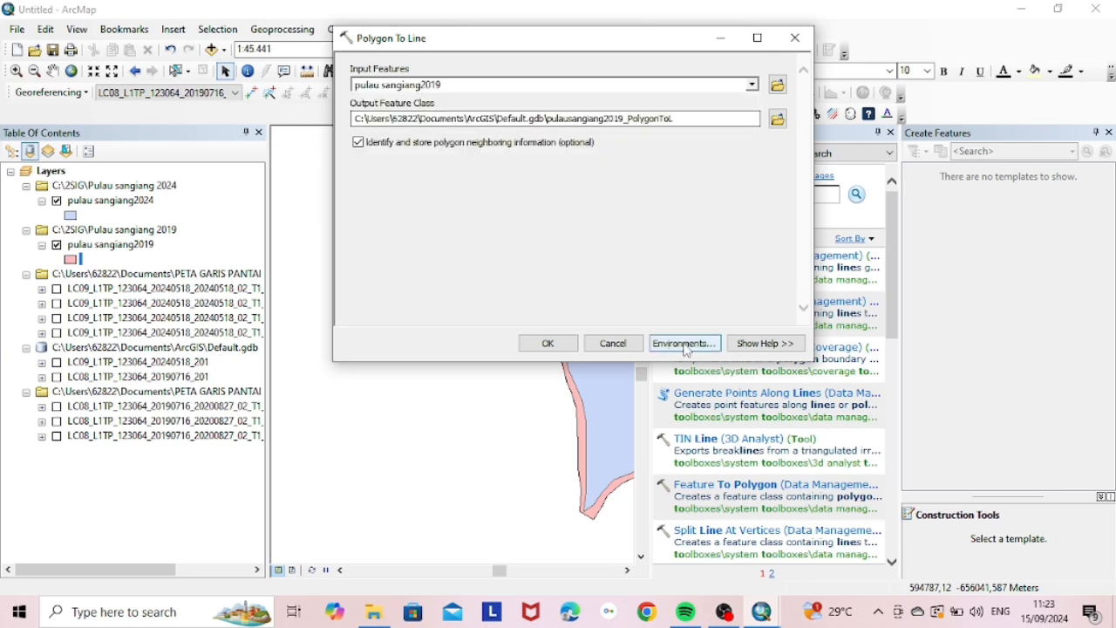
left_click(547, 342)
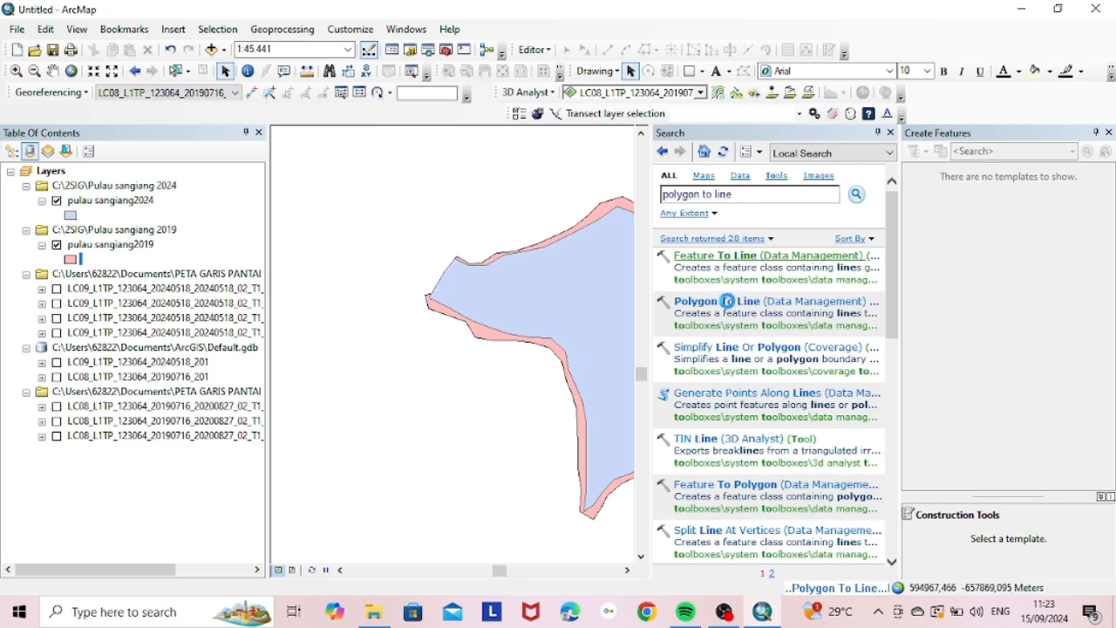
Step: Convert the pulau sangiang2024 polygon to a line feature class in Default.gdb with Polygon To Line
left_click(729, 312)
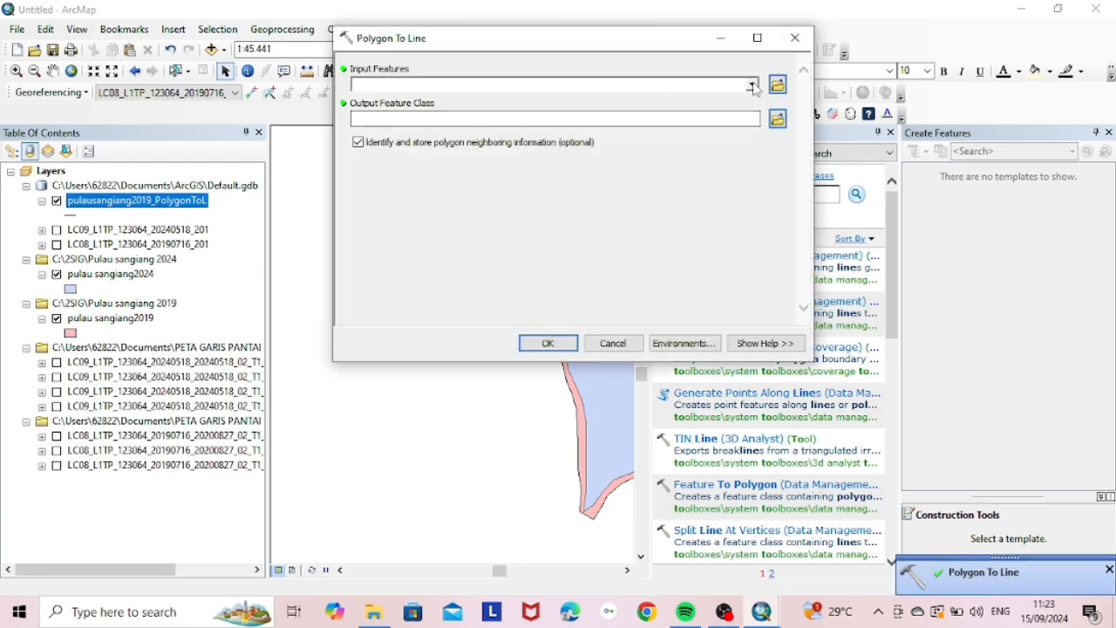
left_click(754, 87)
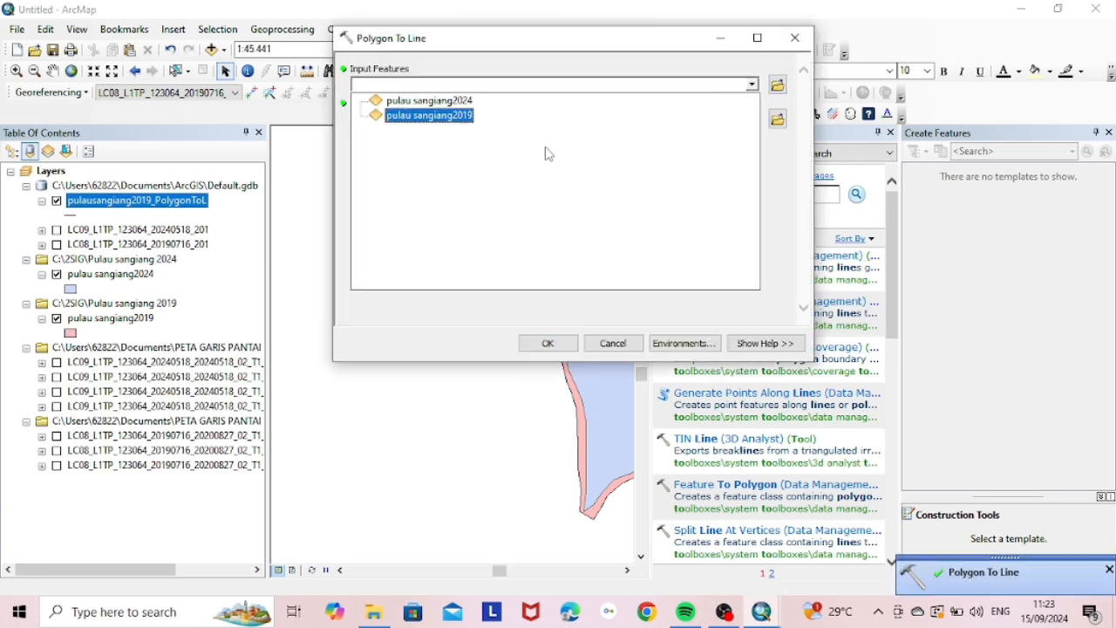
left_click(423, 109)
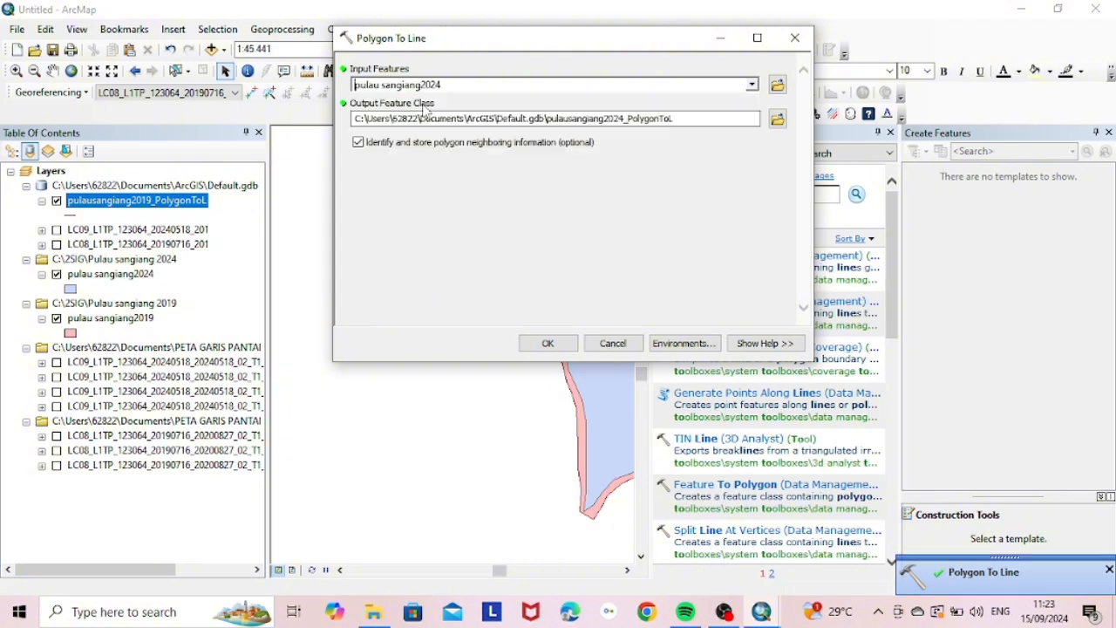
left_click(550, 345)
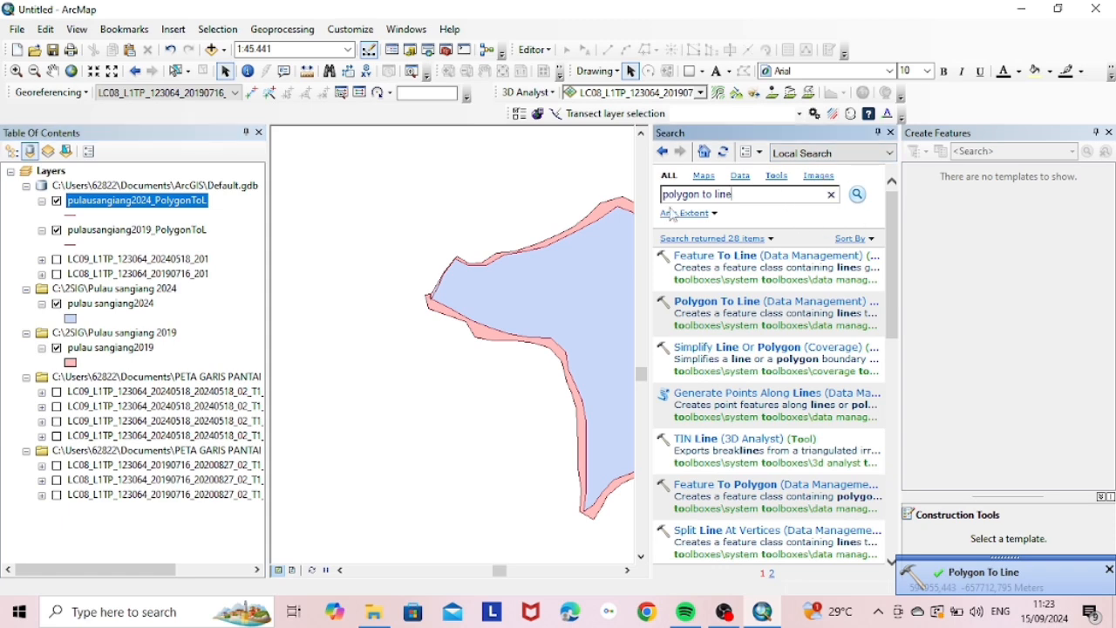
Step: Search the geoprocessing tools for buffer
key("BackSpace")
key("BackSpace")
key("BackSpace")
key("BackSpace")
key("BackSpace")
key("BackSpace")
key("BackSpace")
key("BackSpace")
key("BackSpace")
key("BackSpace")
key("BackSpace")
key("BackSpace")
key("BackSpace")
key("BackSpace")
key("BackSpace")
type("buffe")
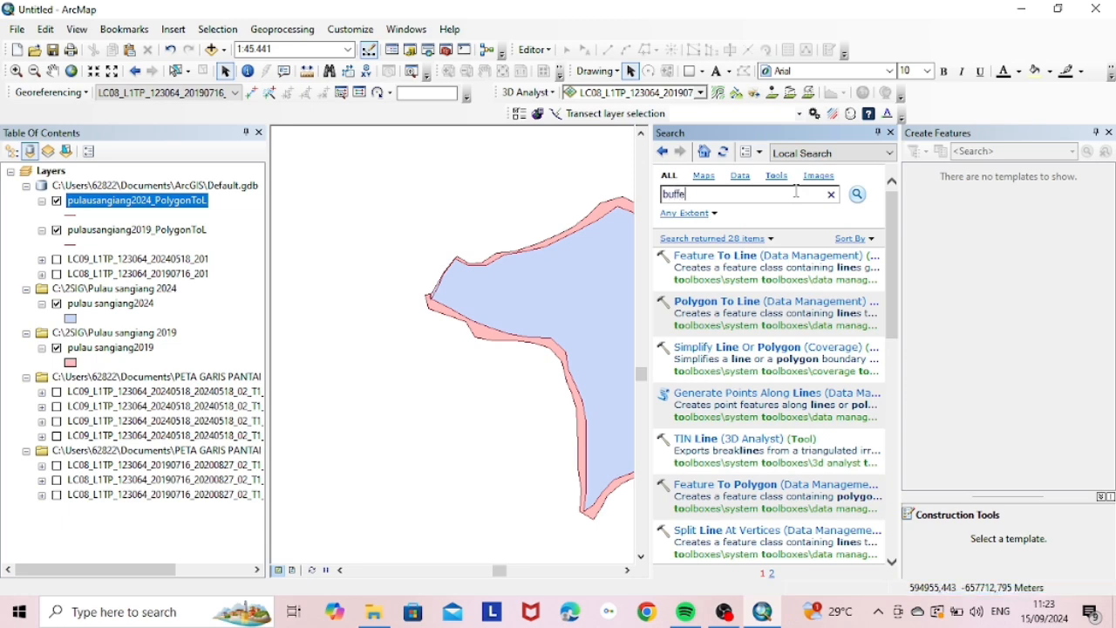
type("r")
key("Return")
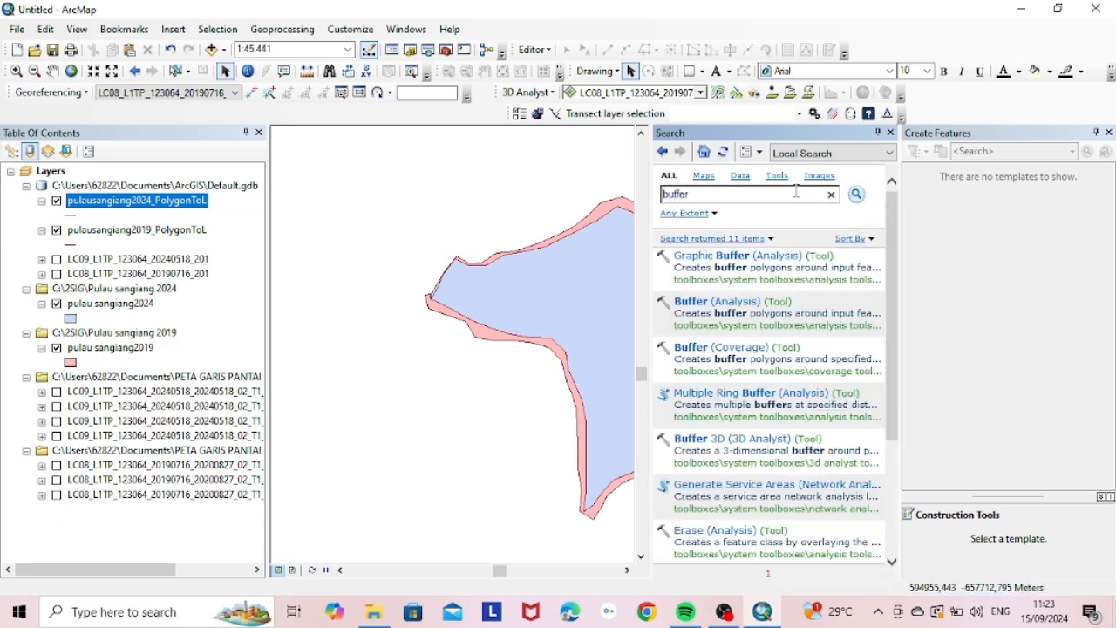
Step: Buffer the pulausangiang2019_PolygonToL coastline by 25 meters with the Buffer (Analysis) tool
left_click(692, 307)
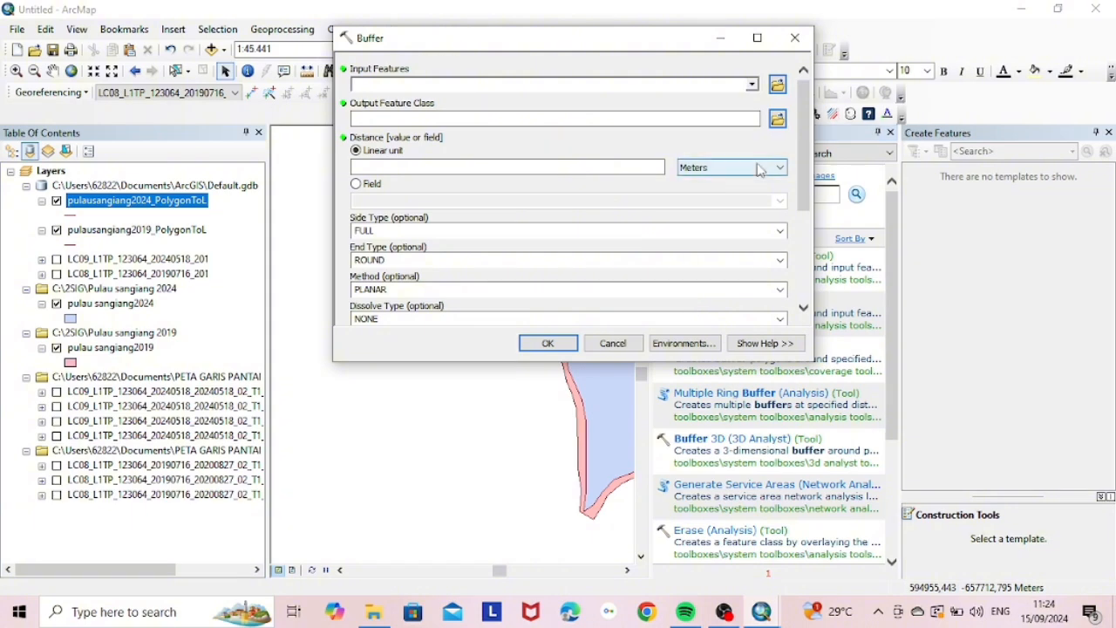
left_click(752, 83)
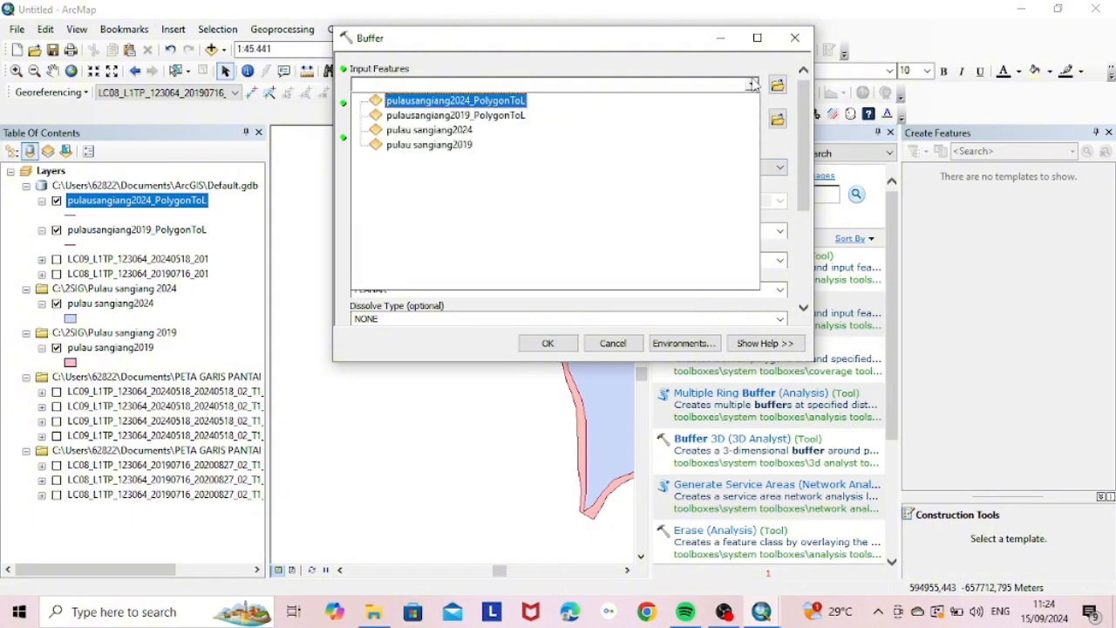
left_click(457, 117)
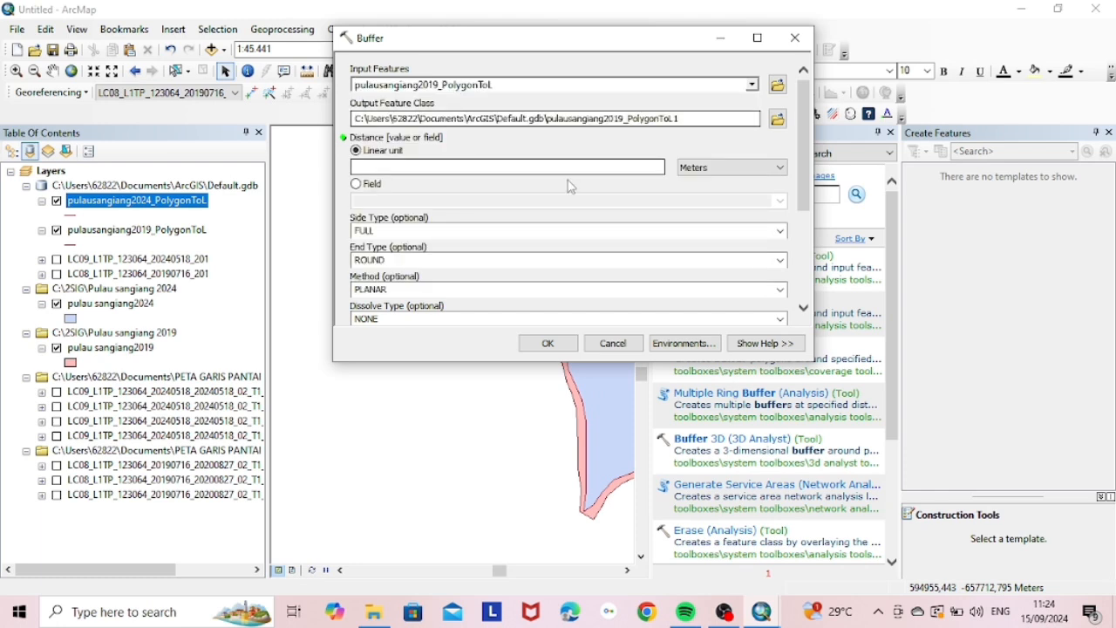
left_click(627, 165)
type("2")
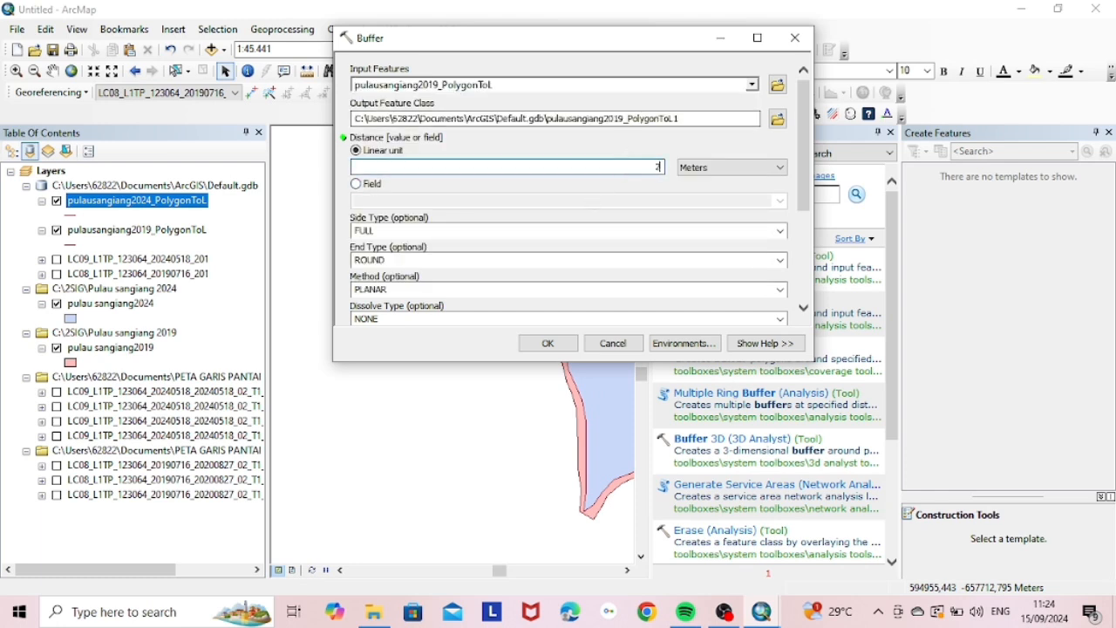
type("5")
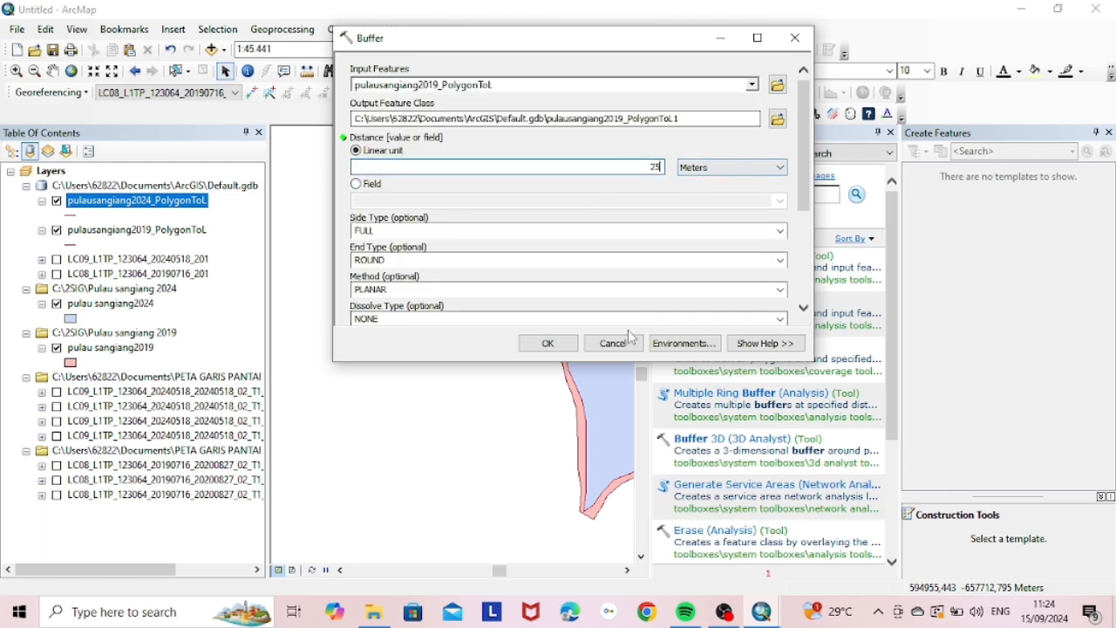
left_click(547, 343)
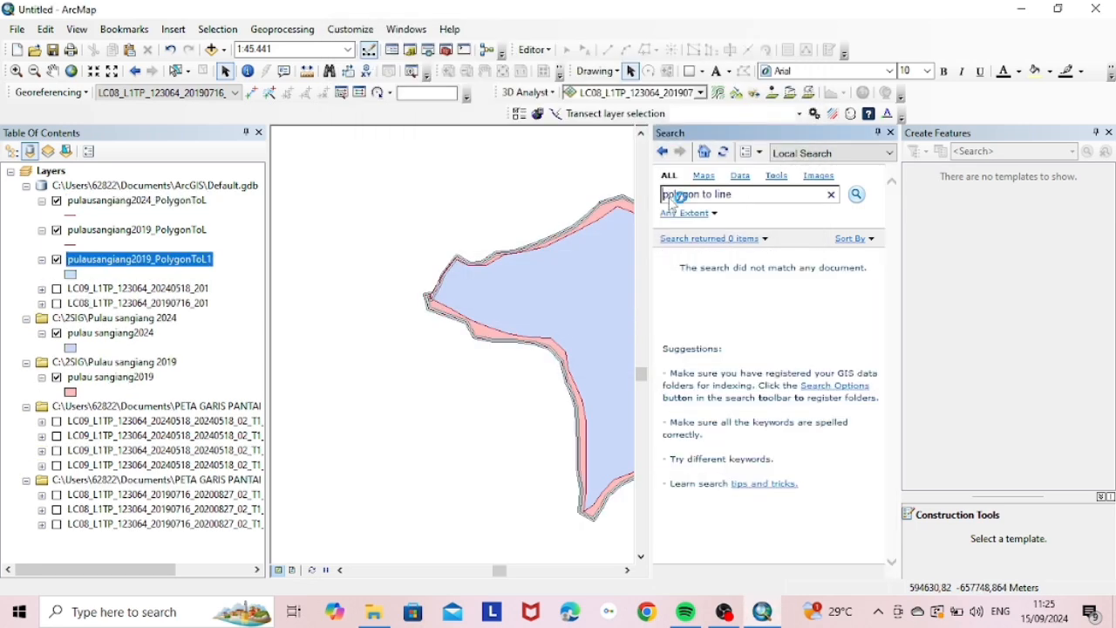
Step: Search for the polygon to line tool and convert the 2019 coastline buffer polygon to lines
key("Return")
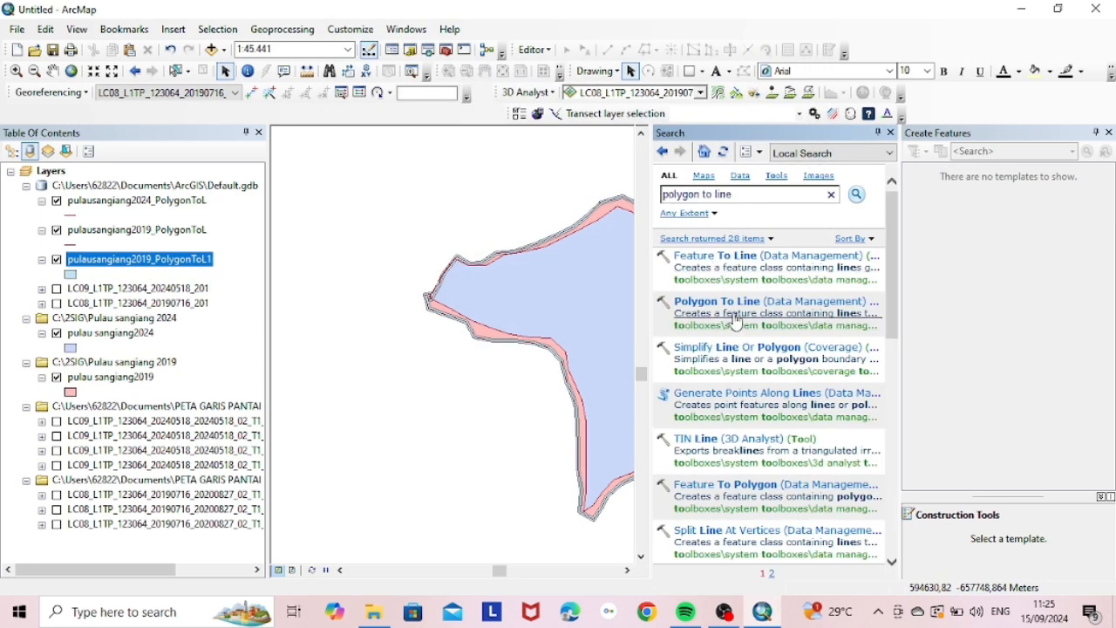
left_click(733, 305)
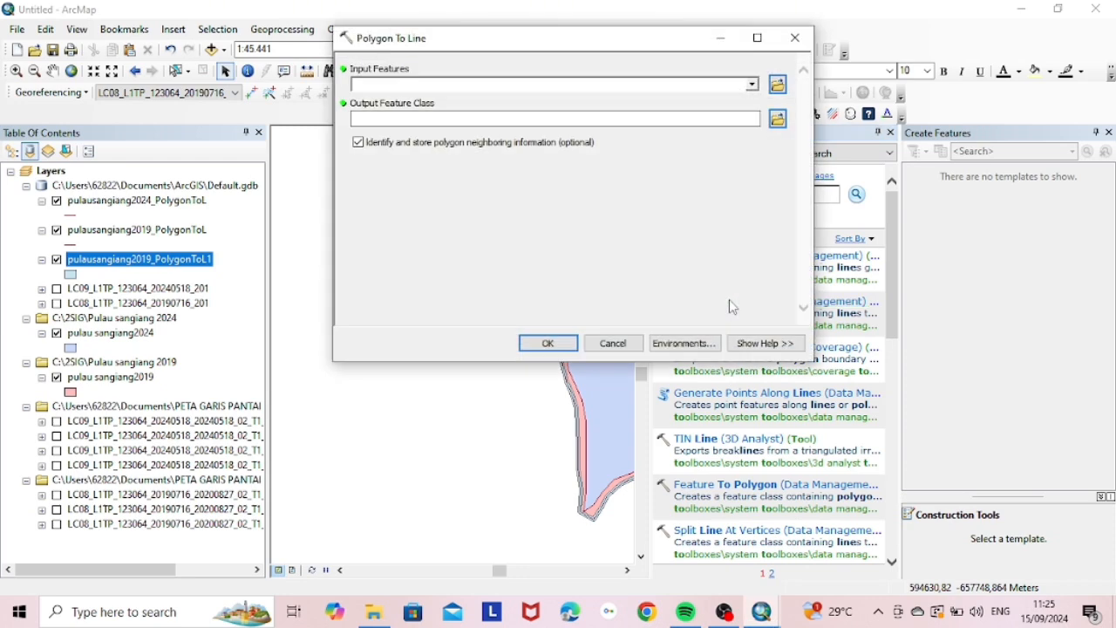
left_click(752, 86)
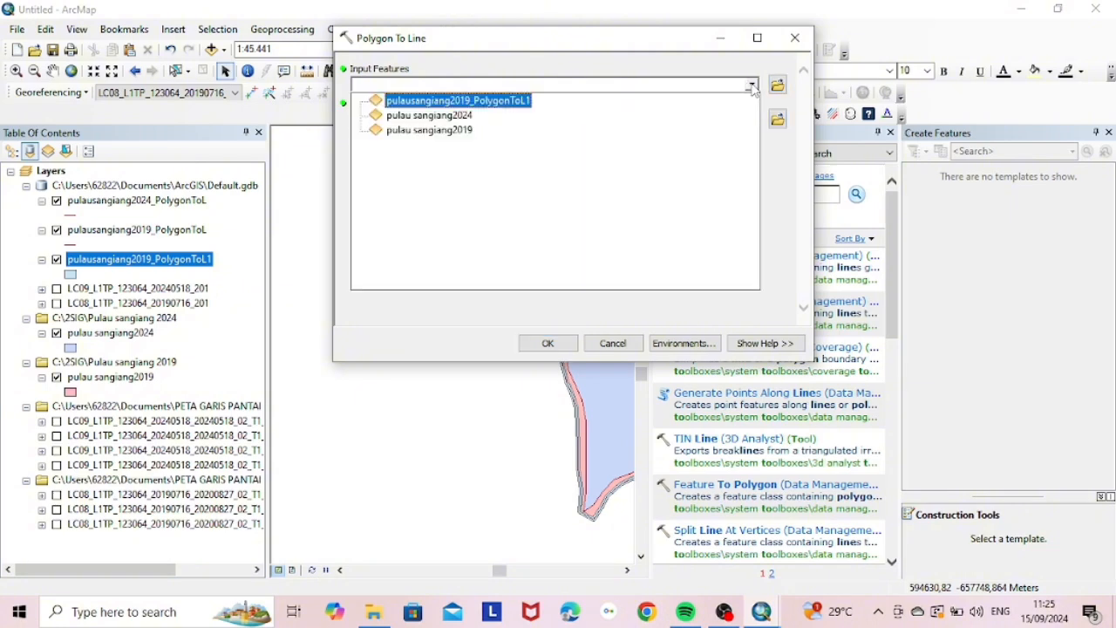
left_click(464, 102)
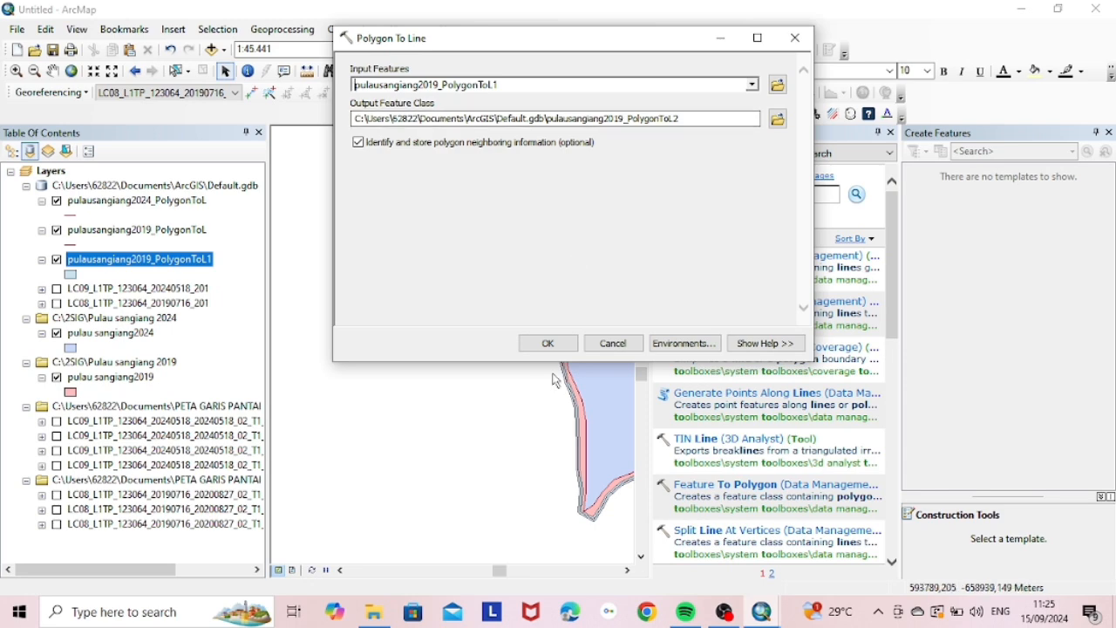
left_click(546, 344)
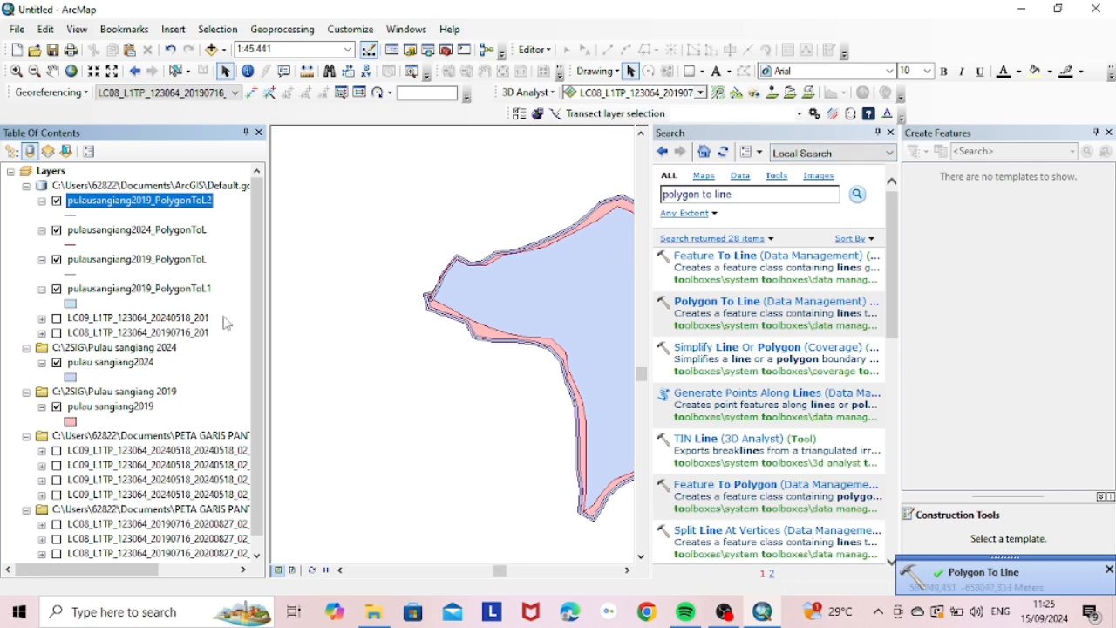
Step: Hide the 2019 buffer polygon and the pulau sangiang2024 and pulau sangiang2019 polygon layers, leaving only the line layers shown
left_click(58, 290)
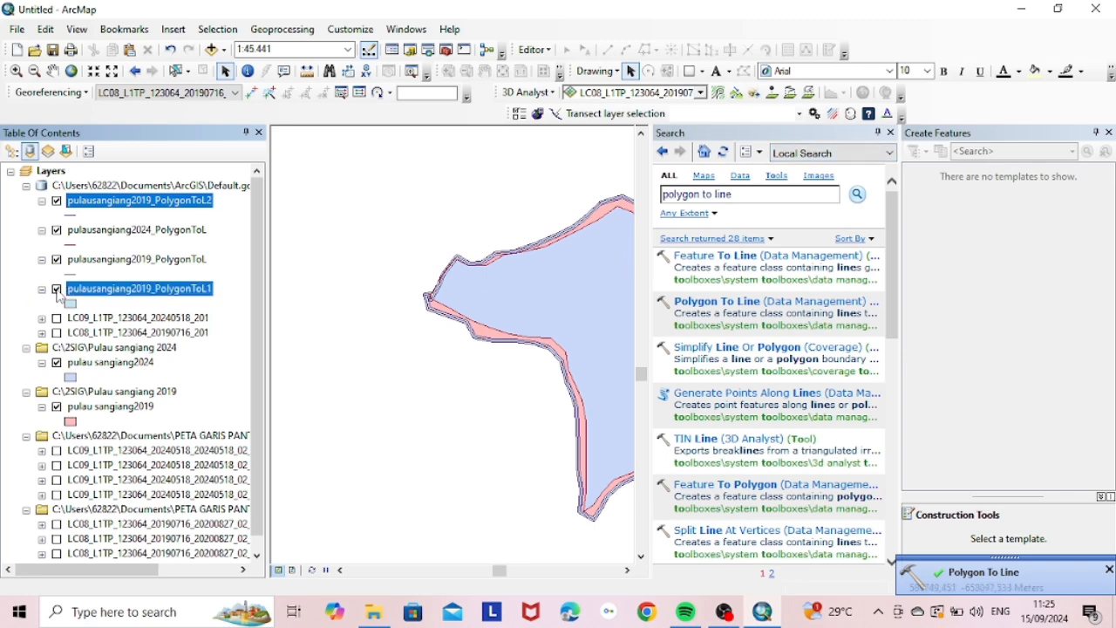
left_click(57, 363)
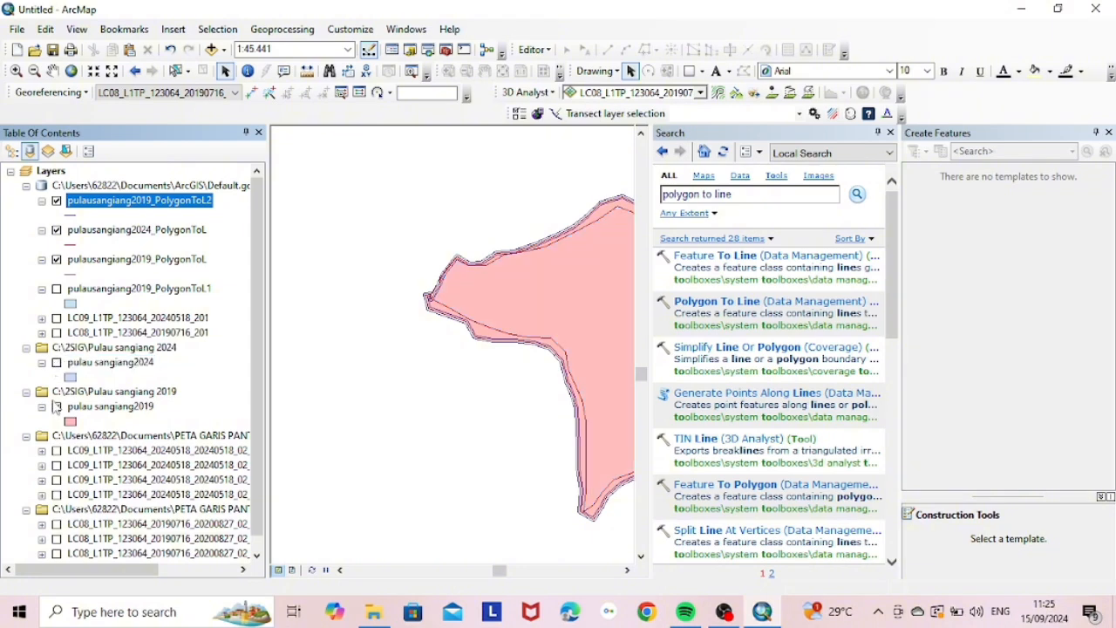
left_click(57, 408)
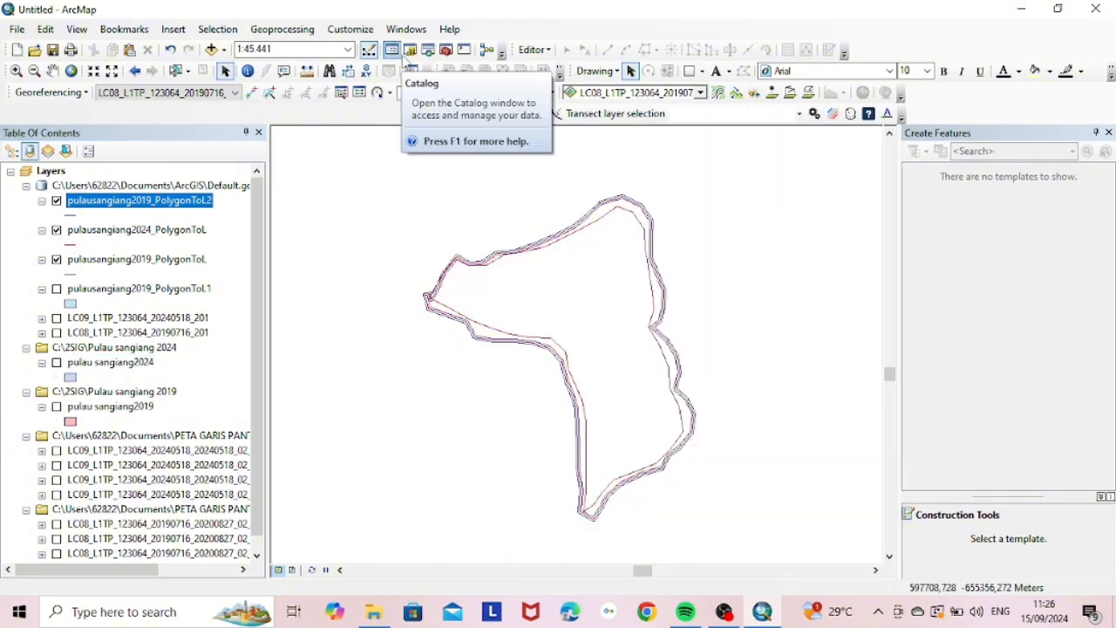
Step: Create a DSAS folder in C:\2SIG and a personal geodatabase named DSAS inside it
left_click(412, 54)
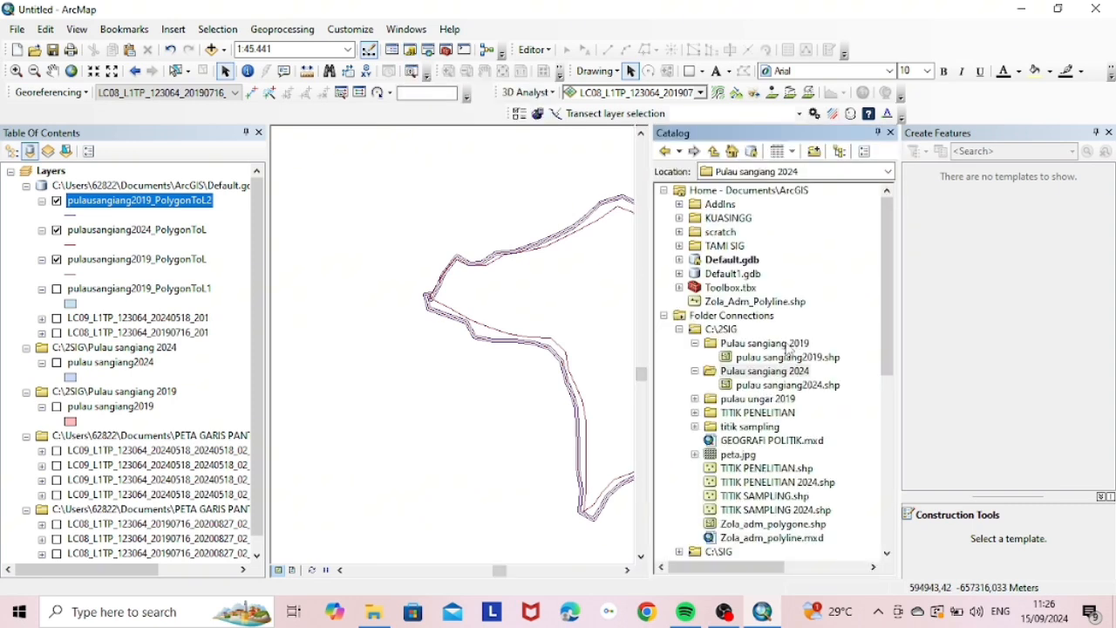
left_click(723, 330)
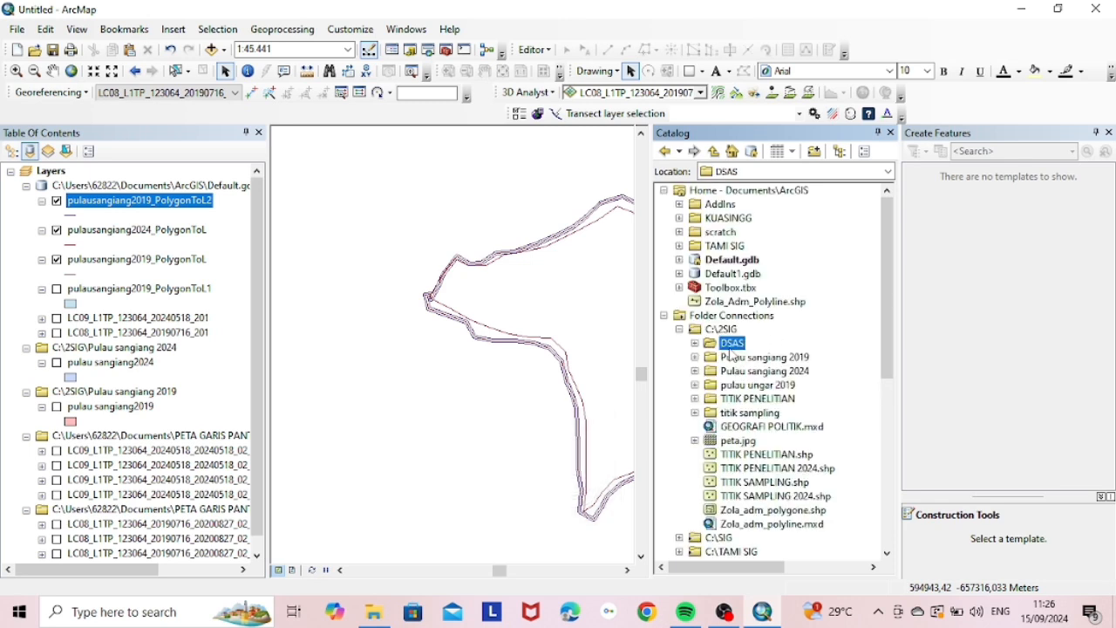
right_click(731, 352)
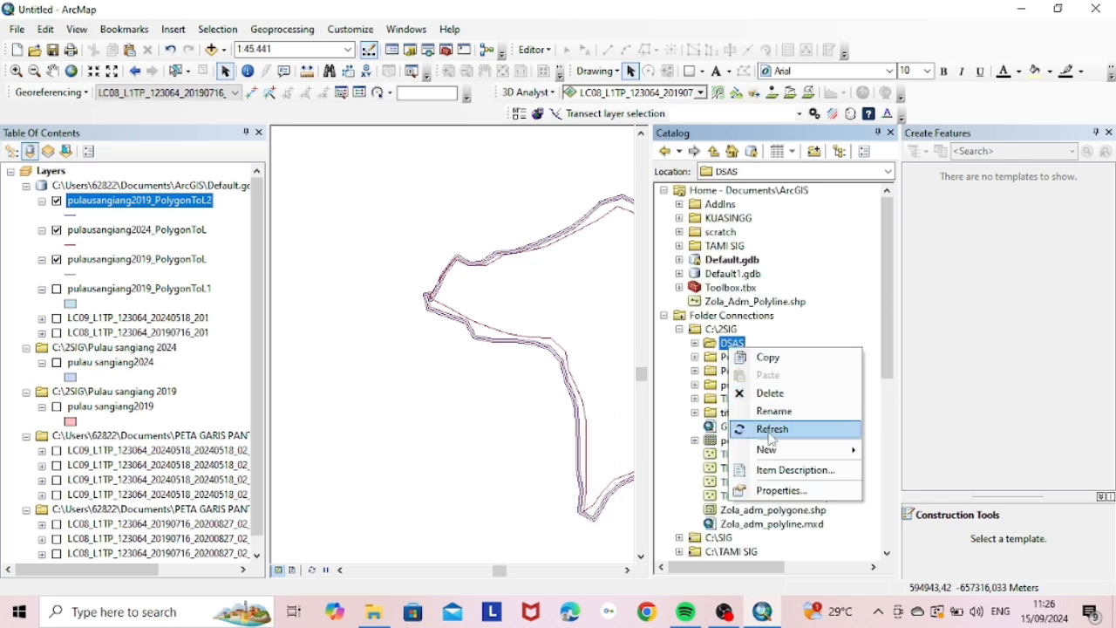
mouse_move(775, 457)
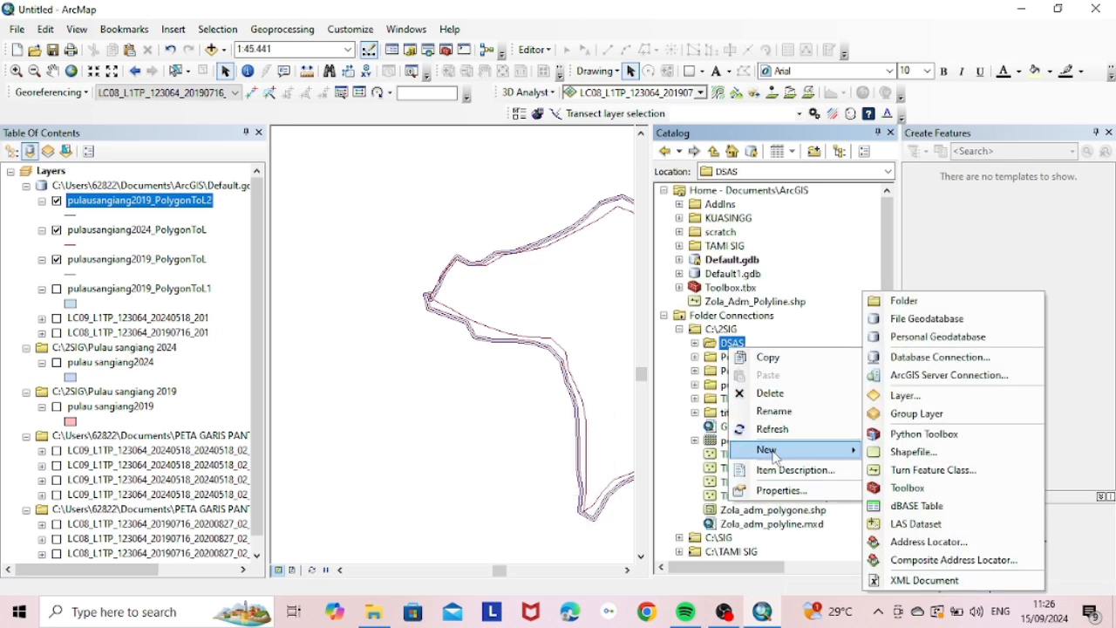
left_click(929, 336)
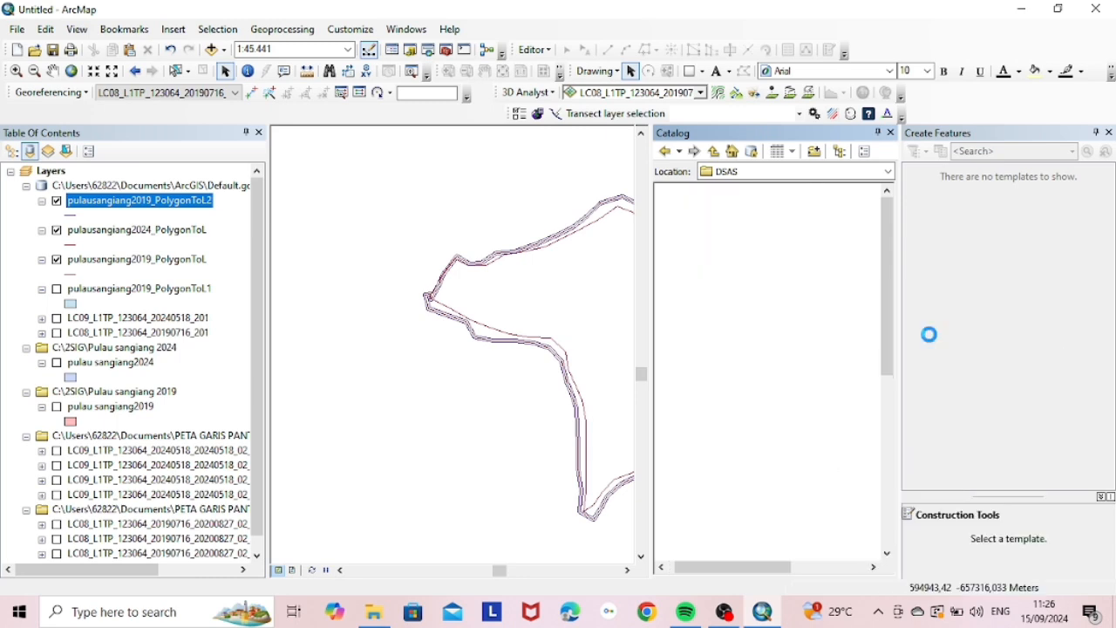
scroll(848, 349, "down", 2)
type("DAS")
type("A")
key("BackSpace")
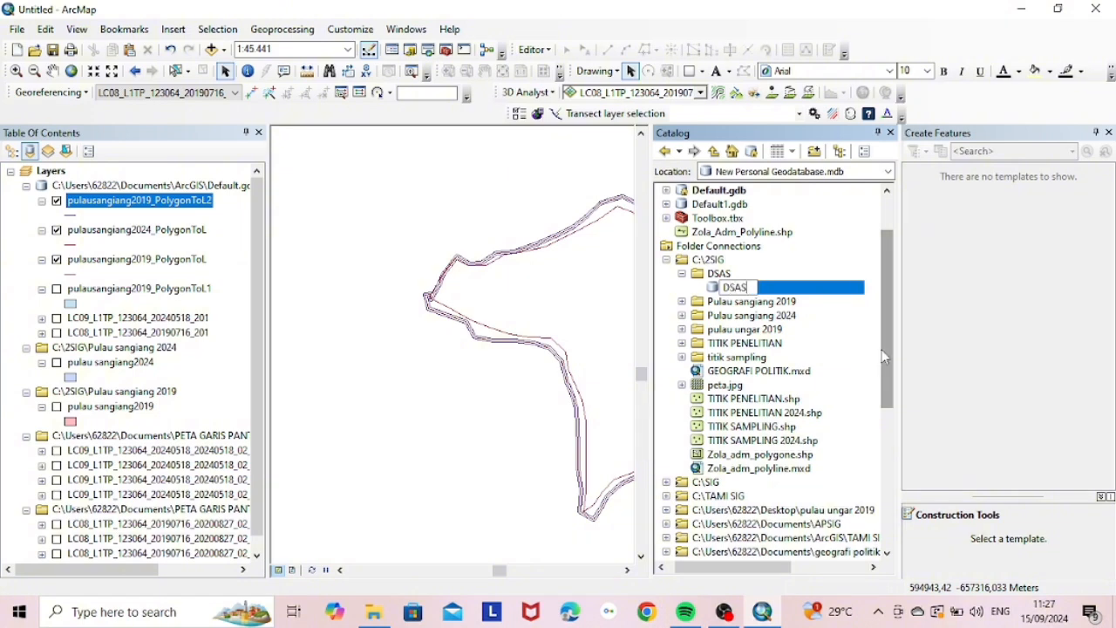
key("Return")
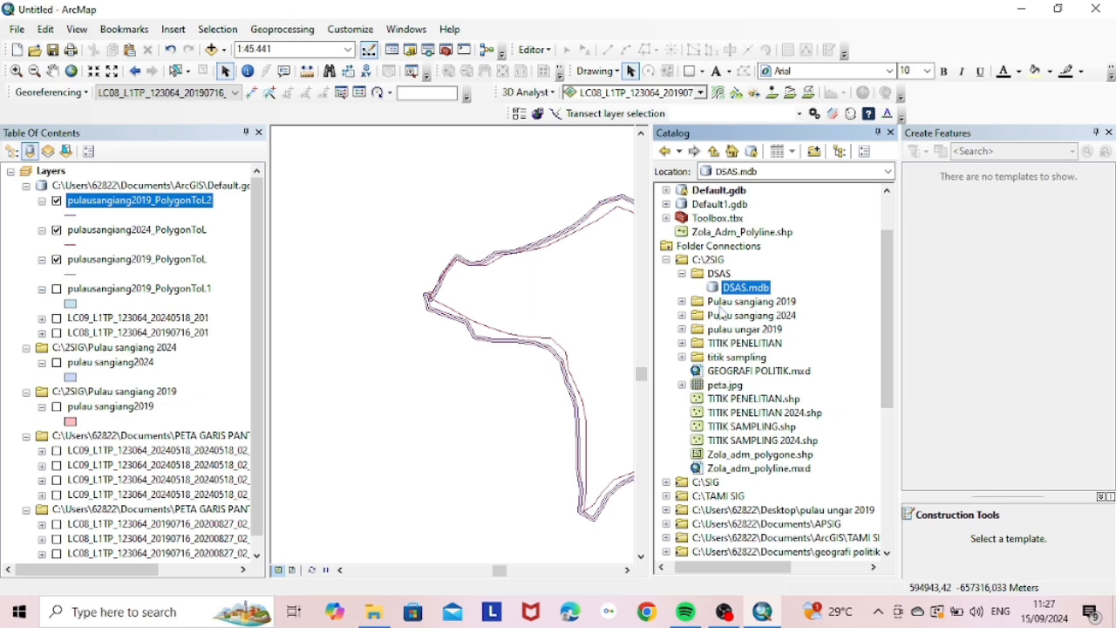
Step: Start a new feature class named baseline in the DSAS geodatabase and set its type to Line Features
right_click(739, 296)
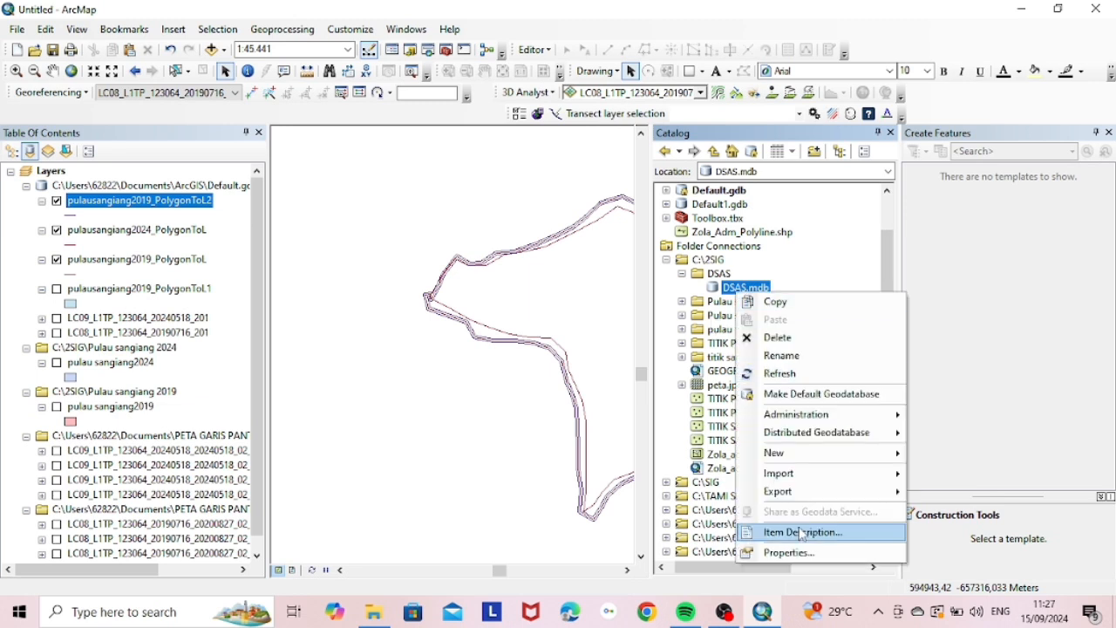
mouse_move(868, 452)
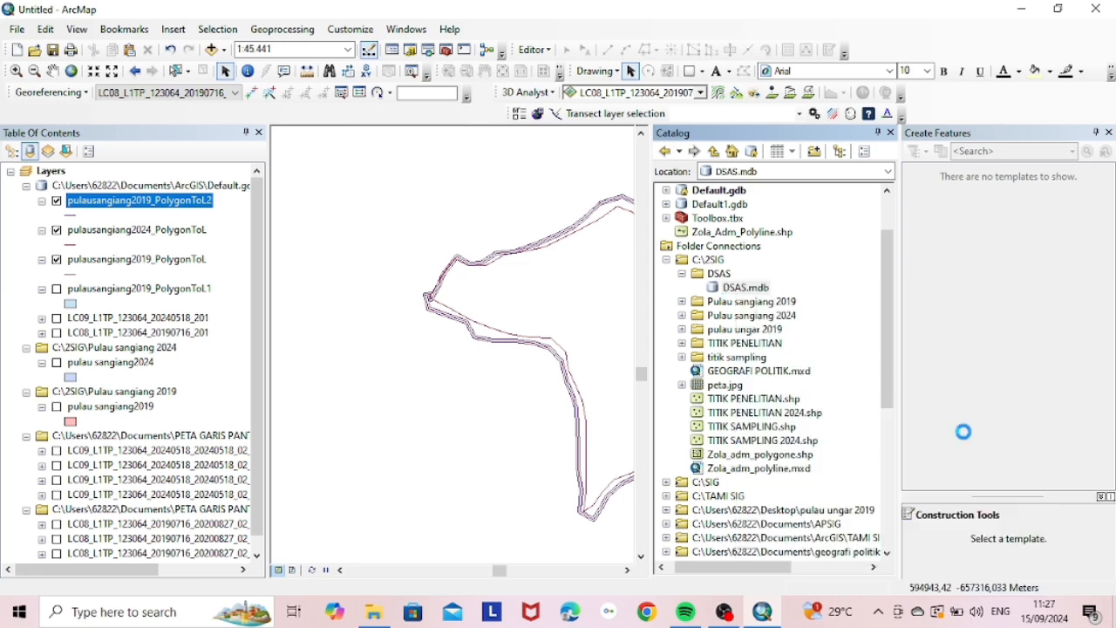
left_click(965, 432)
type("ba")
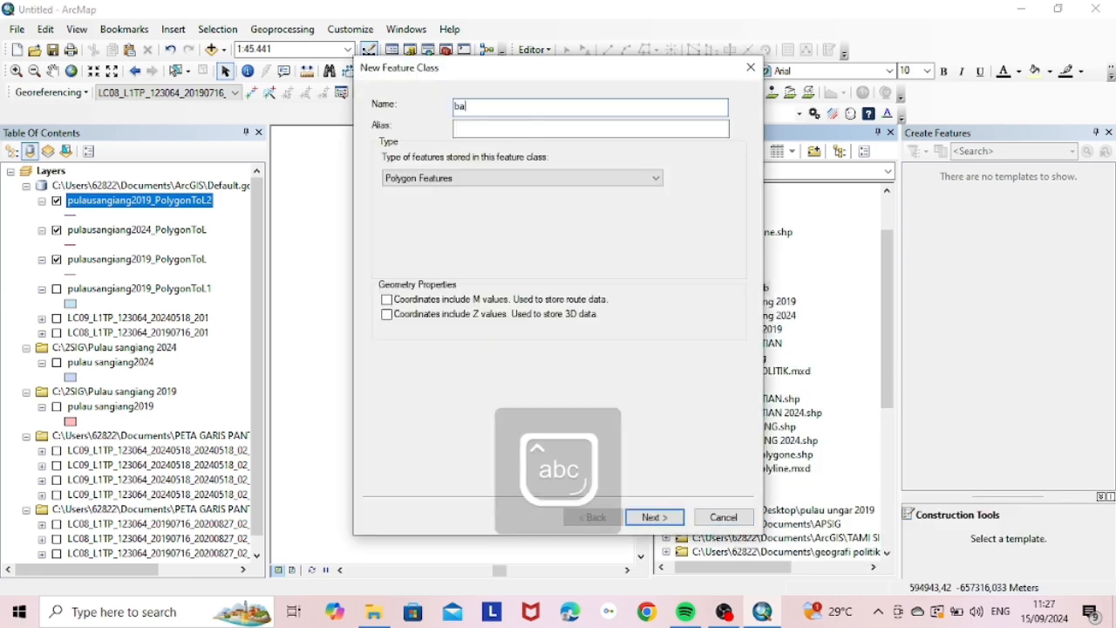
type("sseline")
key("Left")
key("Left")
key("Left")
key("Left")
key("Left")
key("BackSpace")
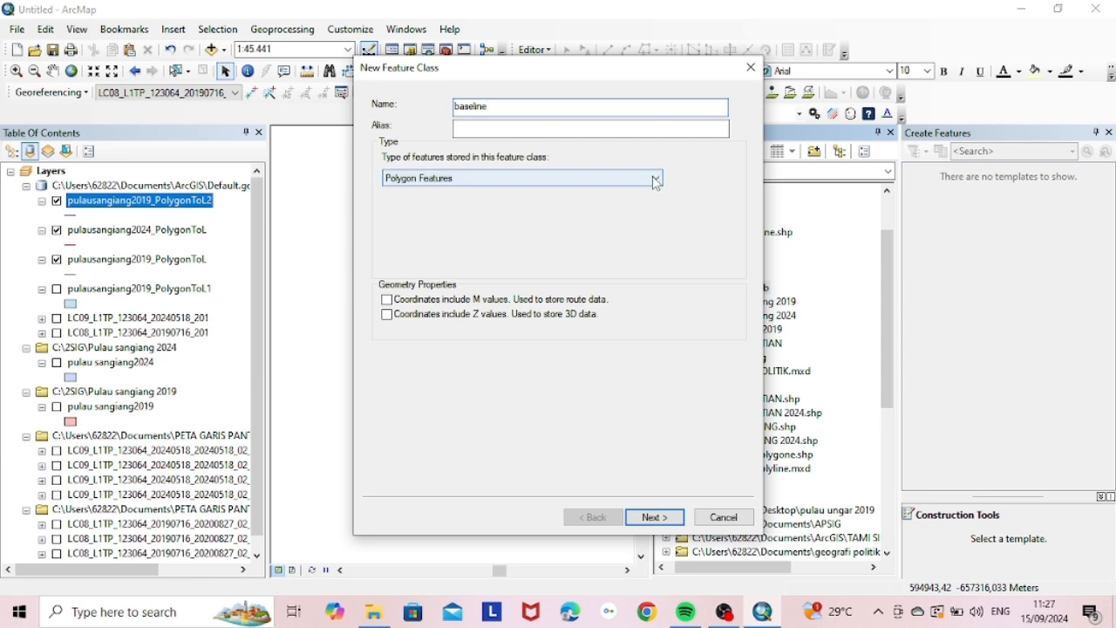
left_click(656, 178)
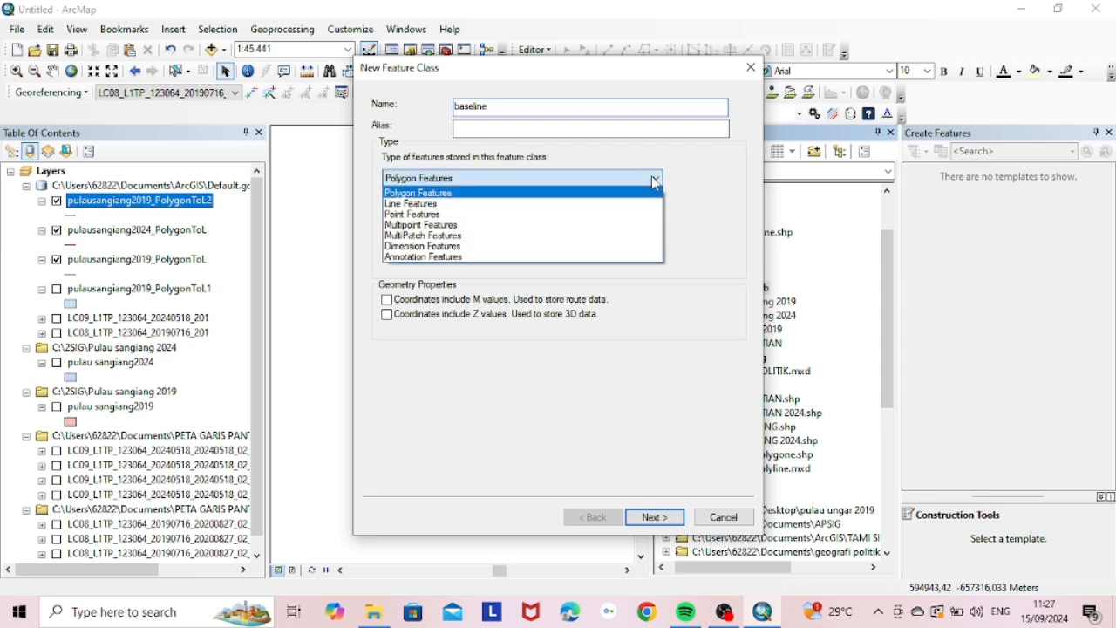
left_click(421, 206)
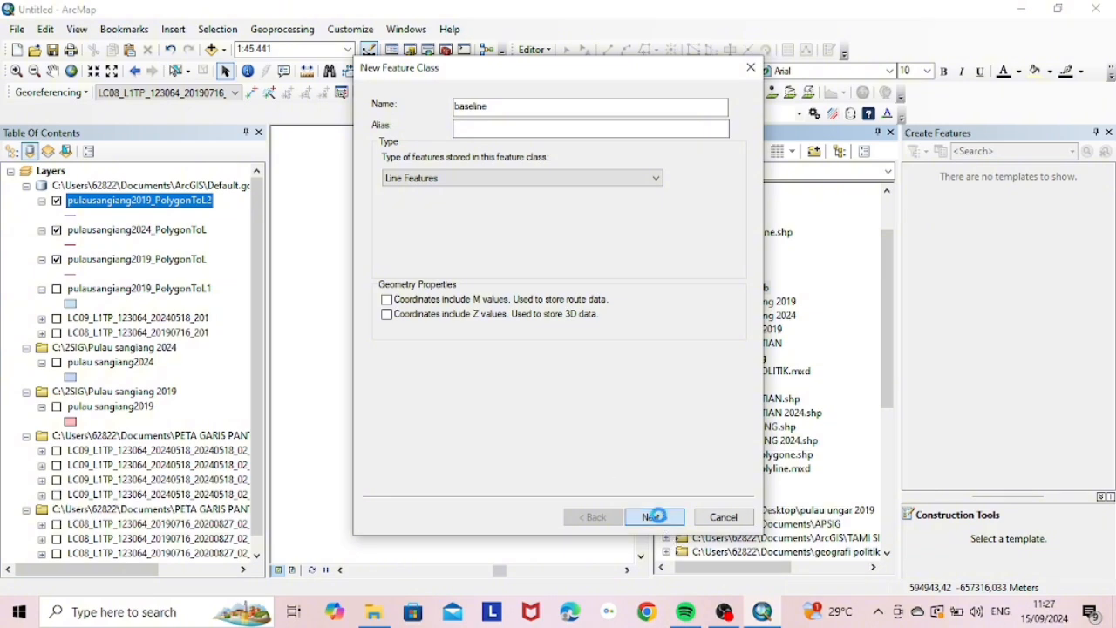
Step: Assign WGS 1984 UTM Zone 48N to the baseline feature class and finish creating it with the default XY tolerance and fields
left_click(656, 518)
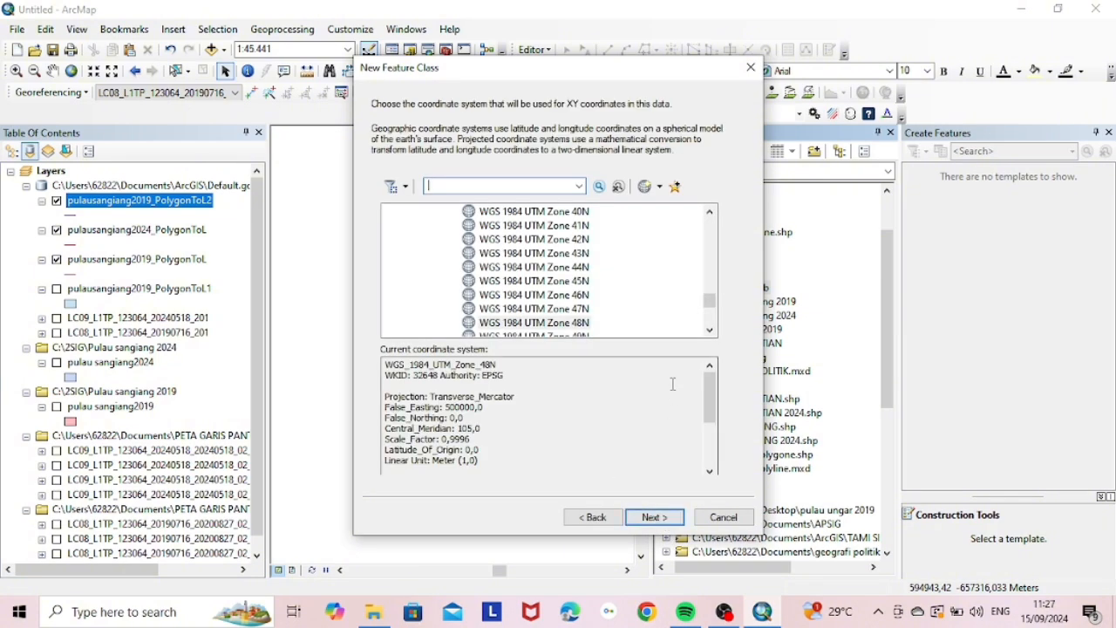
left_click(584, 326)
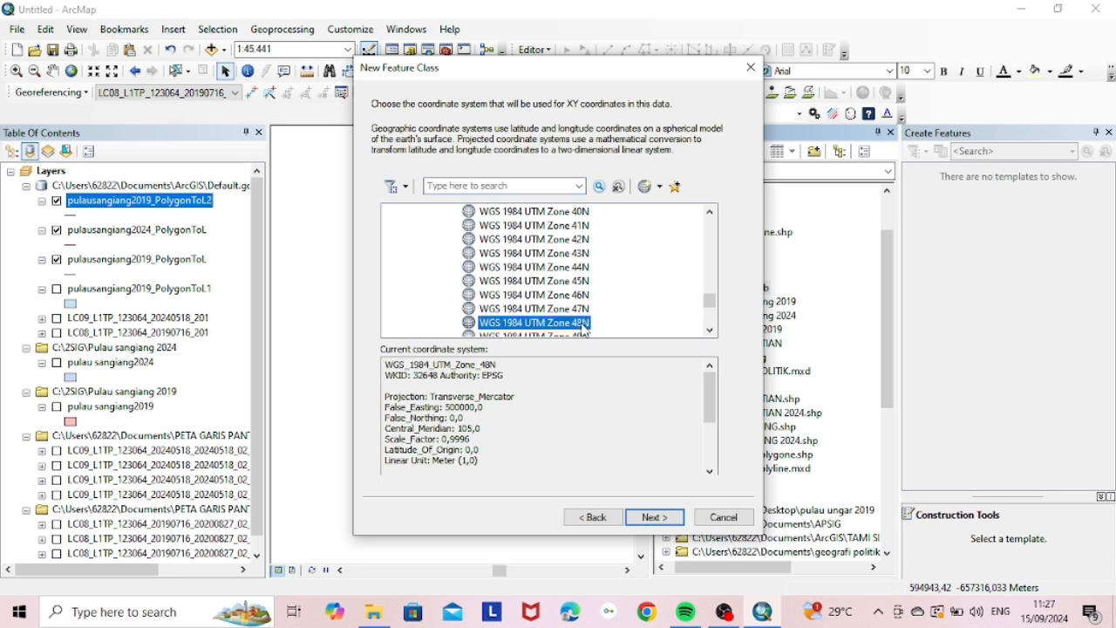
left_click(671, 522)
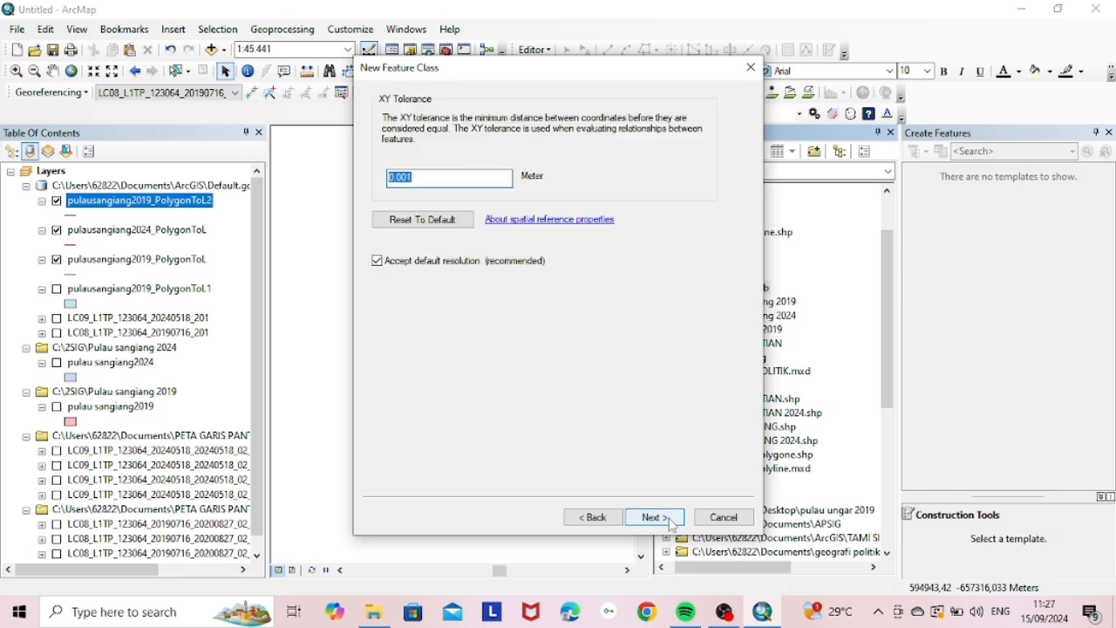
left_click(671, 521)
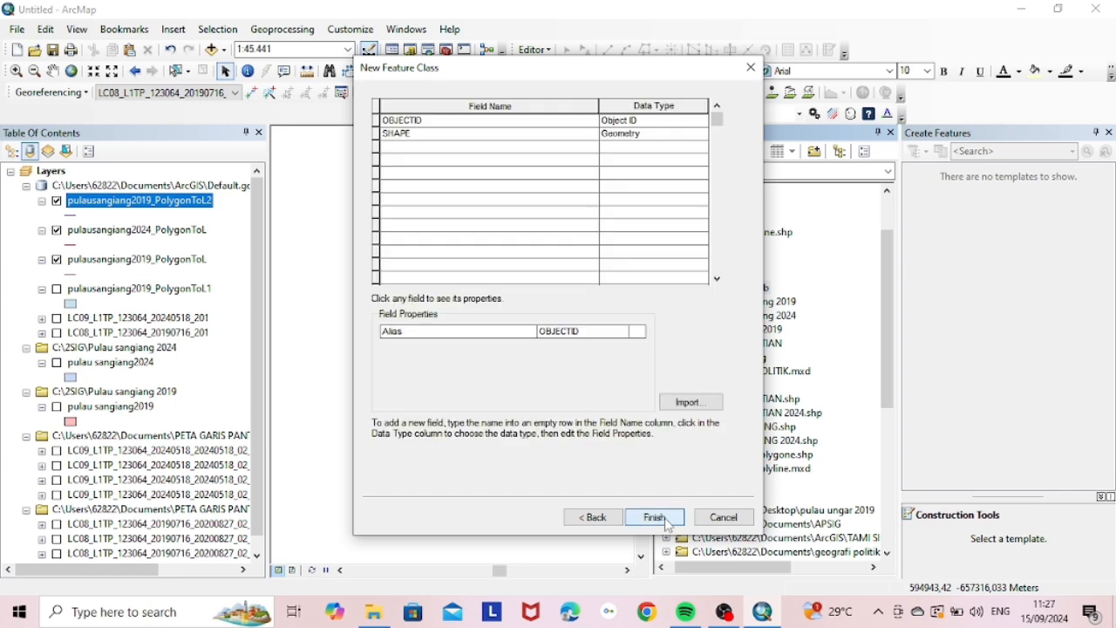
left_click(654, 518)
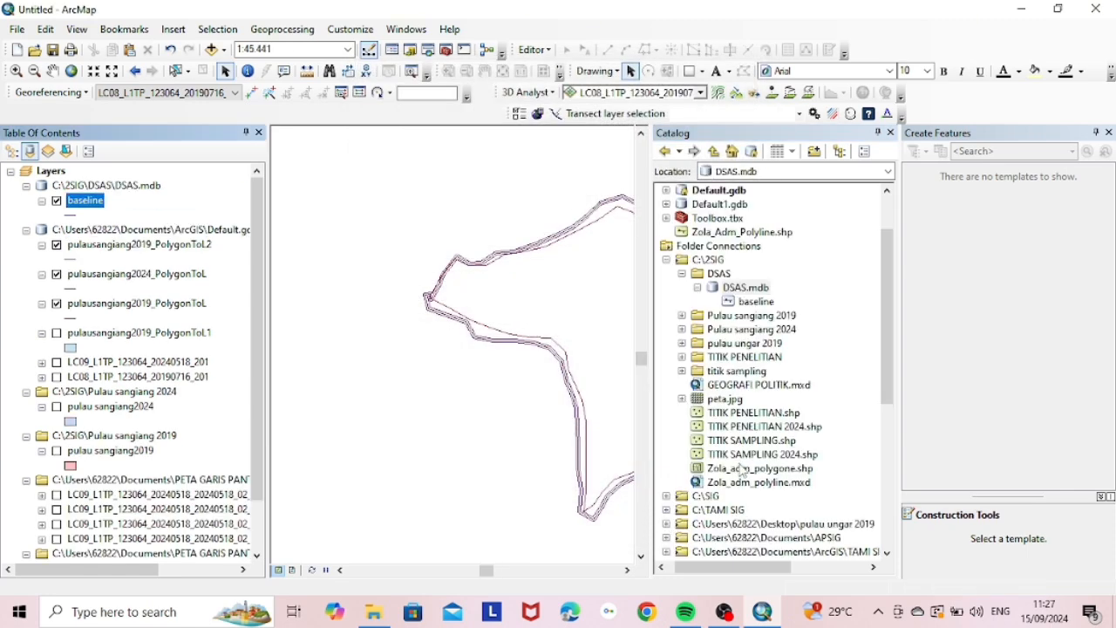
Step: Start another new feature class in the DSAS geodatabase, named shorline, with the Line Features type
left_click(746, 287)
right_click(748, 292)
mouse_move(814, 449)
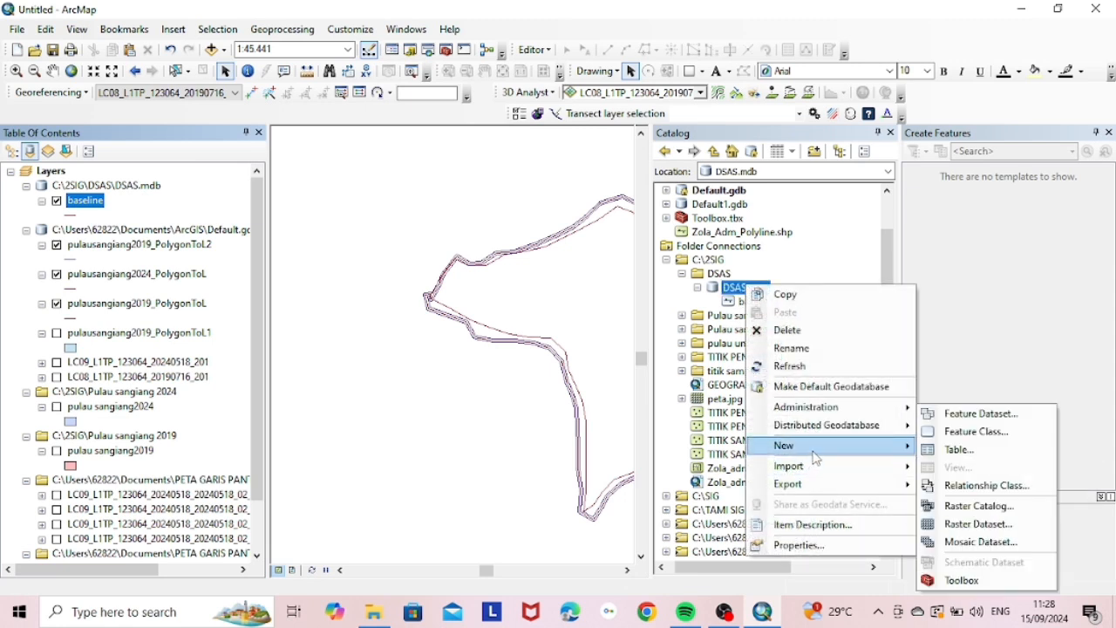
left_click(942, 435)
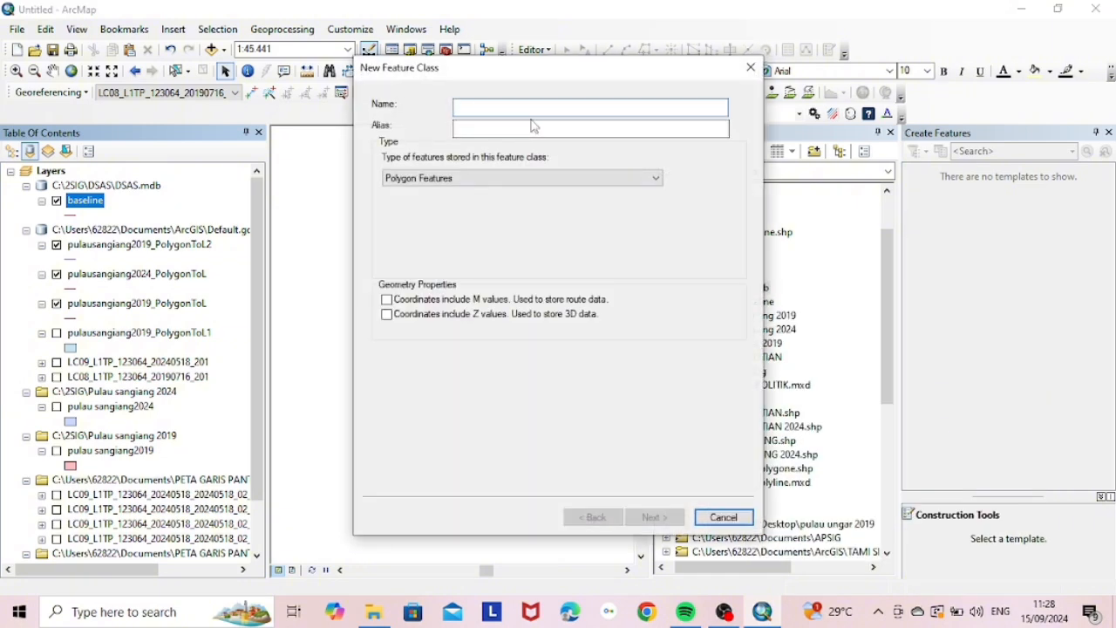
type("shorline")
left_click(655, 179)
left_click(472, 204)
key("Return")
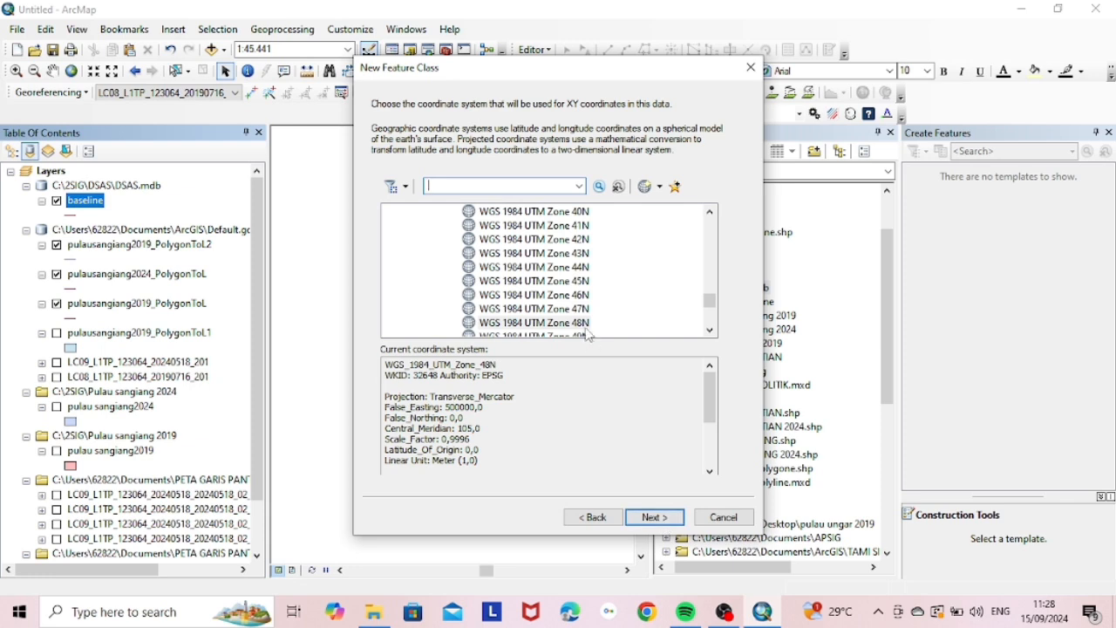
Step: Give the shorline feature class the WGS 1984 UTM Zone 48N coordinate system and create it with the default tolerance and fields
left_click(584, 324)
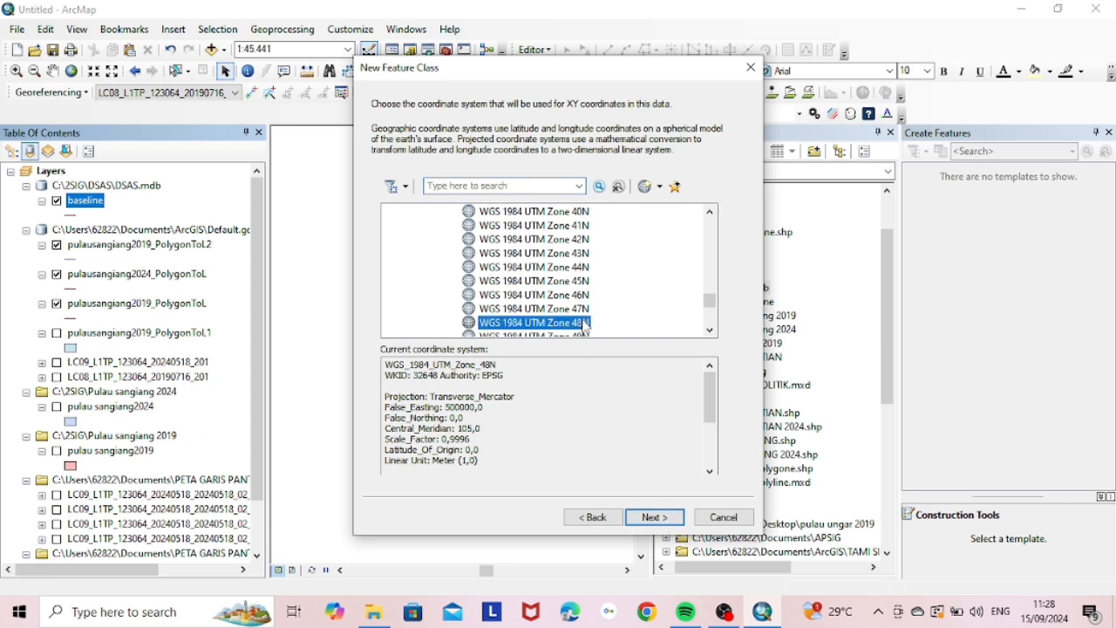
left_click(655, 518)
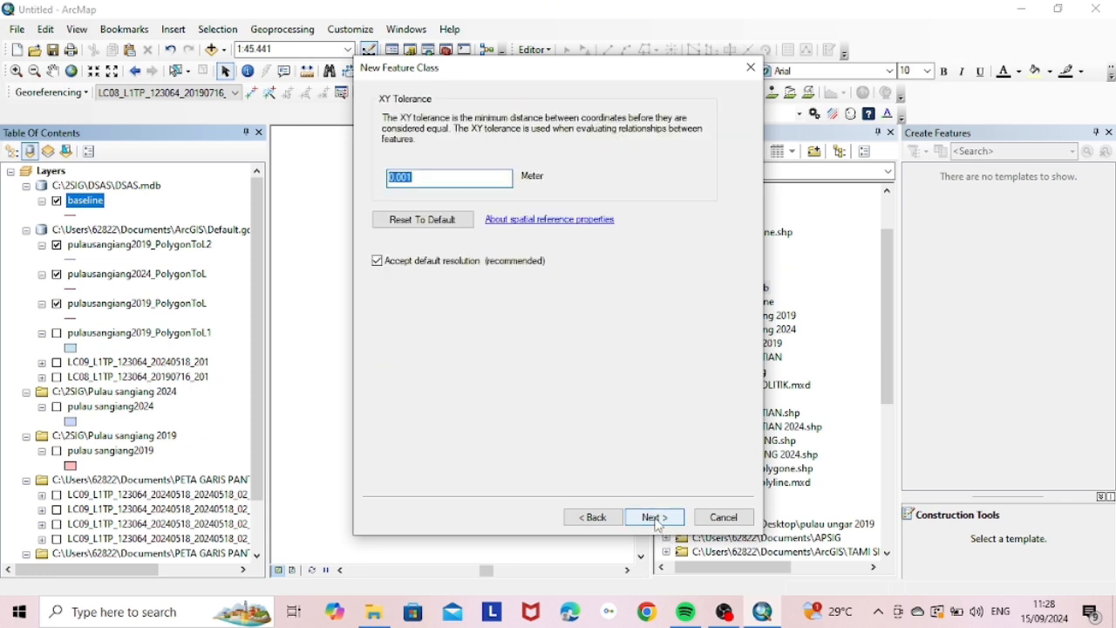
left_click(656, 518)
left_click(656, 519)
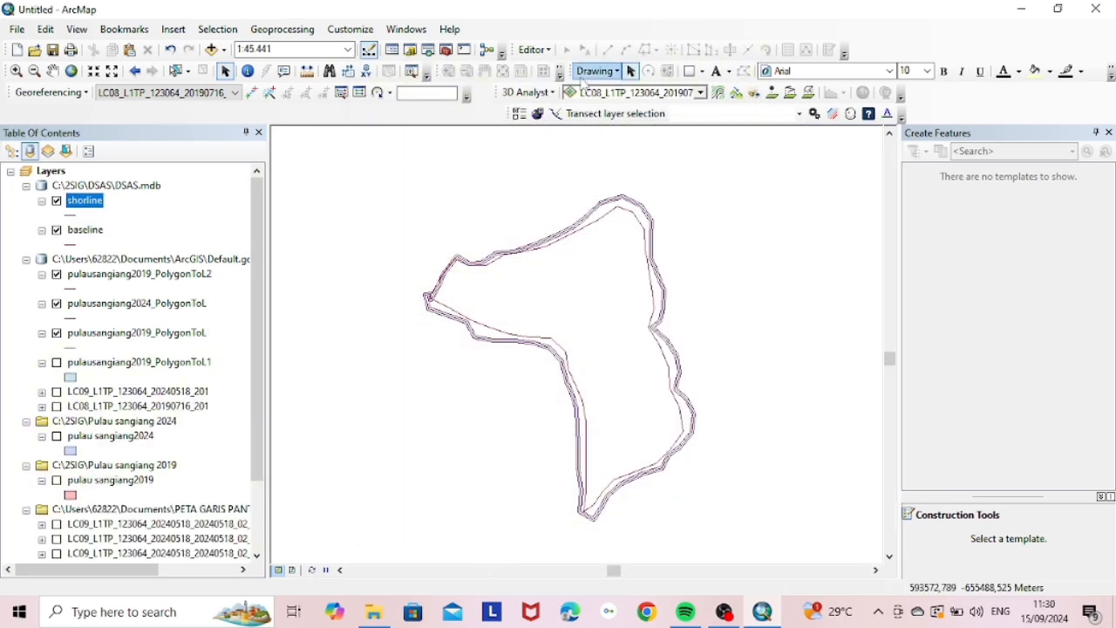
Step: Start editing the baseline layer and hide the shorline, pulausangiang2024_PolygonToL and pulausangiang2019_PolygonToL layers
left_click(534, 49)
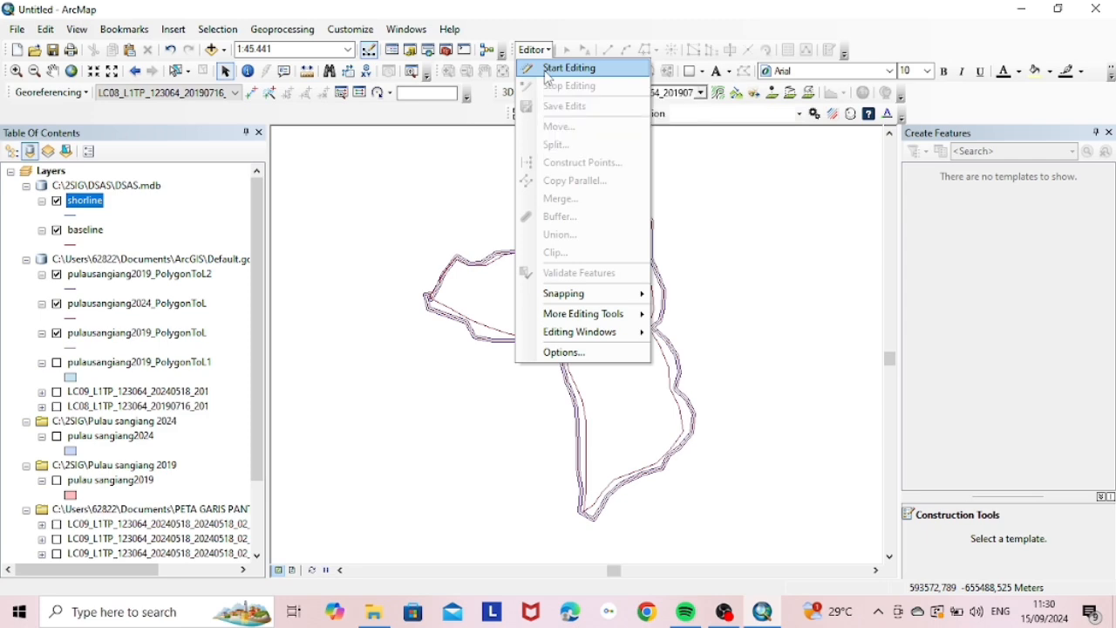
left_click(559, 68)
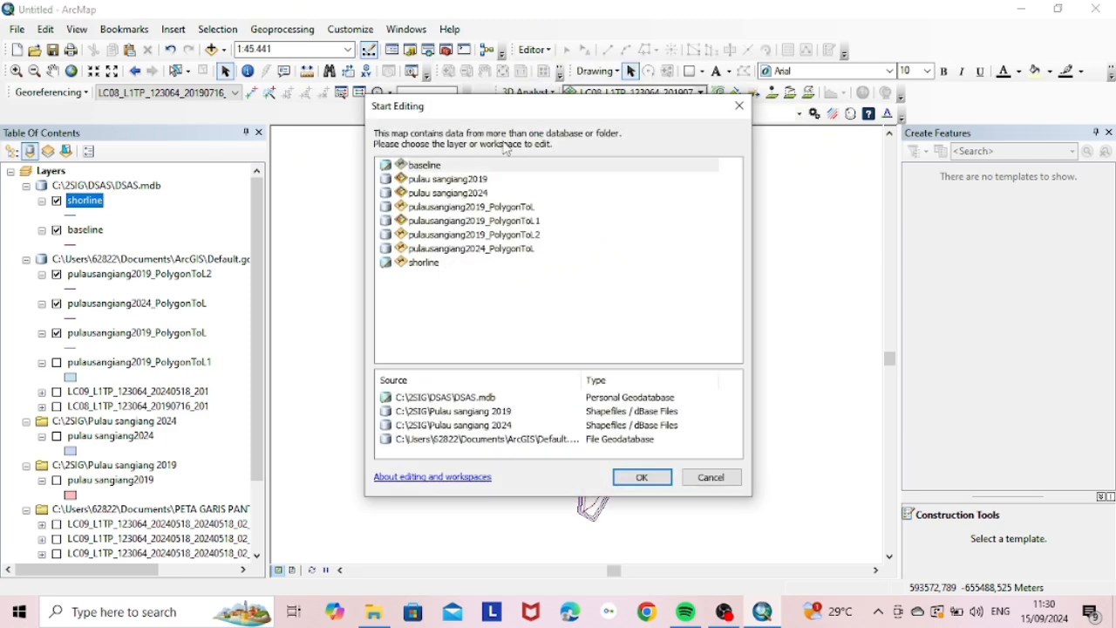
left_click(435, 170)
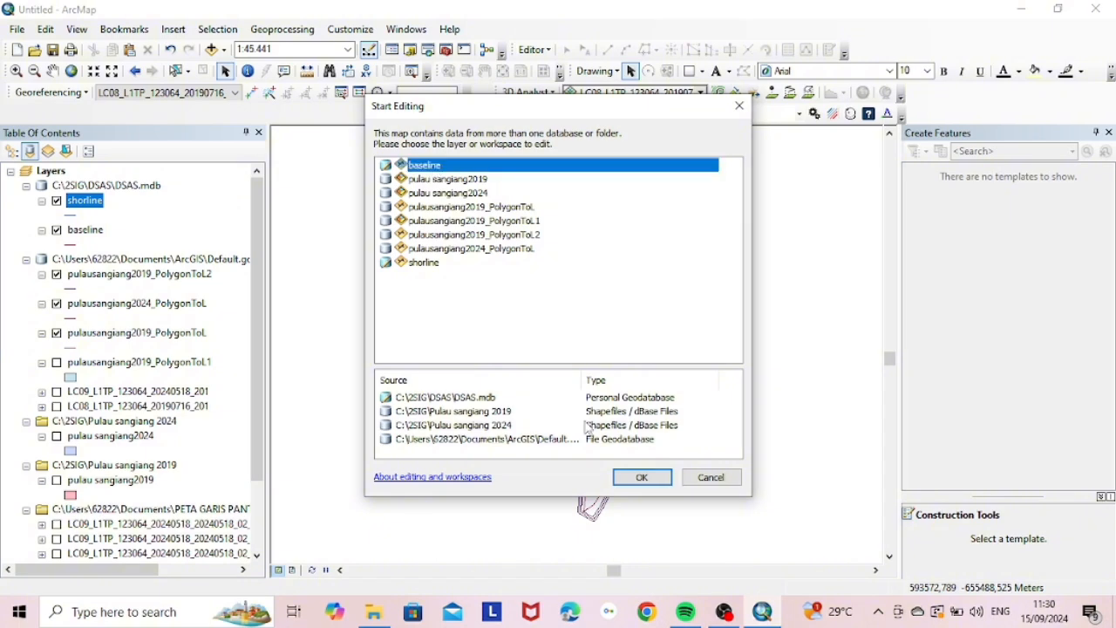
left_click(640, 477)
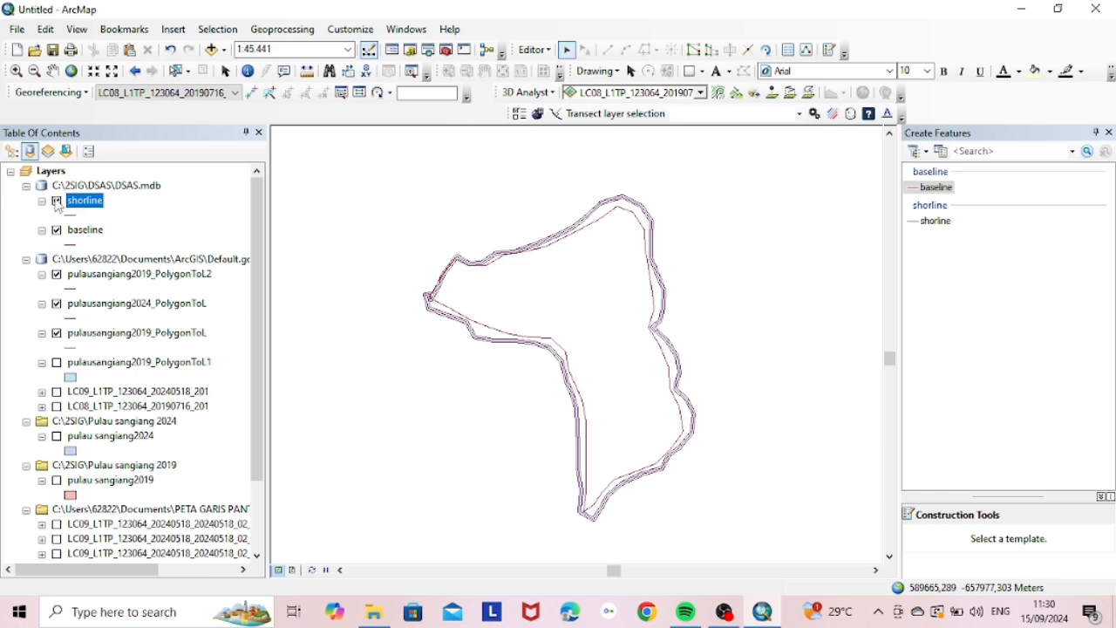
left_click(57, 305)
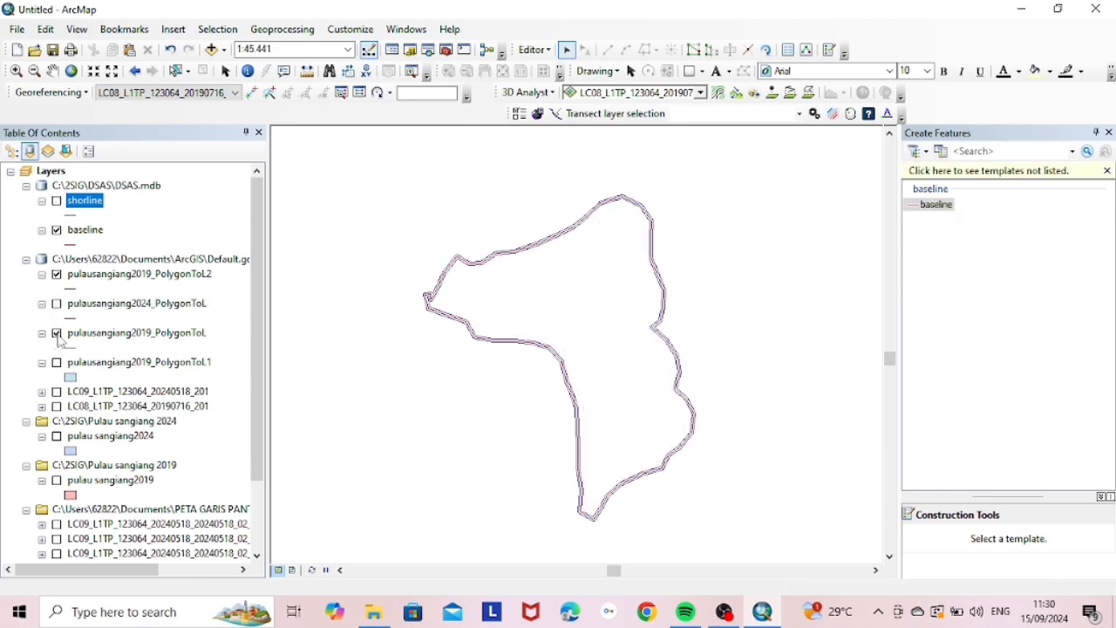
left_click(58, 334)
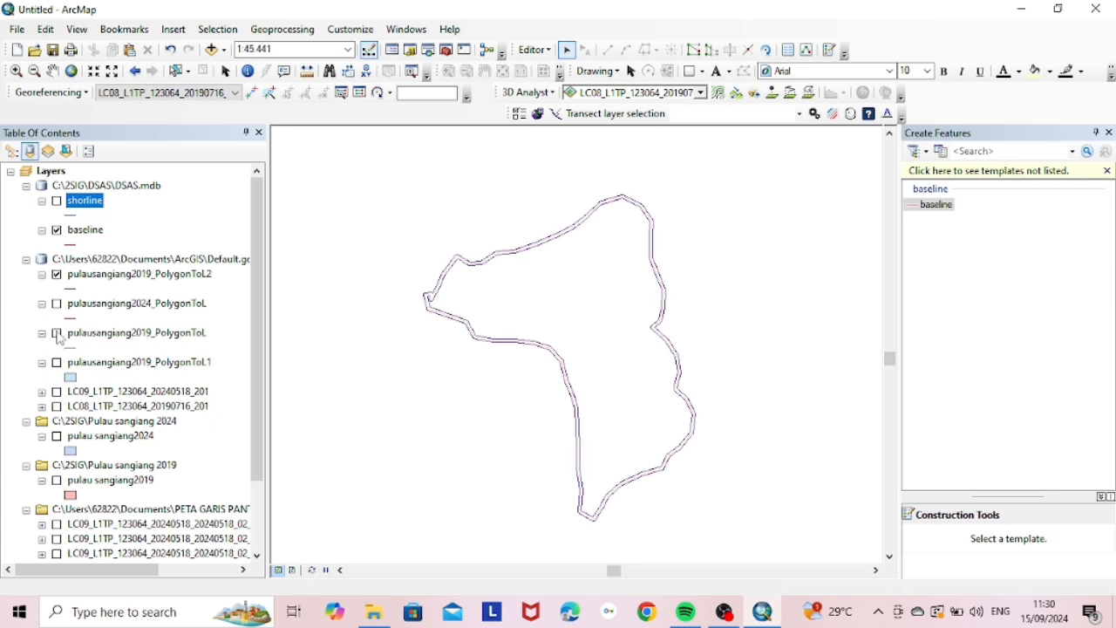
Step: Copy the outer buffer line of pulausangiang2019_PolygonToL2 and paste it into the baseline layer
left_click(484, 258)
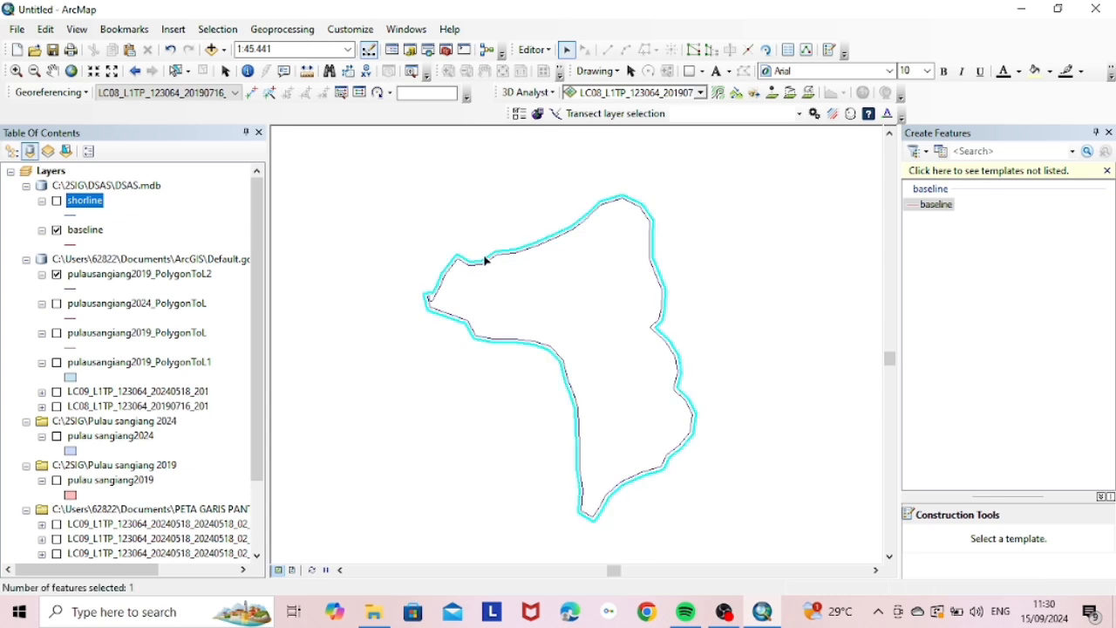
key("ctrl+v")
left_click(567, 330)
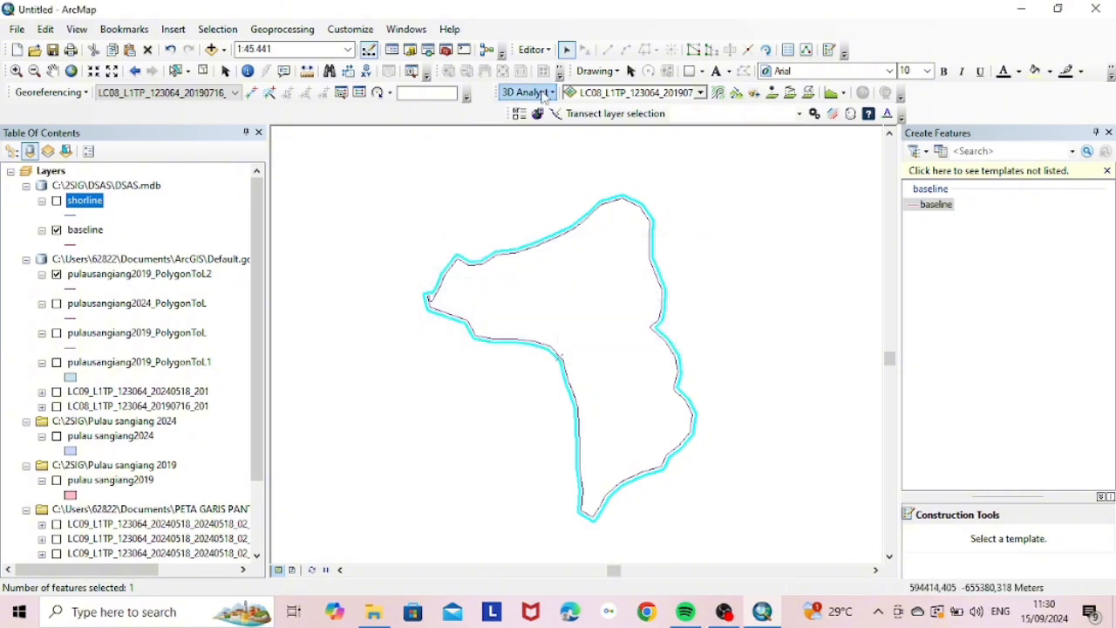
Step: Save the baseline edits and stop the edit session
left_click(545, 52)
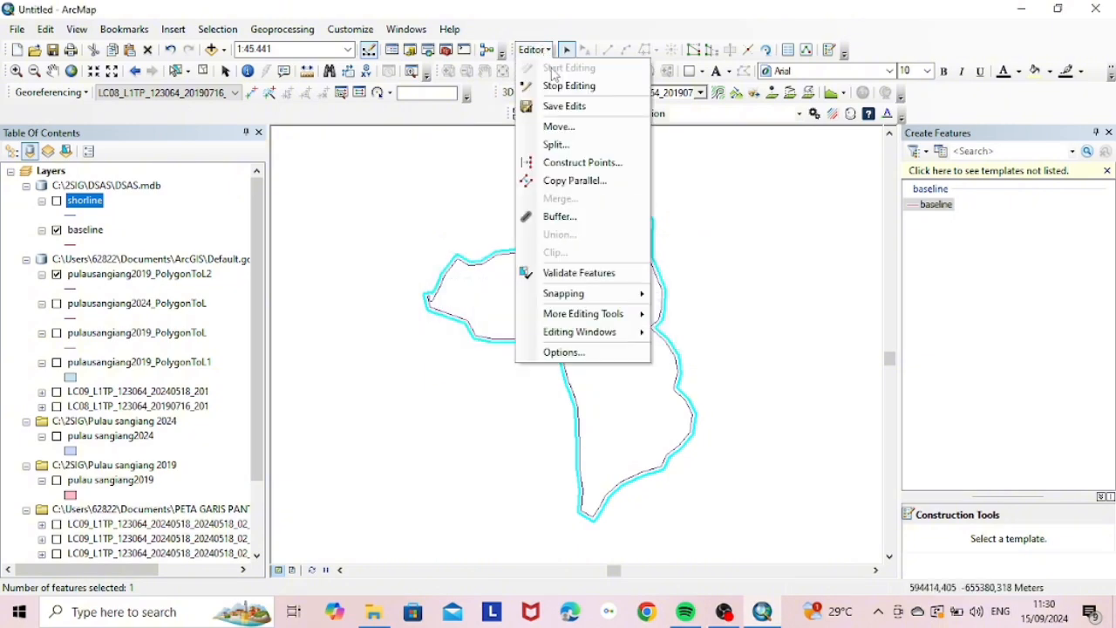
left_click(550, 105)
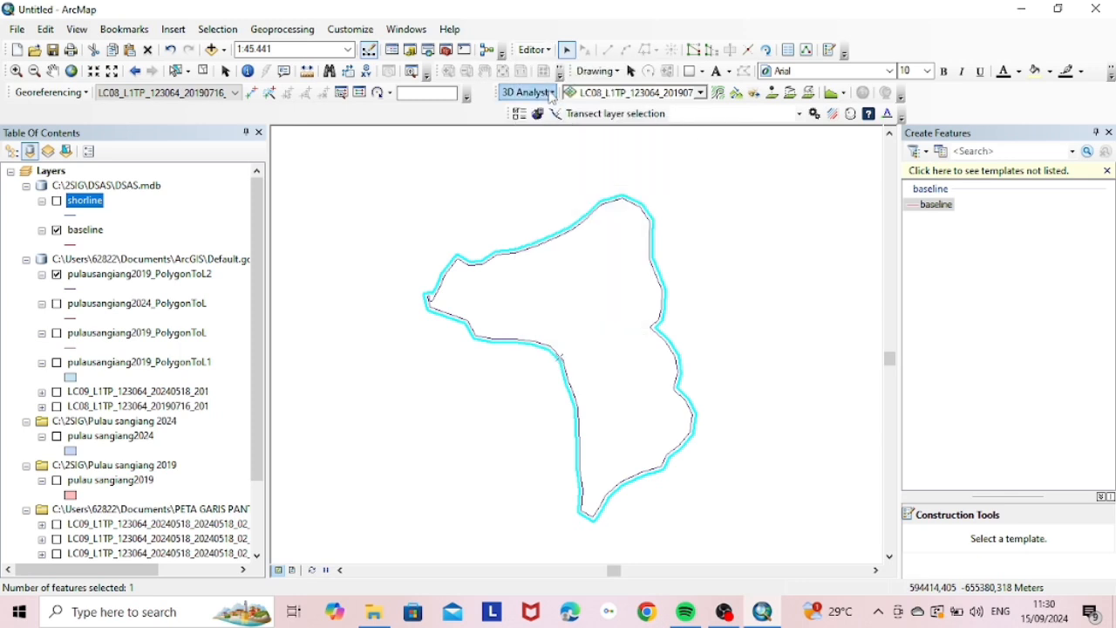
left_click(534, 50)
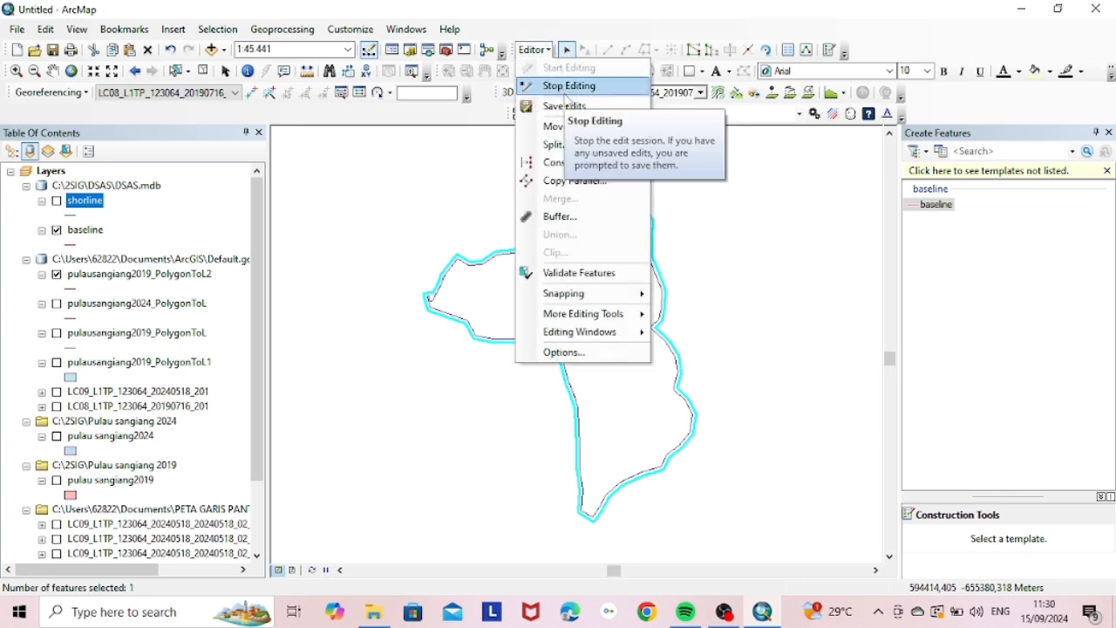
left_click(567, 106)
left_click(533, 49)
left_click(576, 87)
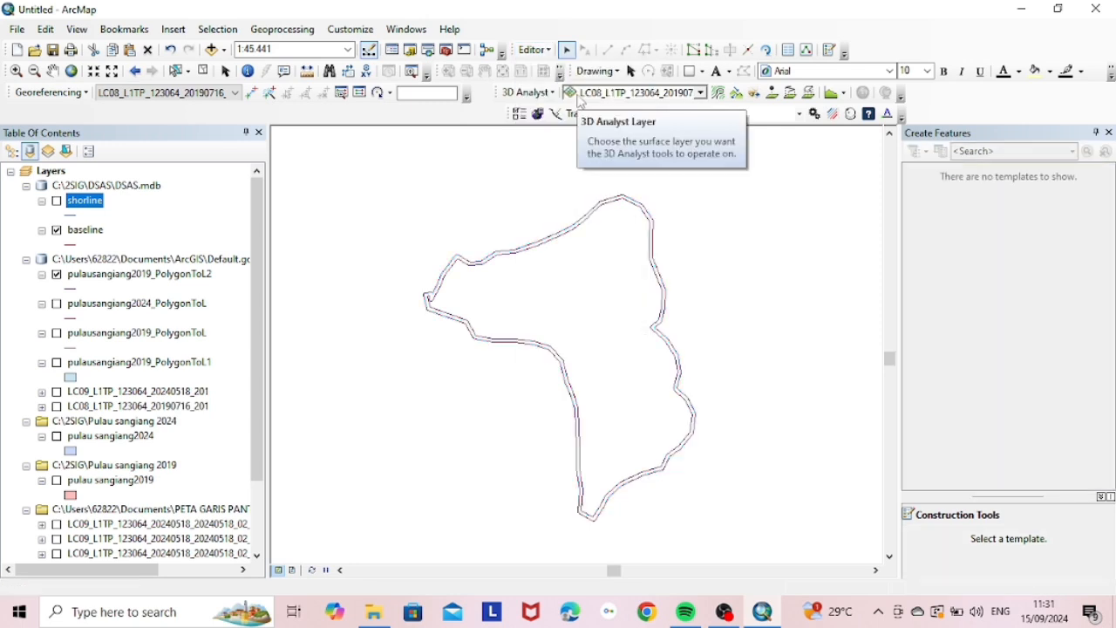
Step: Hide baseline, show the shorline and pulausangiang2024_PolygonToL layers, and start editing the shorline layer
left_click(57, 231)
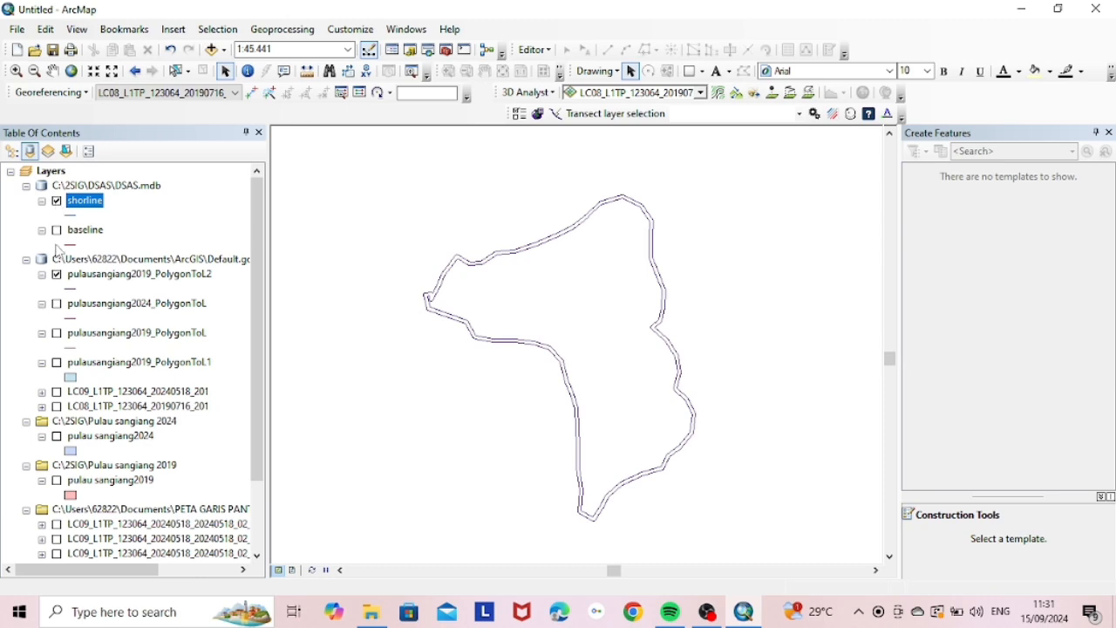
left_click(57, 304)
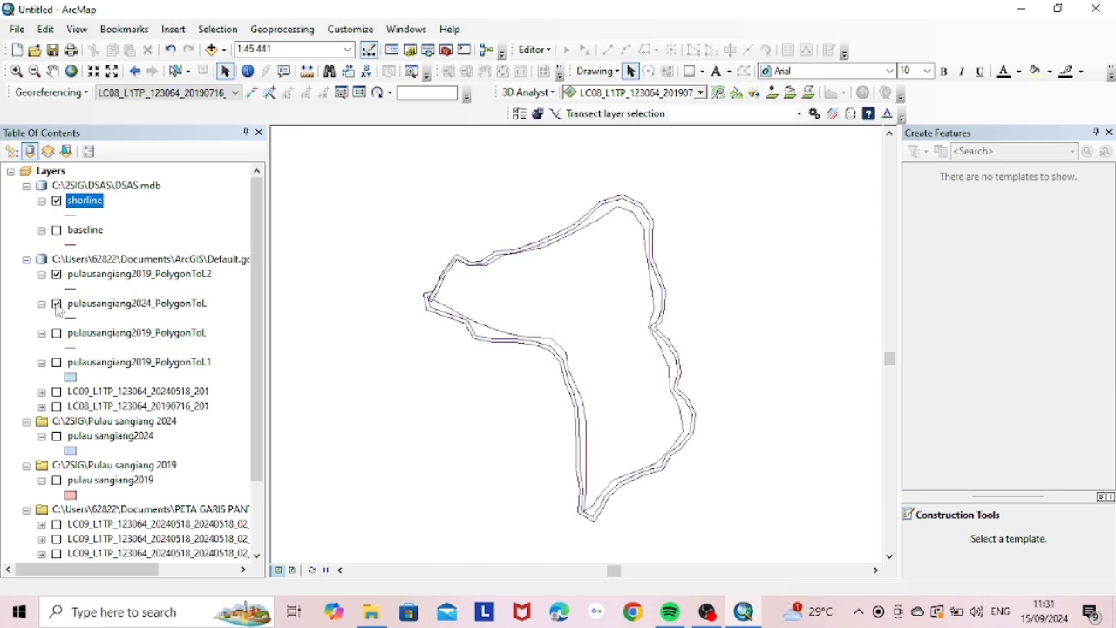
left_click(550, 50)
left_click(571, 67)
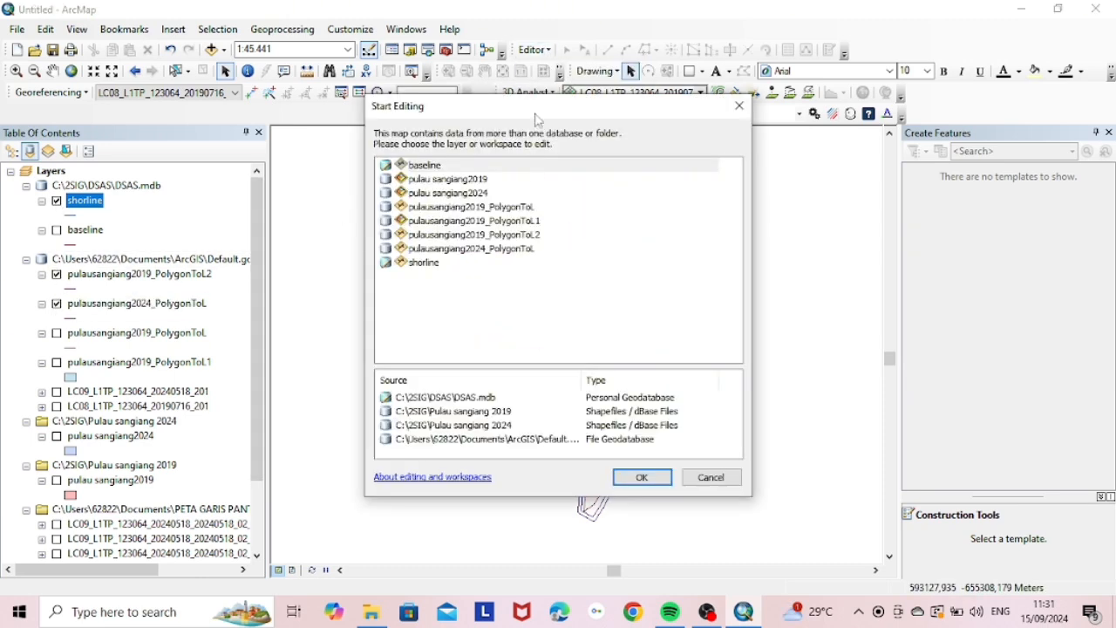
left_click(424, 262)
left_click(642, 477)
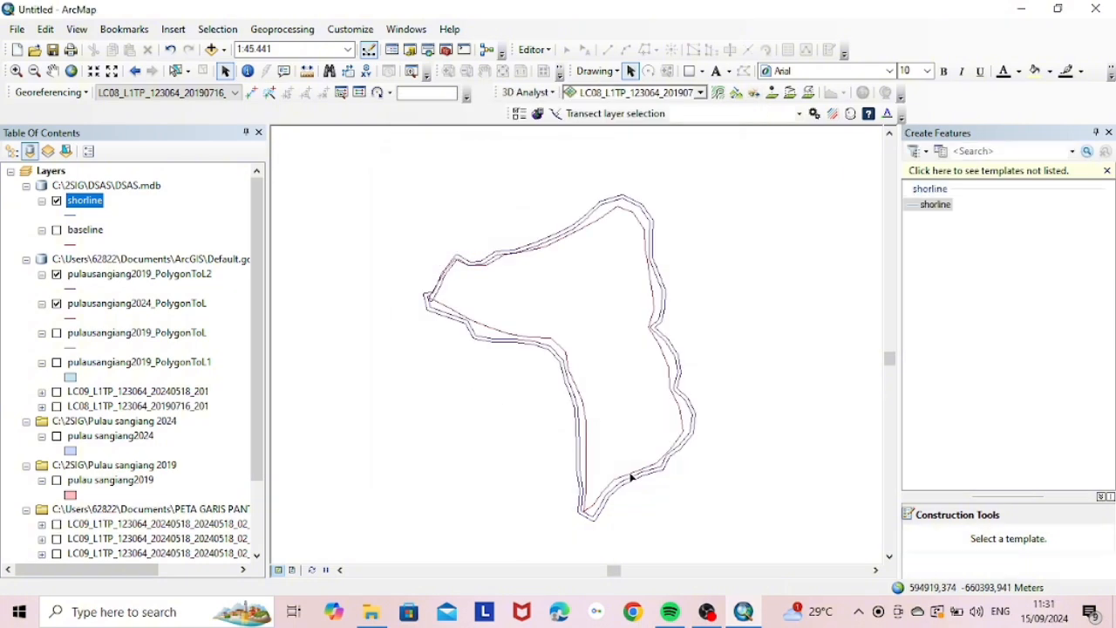
Step: Copy the Pulau Sangiang coastline and paste it into the shorline layer
left_click(591, 219)
key("ctrl+c")
key("ctrl+v")
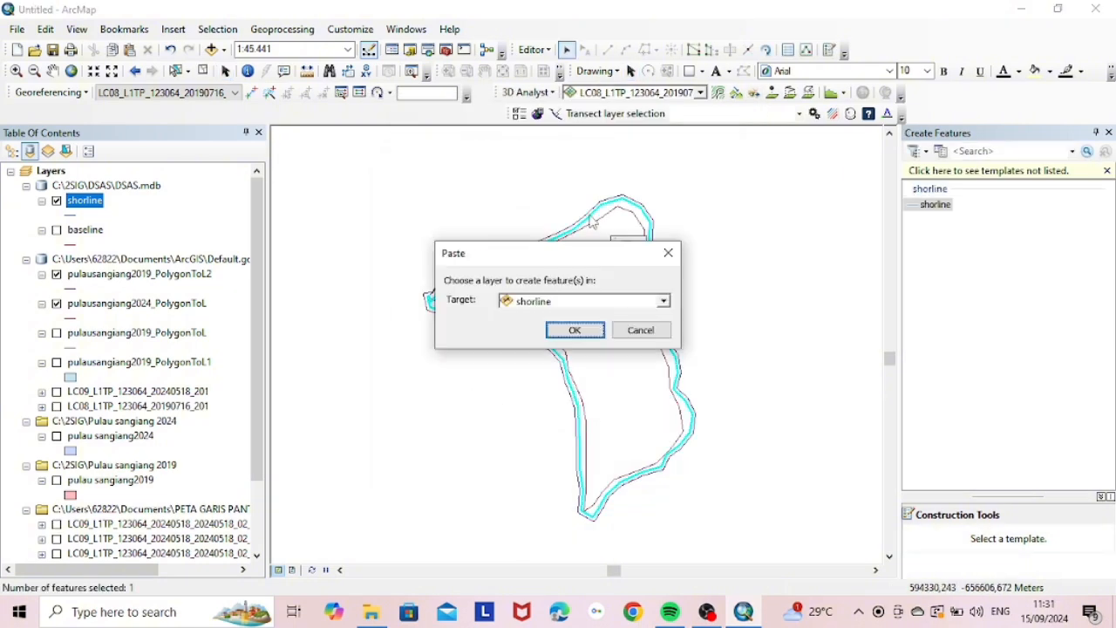
left_click(575, 329)
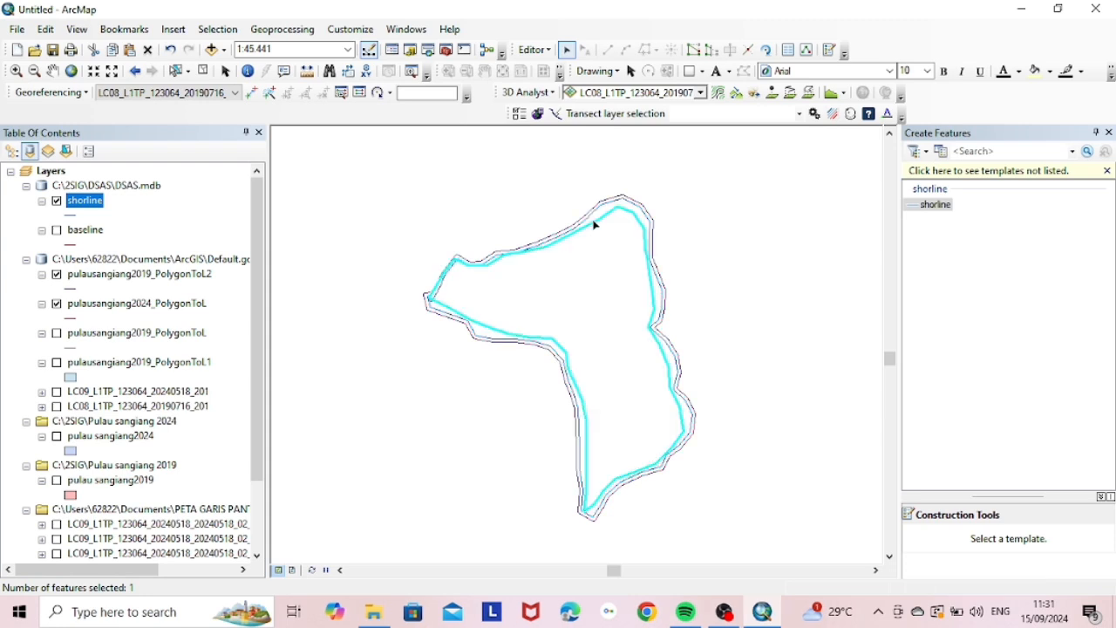
Step: Paste the copied 2024 coastline into the shorline layer, and save and close the edit session
key("ctrl+v")
left_click(576, 329)
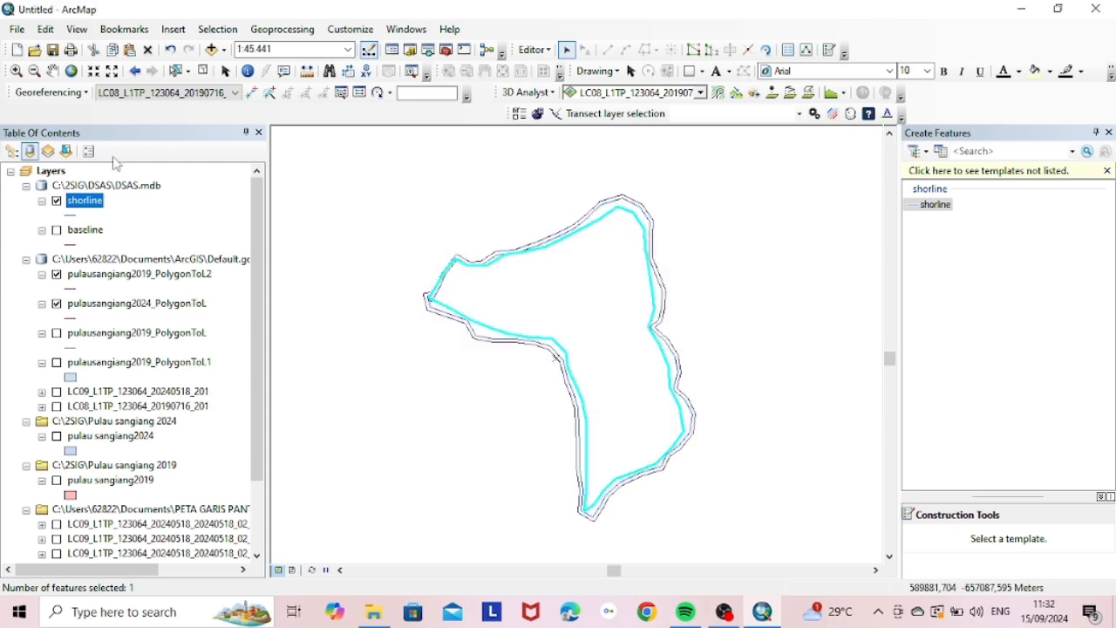
left_click(534, 50)
left_click(564, 105)
left_click(534, 50)
left_click(568, 86)
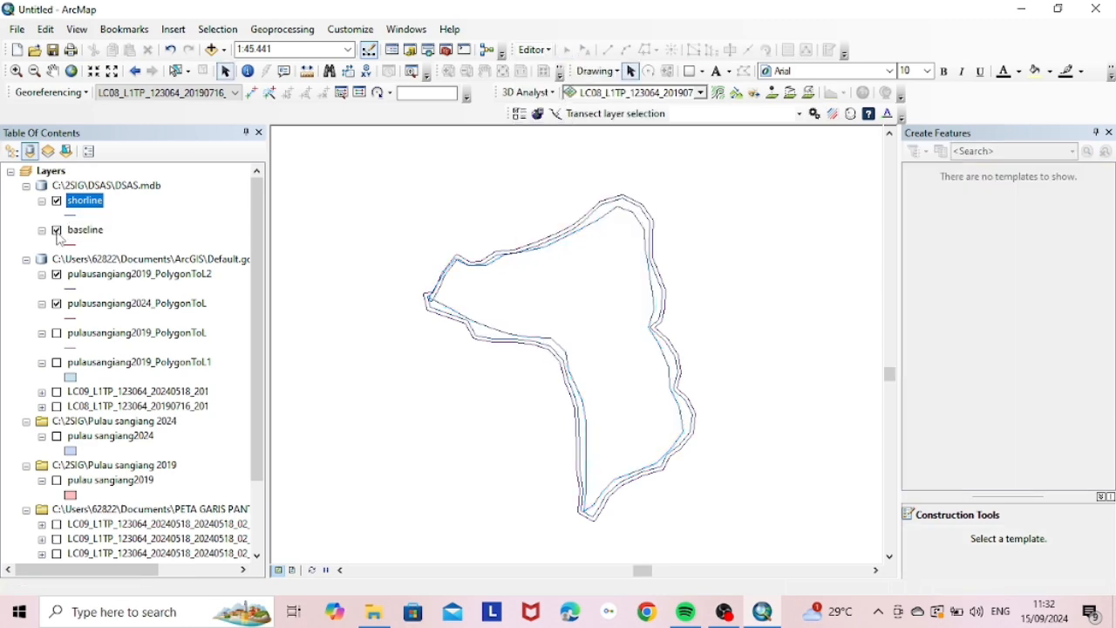
Step: Add the DSAS_date, DSAS_uncy and DSAS_type attribute fields to the shorline layer with the DSAS Shoreline Attribute Automator
left_click(520, 113)
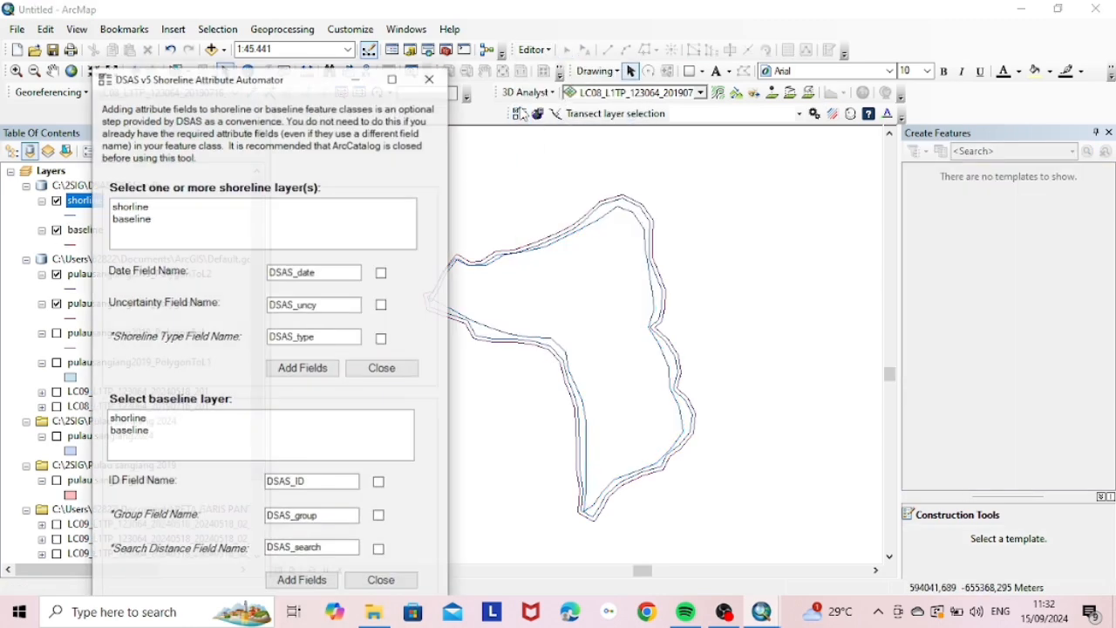
left_click(262, 208)
left_click(382, 272)
left_click(382, 304)
left_click(382, 339)
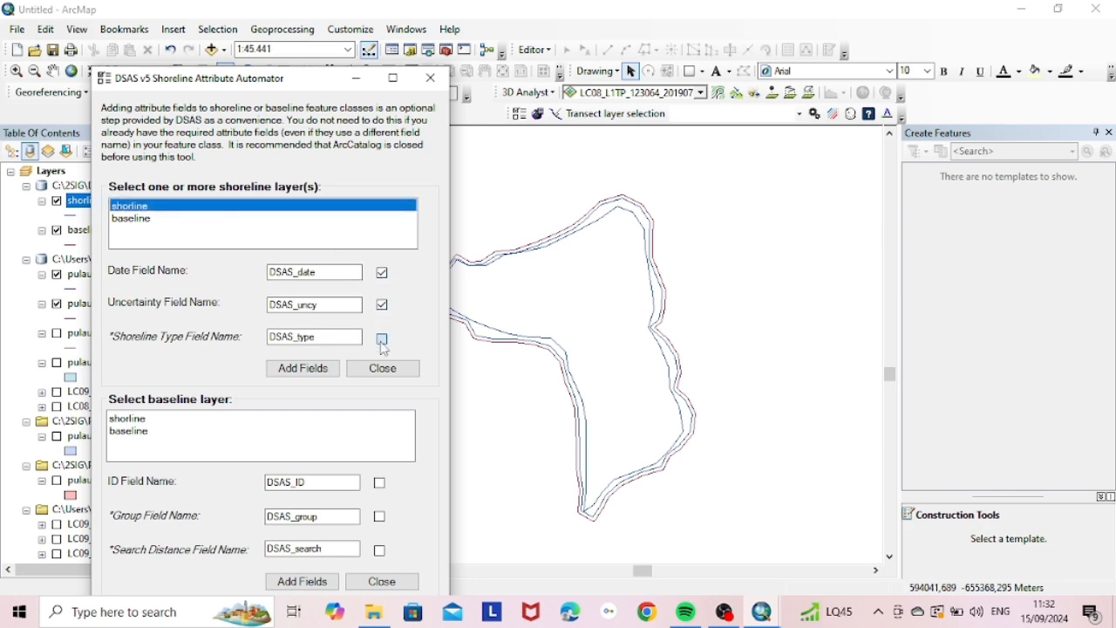
left_click(321, 370)
left_click(305, 383)
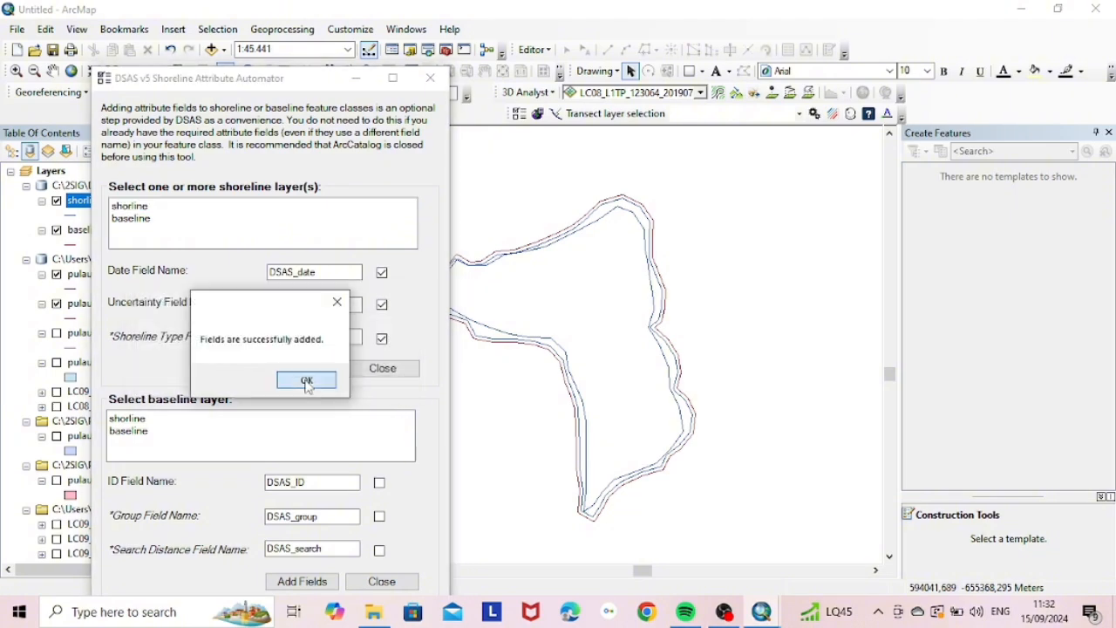
left_click(305, 381)
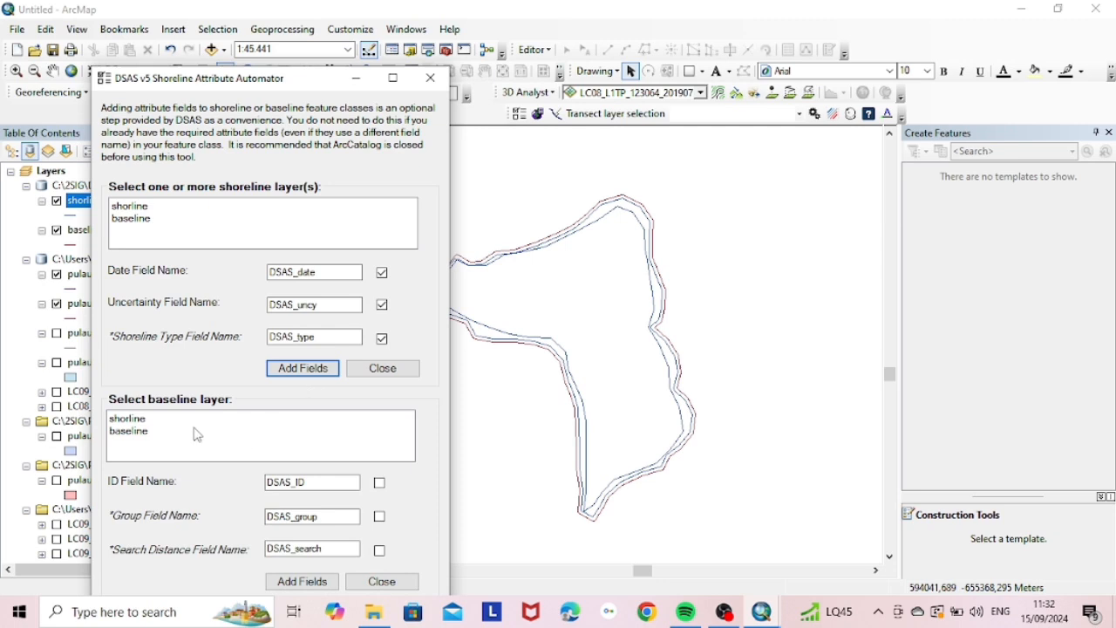
Step: Add the DSAS_ID, DSAS_group and DSAS_search attribute fields to the baseline layer and close the Attribute Automator
left_click(135, 432)
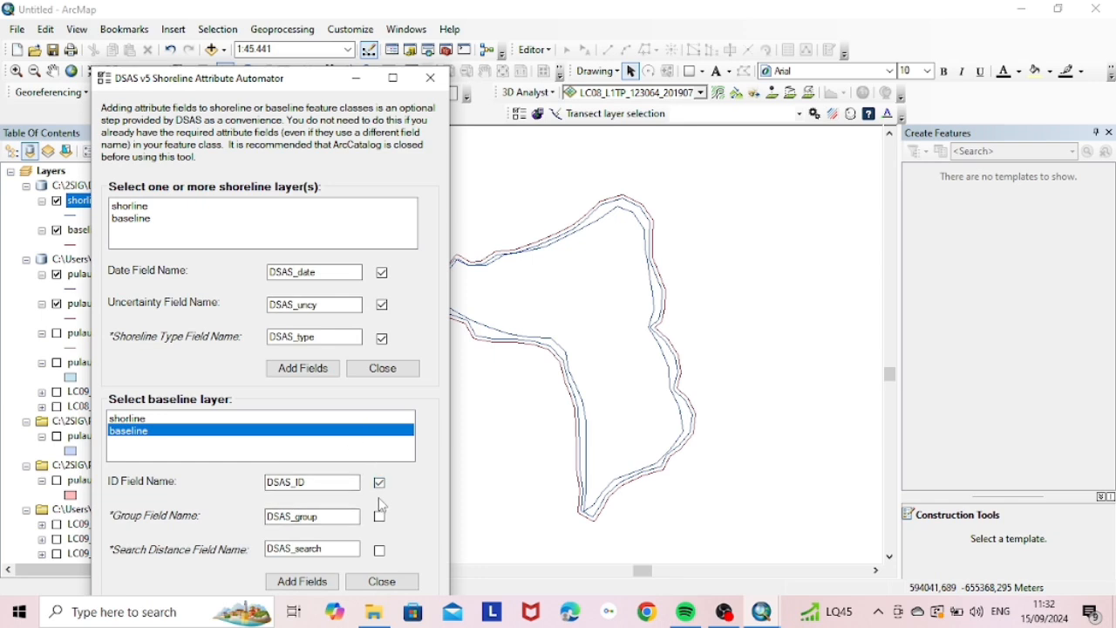
left_click(382, 519)
left_click(380, 551)
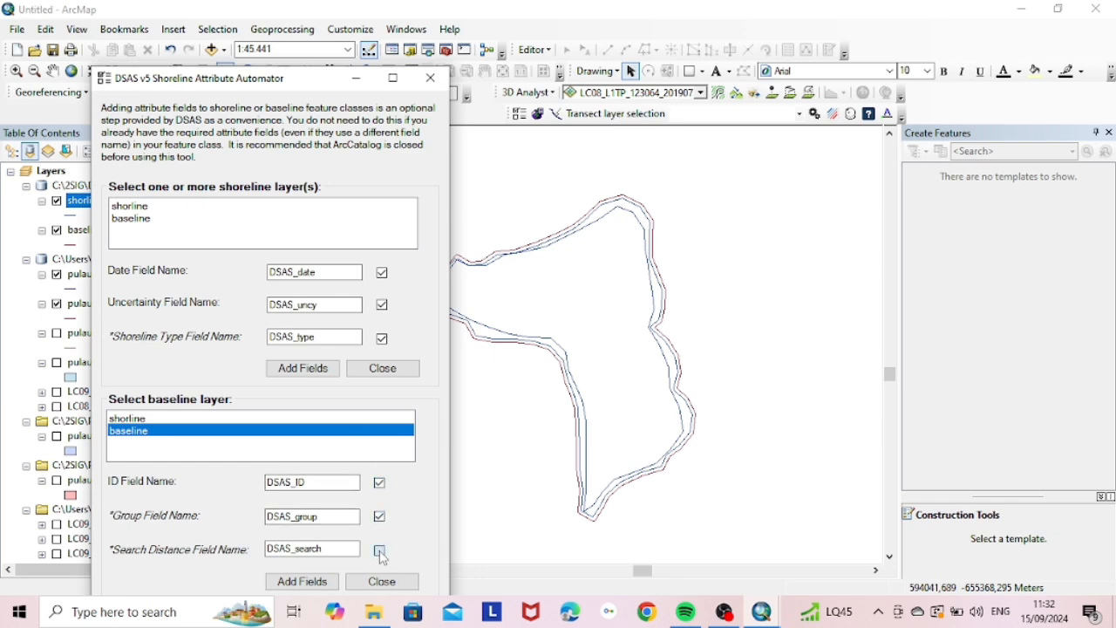
left_click(315, 588)
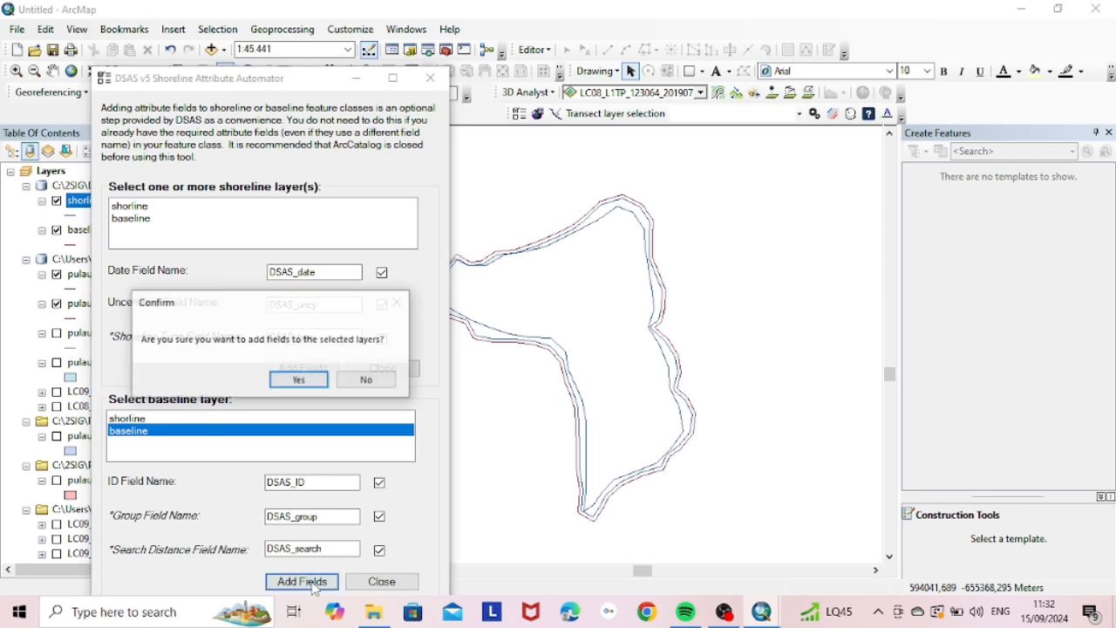
left_click(291, 384)
left_click(288, 383)
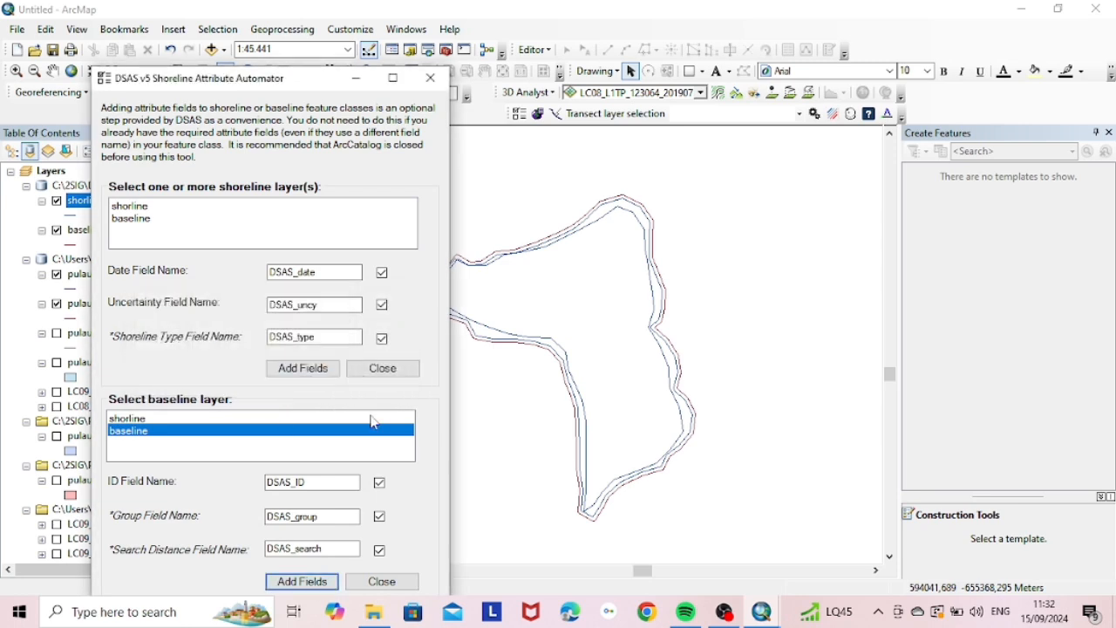
left_click(430, 77)
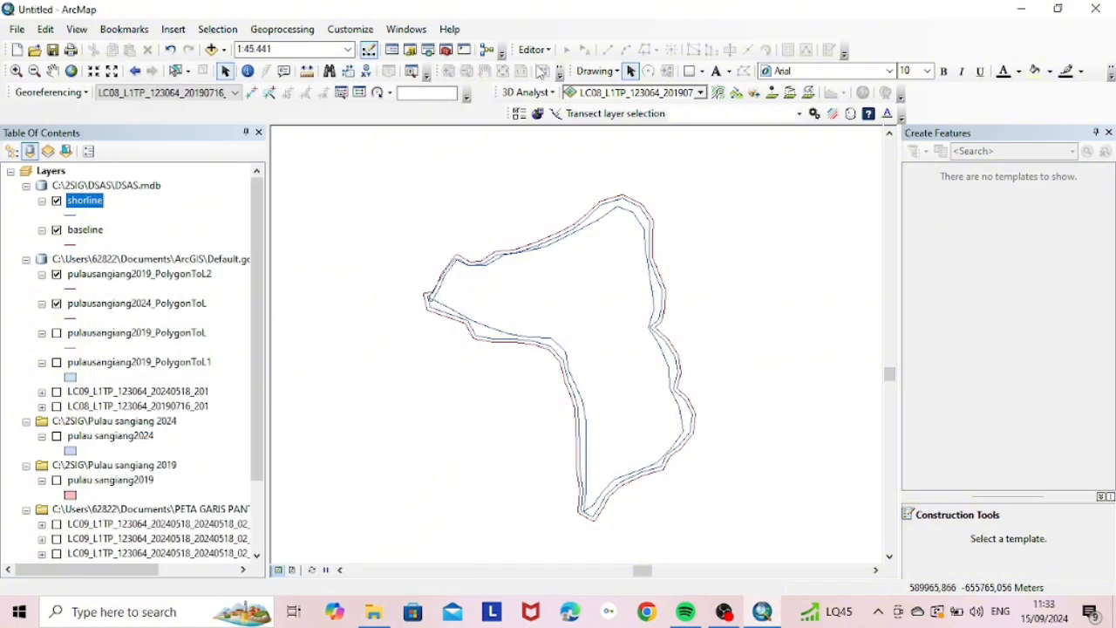
Step: Start an edit session on the baseline layer in the DSAS.mdb geodatabase
left_click(534, 50)
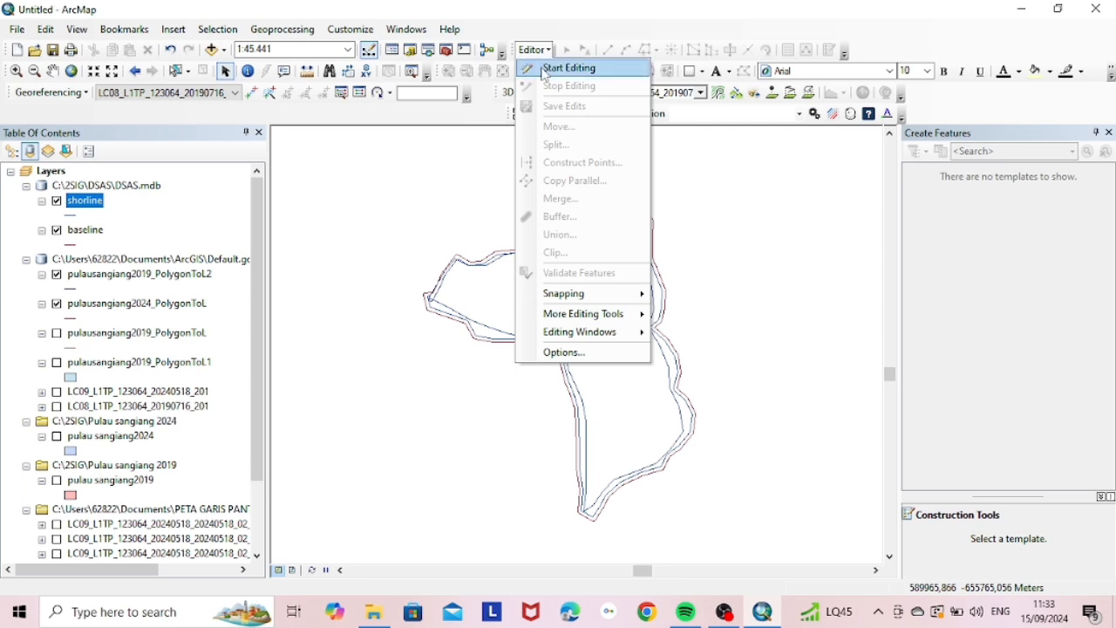
left_click(567, 68)
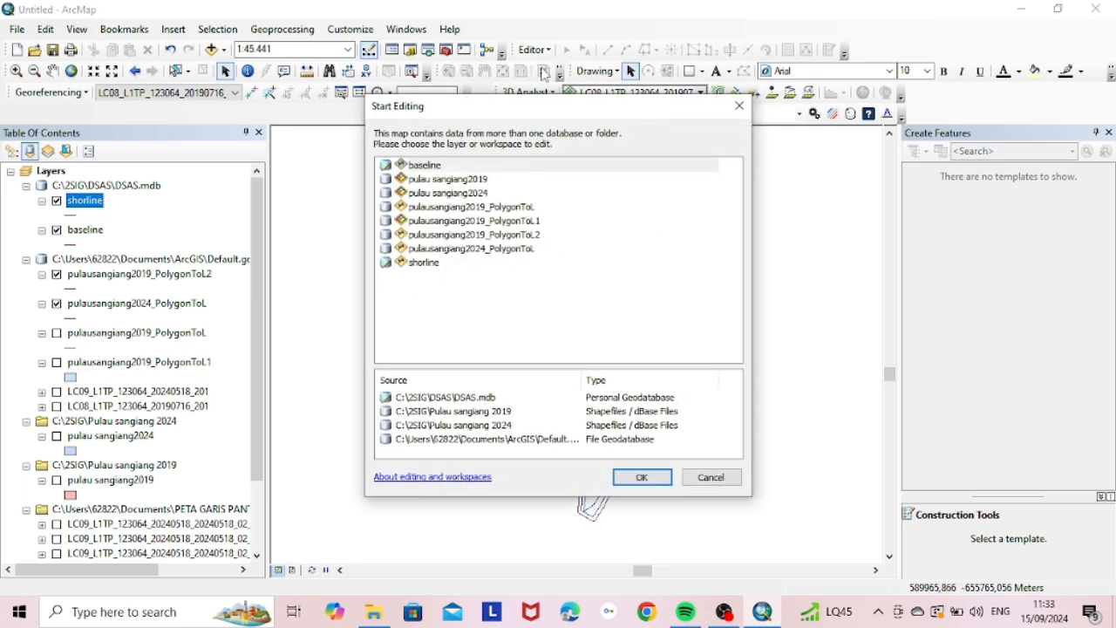
left_click(448, 169)
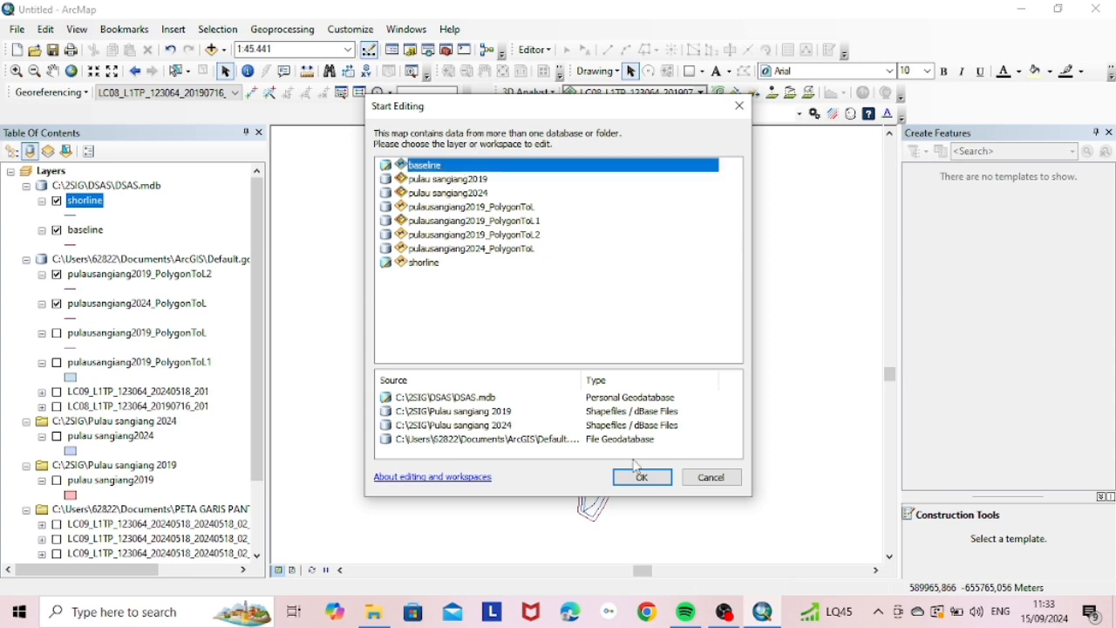
left_click(639, 479)
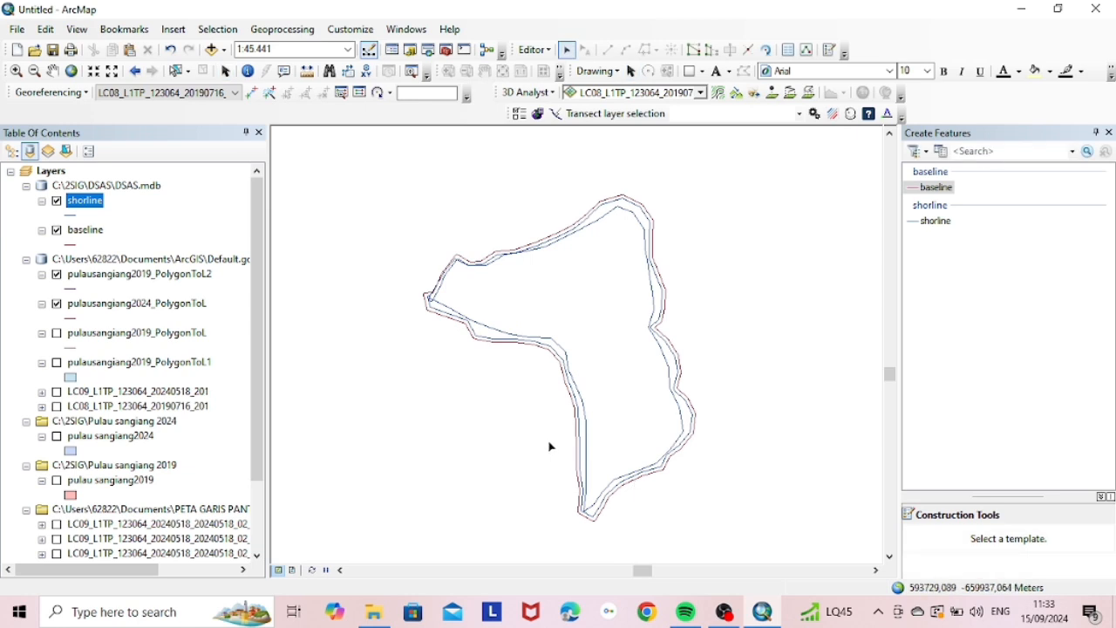
Step: In the baseline attribute table, set DSAS_ID to 1 and DSAS_group to 2 for the polyline
left_click(76, 231)
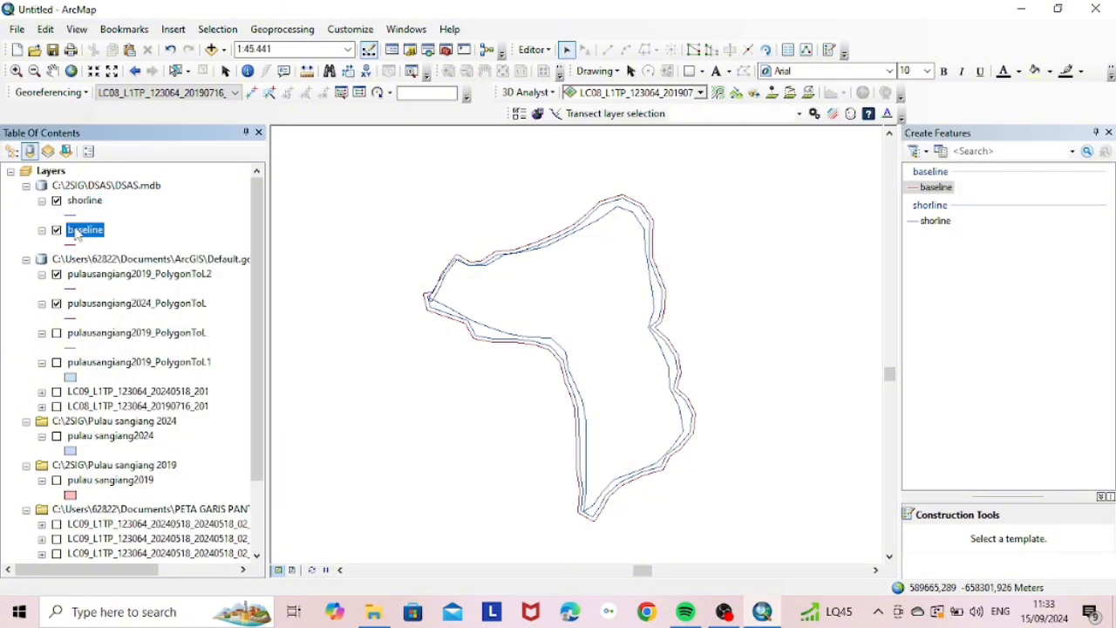
right_click(77, 232)
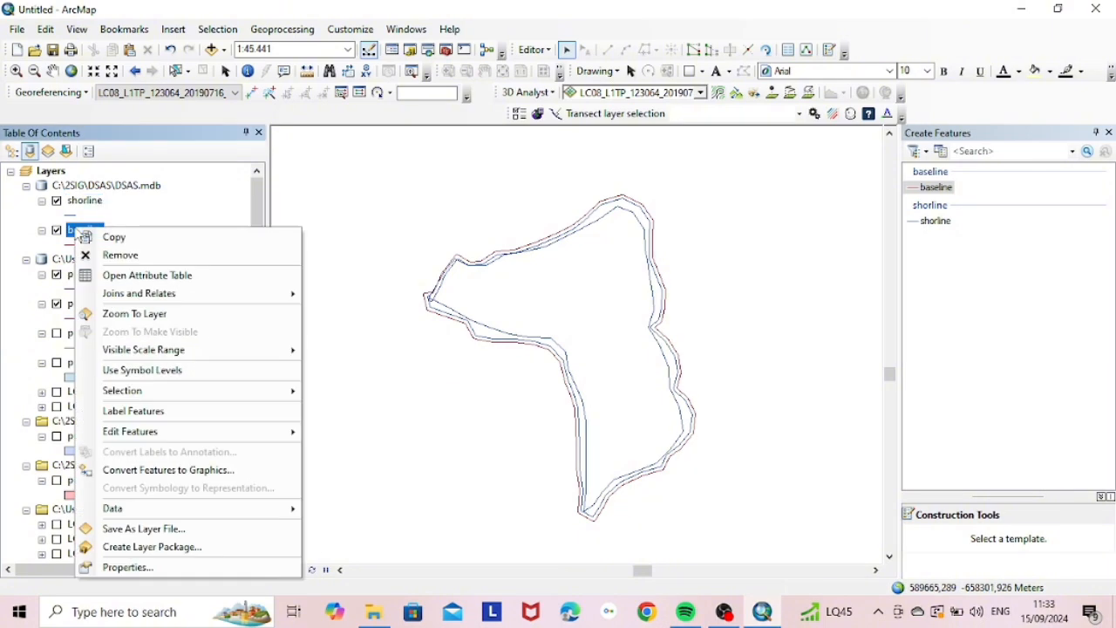
left_click(101, 275)
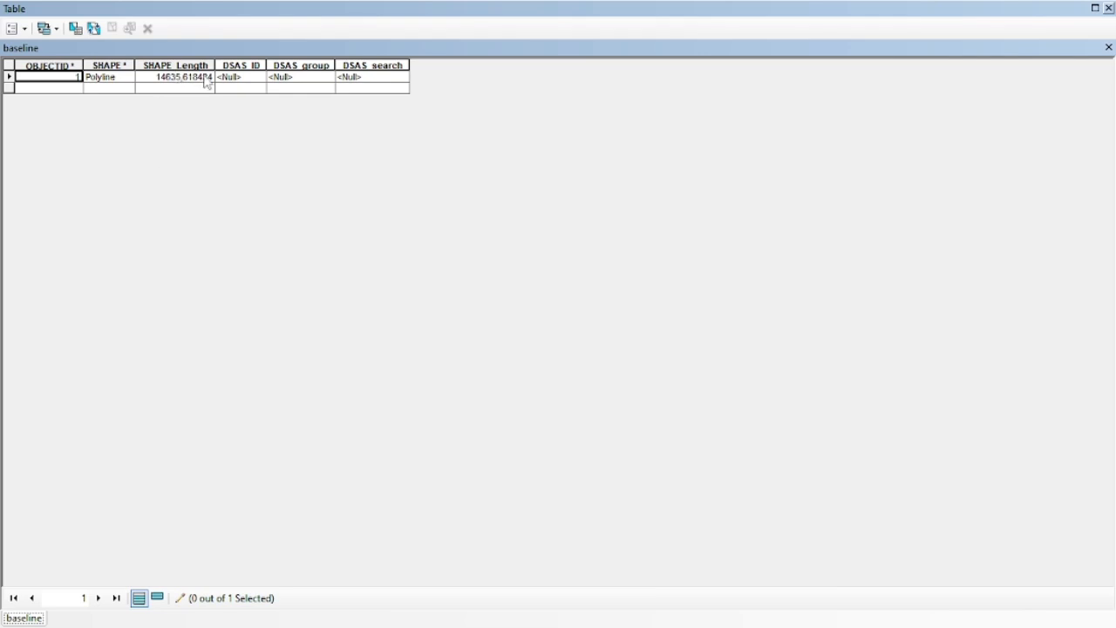
left_click(247, 77)
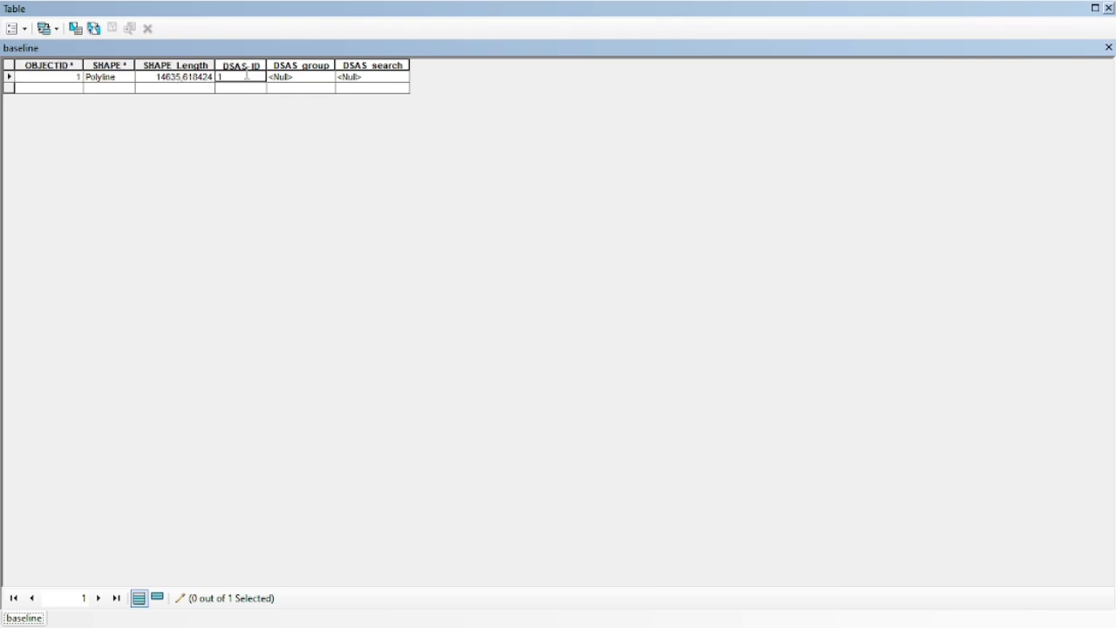
left_click(288, 76)
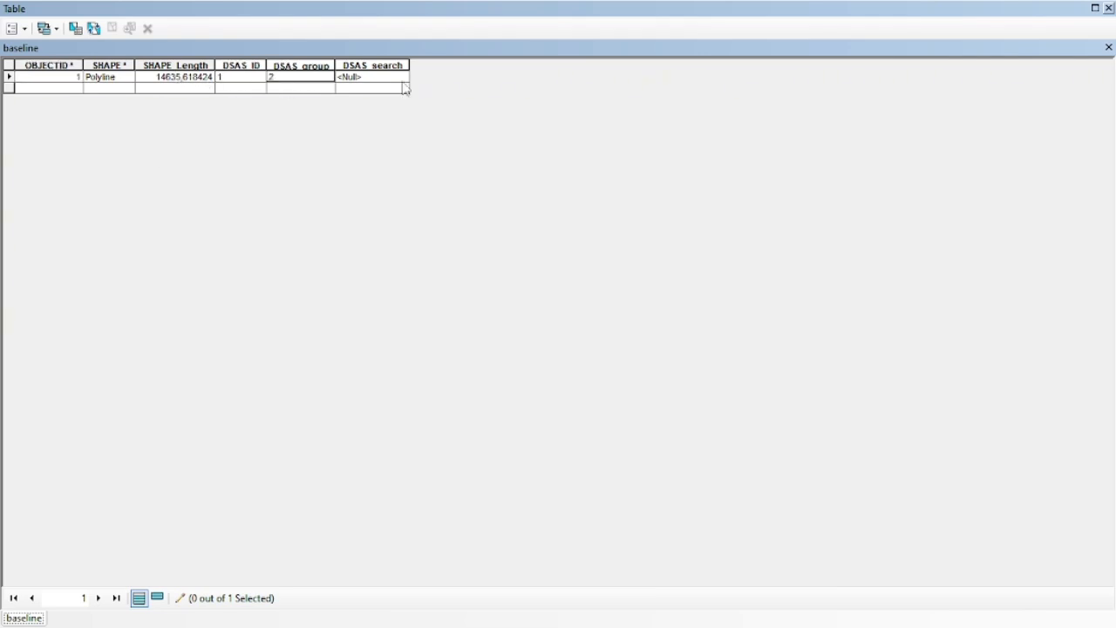
left_click(1110, 9)
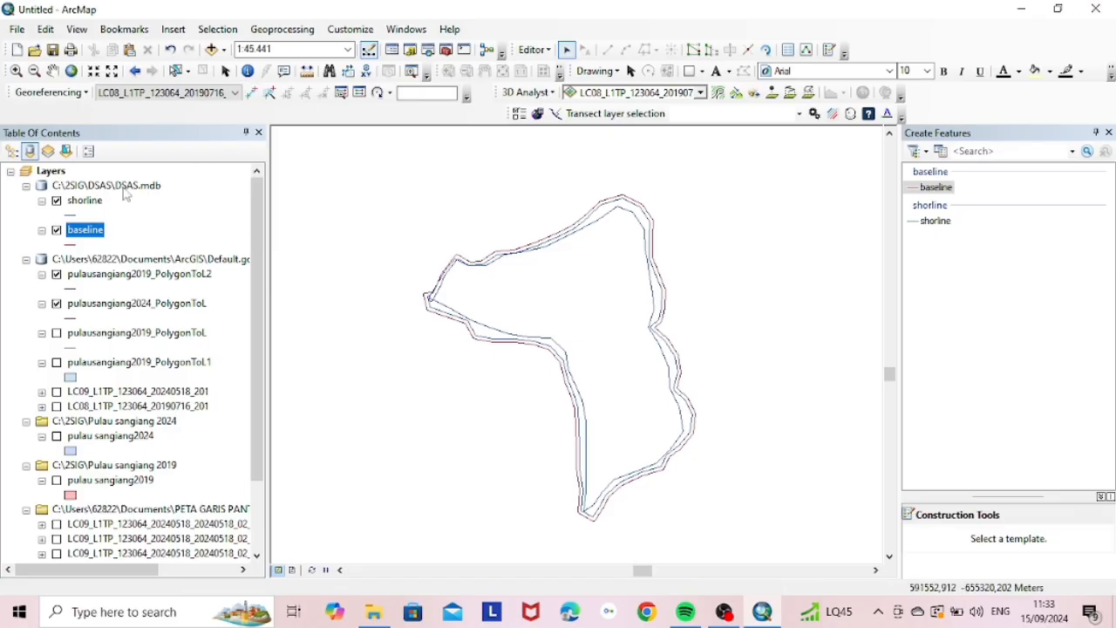
Step: In the shorline attribute table, set DSAS_date to 02/02/2019 for the first polyline and 27/05/2024 for the second
left_click(85, 202)
right_click(97, 206)
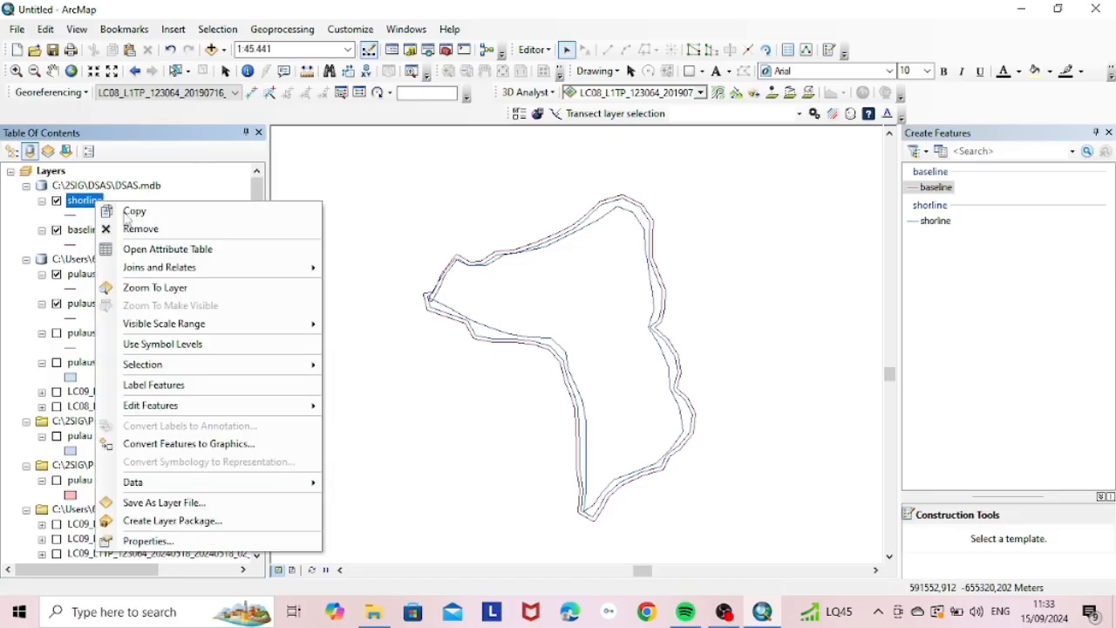
left_click(177, 251)
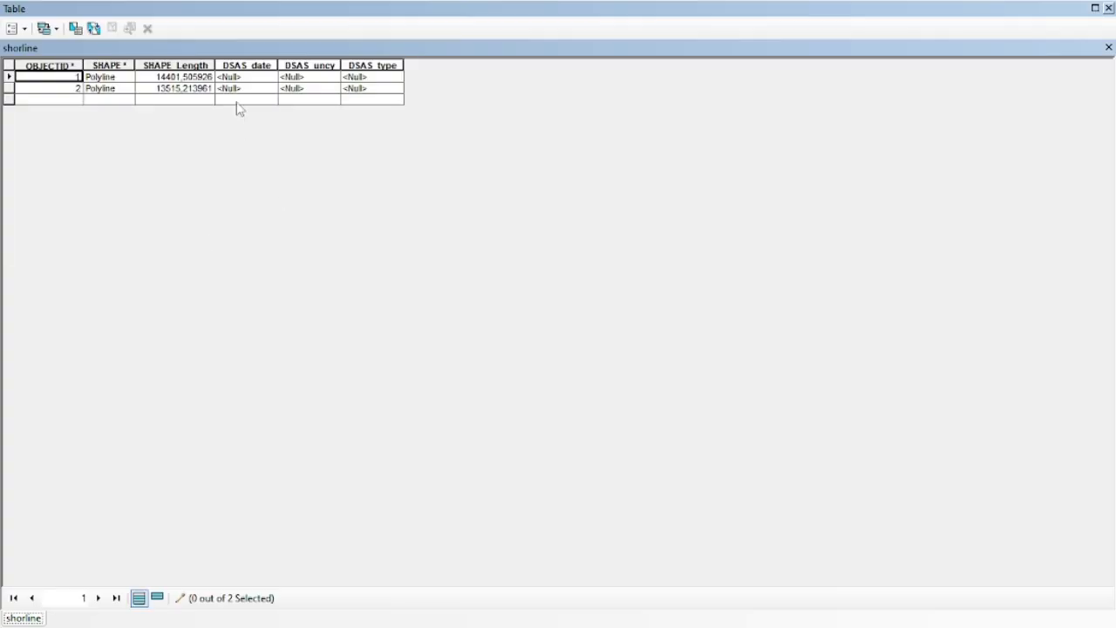
left_click(252, 78)
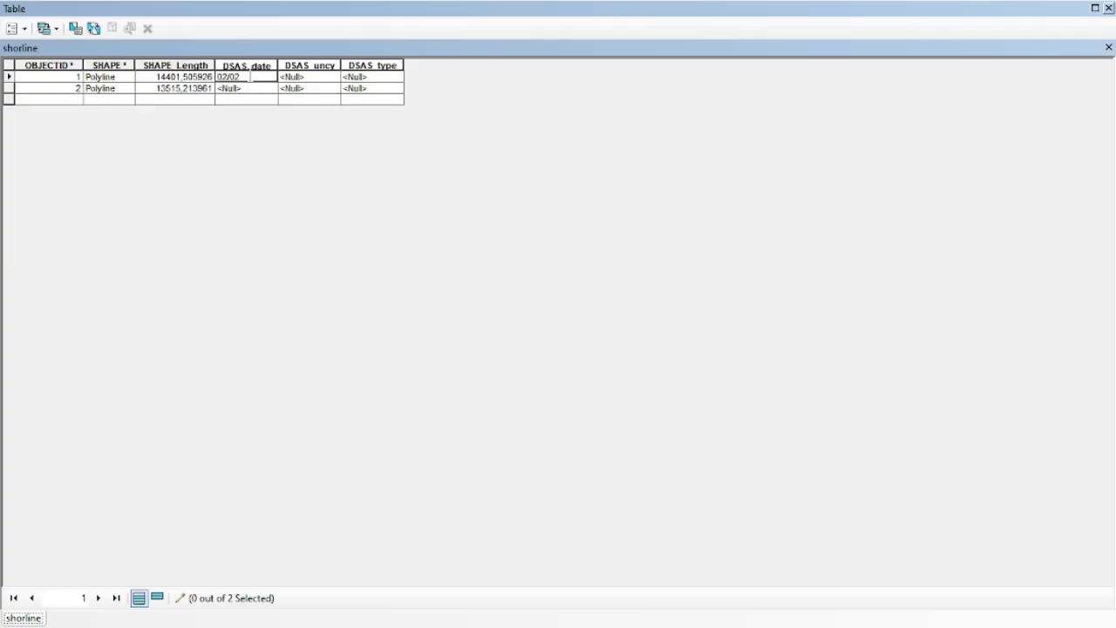
type("02/02/2019")
left_click(249, 86)
type("27/05/2024")
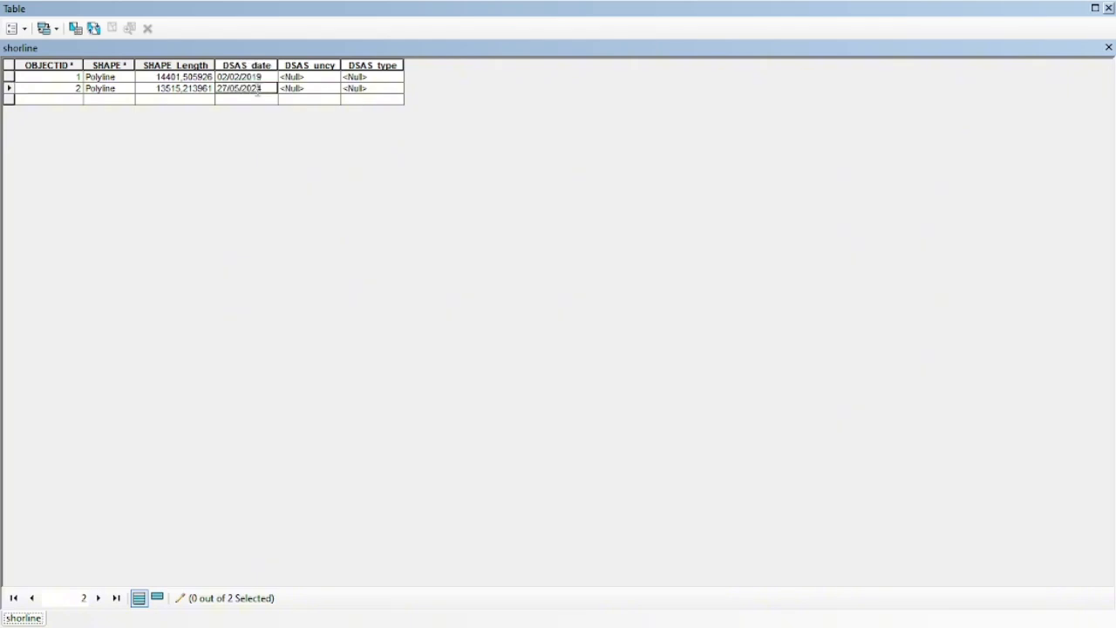
Step: Set DSAS_uncy to 1 for the first shorline record and 2 for the second, and close the table
left_click(307, 77)
left_click(309, 88)
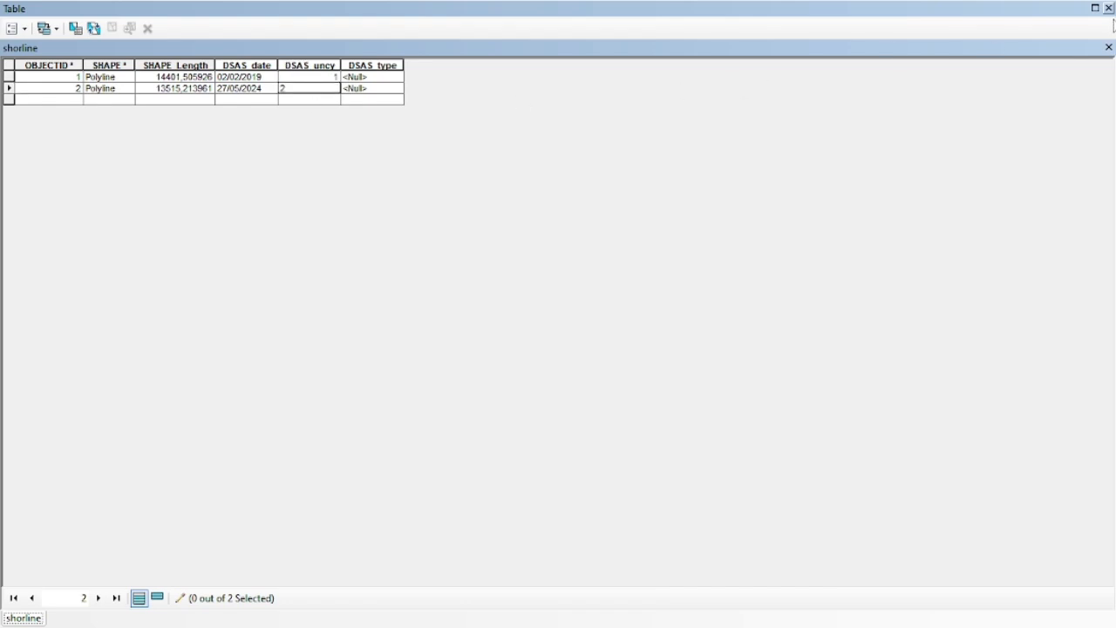
left_click(1109, 9)
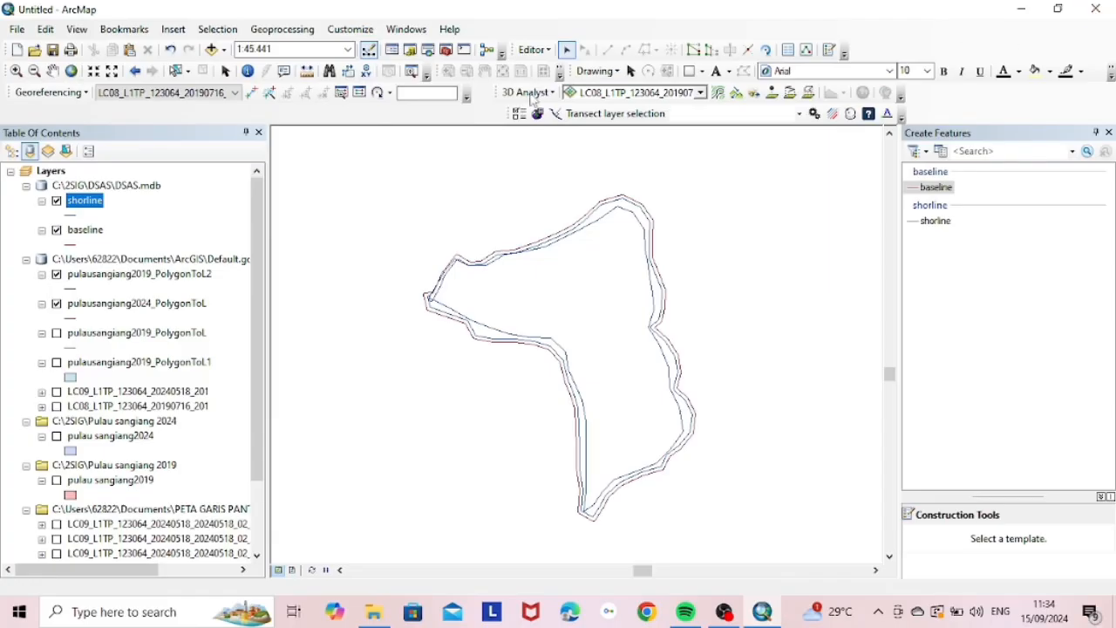
Step: Set the DSAS default baseline parameters to layer baseline, ID field DSAS_ID, group field DSAS_group and search distance field DSAS_search
left_click(538, 114)
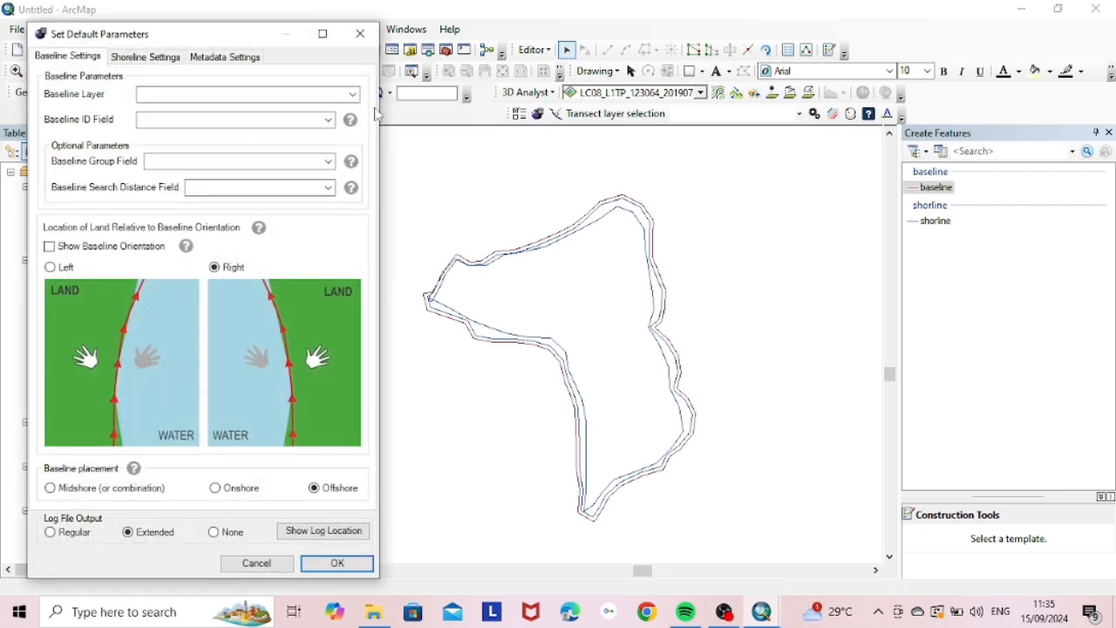
left_click(352, 93)
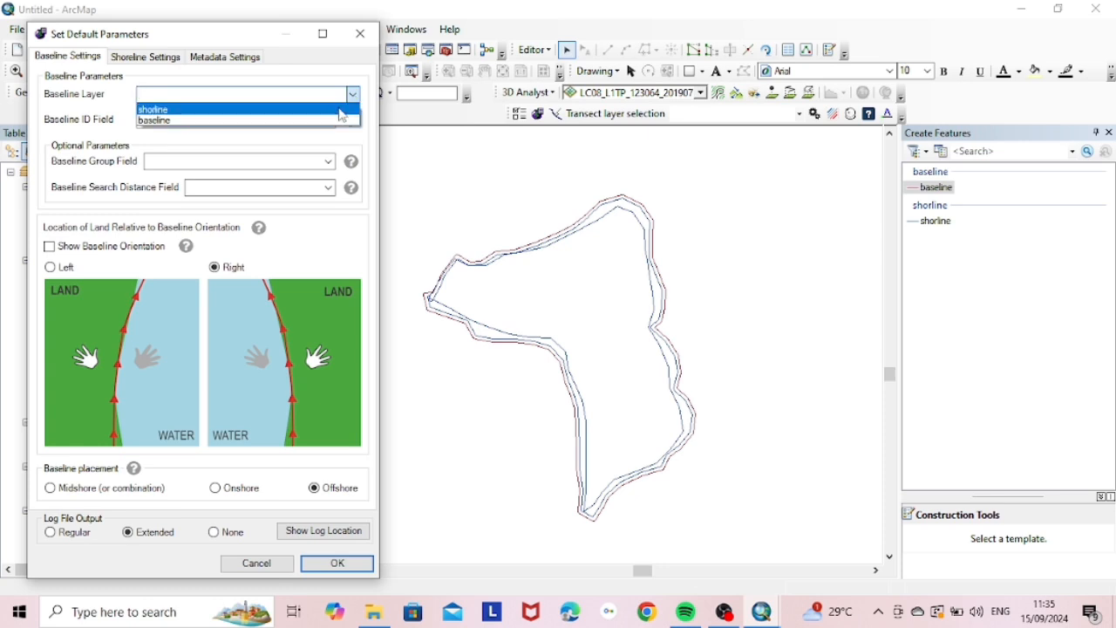
left_click(335, 121)
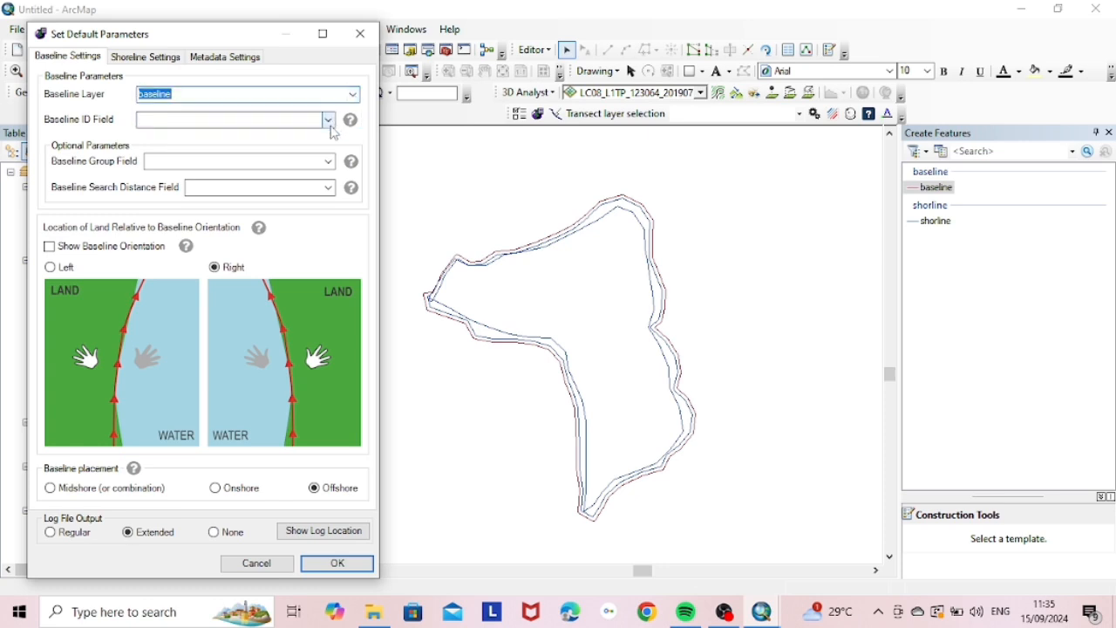
left_click(329, 122)
left_click(318, 132)
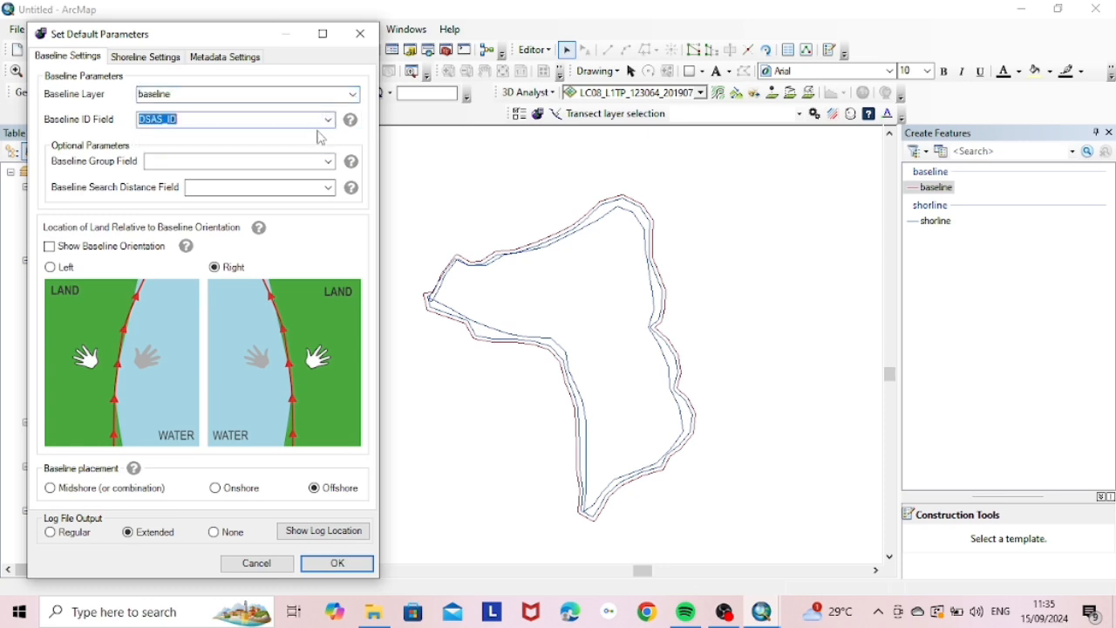
left_click(328, 161)
left_click(328, 190)
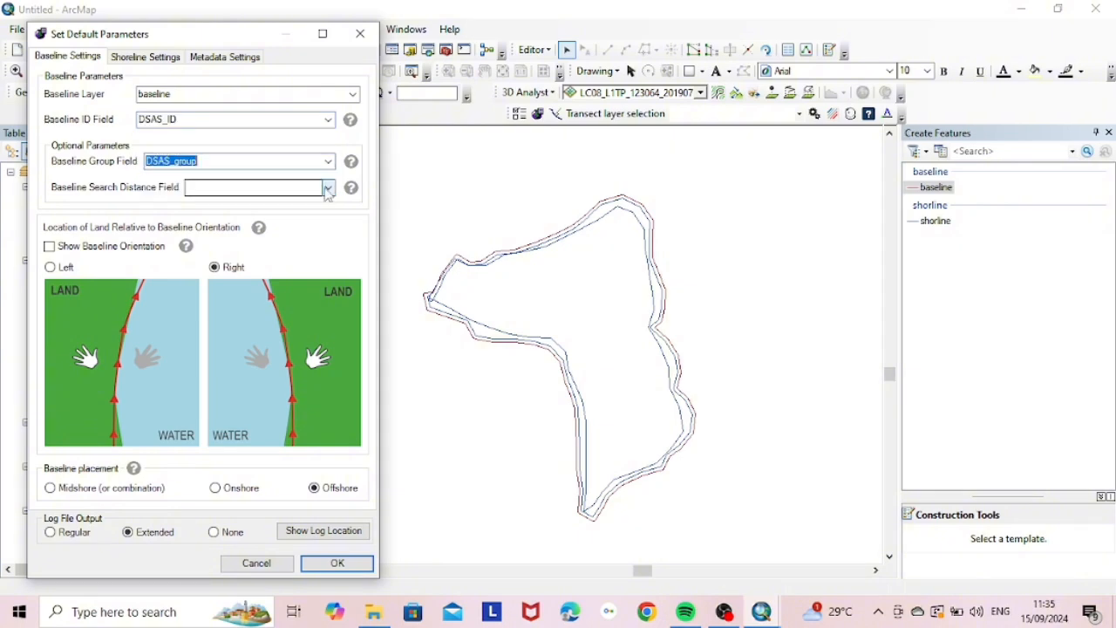
left_click(327, 190)
left_click(323, 236)
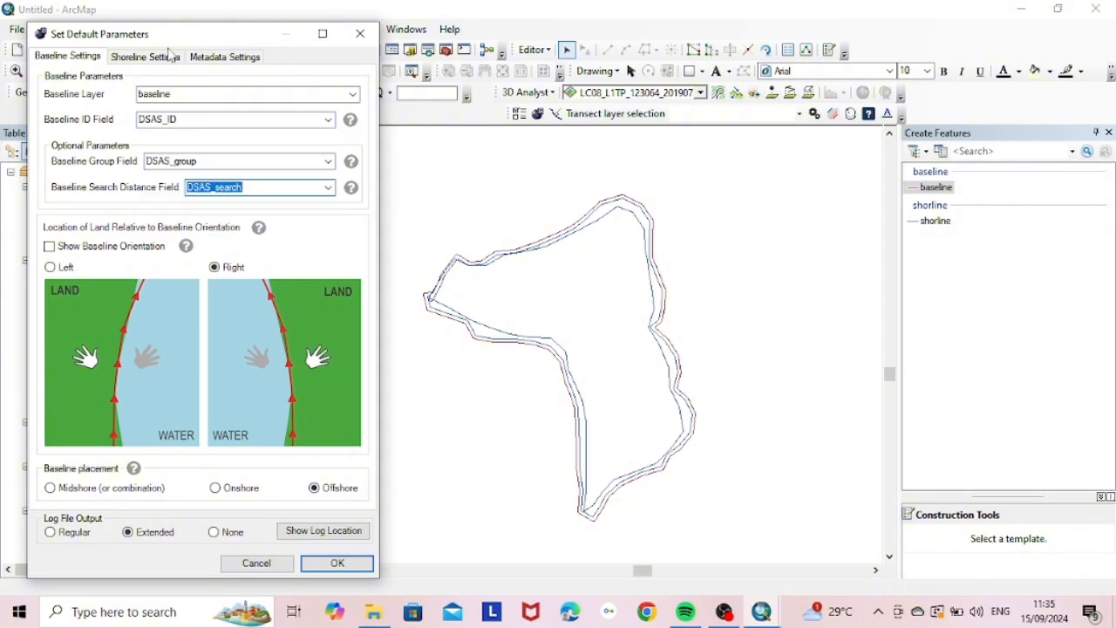
Step: Set the DSAS default shoreline parameters to layer shorline, date field DSAS_date and uncertainty field DSAS_uncy
left_click(145, 56)
left_click(353, 96)
left_click(353, 110)
left_click(353, 116)
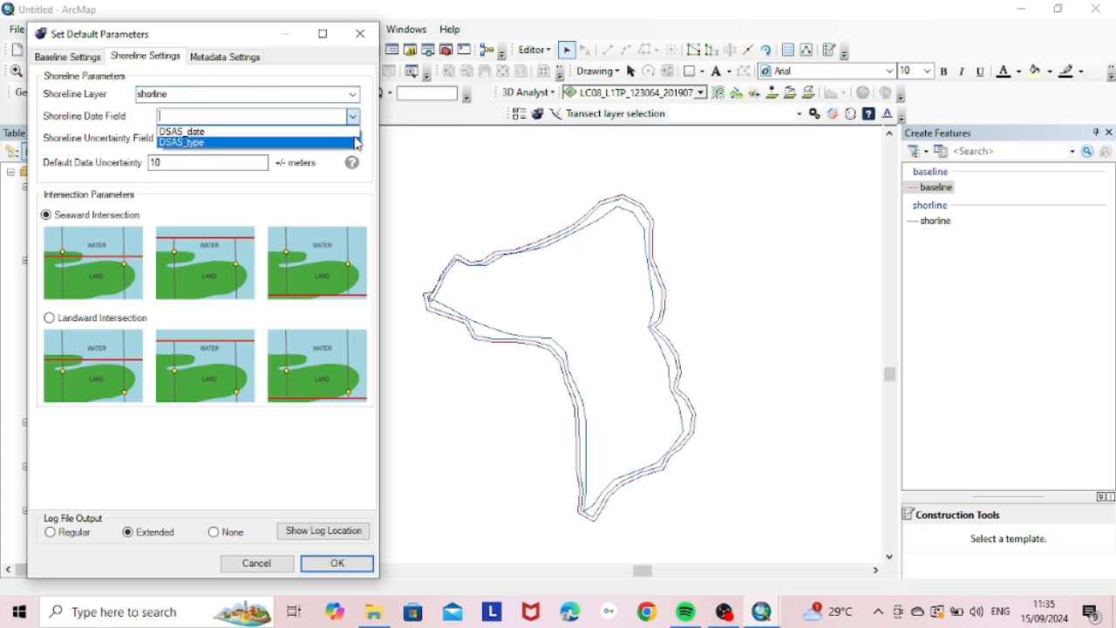
left_click(353, 132)
left_click(353, 138)
left_click(349, 161)
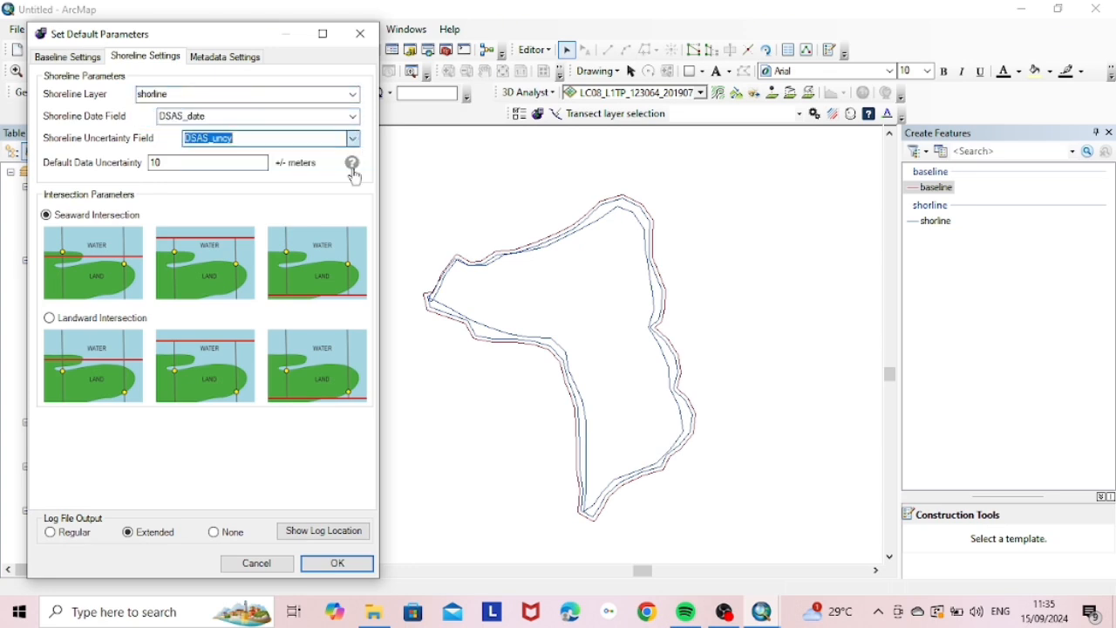
Step: Enter the person's name as originator and contact person in the DSAS default metadata settings and save the default parameters
left_click(223, 55)
left_click_drag(117, 94, 95, 107)
key("BackSpace")
key("Caps_Lock")
type("WIIN")
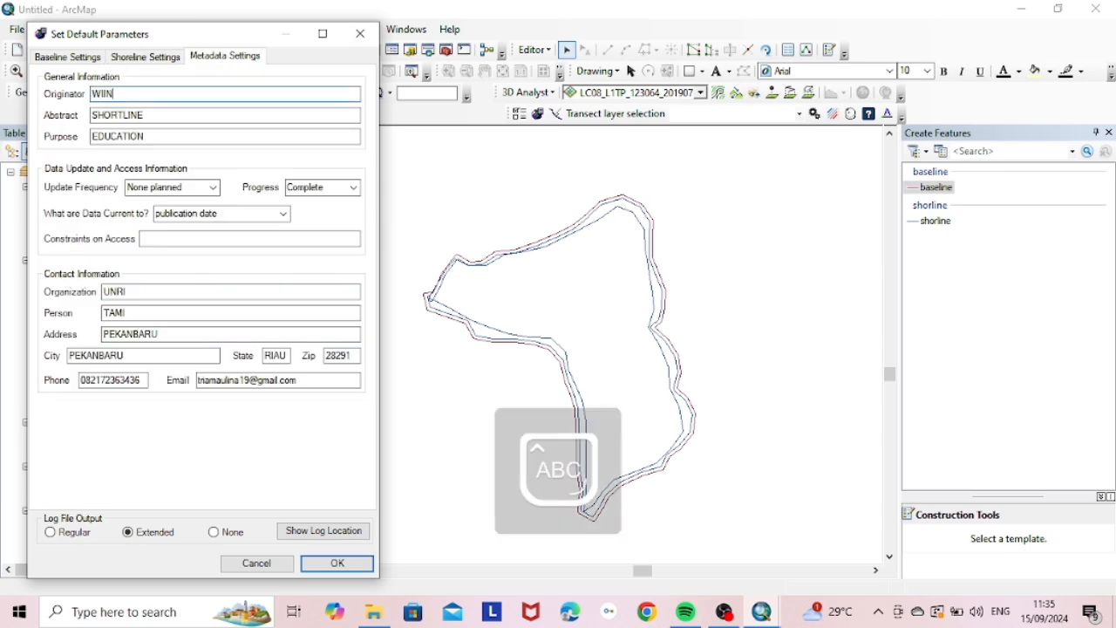
key("BackSpace")
key("BackSpace")
type("NDA")
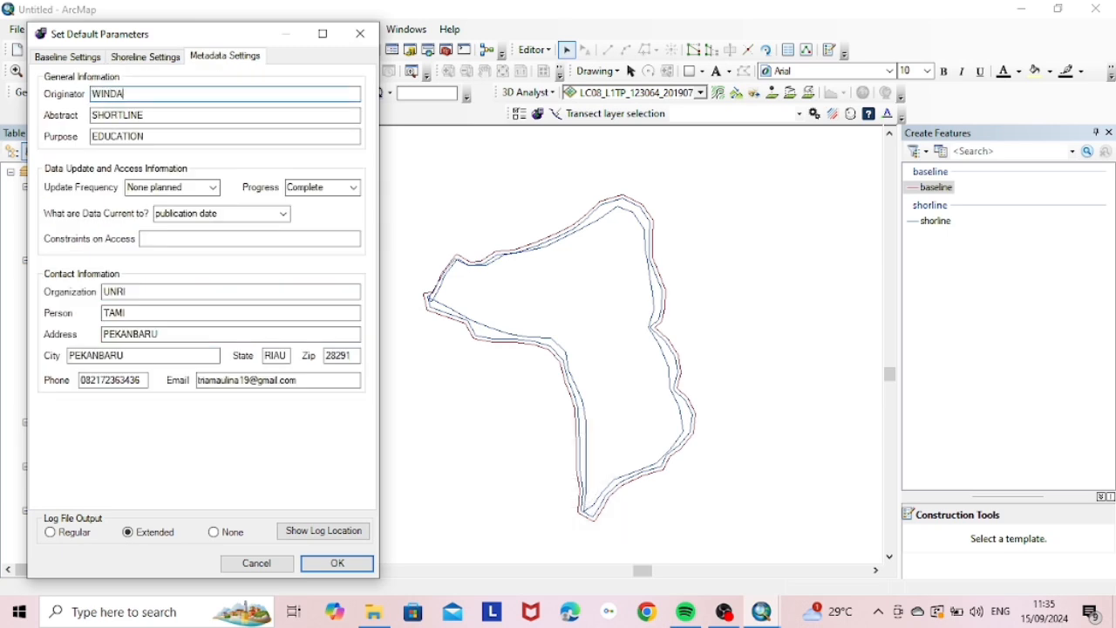
double_click(131, 316)
type("WINDA")
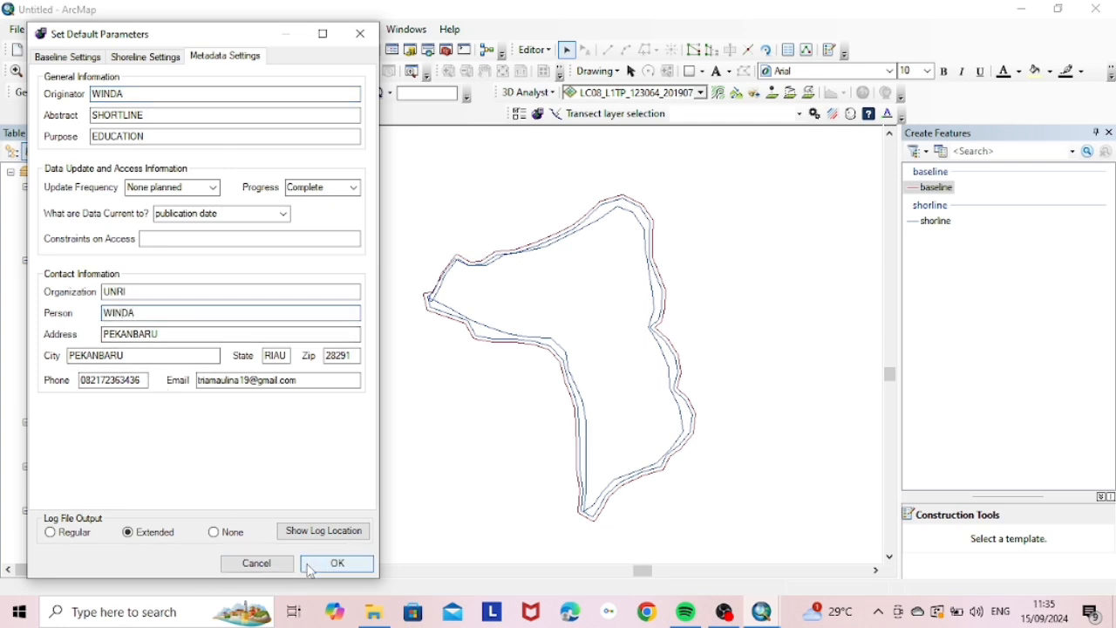
left_click(337, 564)
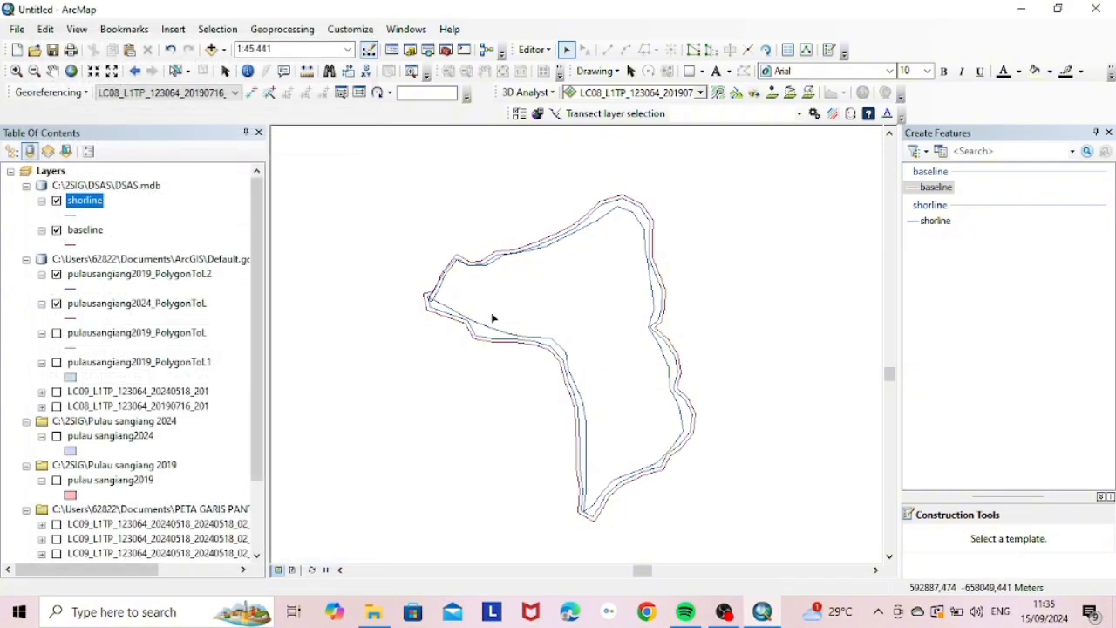
Step: Cast DSAS transects named TRANSEK with a 100 m search distance, 15 m spacing and 100 m smoothing, accepting the incomplete metadata
left_click(556, 114)
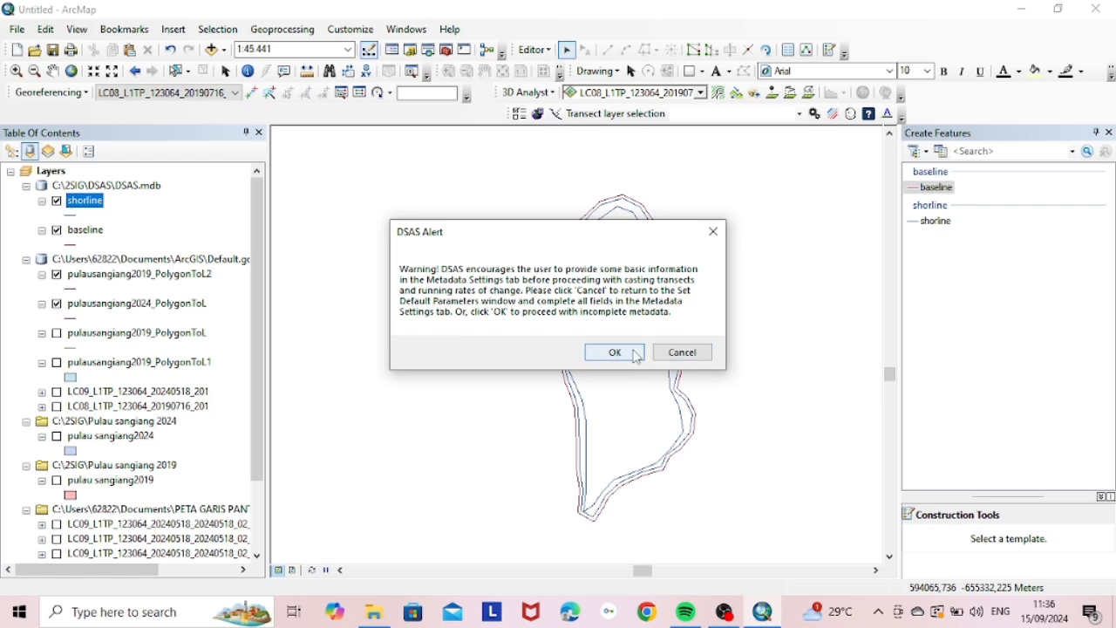
left_click(615, 352)
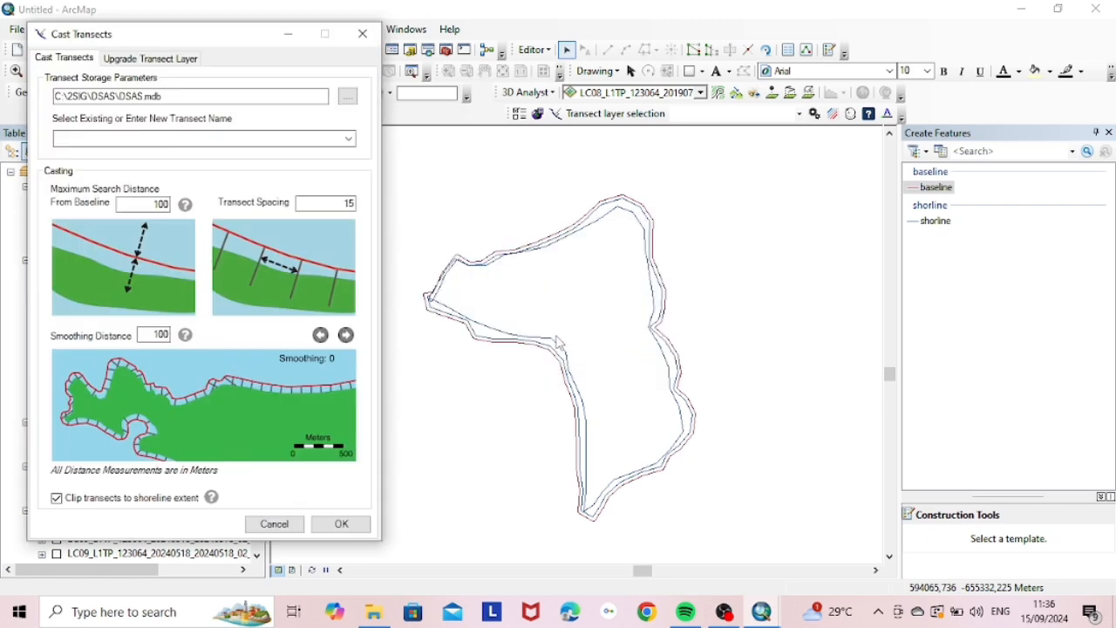
left_click(289, 137)
type("TRANSEK")
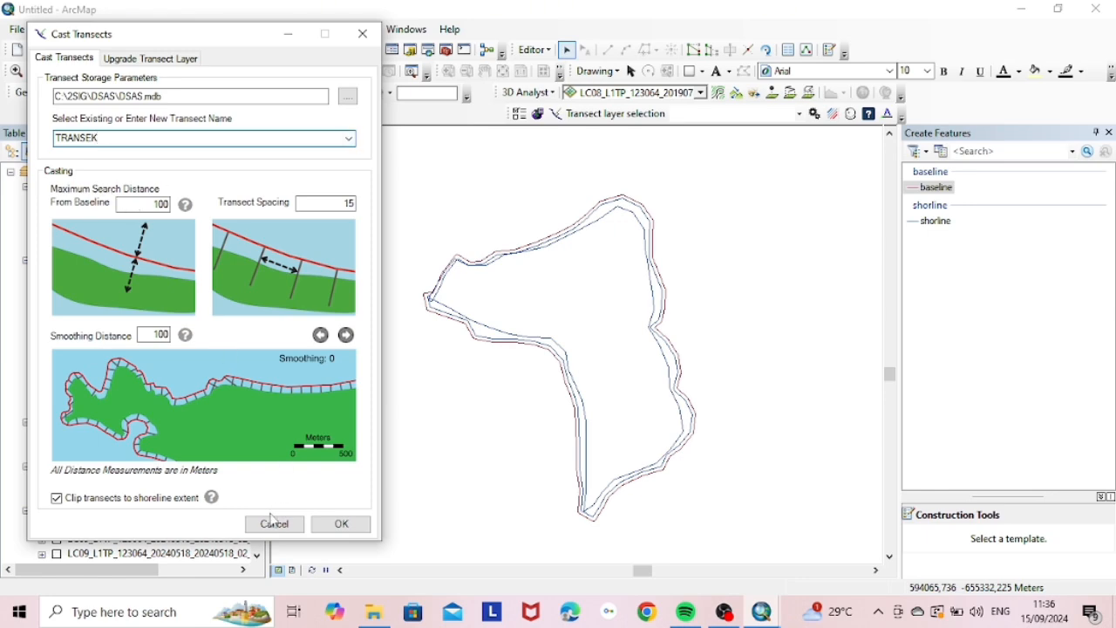
left_click(341, 523)
Step: Calculate the NSM and EPR rates for the TRANSEK transects with the 90% confidence interval, and close the rate calculation
left_click(814, 113)
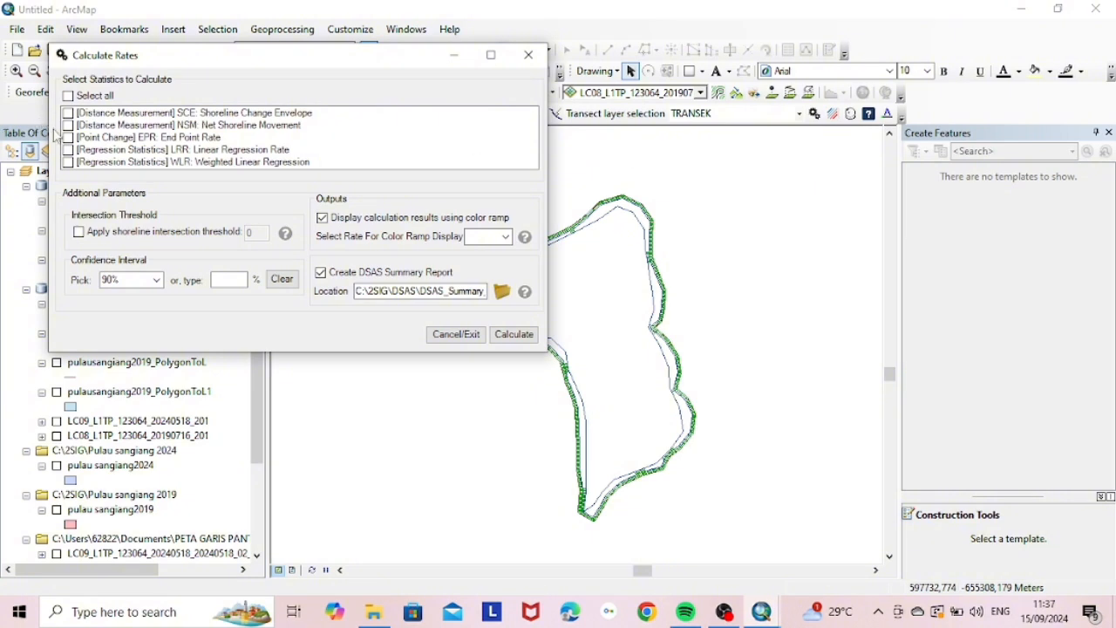
left_click(68, 125)
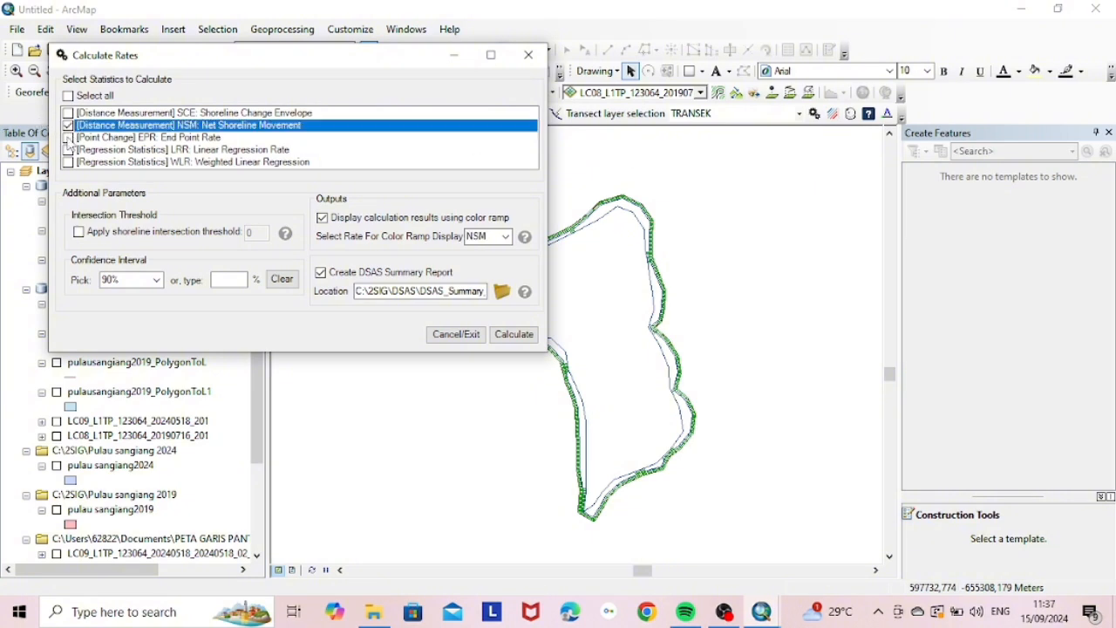
left_click(68, 138)
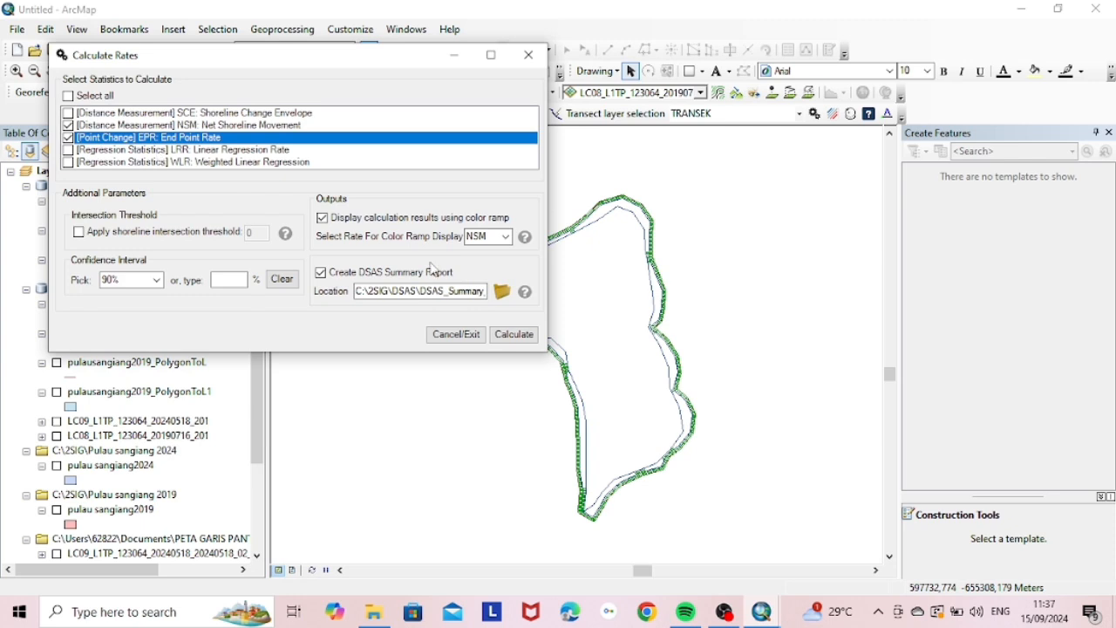
left_click(523, 338)
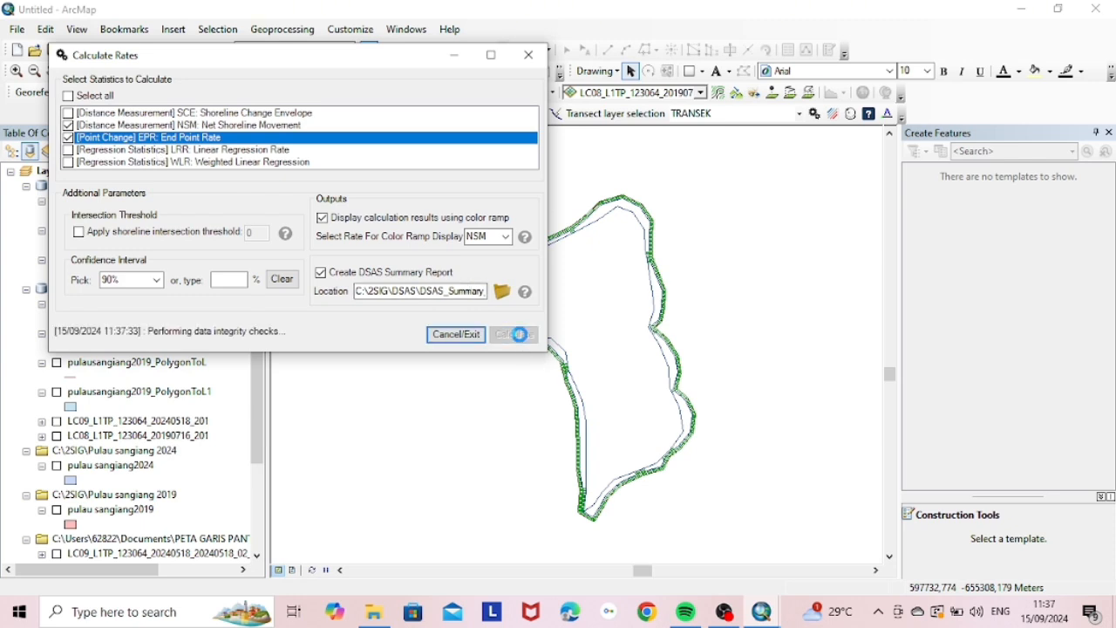
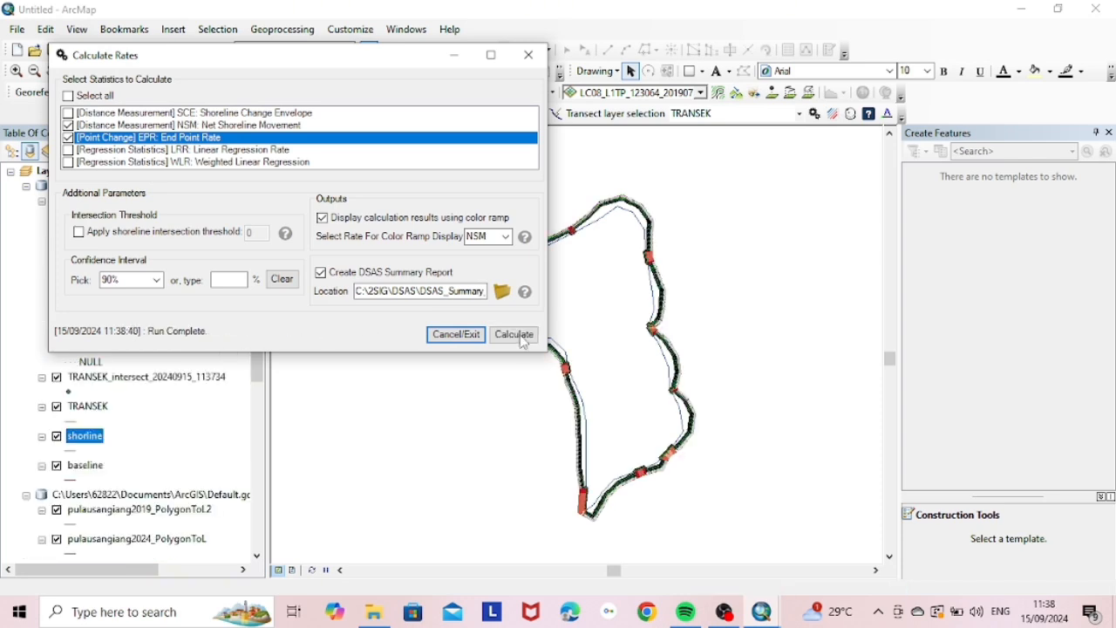
left_click(455, 334)
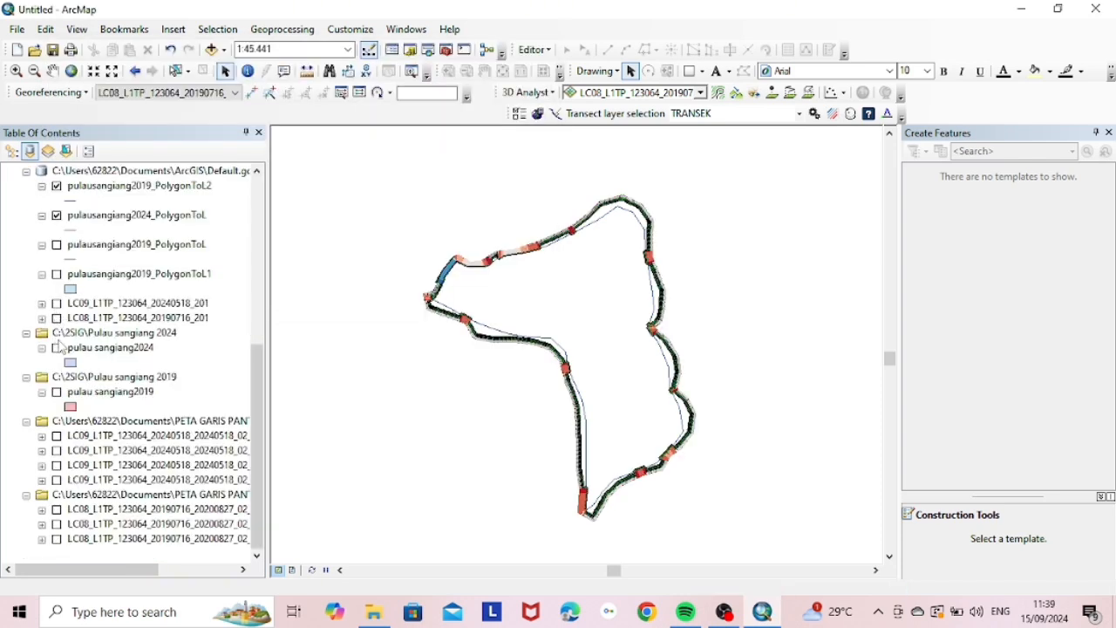
left_click(56, 319)
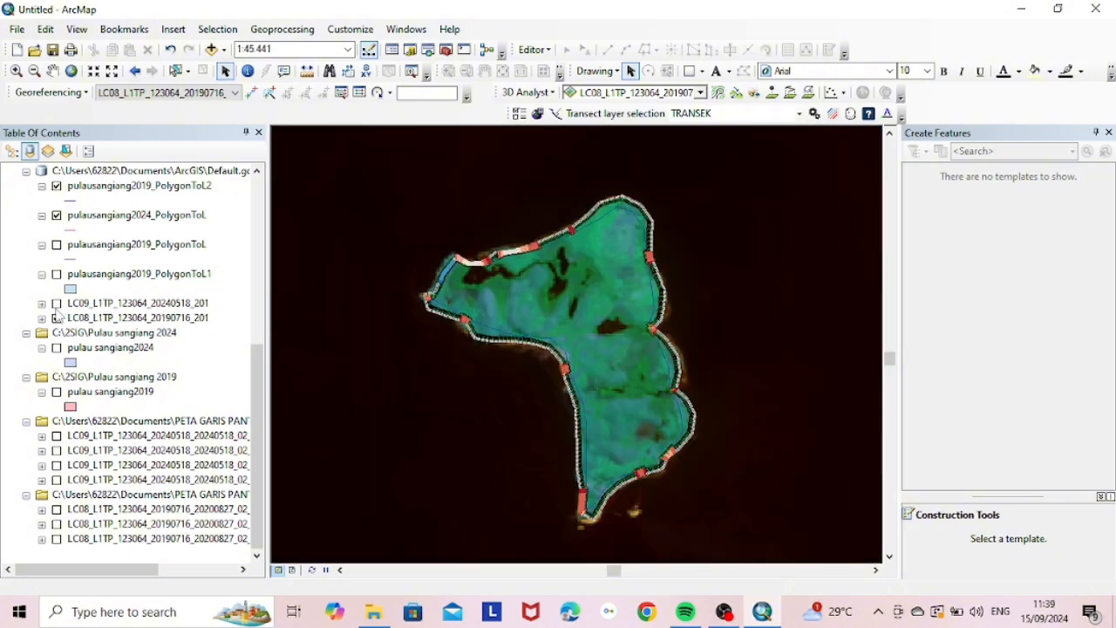
left_click(56, 303)
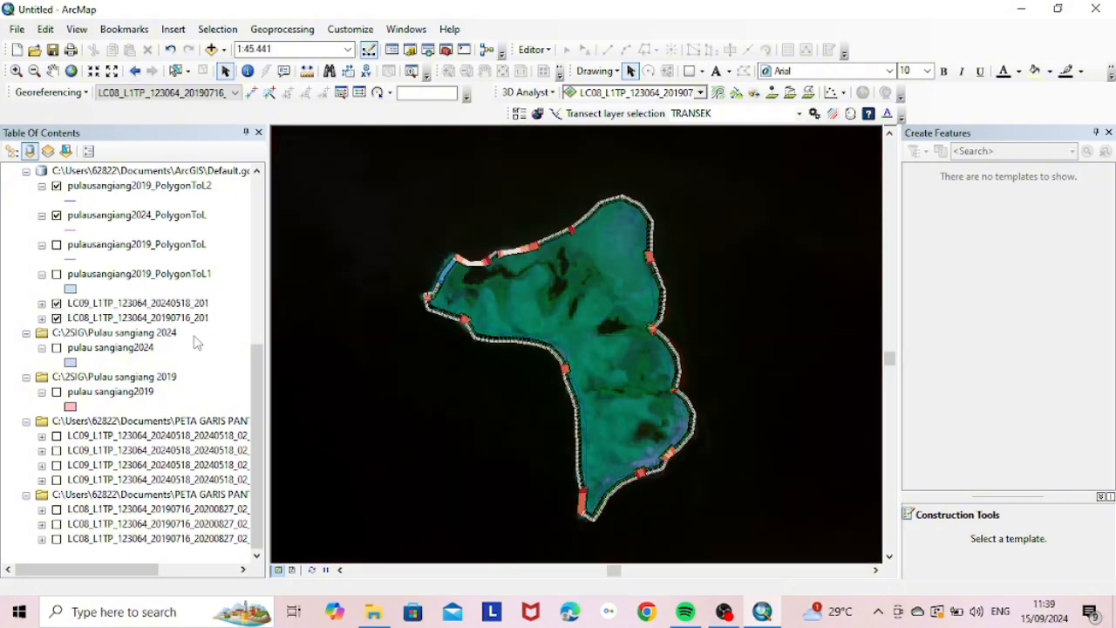
left_click(76, 29)
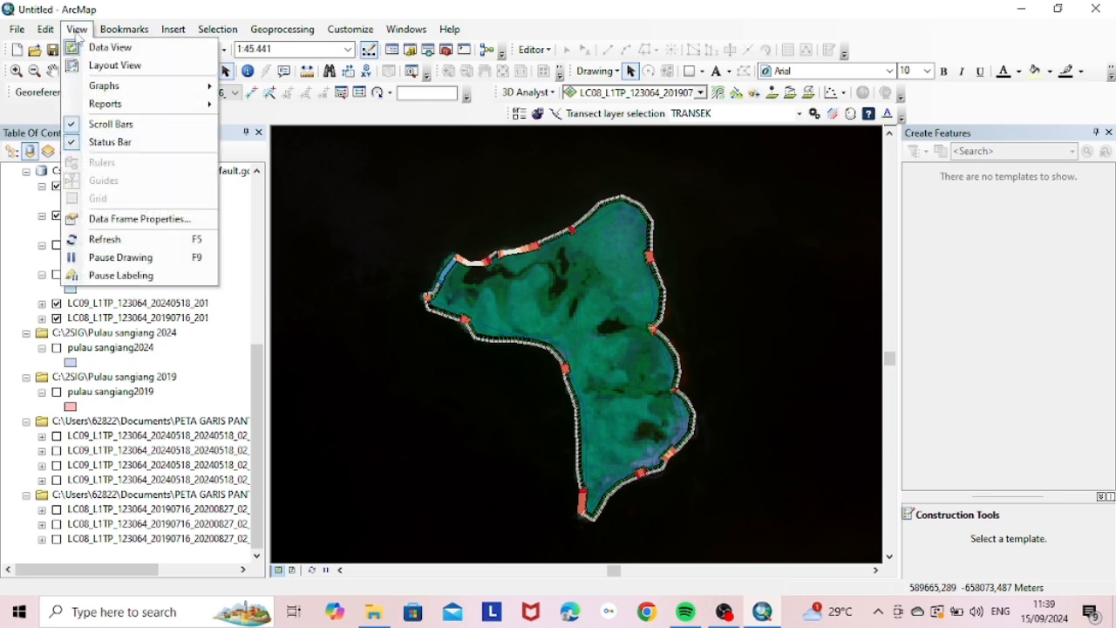
left_click(104, 65)
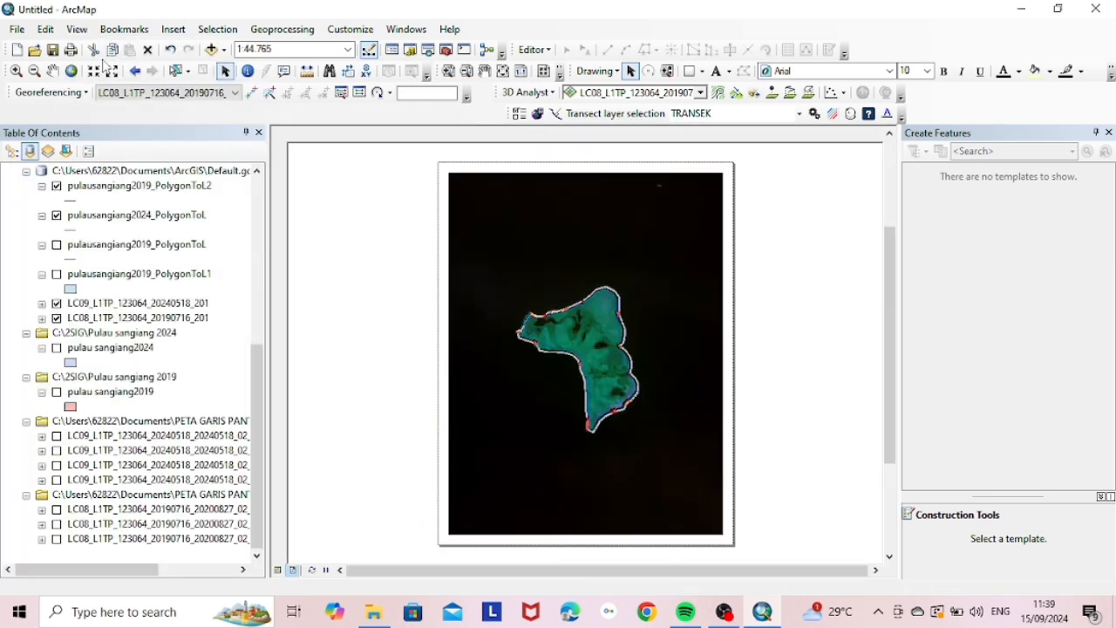
Step: Shrink the data frame on the page and draw a title rectangle above it with no fill and a black outline
left_click_drag(723, 534, 678, 493)
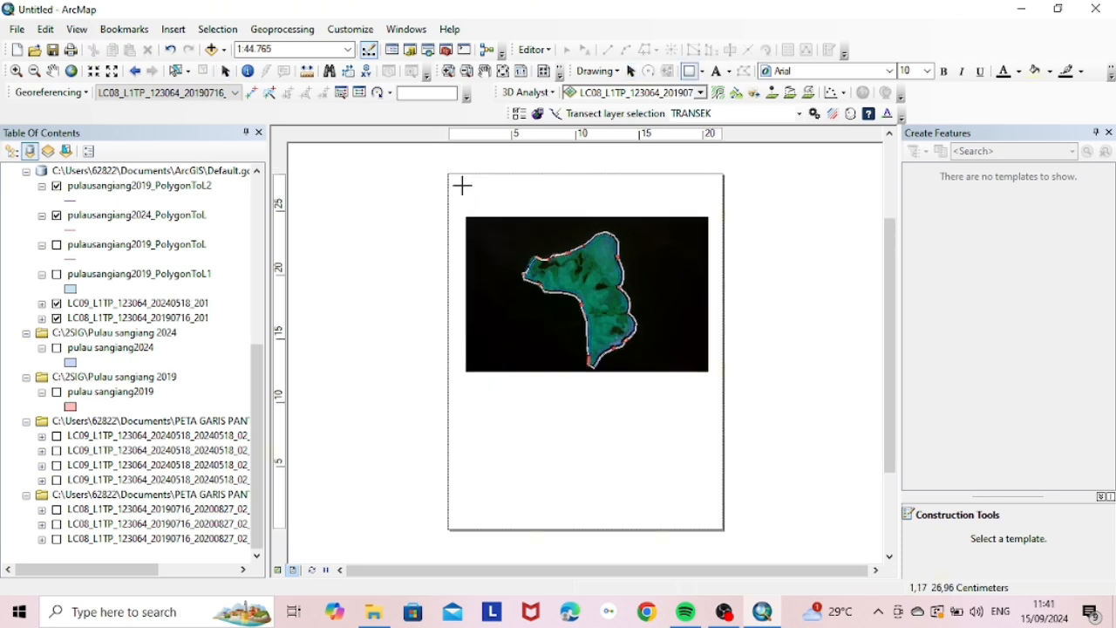
left_click_drag(462, 185, 649, 195)
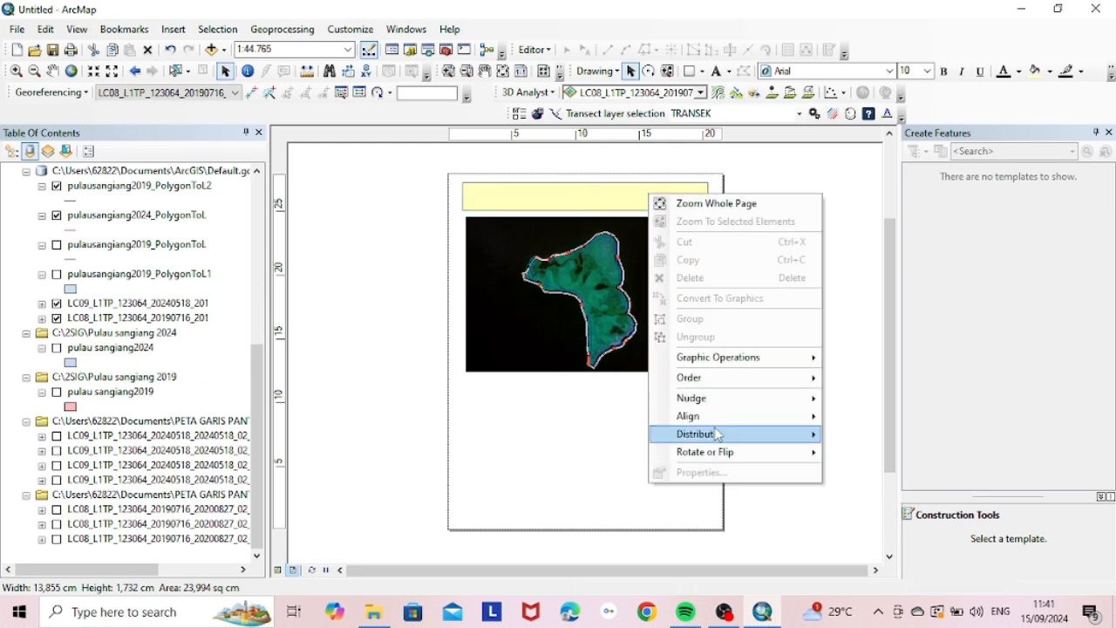
left_click(553, 212)
right_click(556, 204)
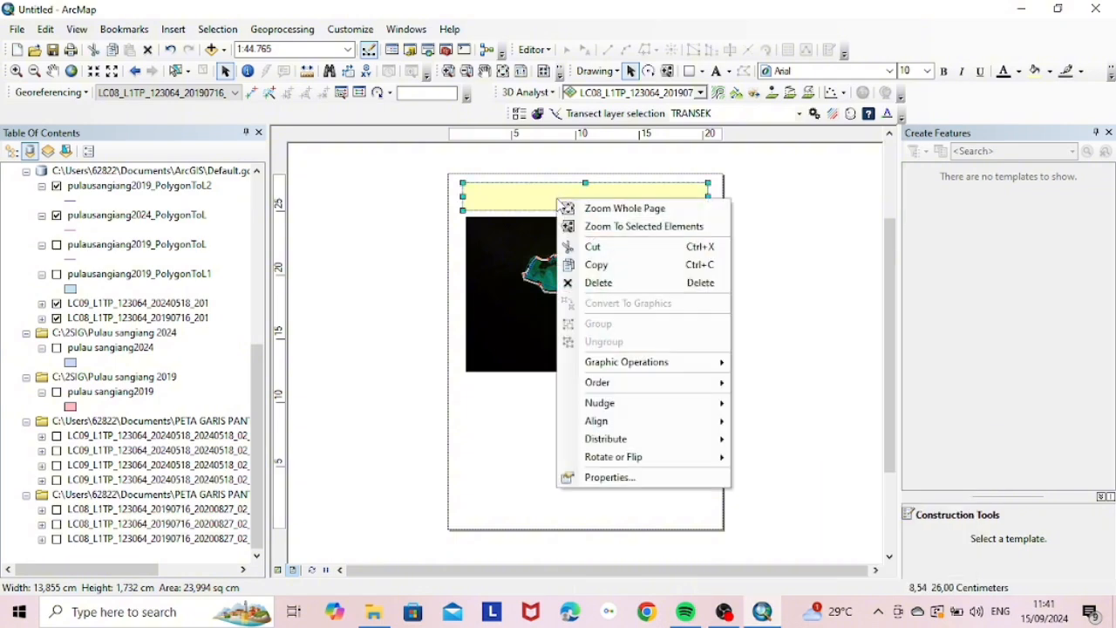
left_click(635, 477)
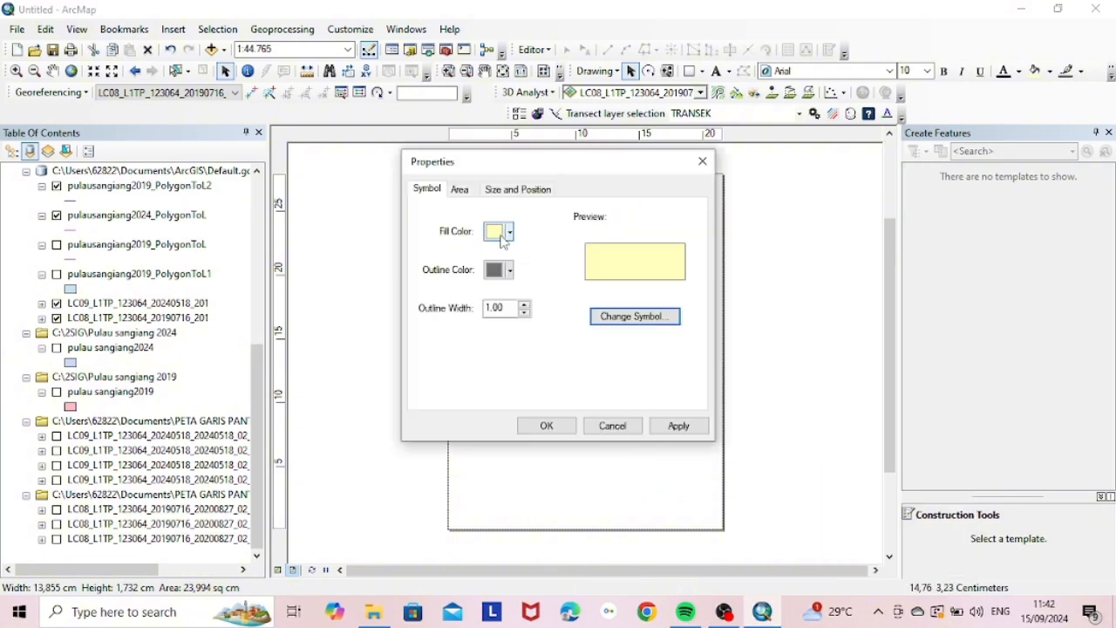
left_click(503, 236)
left_click(527, 255)
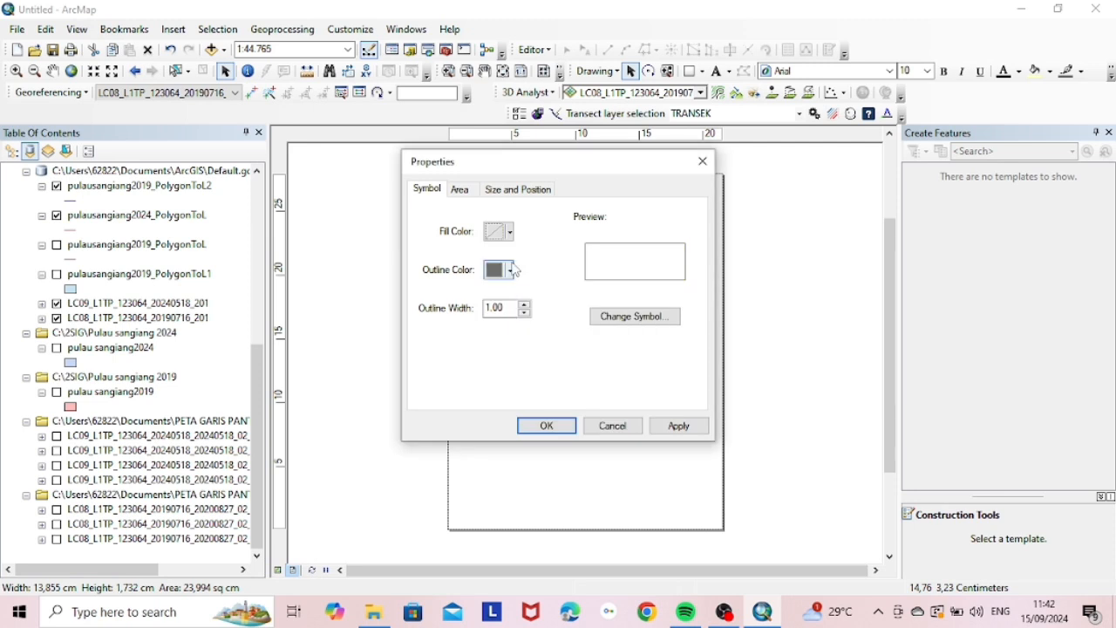
left_click(502, 272)
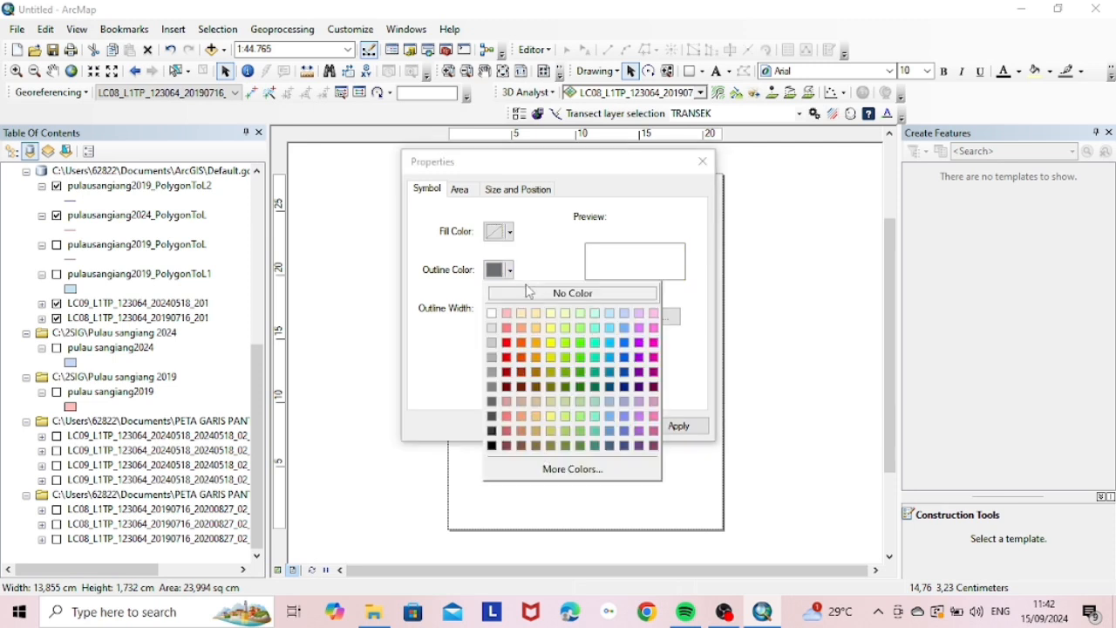
left_click(491, 447)
left_click(538, 427)
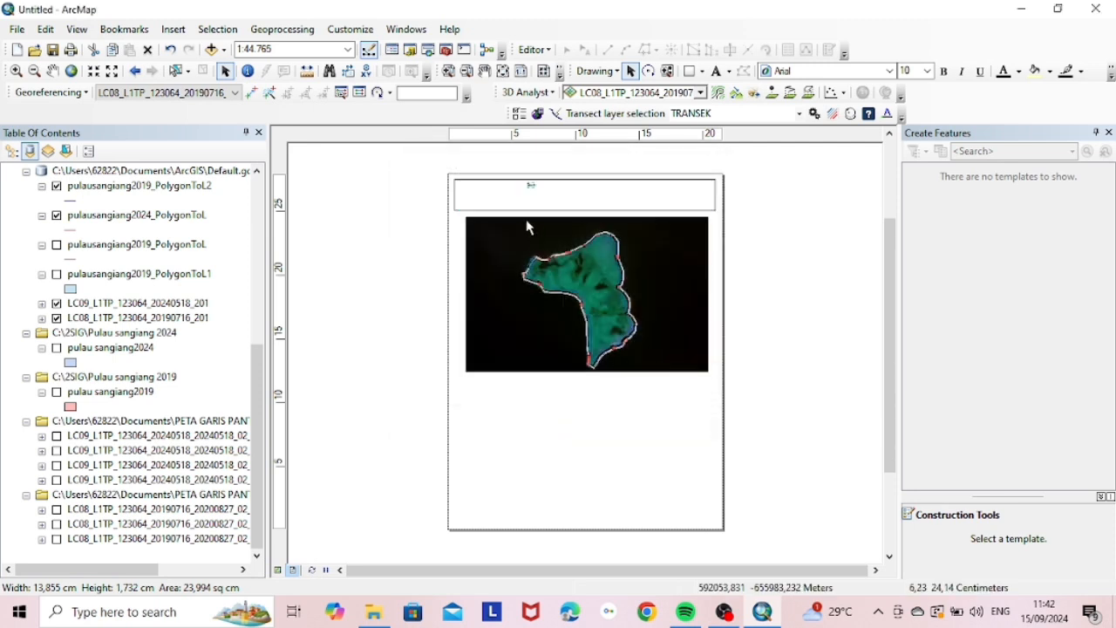
Step: Set the title text to "PETA PERUBAHAN GARIS PANTAI DI PULAU SANGIANG / PULAU SANGIANG, KABUPATEN SERANG / BANTEN, INDONESIA" in centred Times New Roman 18
double_click(531, 191)
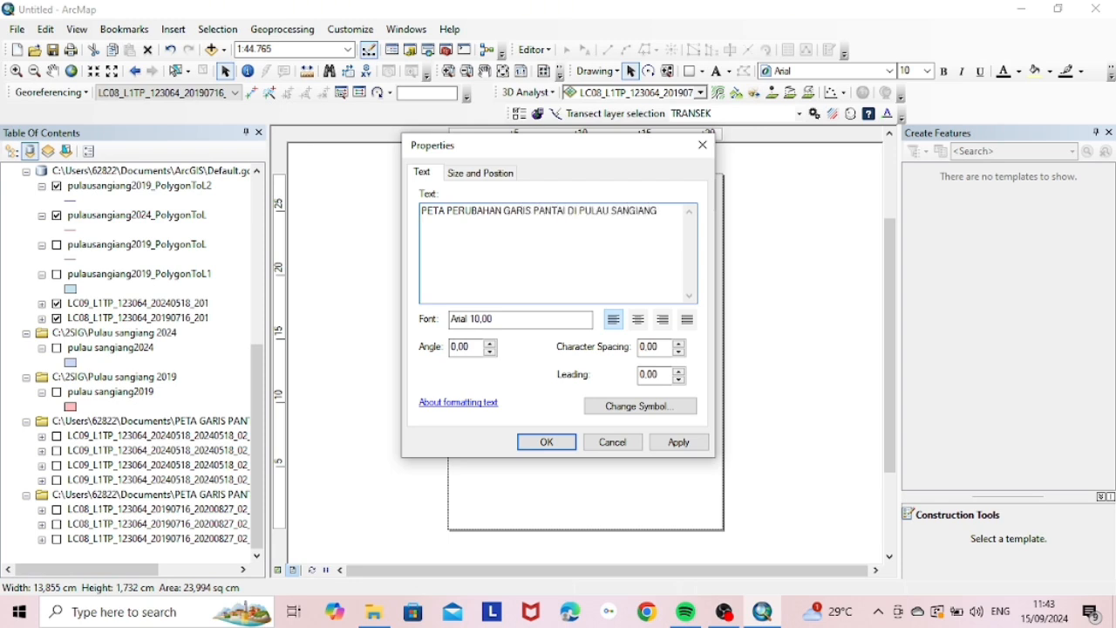
type("PULAU SANGIANG, KABUPATEN BANTEN")
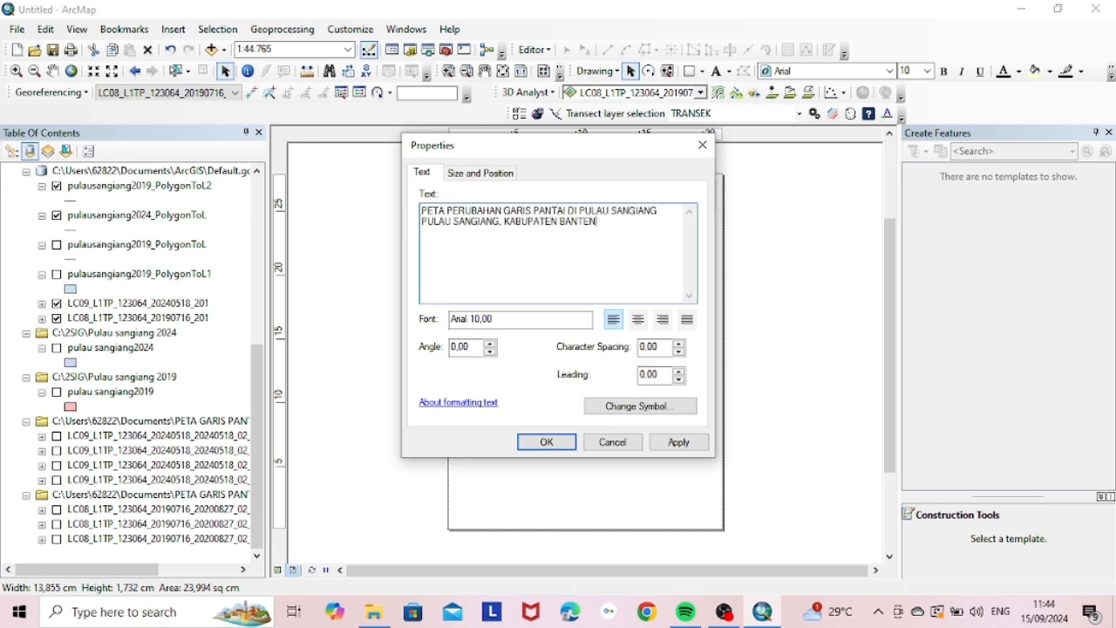
left_click(467, 209)
key("Return")
key("BackSpace")
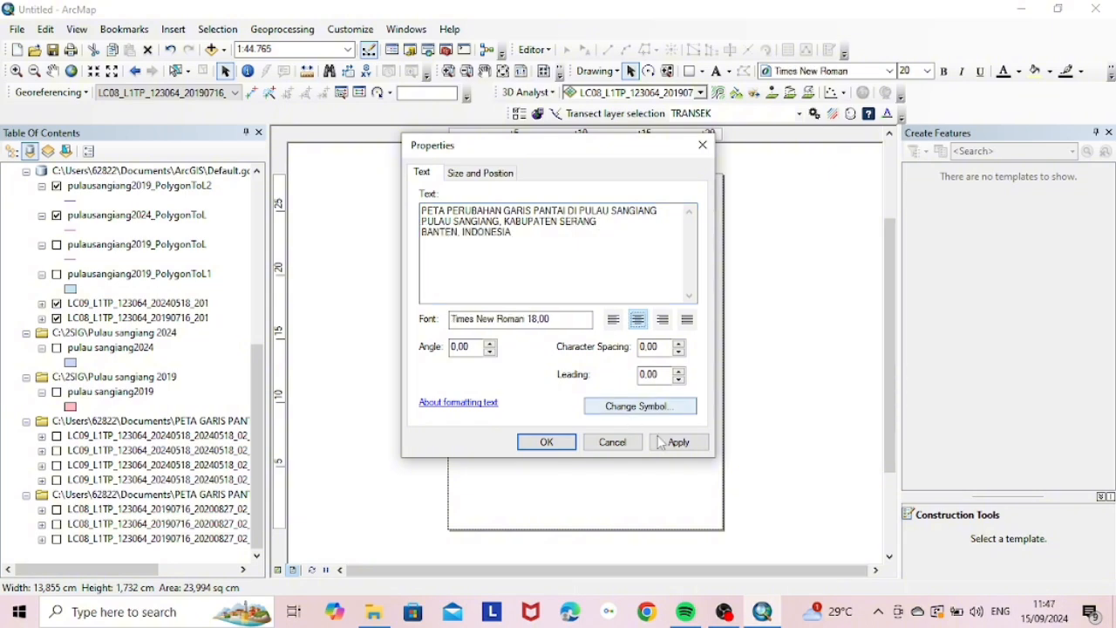
left_click(546, 442)
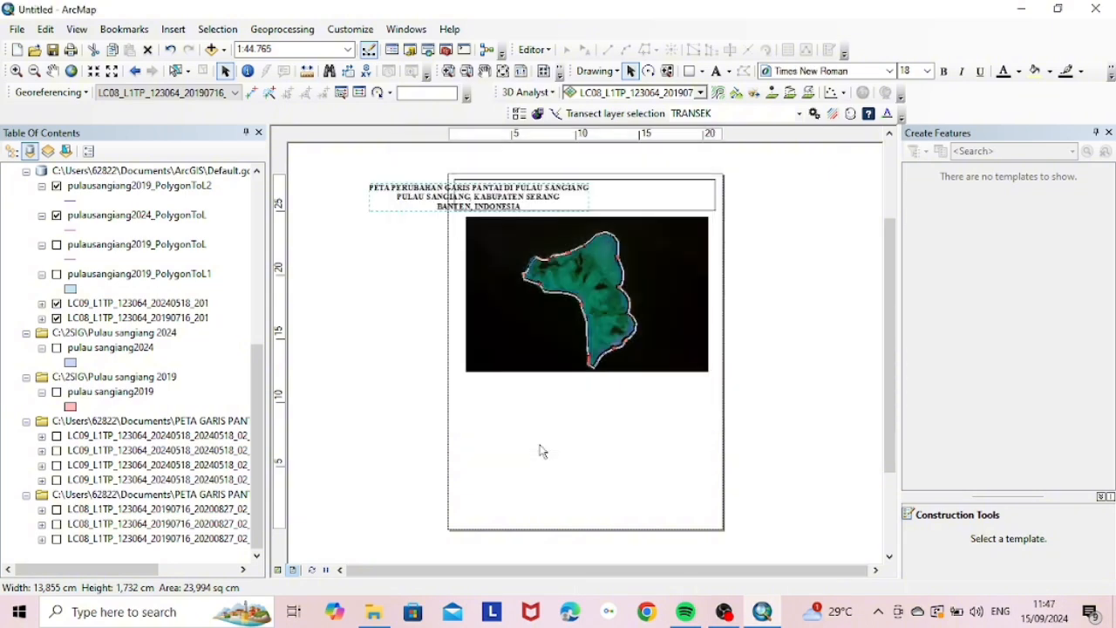
Step: Widen the data frame on both sides so it matches the width of the title rectangle
left_click(515, 264)
left_click_drag(465, 295, 455, 296)
left_click_drag(706, 297, 715, 297)
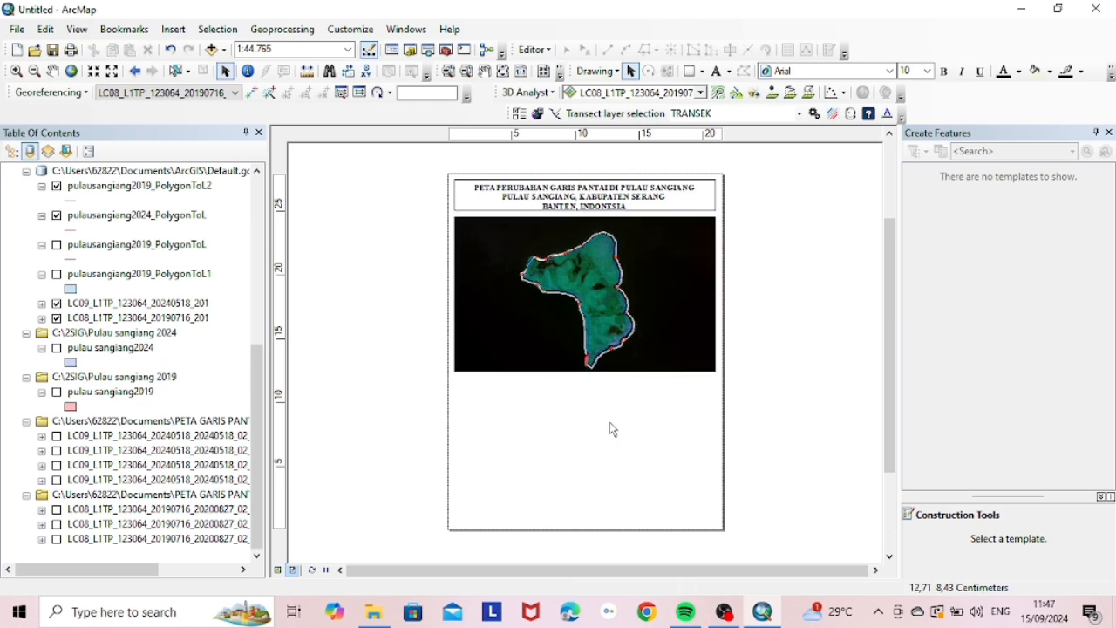
Step: Add a graticule of meridians and parallels to the data frame using the wizard's default settings
right_click(660, 309)
left_click(712, 298)
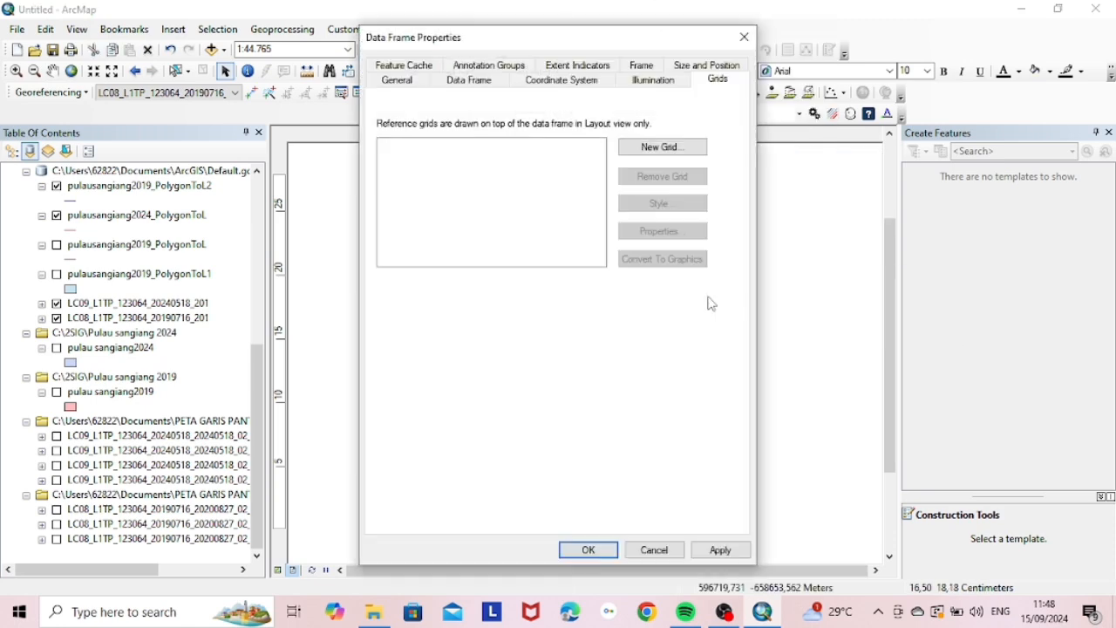
left_click(660, 147)
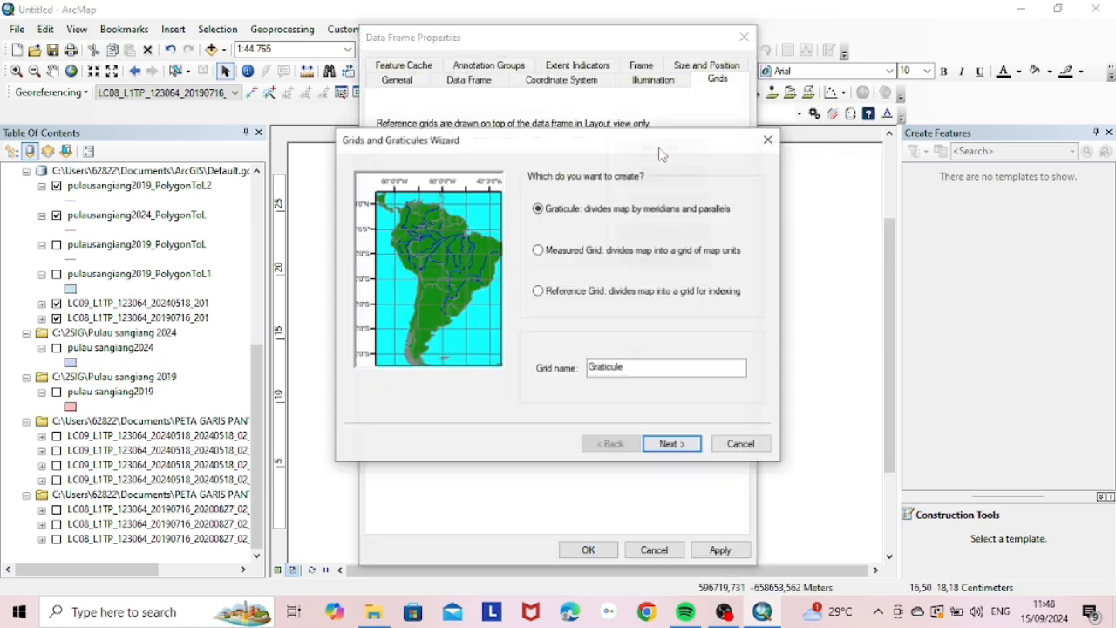
left_click(673, 445)
left_click(672, 445)
left_click(673, 444)
left_click(672, 445)
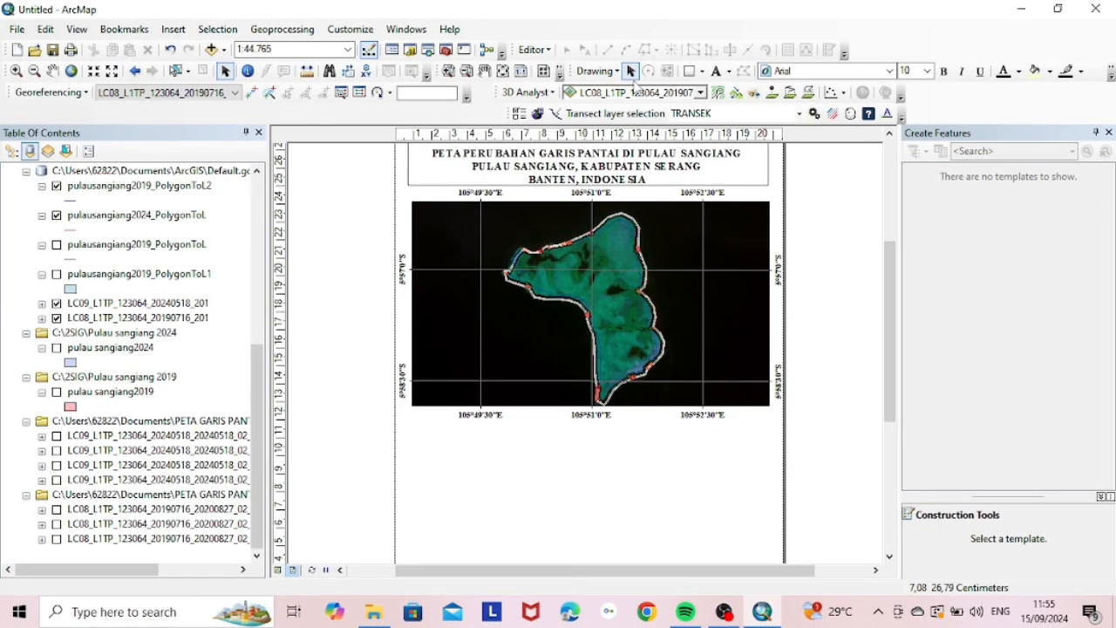
Step: Draw a tall unfilled rectangle below the map, along the left side of the page
left_click(689, 71)
scroll(514, 387, "down", 3)
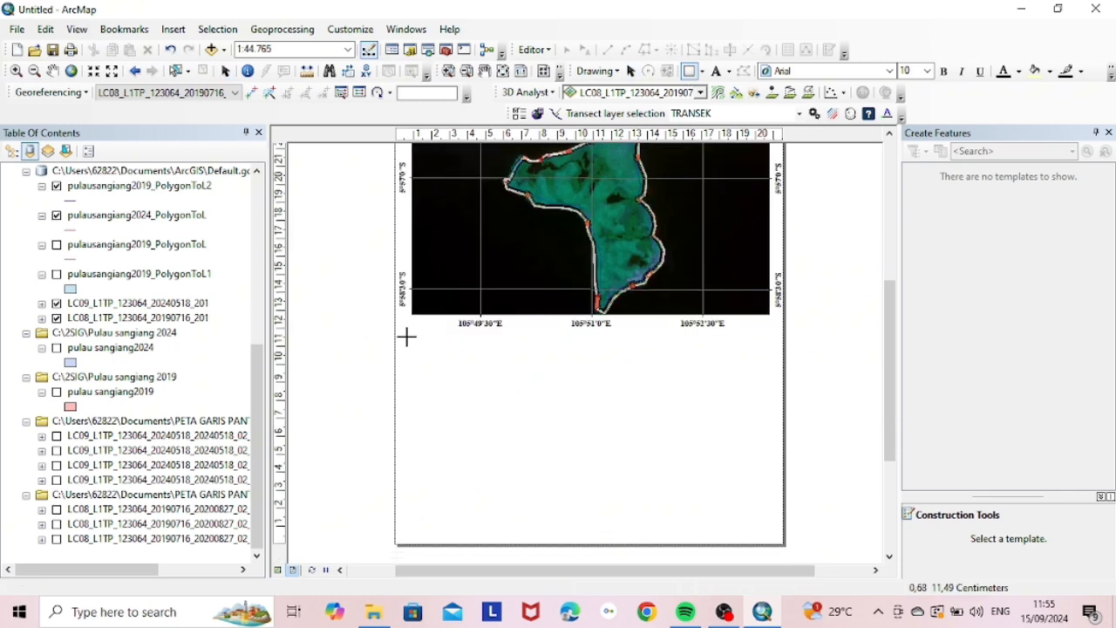
mouse_move(421, 343)
left_mouse_down()
mouse_move(498, 406)
mouse_move(542, 536)
left_mouse_up()
Step: Insert the ESRI North 12 north arrow coloured white and place it in the main map's upper-right corner
left_click(173, 28)
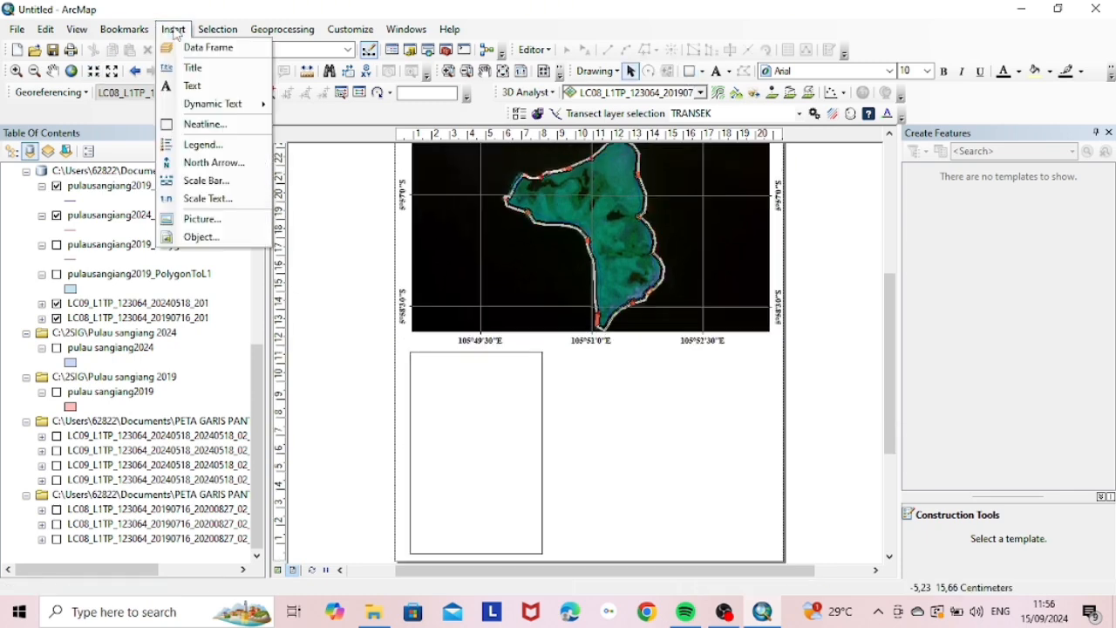
left_click(219, 157)
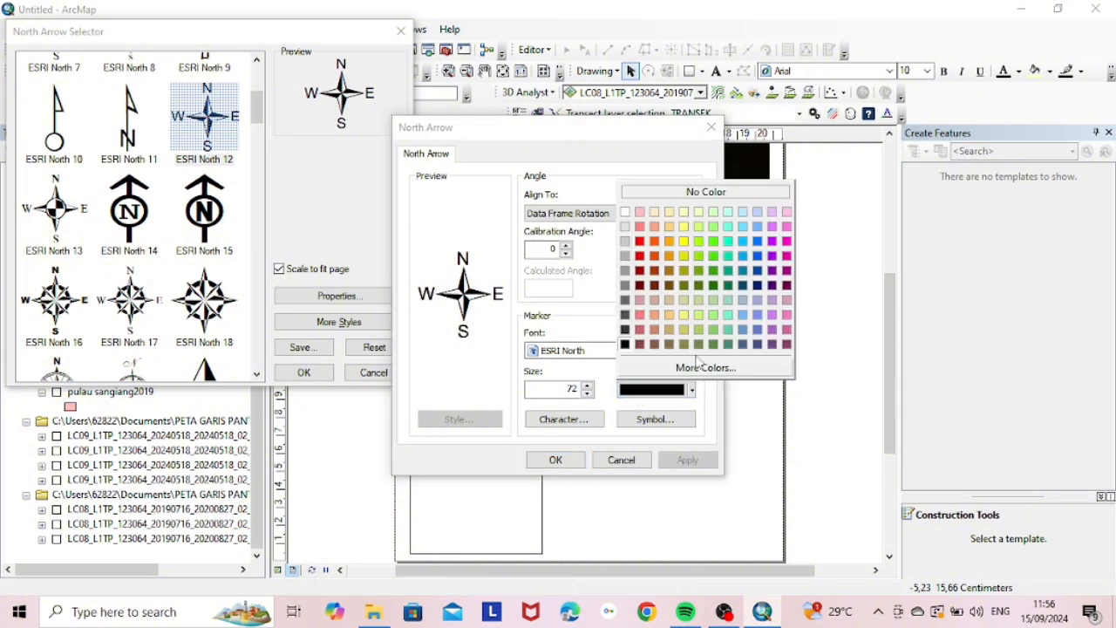
left_click(624, 345)
left_click(555, 460)
left_click(303, 372)
left_click_drag(524, 388, 663, 313)
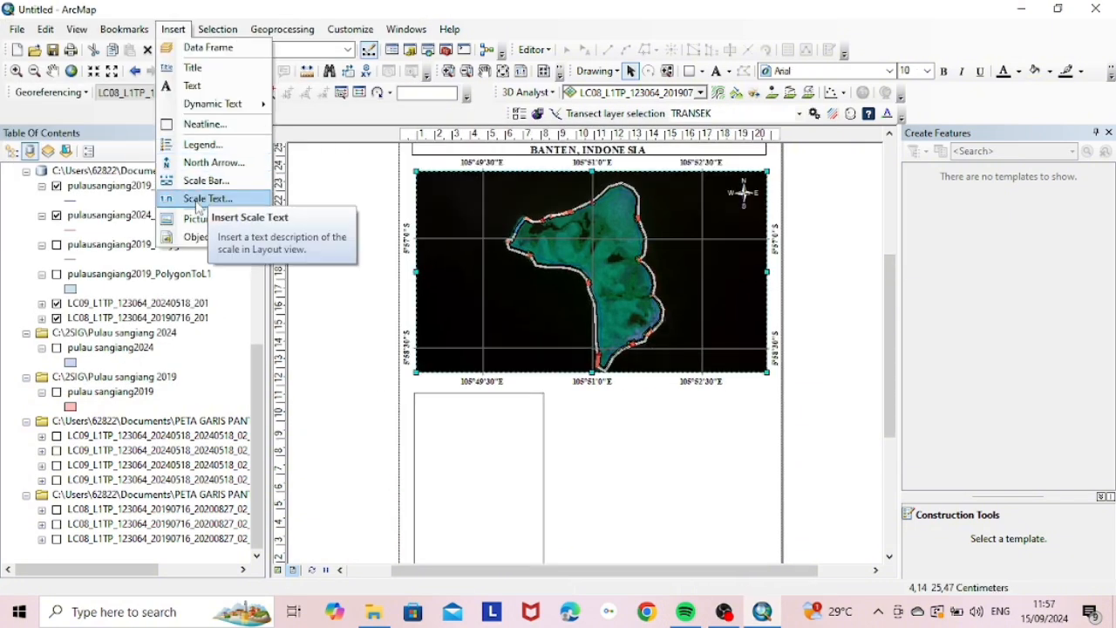
Step: Insert the map's absolute scale text and move it to the main map's lower-right corner
left_click(199, 199)
left_click(299, 372)
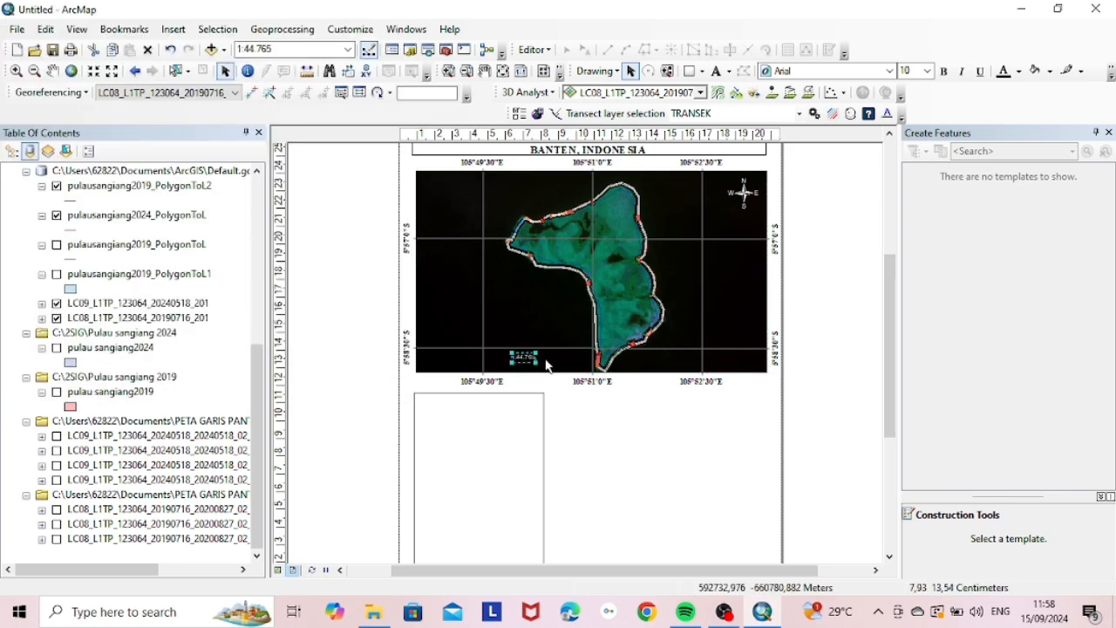
left_click_drag(656, 357, 717, 354)
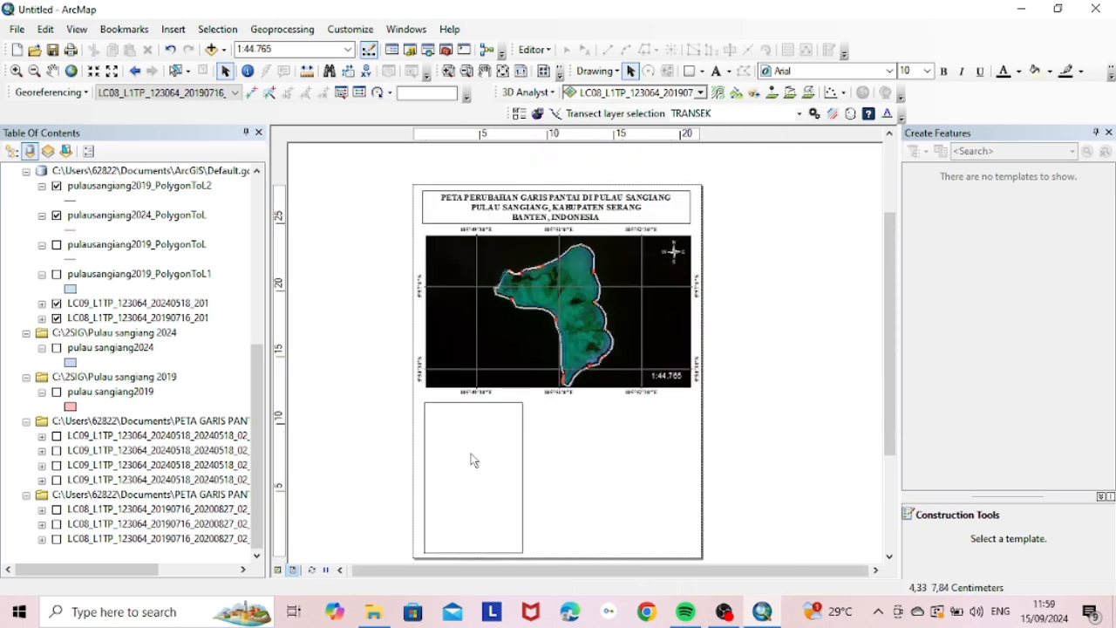
Step: Insert a one-column legend for the main data frame, keeping the wizard's default layers, frame and spacing settings
left_click(460, 425)
left_click(471, 368)
left_click(173, 29)
left_click(196, 142)
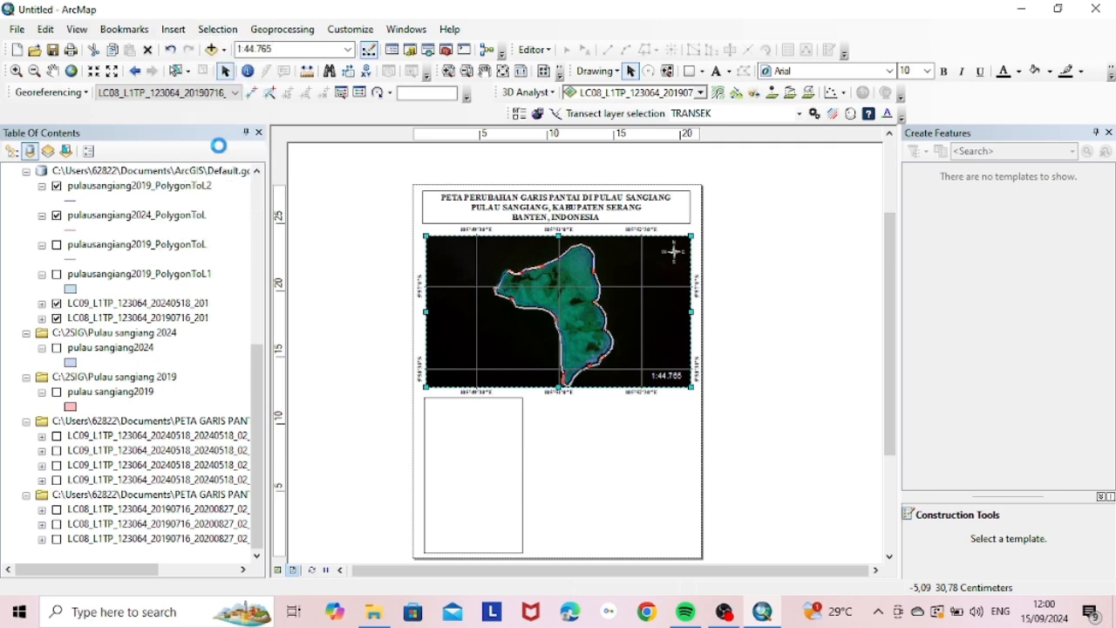
left_click(683, 455)
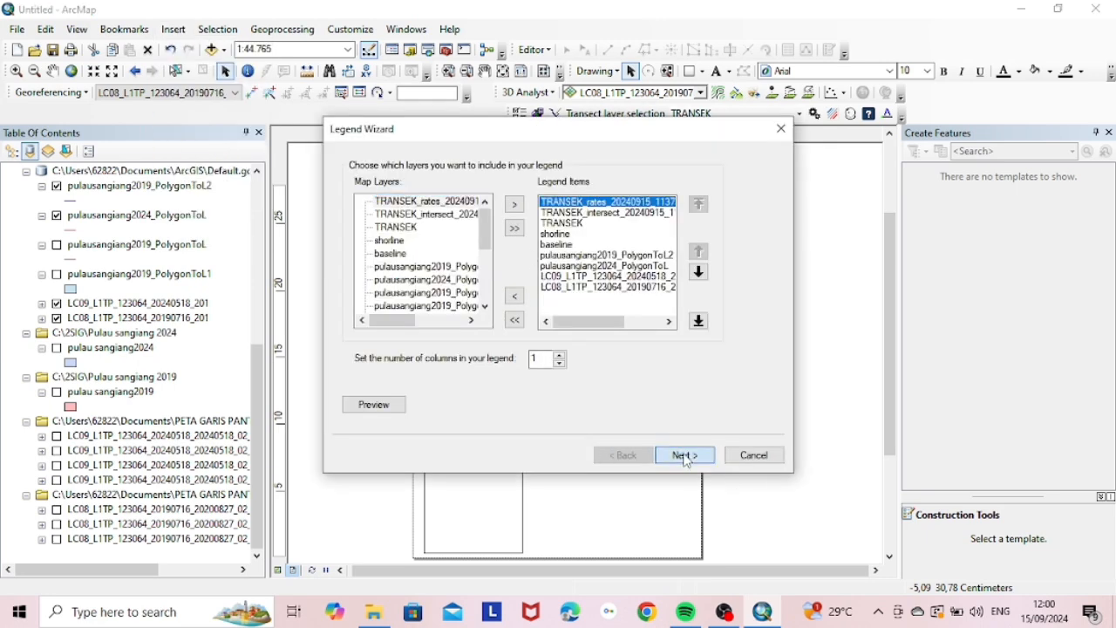
left_click(686, 456)
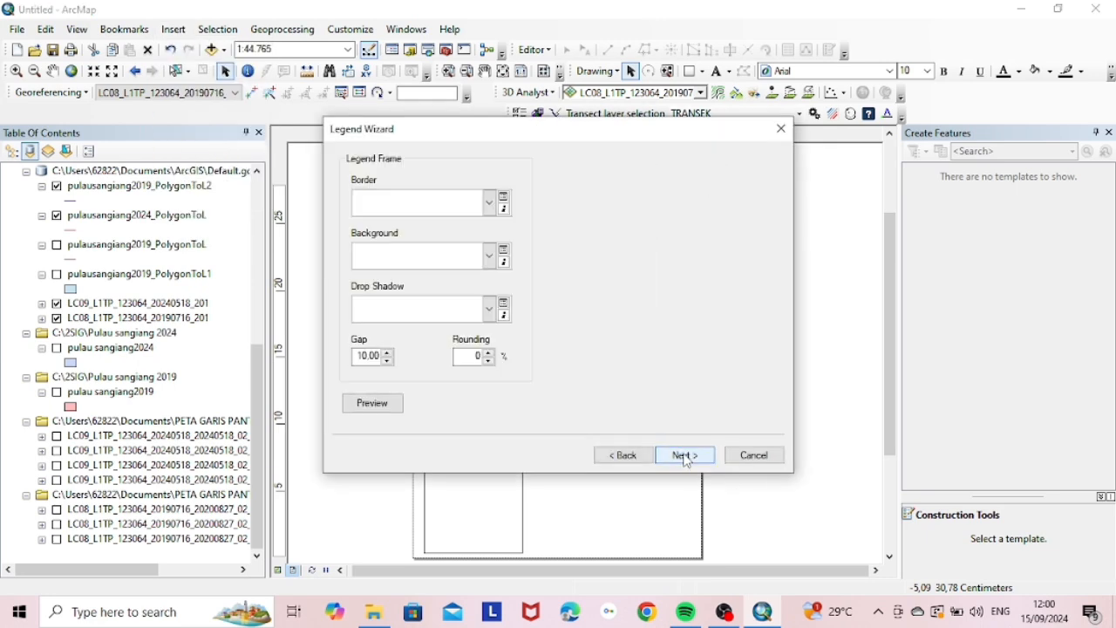
left_click(686, 456)
left_click(686, 456)
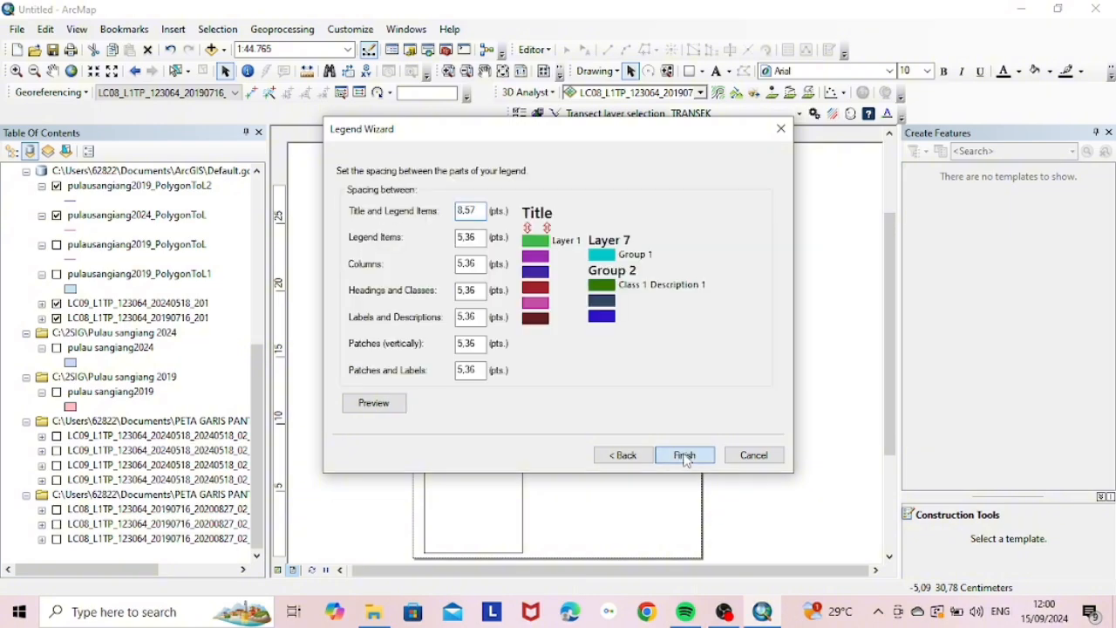
left_click(686, 456)
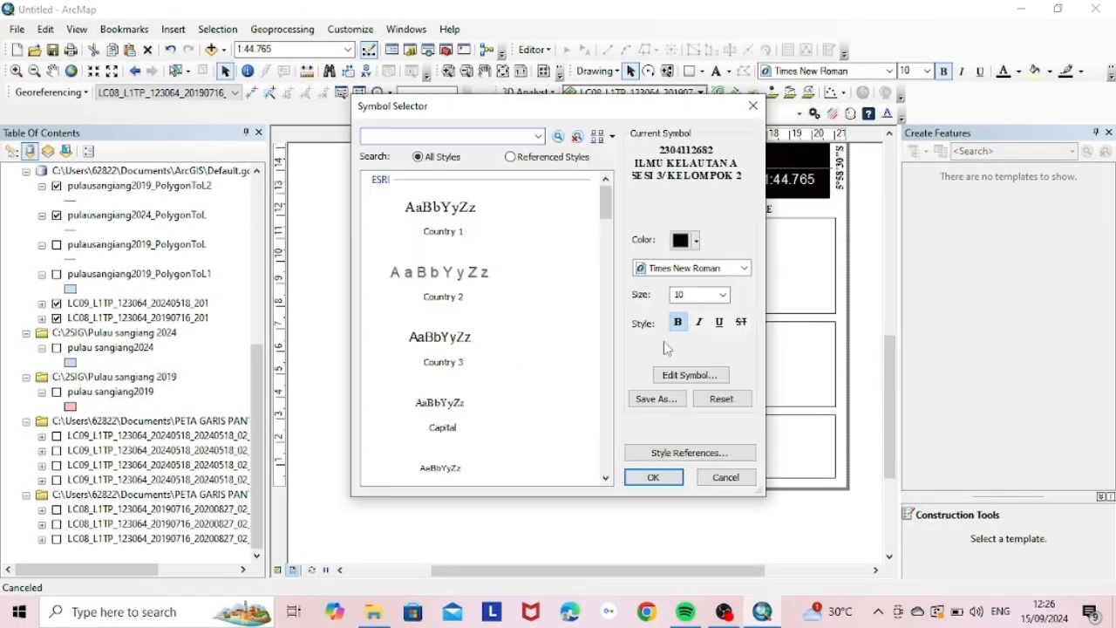
Step: Set the author details text to size 13 and position it inside the lowest box
type("14")
key("Return")
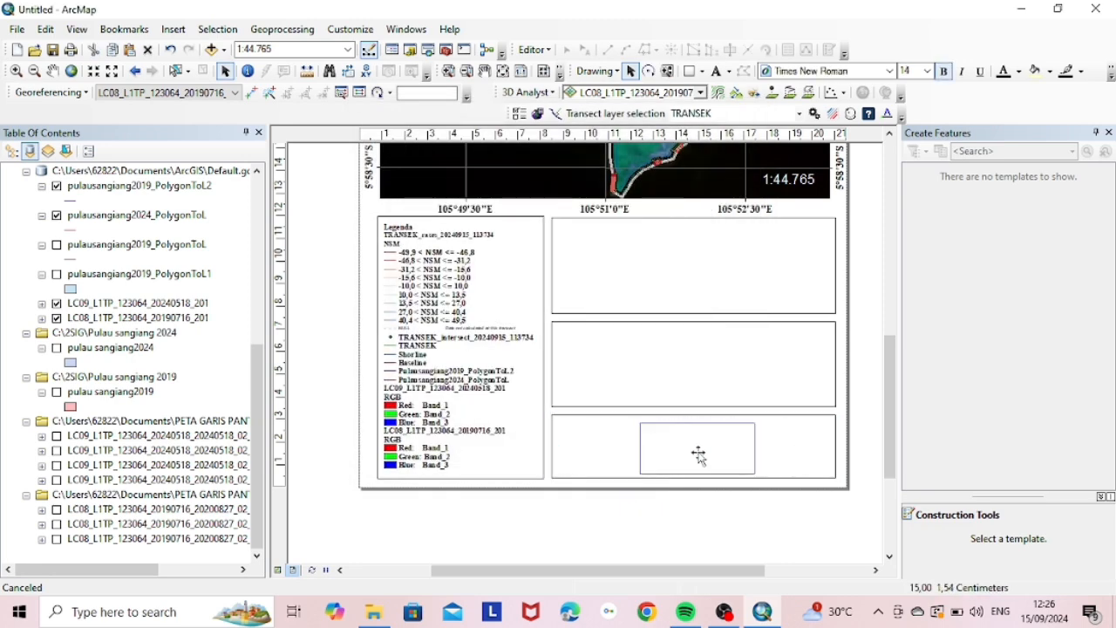
double_click(702, 458)
left_click(661, 378)
left_click(690, 295)
key("BackSpace")
type("3")
left_click(653, 477)
left_click(537, 442)
left_click_drag(669, 453, 674, 450)
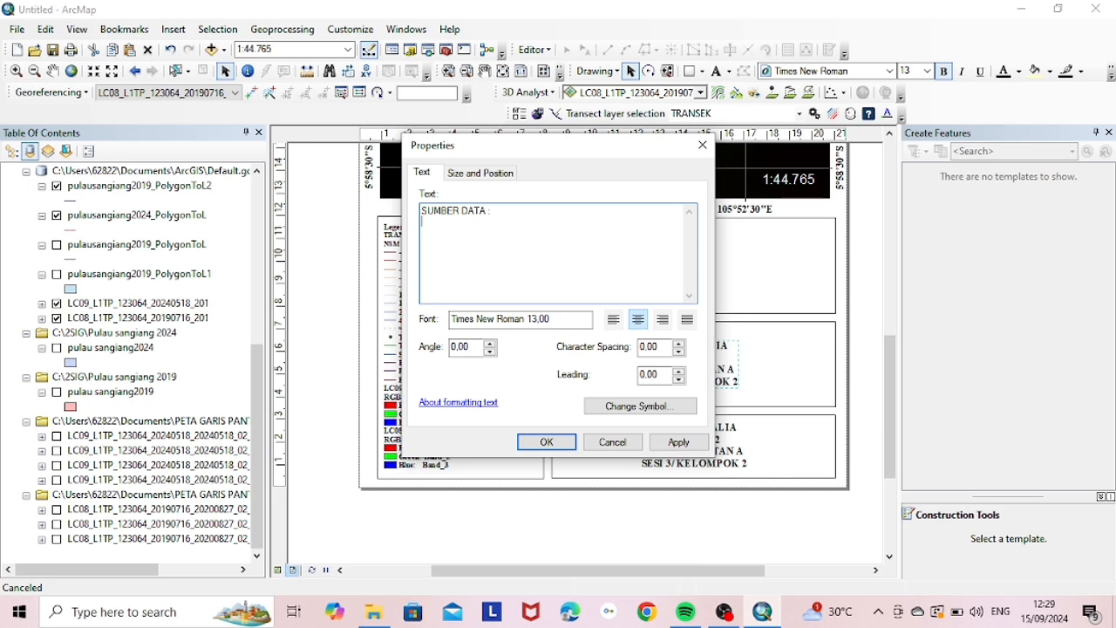
Step: Under "SUMBER DATA :", list Citra Lansat 8 Perekaman Tahun 2019 and 2024, Datum WGS UTM Zone 48 N, and Tahun Pembuatan 2024
type("1. Citra Lansat 8 Perekaman ta")
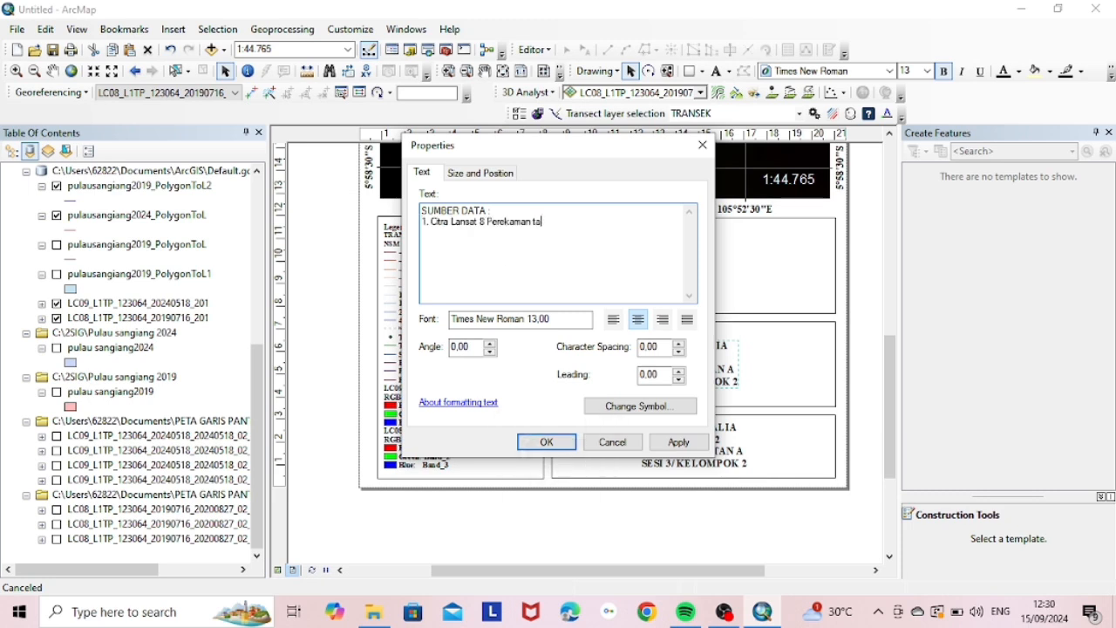
key("Caps_Lock")
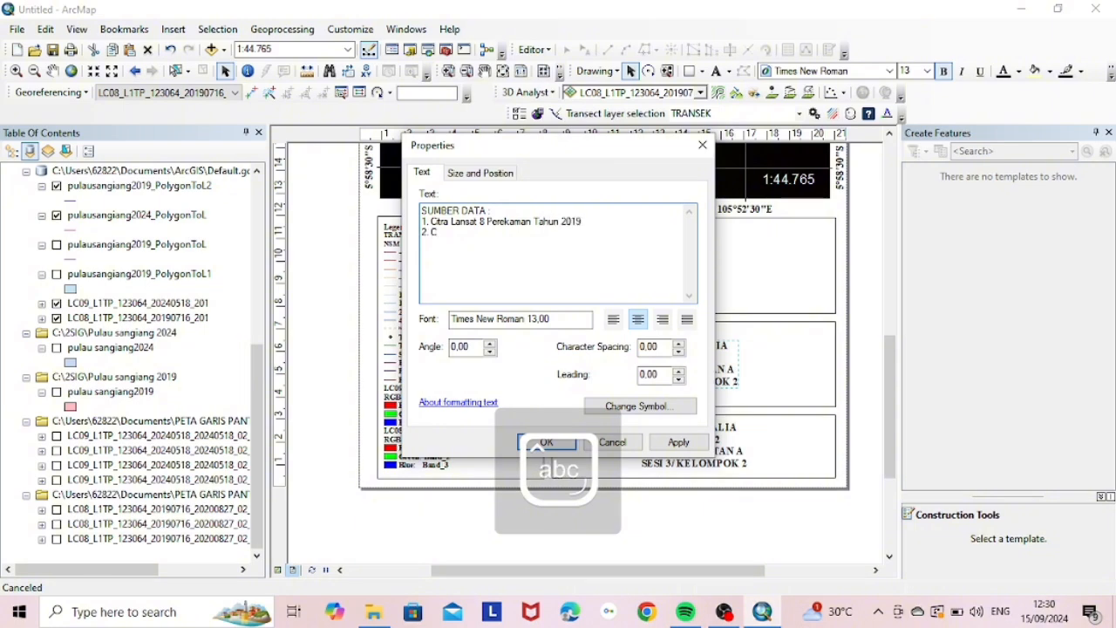
type("Lansat 8 Perekaman Tahun 2024")
key("Return")
type("3. Datum WGS UTM Zone 48 N")
key("Return")
type("4. Tahun Pembuatan 22")
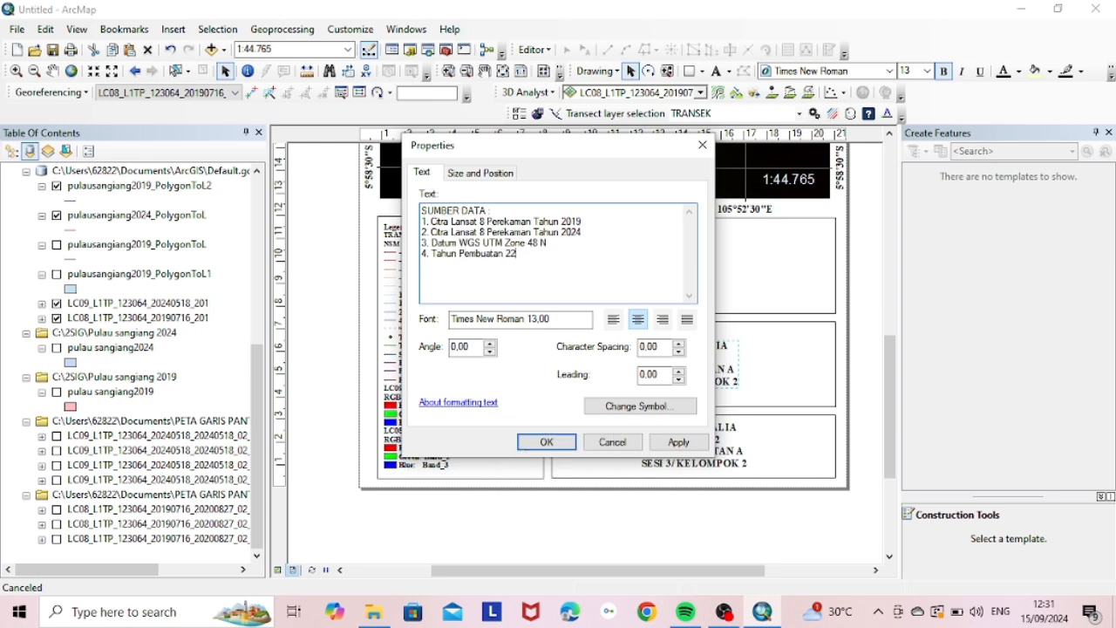
Step: Left-align the data source text and move it to the lower left of the middle box
left_click(645, 406)
left_click(654, 477)
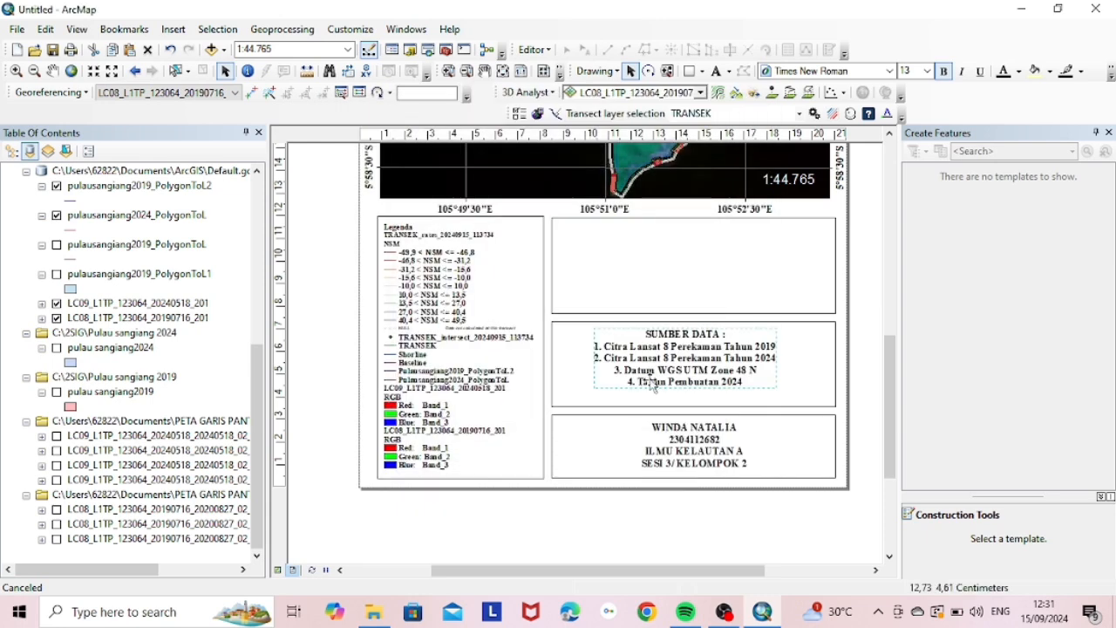
left_click(615, 322)
left_click(547, 442)
left_click_drag(698, 368, 604, 401)
Step: Lower the upper edge of the data source box and extend the empty box above it downward
left_click(695, 328)
left_click_drag(693, 322, 694, 331)
left_click(694, 309)
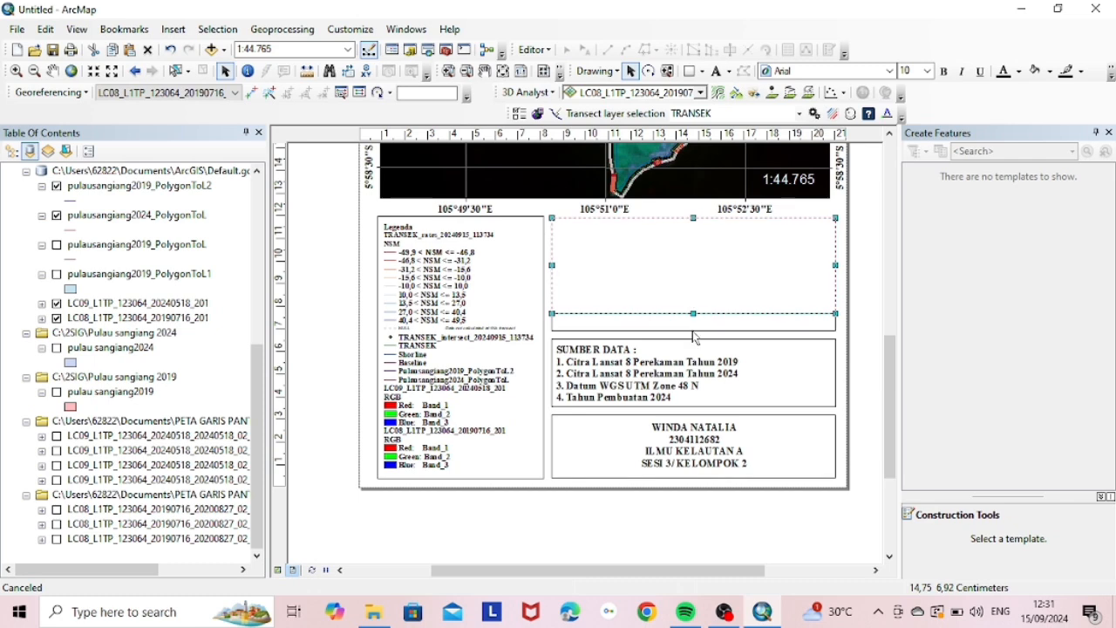
Step: Insert a new data frame and fit it inside the empty box above the data source text
left_click(175, 30)
left_click(197, 48)
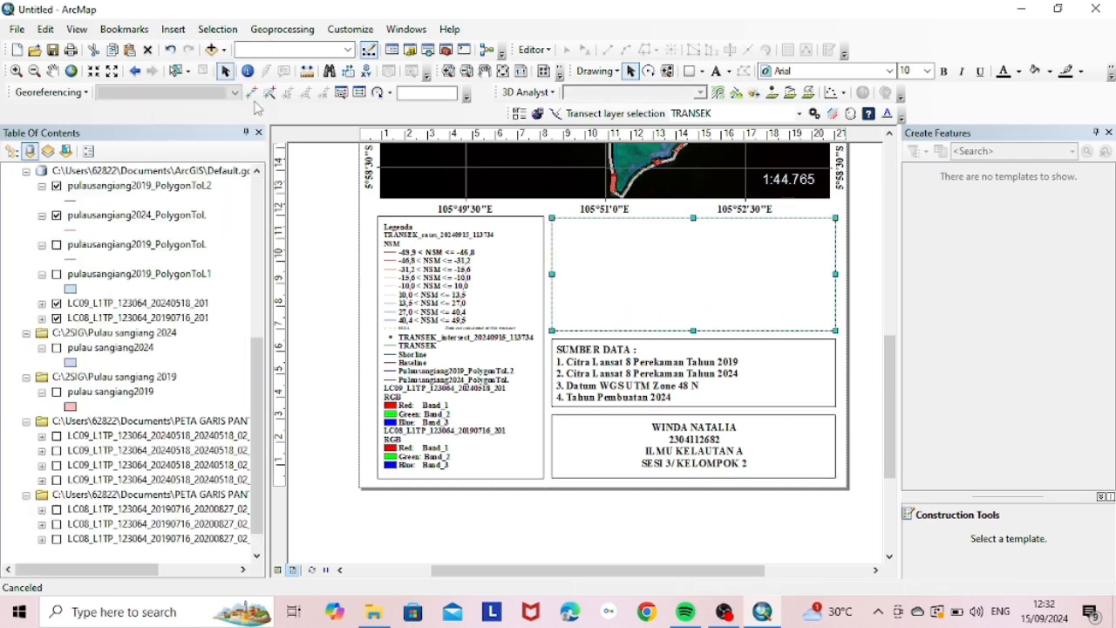
left_click_drag(609, 384, 748, 278)
Step: Add bands B4, B5 and B6 of the 2019 LC08 Landsat scene to the new data frame
right_click(749, 277)
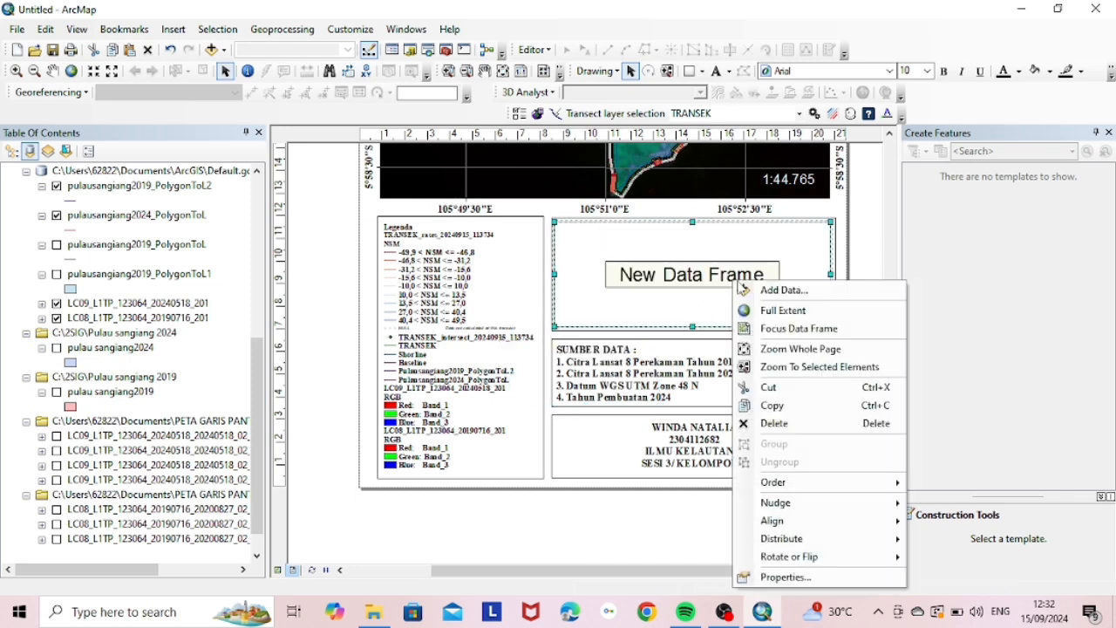
left_click(757, 287)
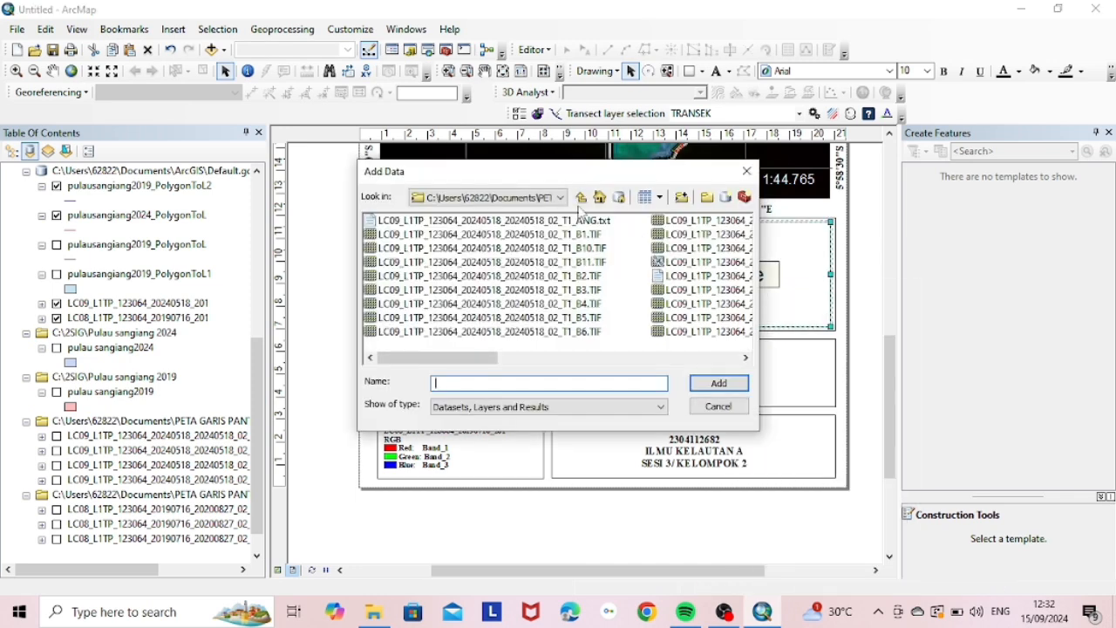
left_click(561, 199)
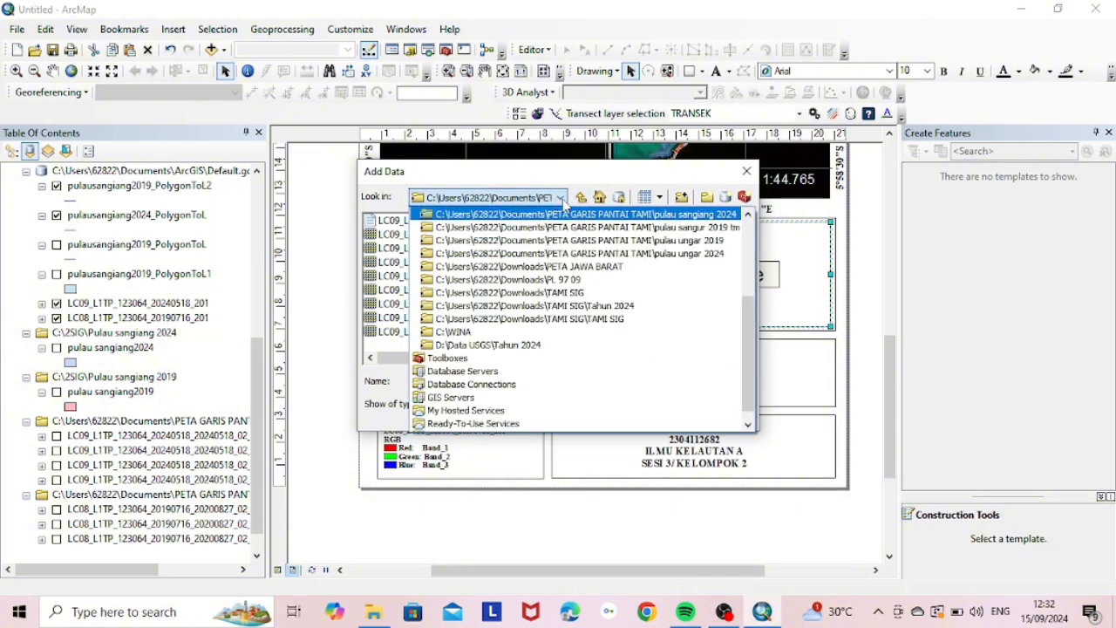
left_click(687, 219)
left_click(560, 197)
left_click(681, 215)
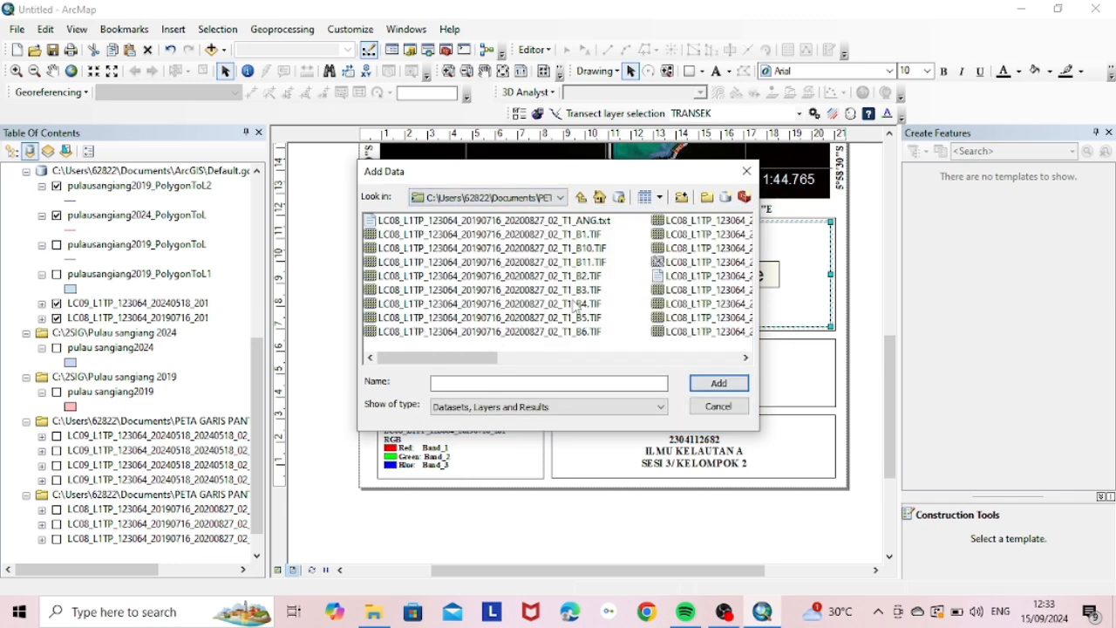
left_click(576, 304)
left_click(576, 318, "shift")
left_click(576, 332, "shift")
left_click(719, 382)
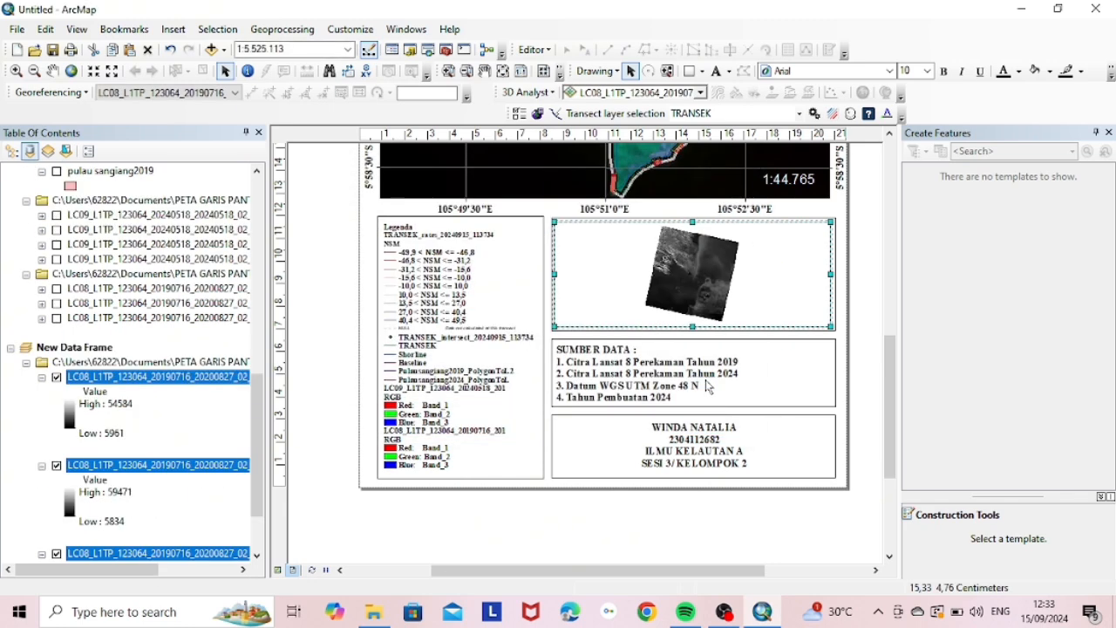
Step: Add bands B4, B5 and B6 of the 2024 LC09 Landsat scene to the new data frame
right_click(708, 297)
left_click(757, 294)
left_click(561, 198)
left_click(576, 215)
left_click(575, 305)
left_click(575, 331, "shift")
left_click(718, 383)
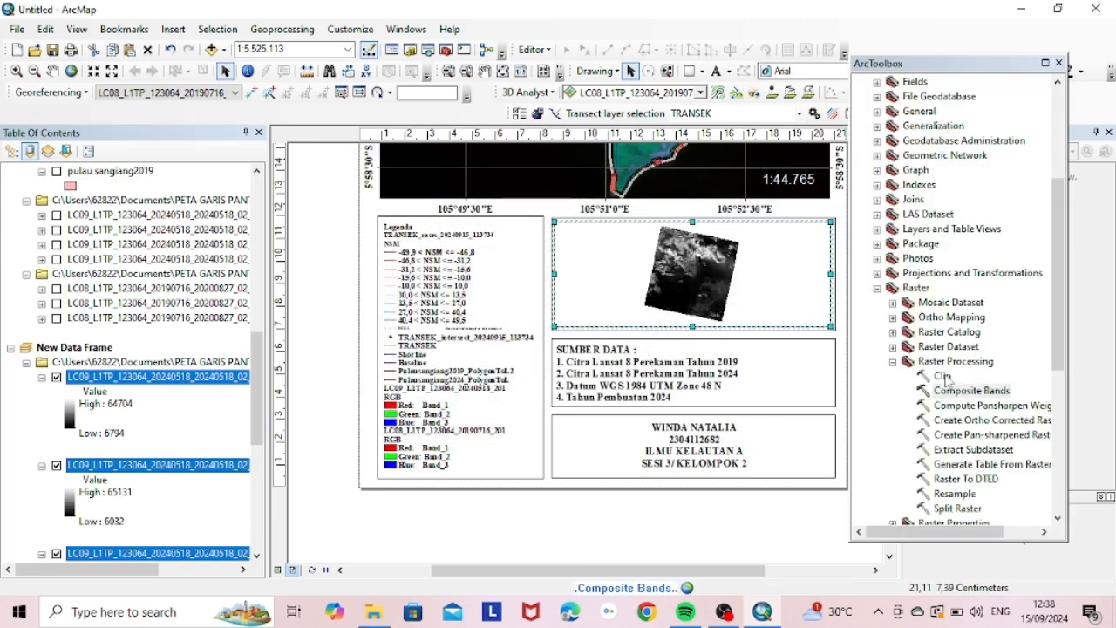
Step: Combine the three Landsat bands into one raster with the Composite Bands tool
left_click(752, 83)
left_click(593, 103)
left_click(751, 86)
left_click(608, 116)
left_click(752, 86)
left_click(602, 130)
left_click(537, 342)
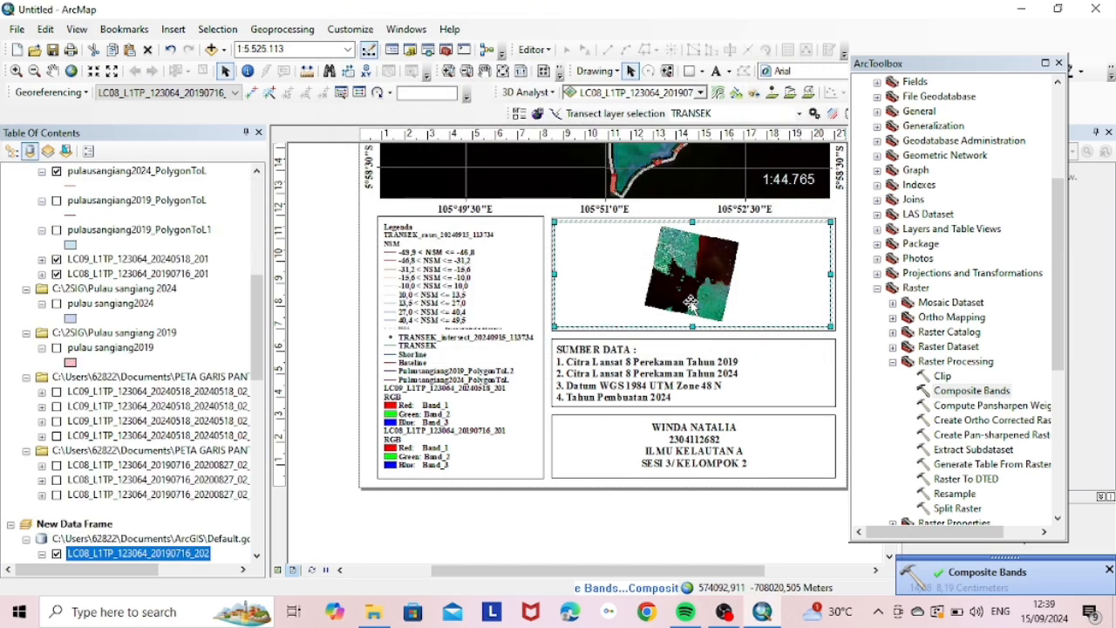
Step: Frame the inset map around the island at 1:500.000 and add a graticule with the wizard's default settings
left_click_drag(690, 276, 711, 286)
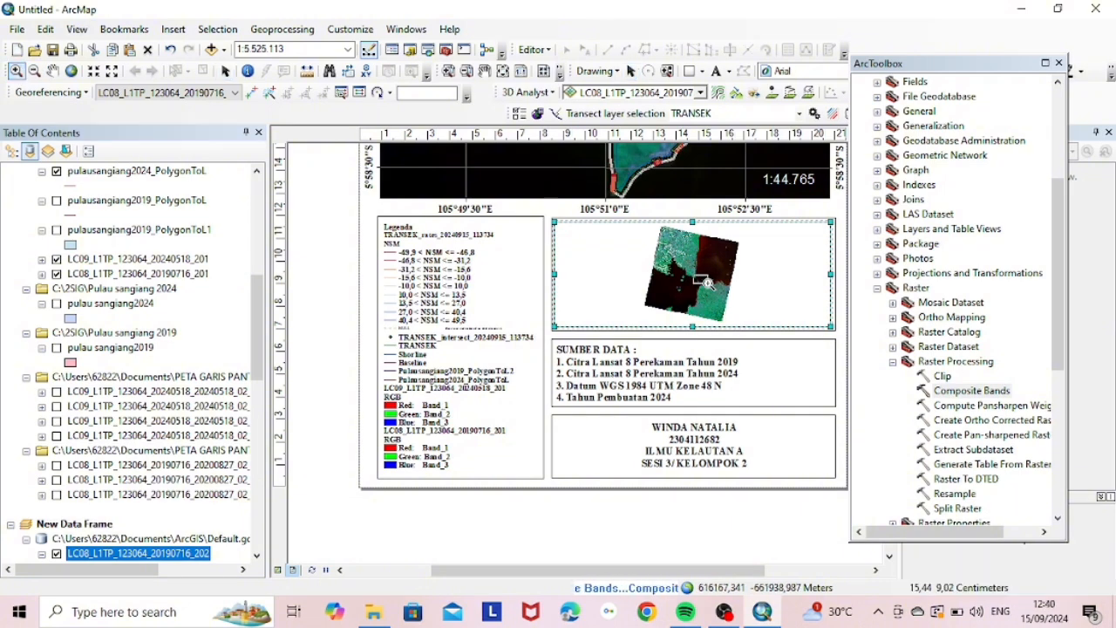
left_click_drag(613, 262, 689, 288)
right_click(689, 288)
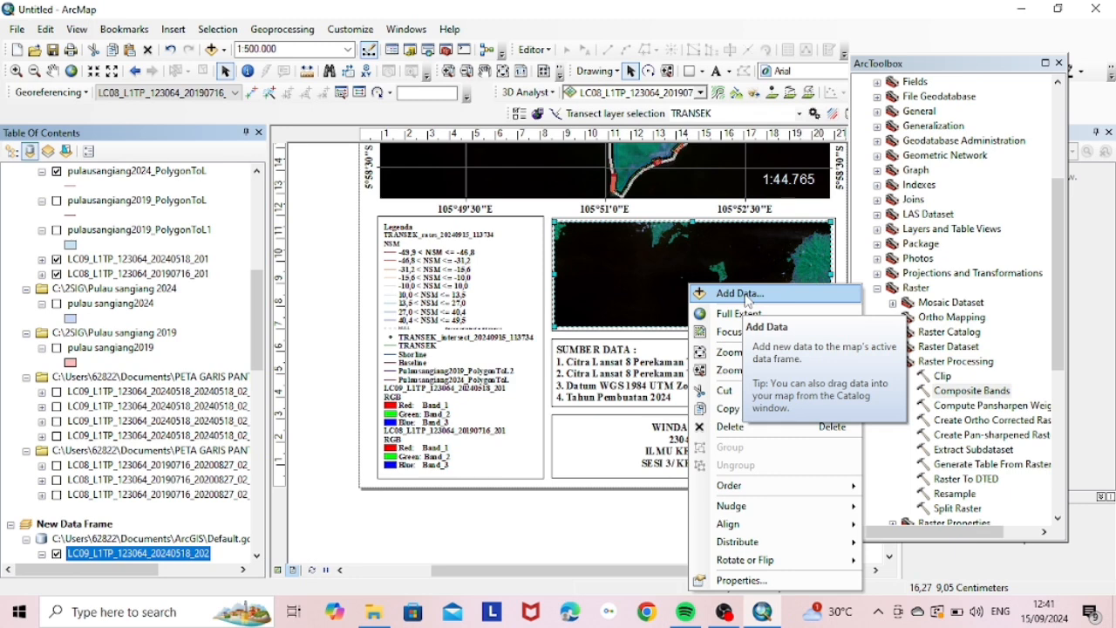
left_click(742, 580)
left_click(655, 146)
left_click(671, 445)
left_click(671, 445)
left_click(671, 444)
left_click(671, 445)
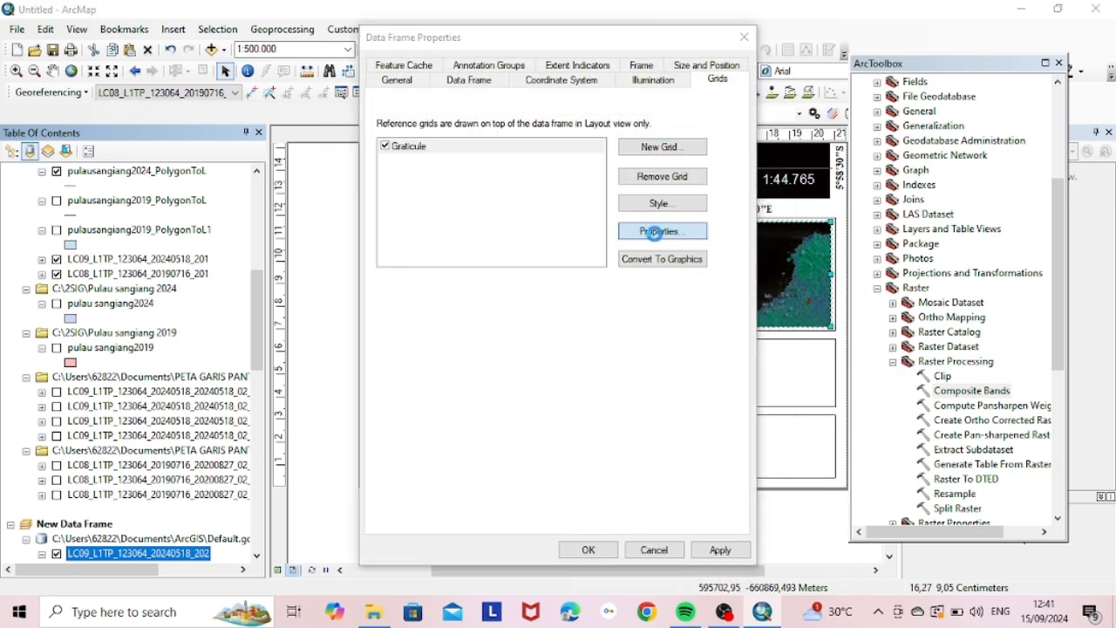
Step: Adjust the label formatting of the inset's graticule in its grid properties
left_click(658, 241)
left_click(495, 251)
scroll(495, 251, "down", 20)
left_click(497, 307)
double_click(477, 275)
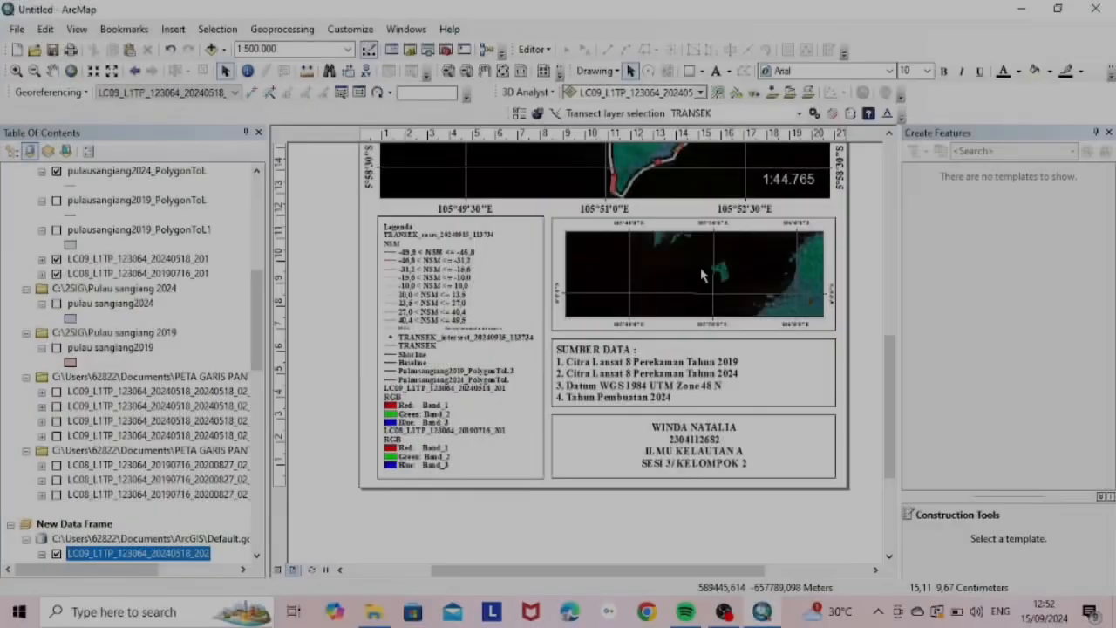
Step: Add an extent indicator for the Layers data frame to the inset map
left_click(700, 269)
right_click(700, 270)
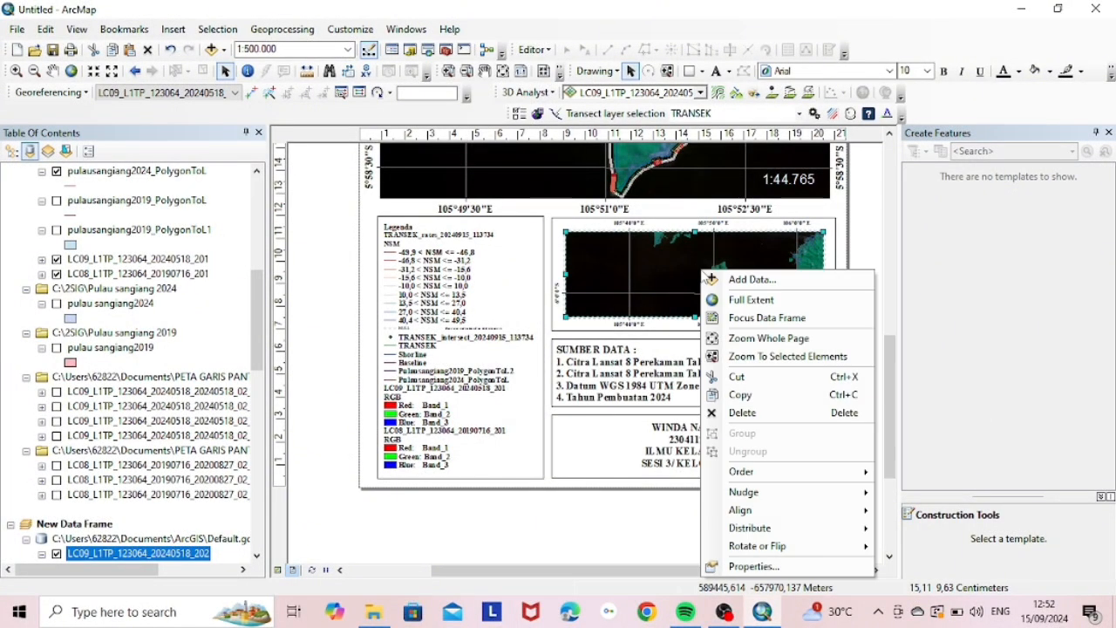
left_click(816, 566)
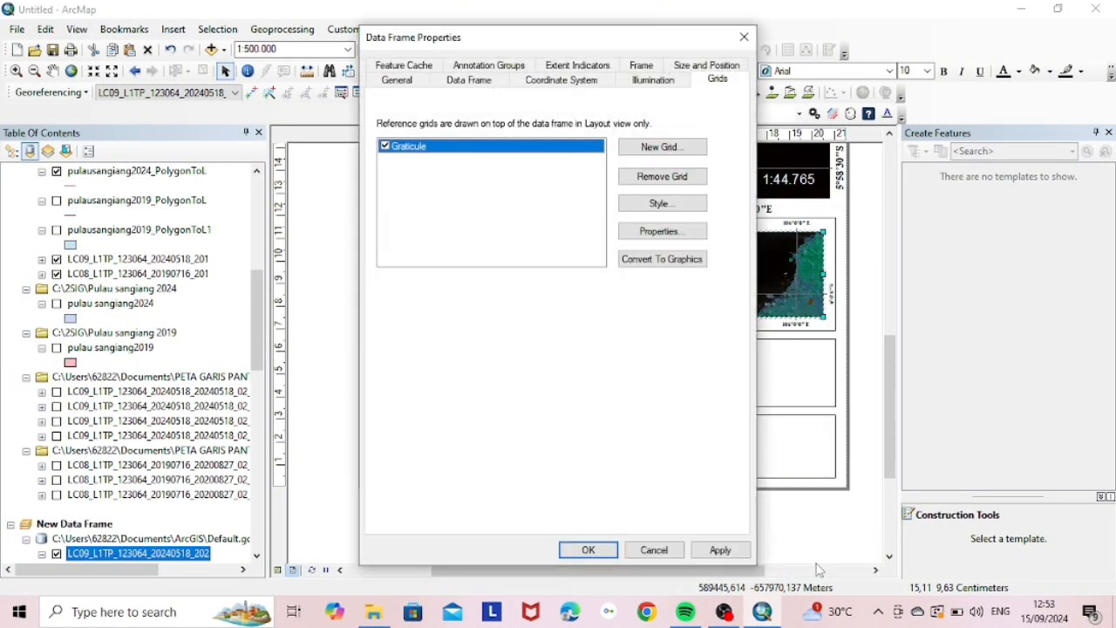
left_click(570, 73)
left_click(494, 178)
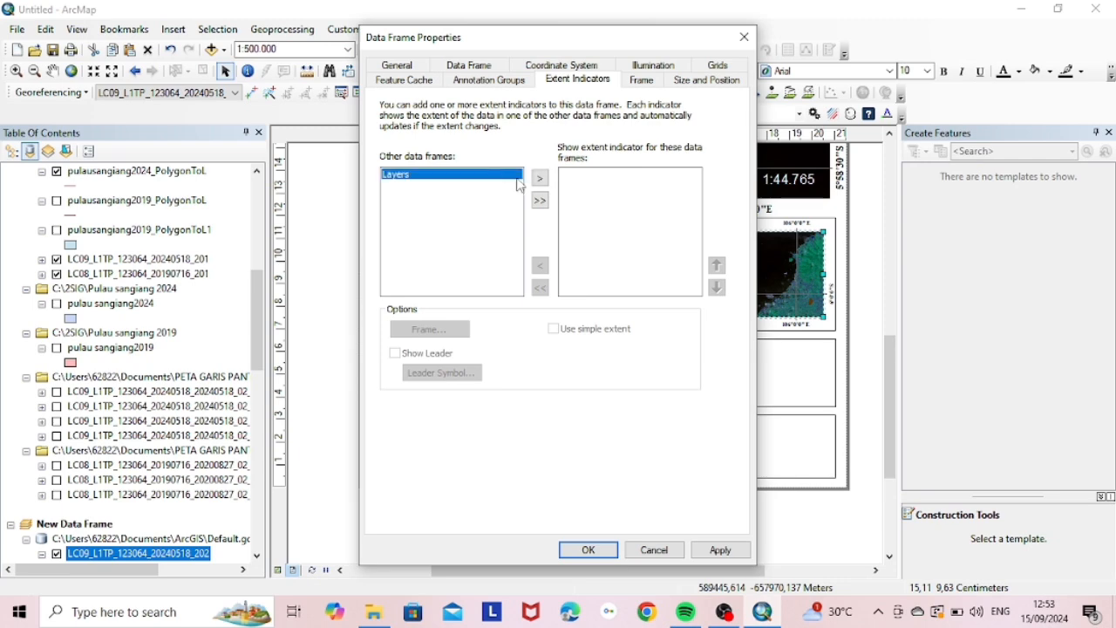
left_click(539, 179)
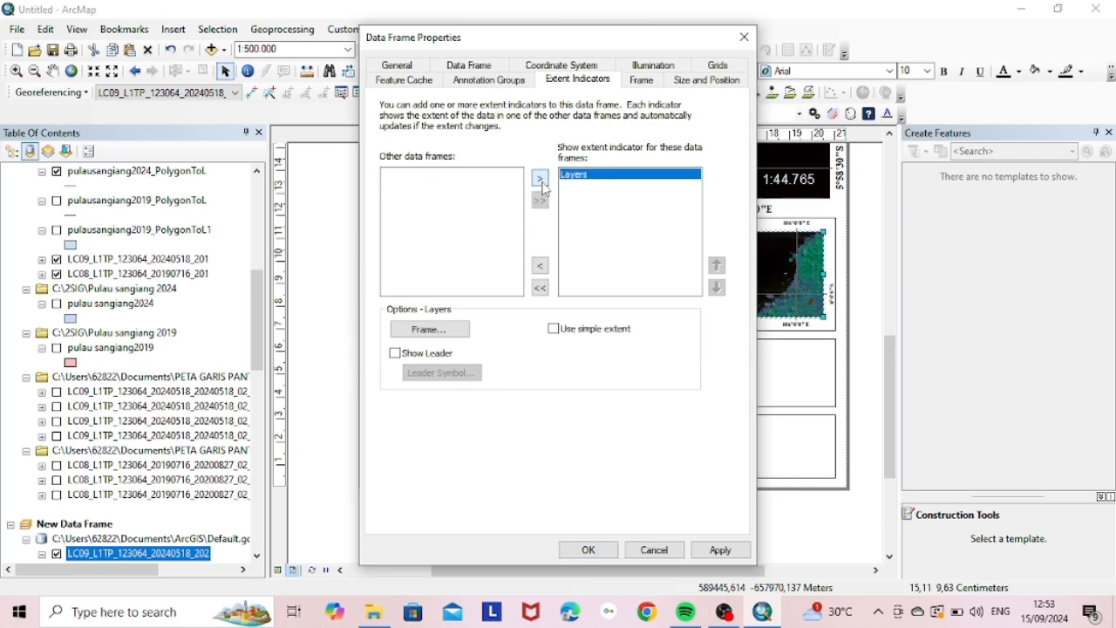
left_click(720, 551)
left_click(607, 555)
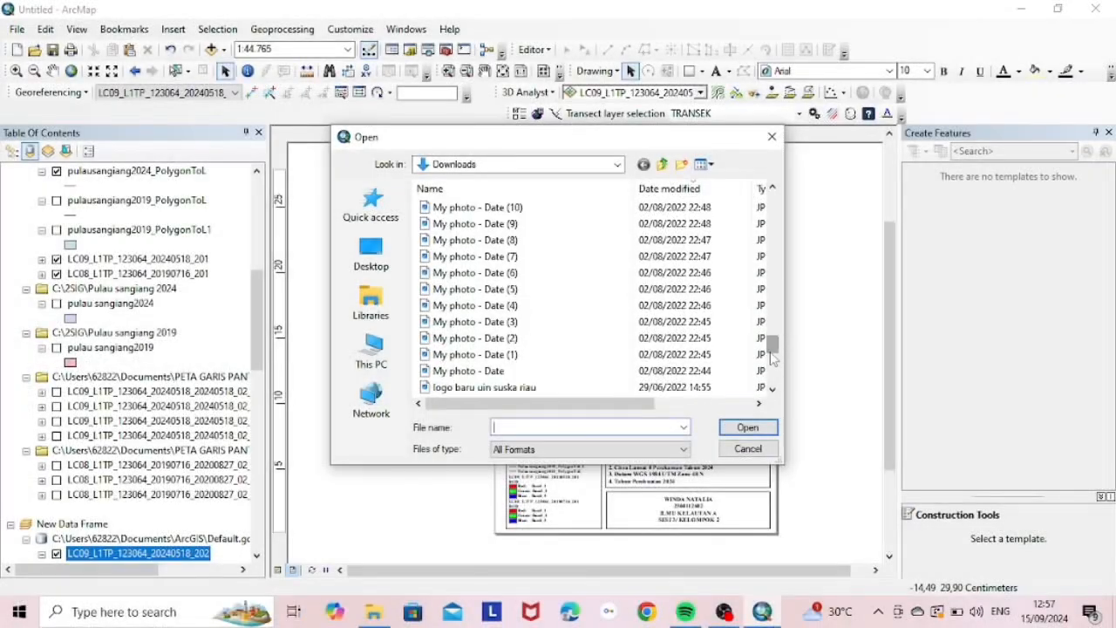
Step: Insert the logo image cropped-LOGO-UR-TERBARU-1016x1024 from Downloads, shrink it and place it beside the text in the author box
left_click_drag(772, 358, 772, 383)
left_click(513, 166)
left_click(513, 168)
left_click(551, 166)
left_click(523, 268)
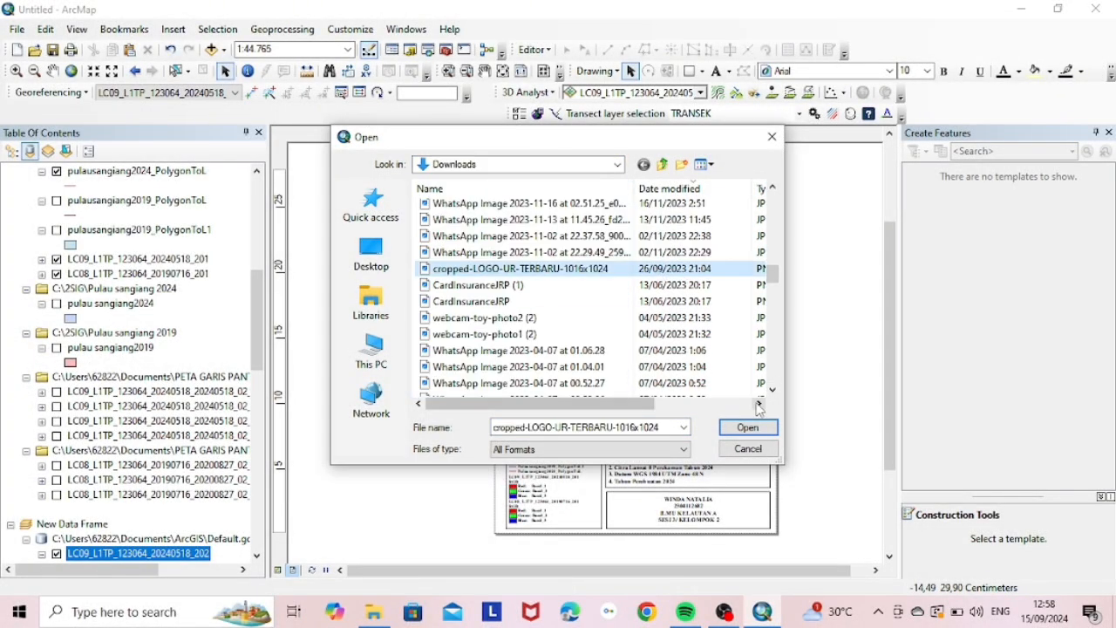
left_click(757, 427)
left_click_drag(724, 439, 572, 360)
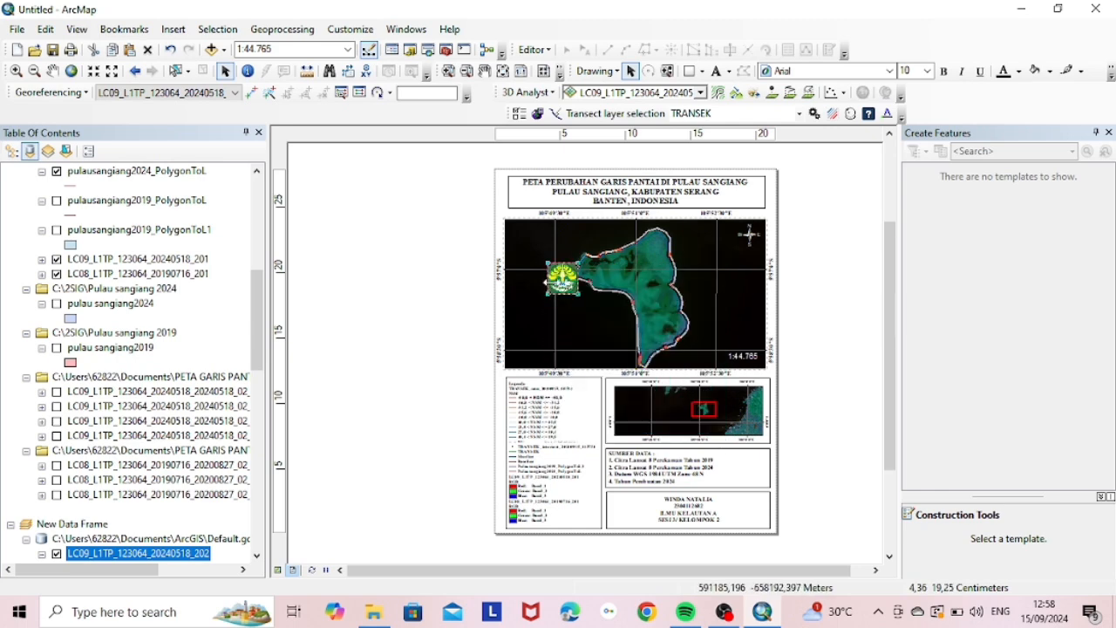
left_click_drag(552, 280, 630, 512)
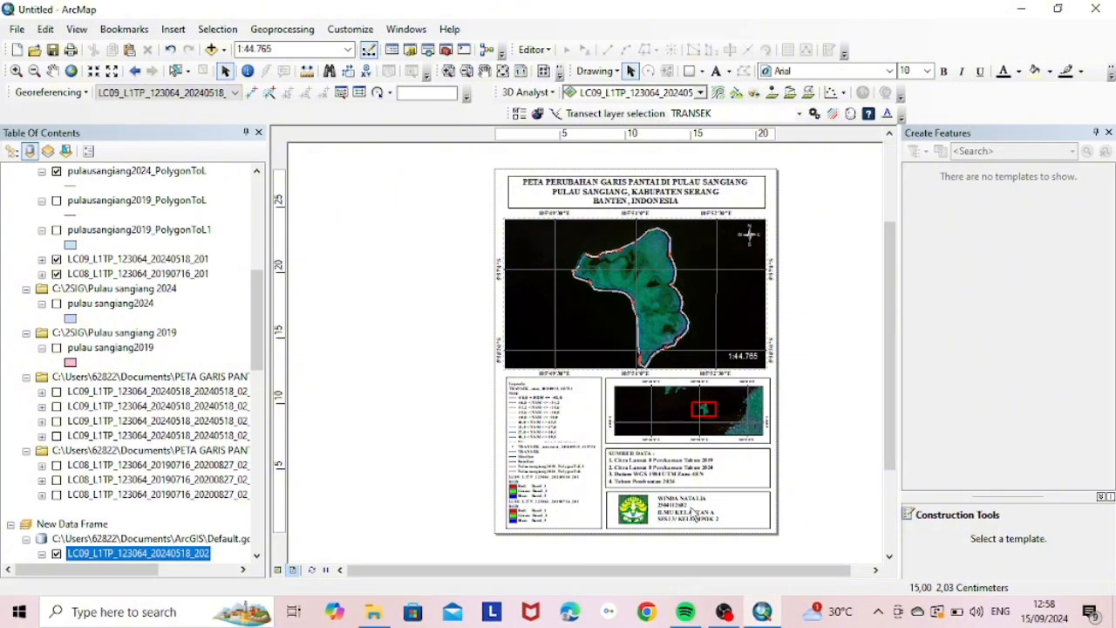
Step: Export the map layout as a JPEG named "peta pulau sangiang" in the GIS TM folder
left_click(17, 30)
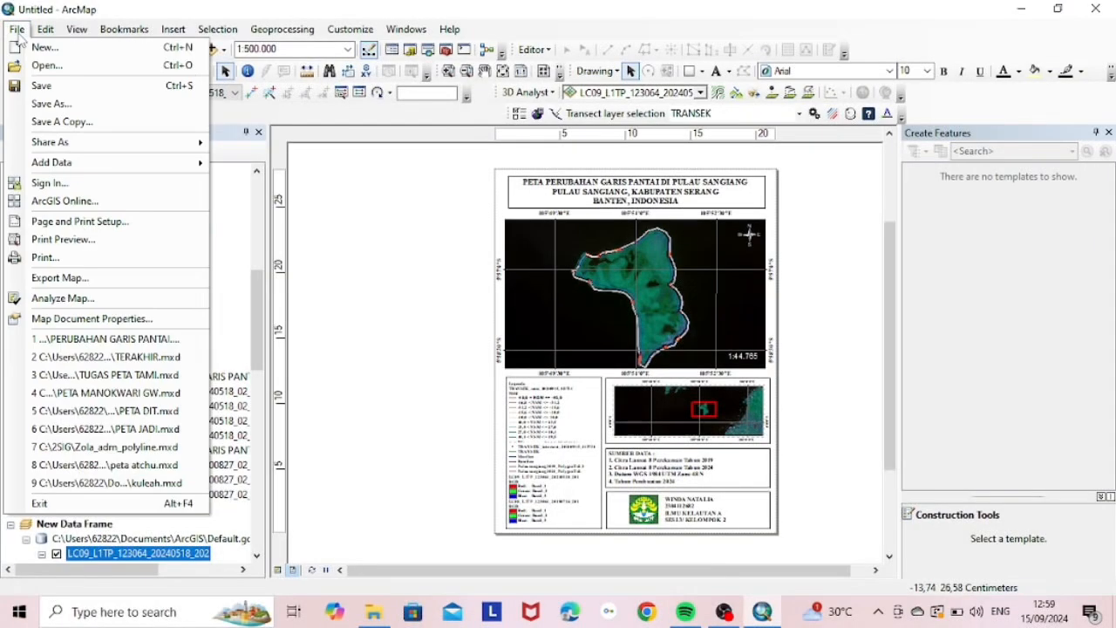
left_click(104, 283)
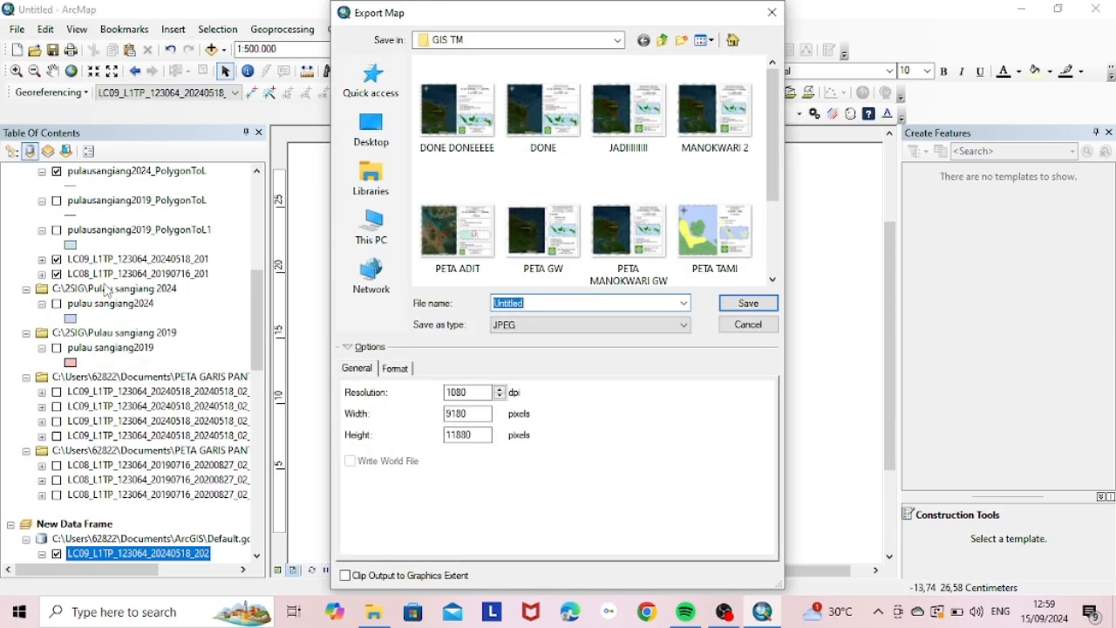
type("pul")
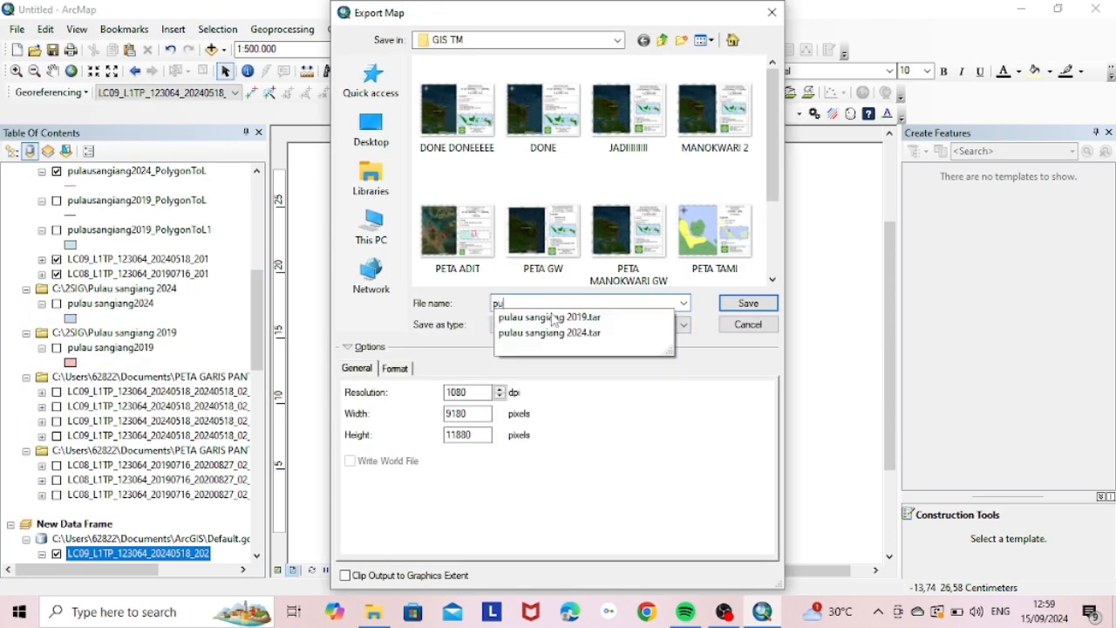
key("BackSpace")
key("BackSpace")
key("BackSpace")
type("peta pulau sangiang")
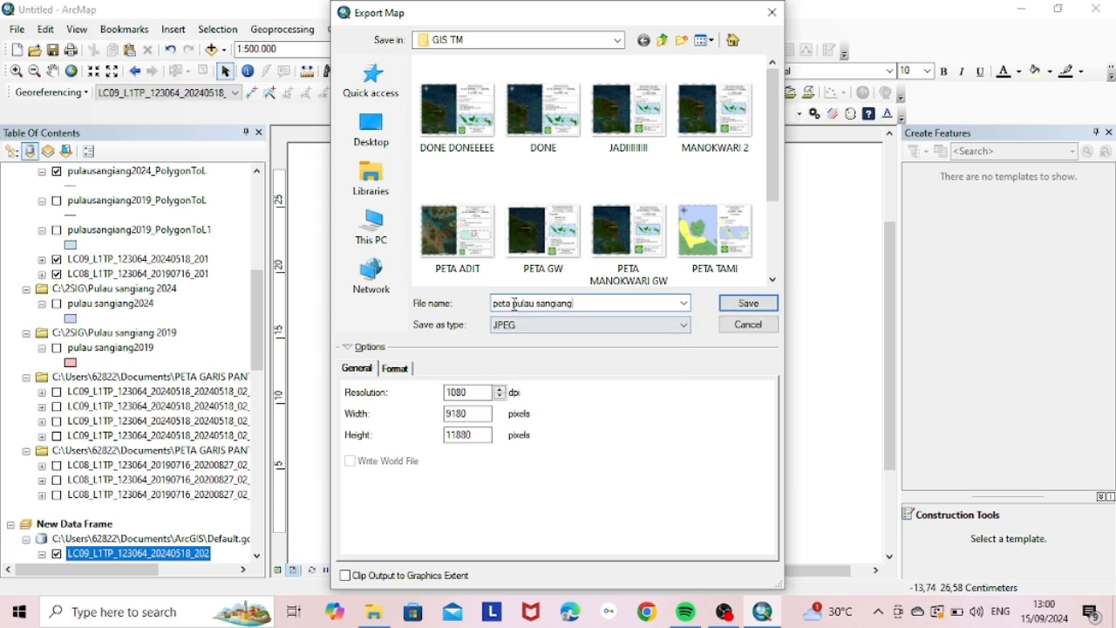
left_click(737, 305)
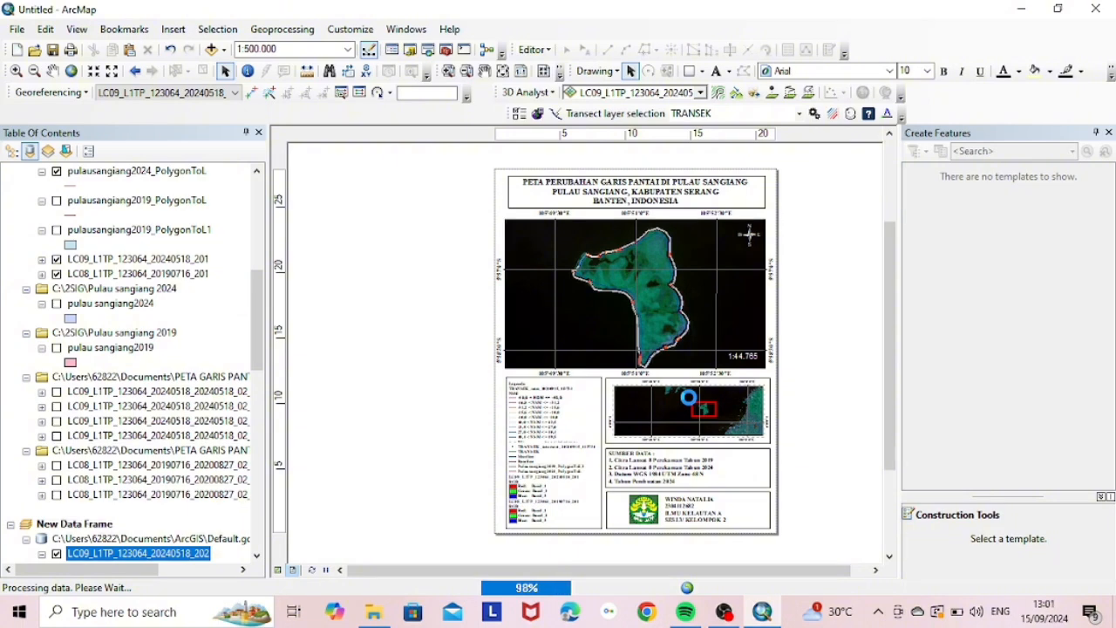
Step: Close the program and choose to save the changes, entering "peta" as the map document's name in the TAMI SIG folder
left_click(1104, 10)
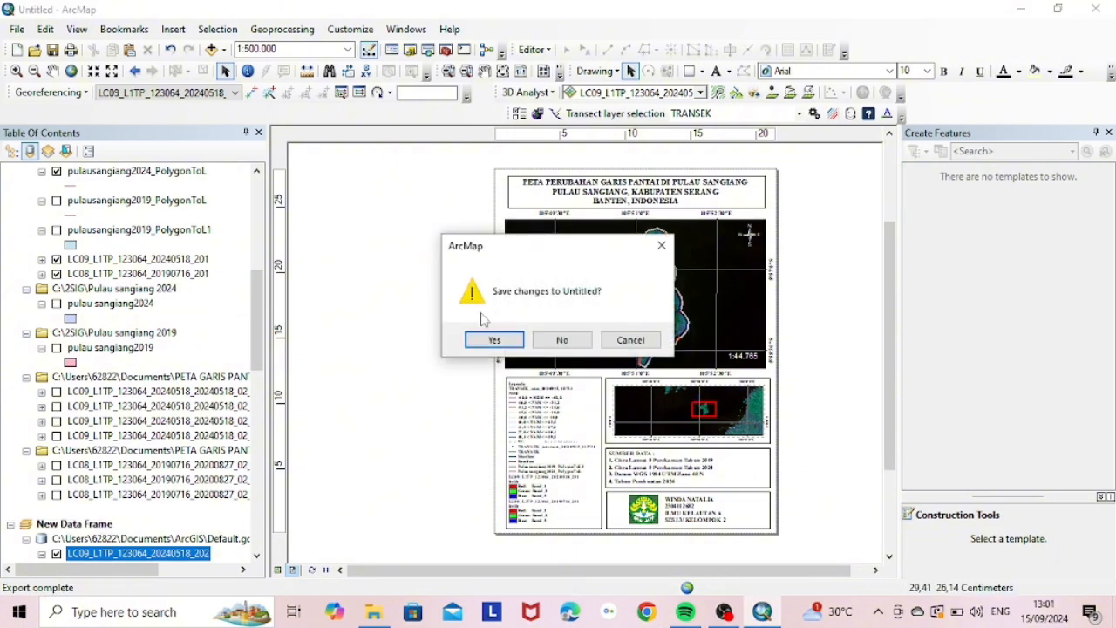
left_click(480, 341)
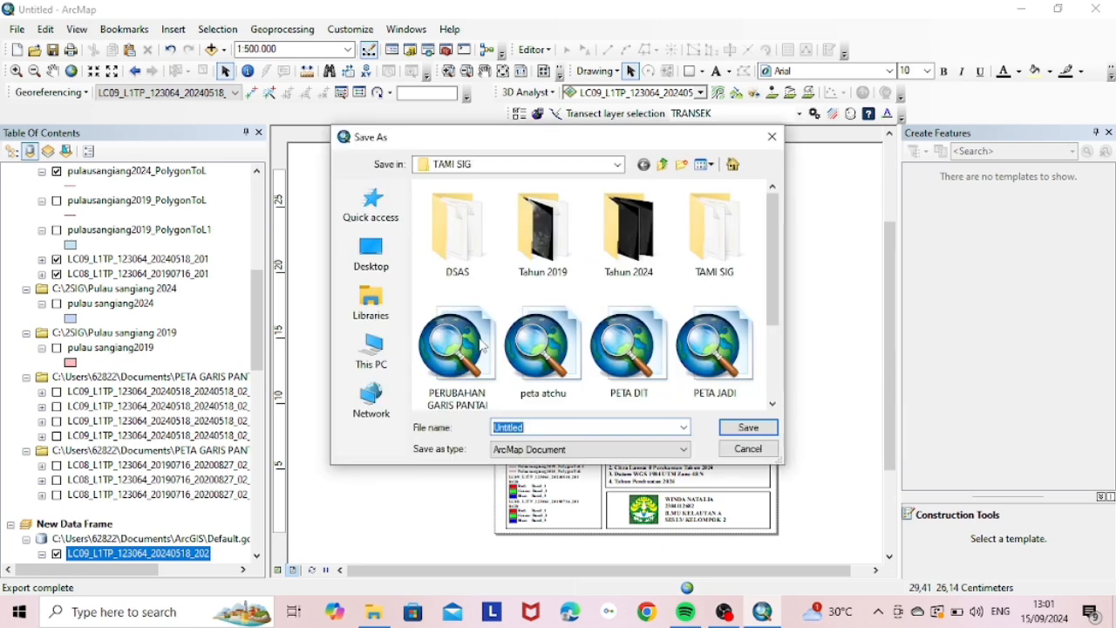
type("peta")
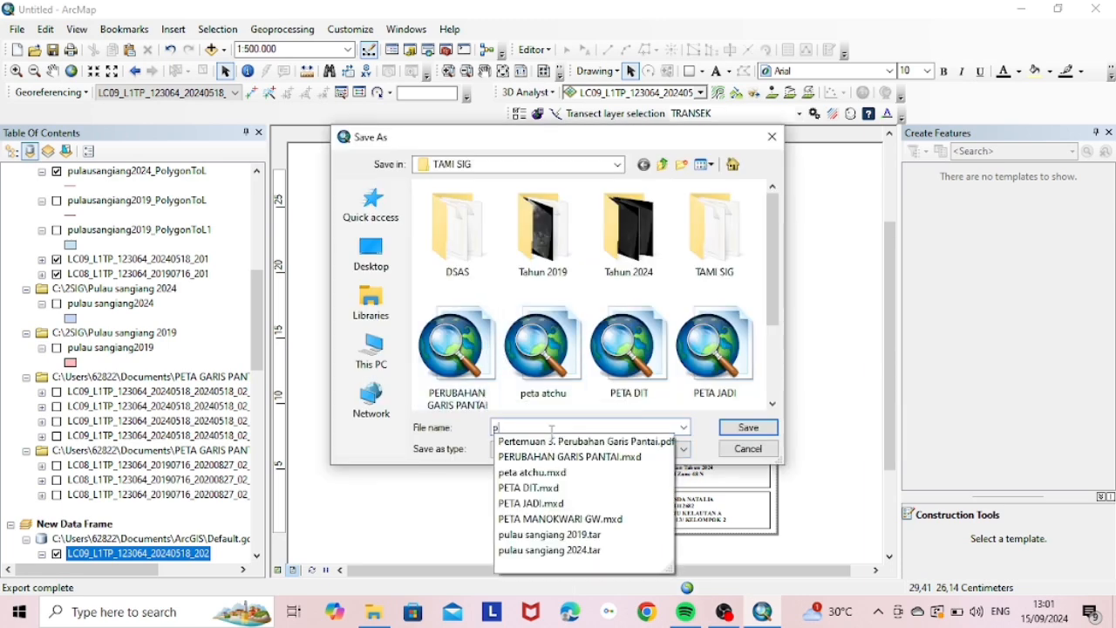